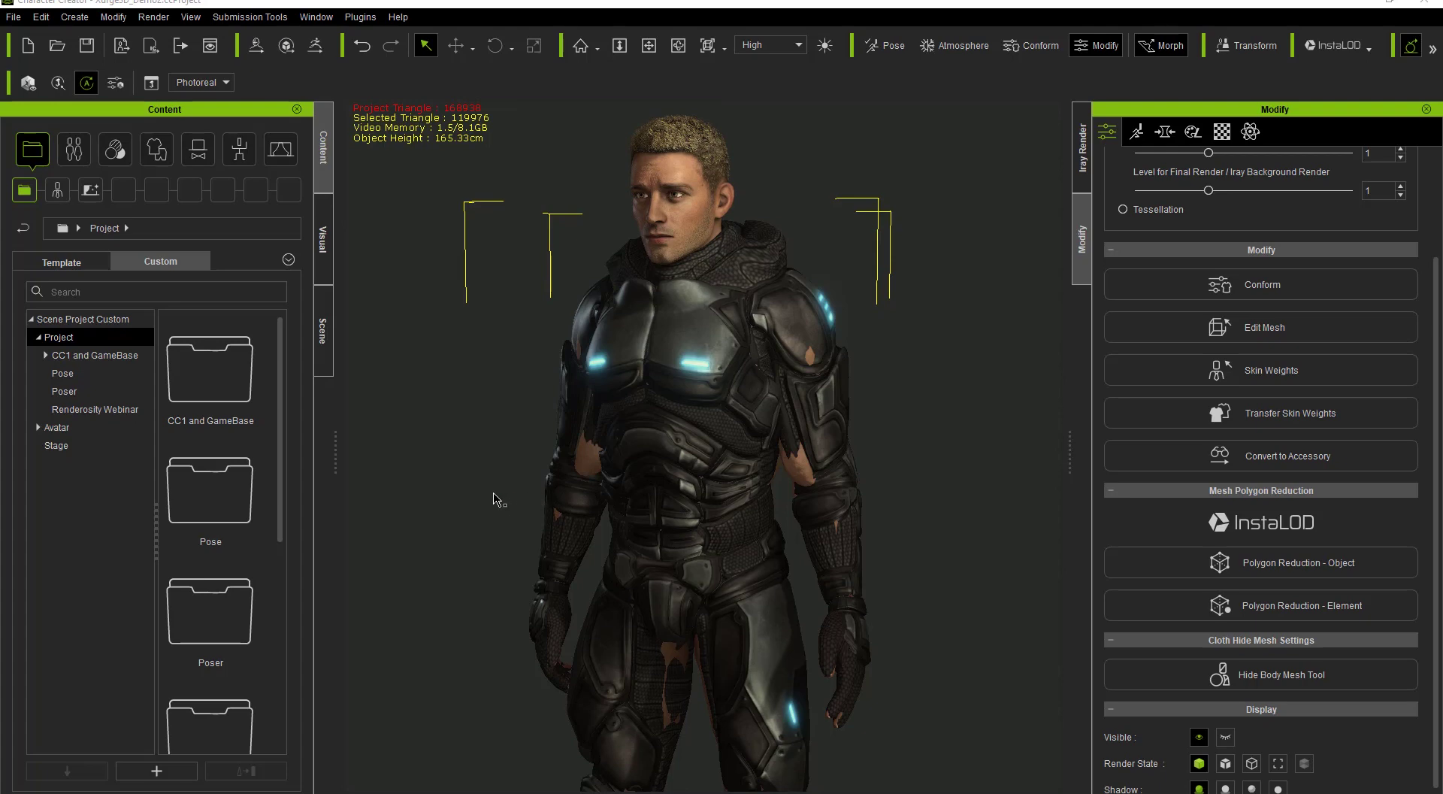
# - Examine the armored character from the front and sides for skin poking through the suit
pyautogui.moveTo(620, 500)
pyautogui.mouseDown(button='right')
pyautogui.moveTo(1011, 478)
pyautogui.moveTo(596, 504)
pyautogui.mouseUp(button='right')
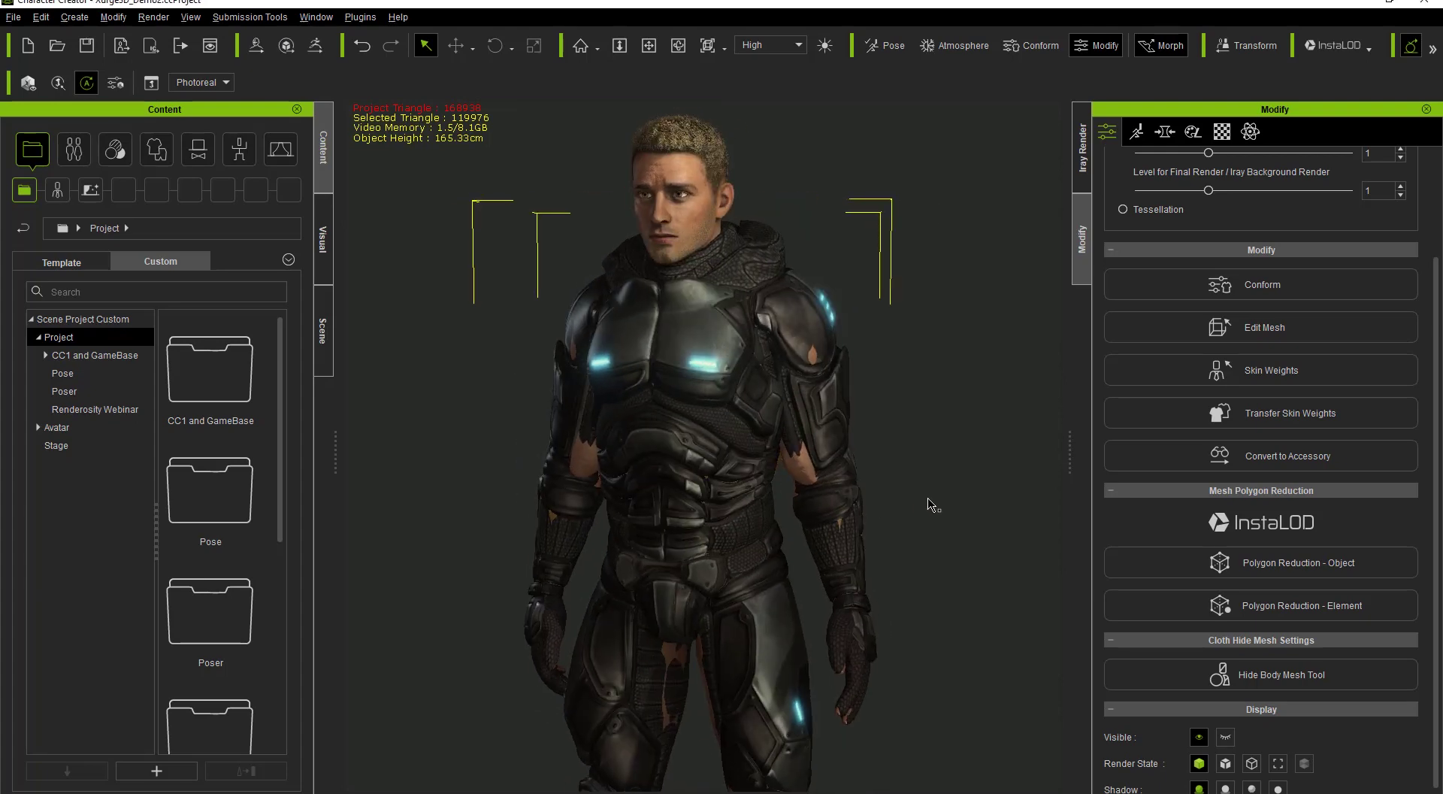
pyautogui.moveTo(932, 503); pyautogui.dragTo(666, 507, button='right')
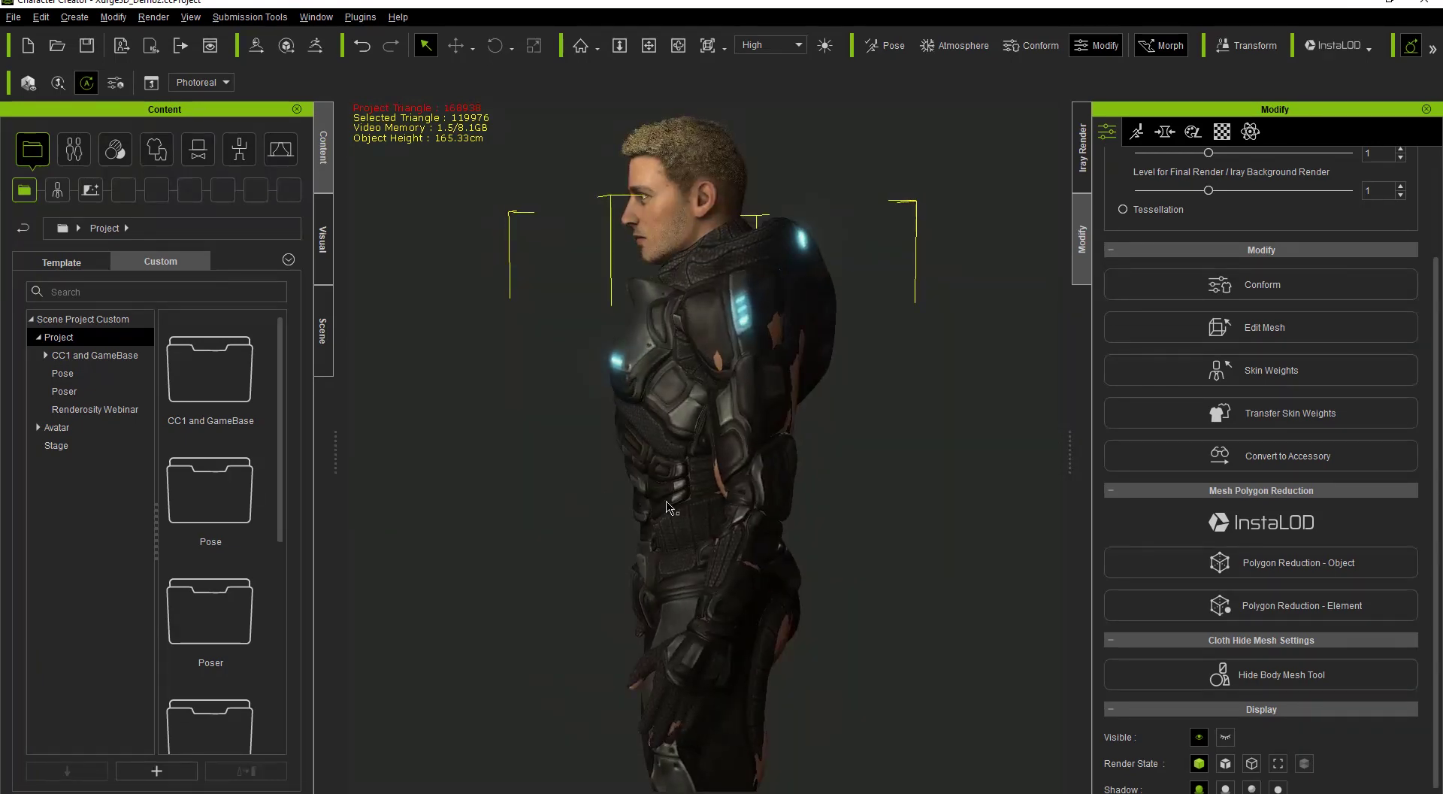
pyautogui.moveTo(844, 493); pyautogui.dragTo(451, 483, button='right')
pyautogui.moveTo(636, 474); pyautogui.dragTo(674, 481, button='middle')
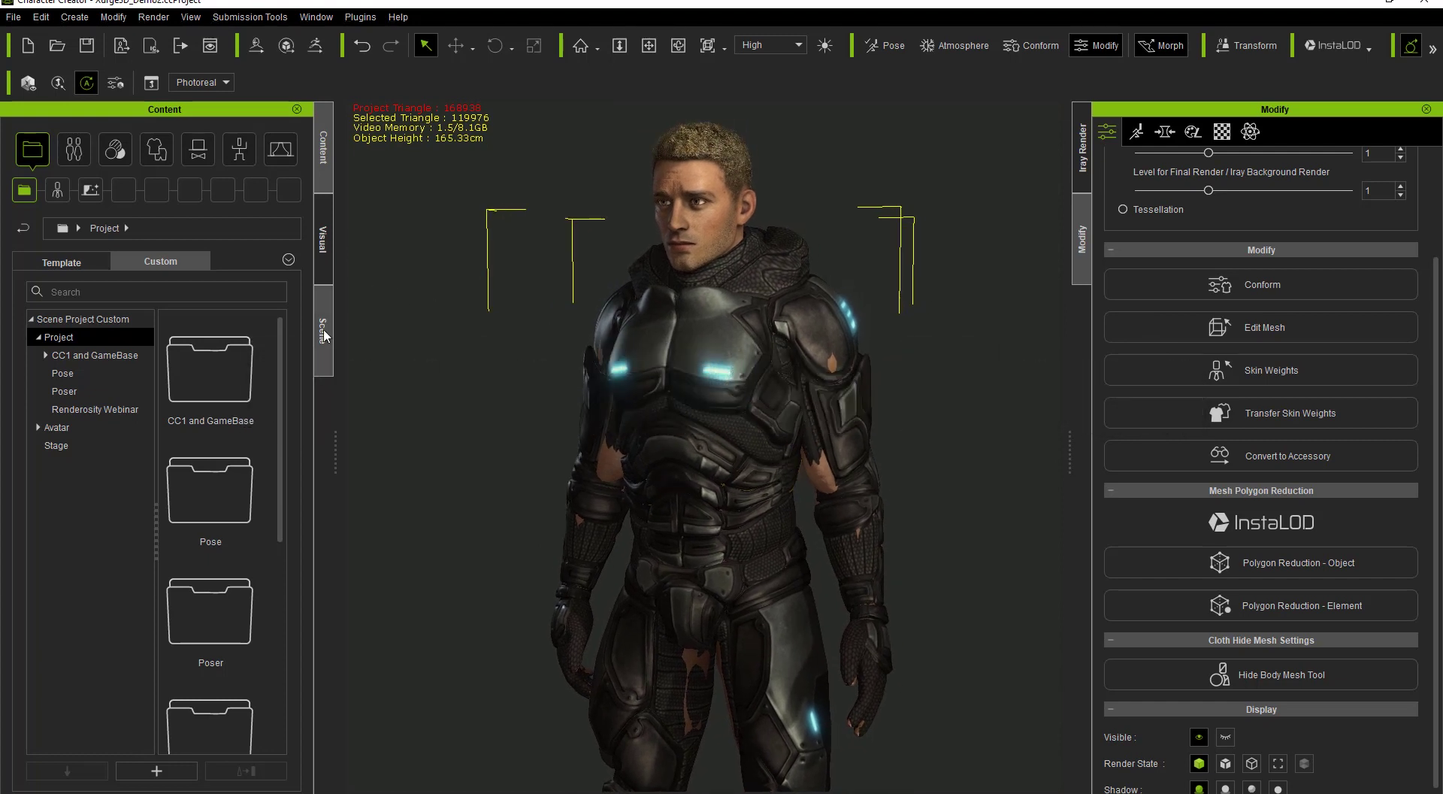
# - Go through the avatar's items in the scene list, select Armor, and check it by hiding and showing it again
pyautogui.click(325, 335)
pyautogui.click(97, 216)
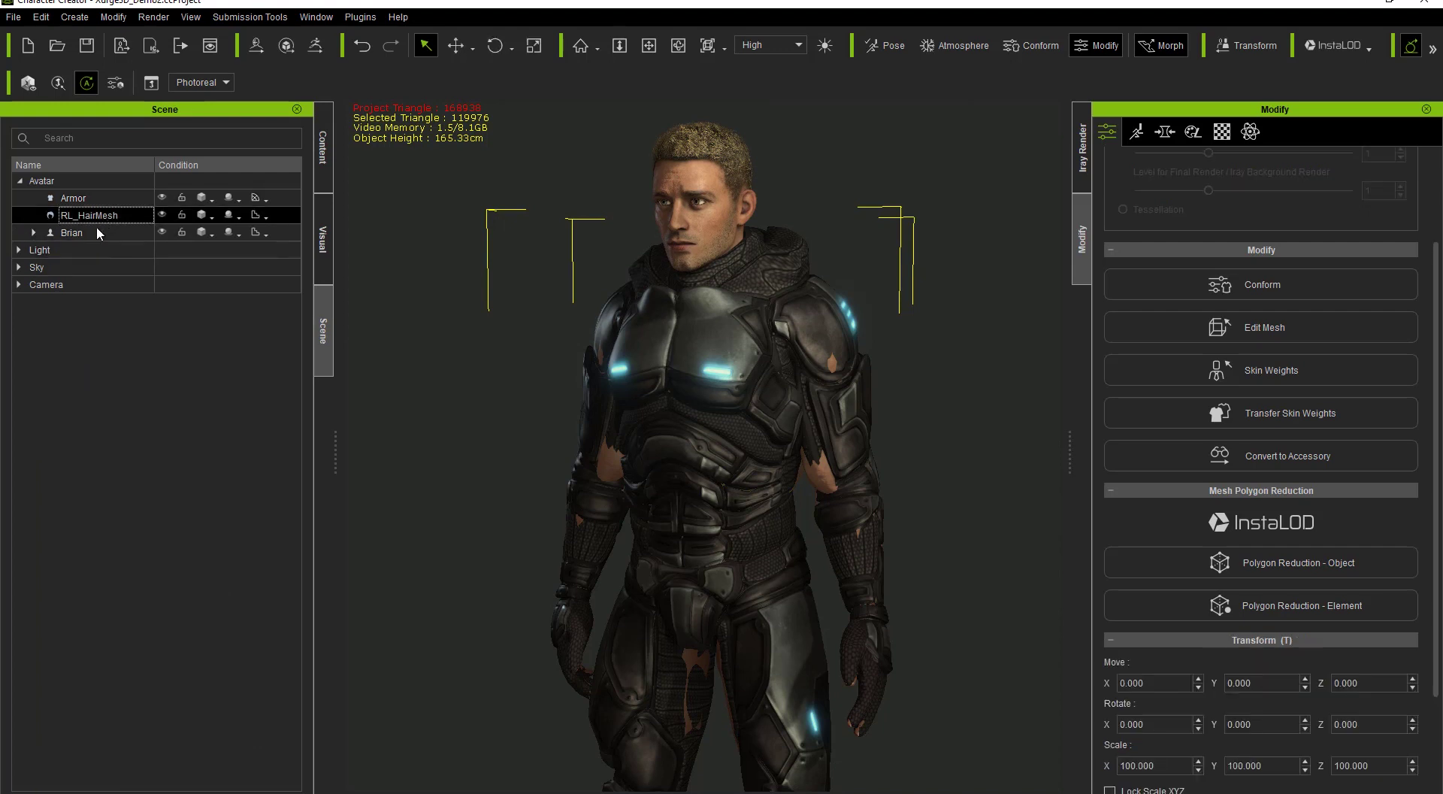
pyautogui.click(96, 232)
pyautogui.click(100, 199)
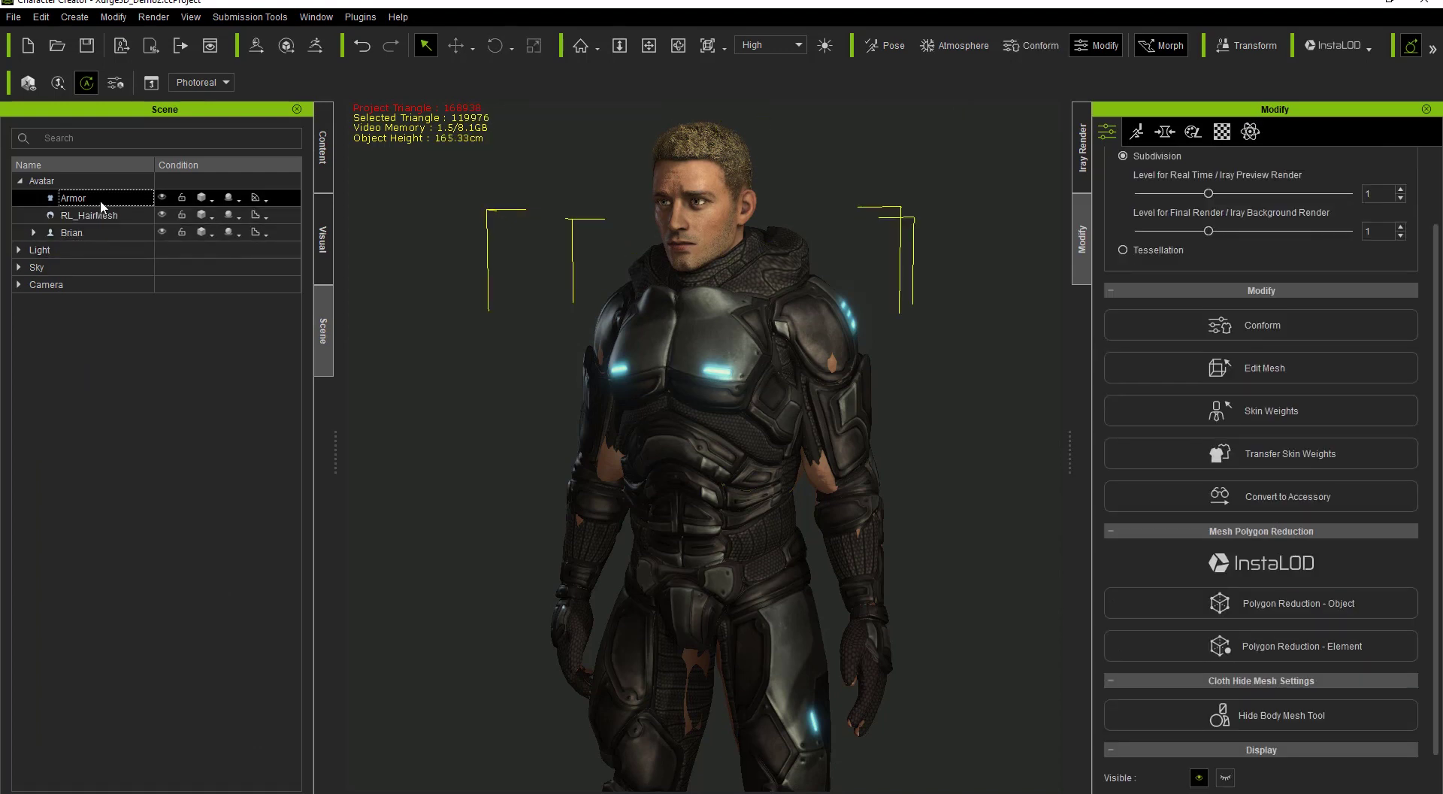
pyautogui.click(162, 197)
pyautogui.click(162, 198)
# - Inspect the Armor's mesh in Wireframe on Shaded display and restore its Normal display
pyautogui.click(209, 195)
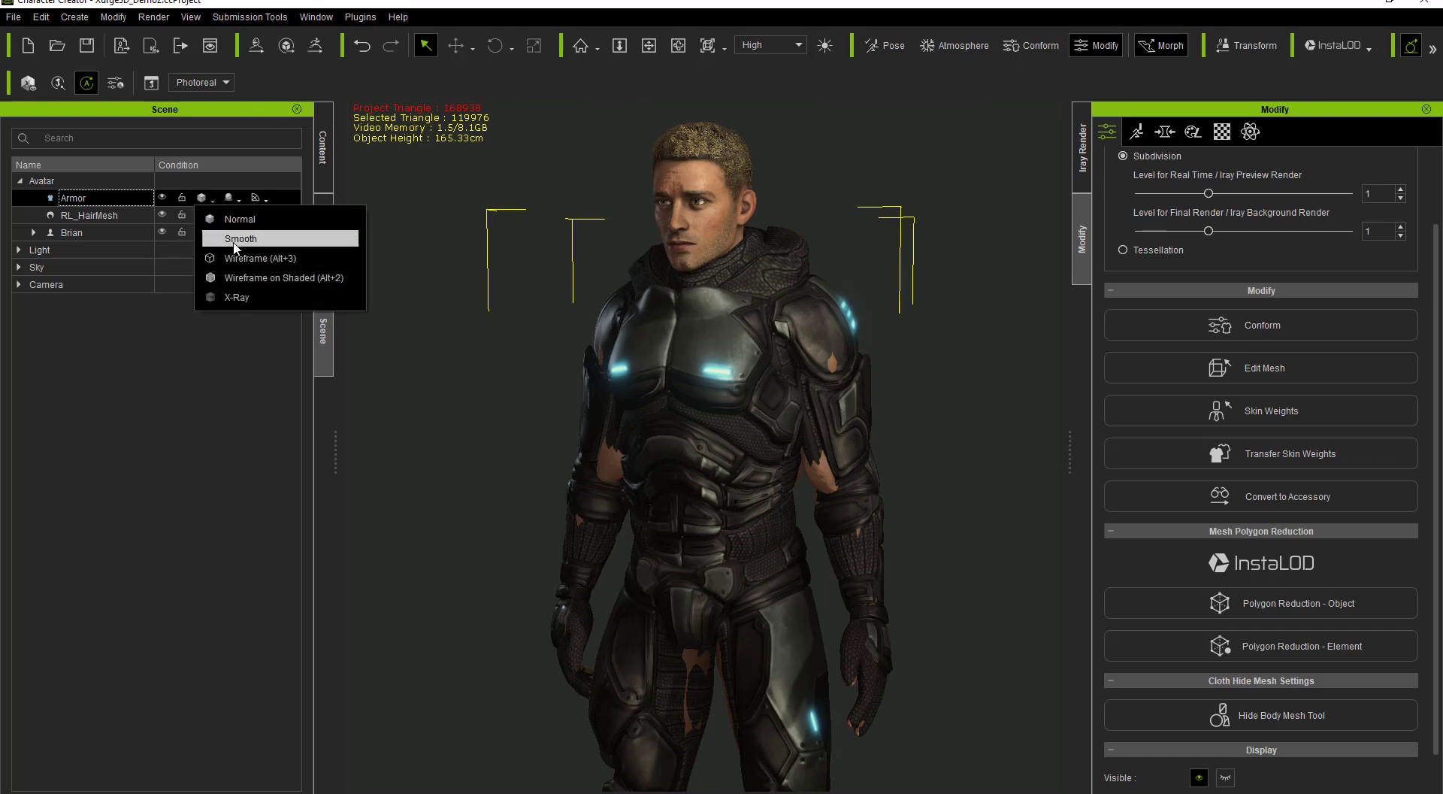
pyautogui.click(260, 272)
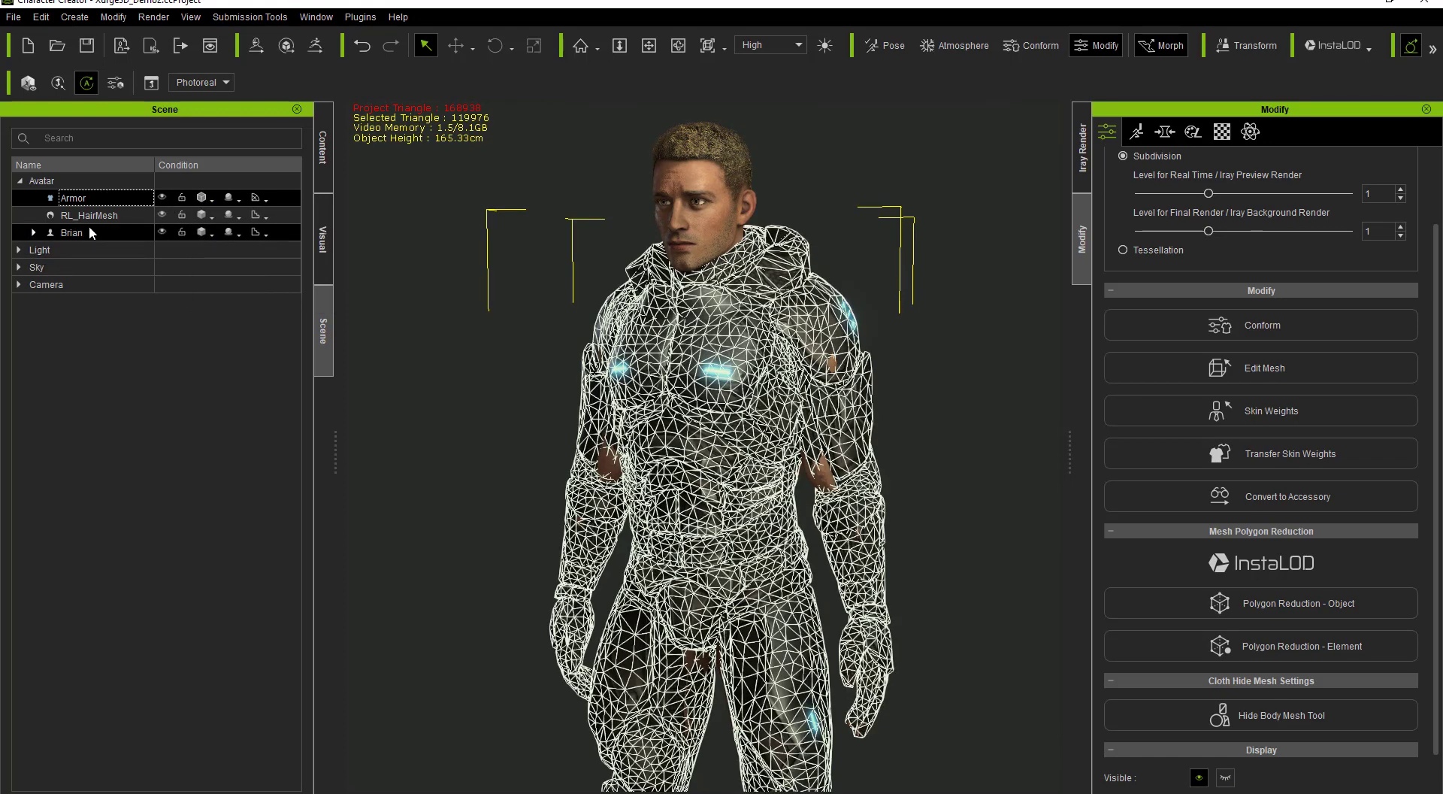
pyautogui.click(212, 200)
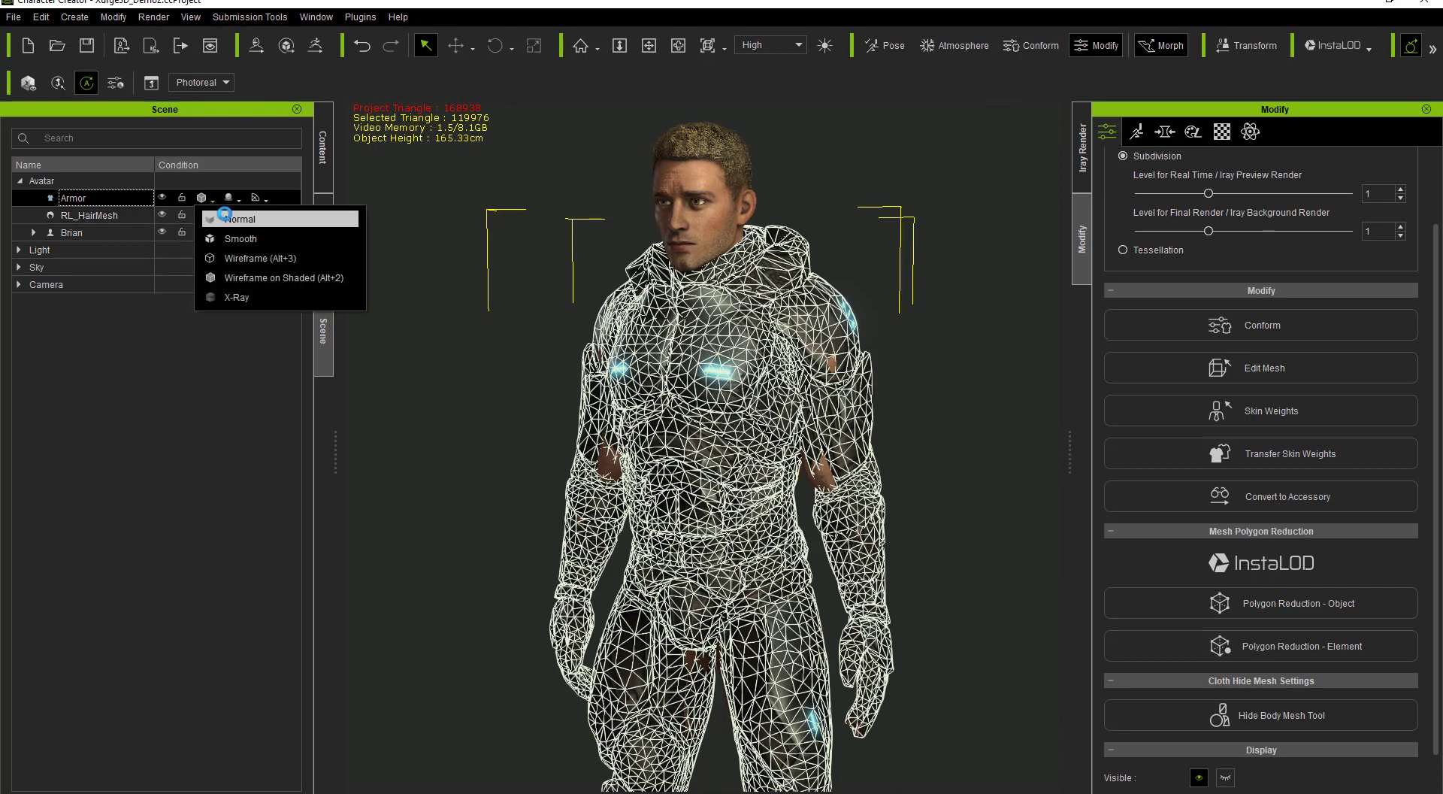
pyautogui.click(225, 216)
# - Inspect the avatar body's mesh under the suit in Wireframe on Shaded display and restore its Normal display
pyautogui.click(212, 235)
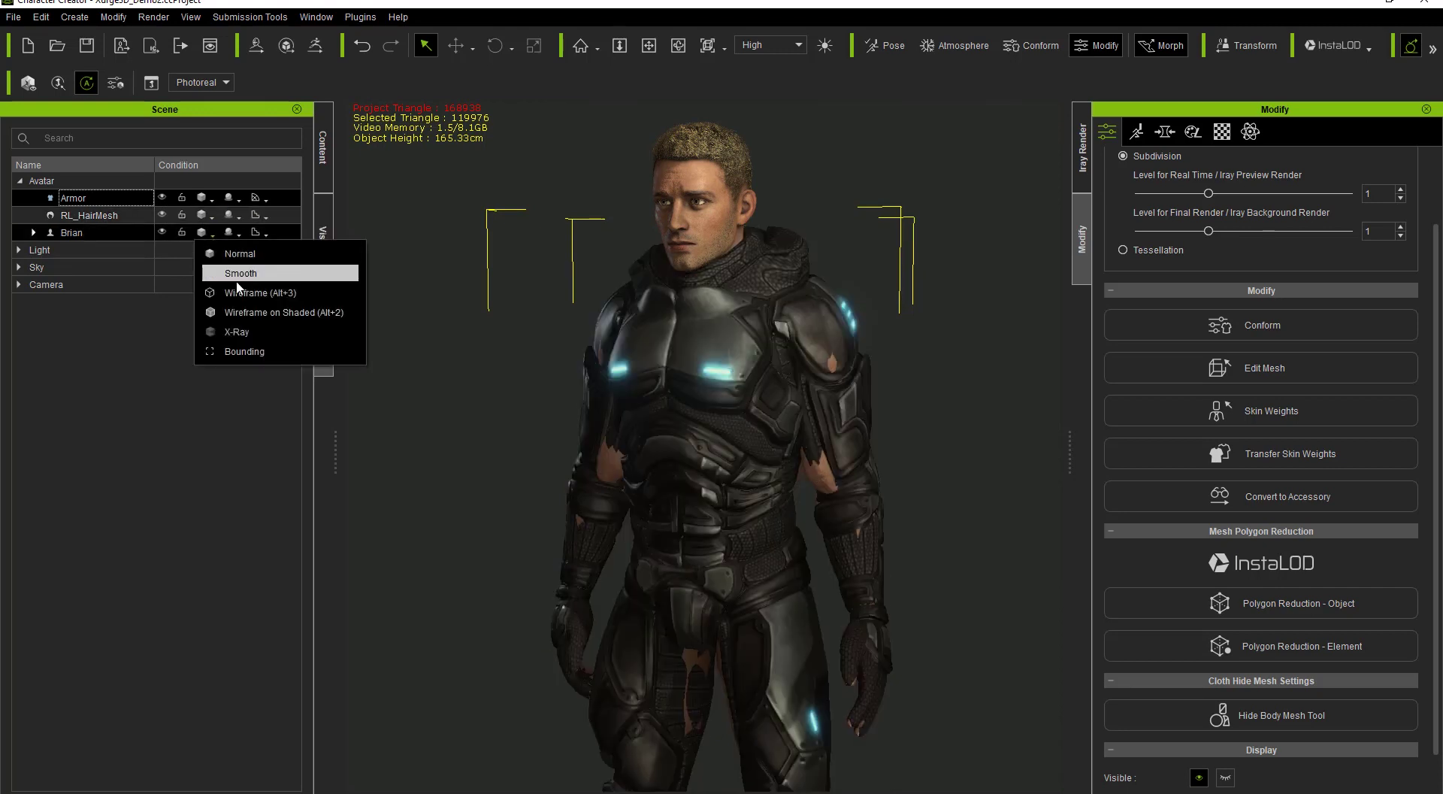
pyautogui.click(256, 311)
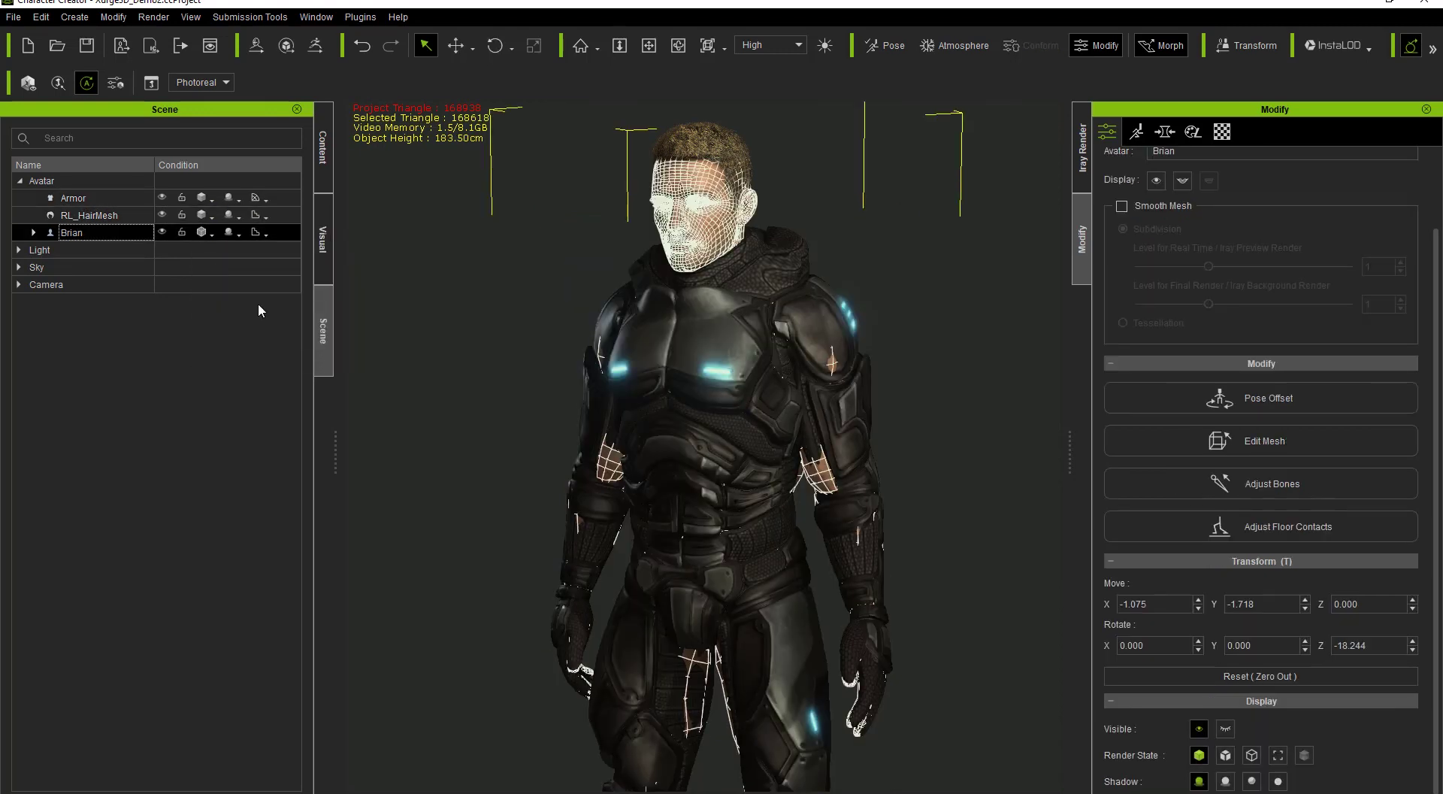
pyautogui.click(213, 233)
pyautogui.click(245, 250)
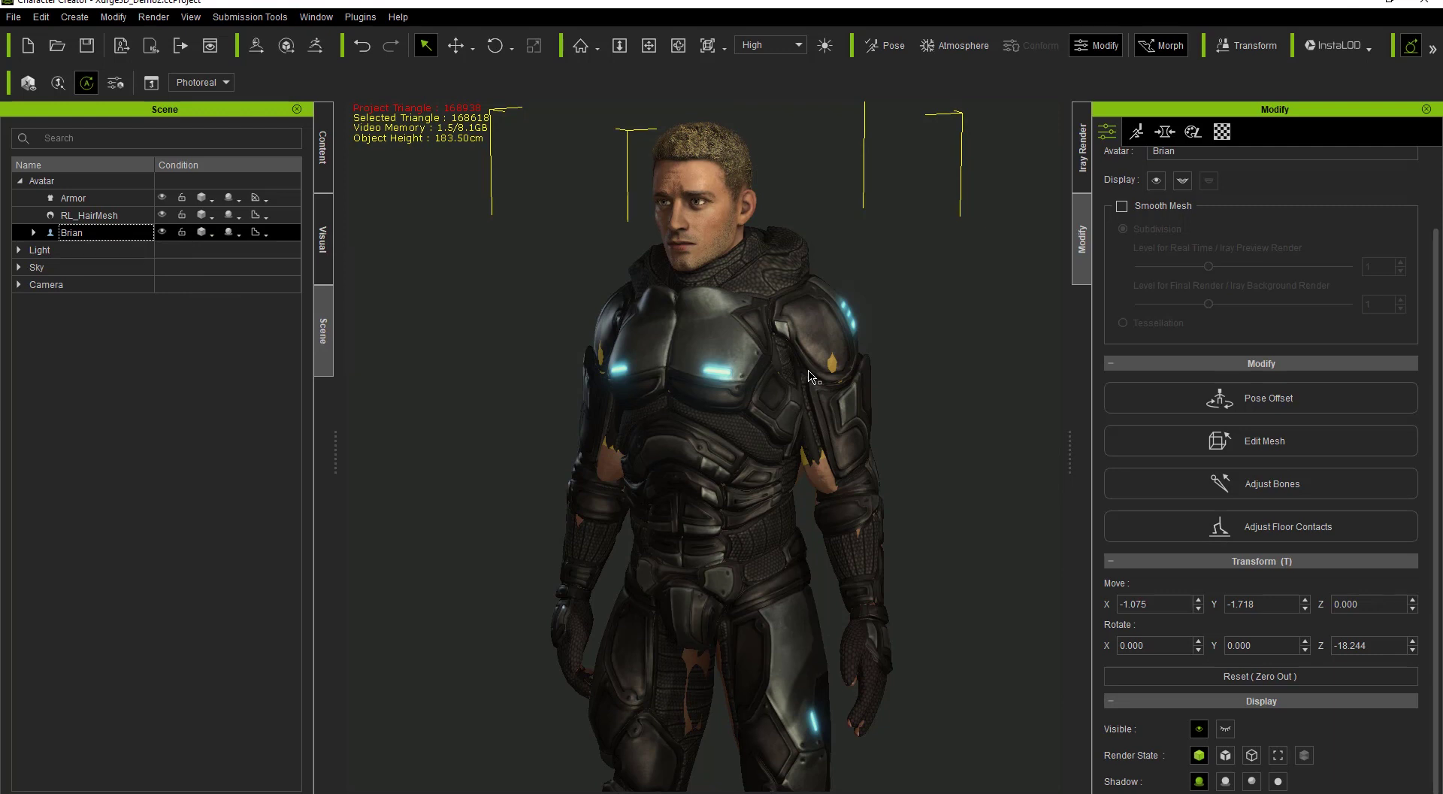
# - Open the Hide Body Mesh Tool for the Armor cloth item
pyautogui.click(65, 198)
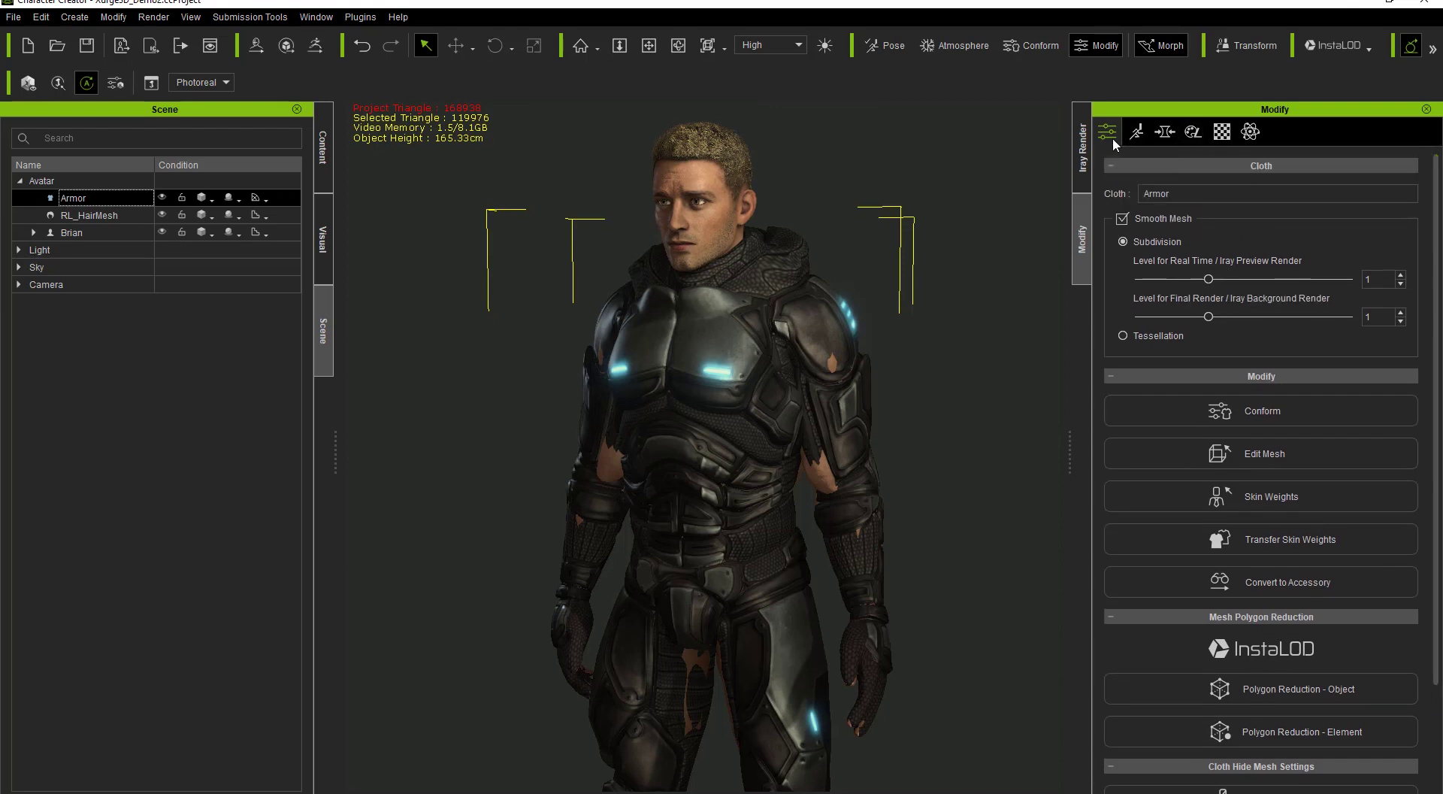
pyautogui.scroll(-3, 1290, 678)
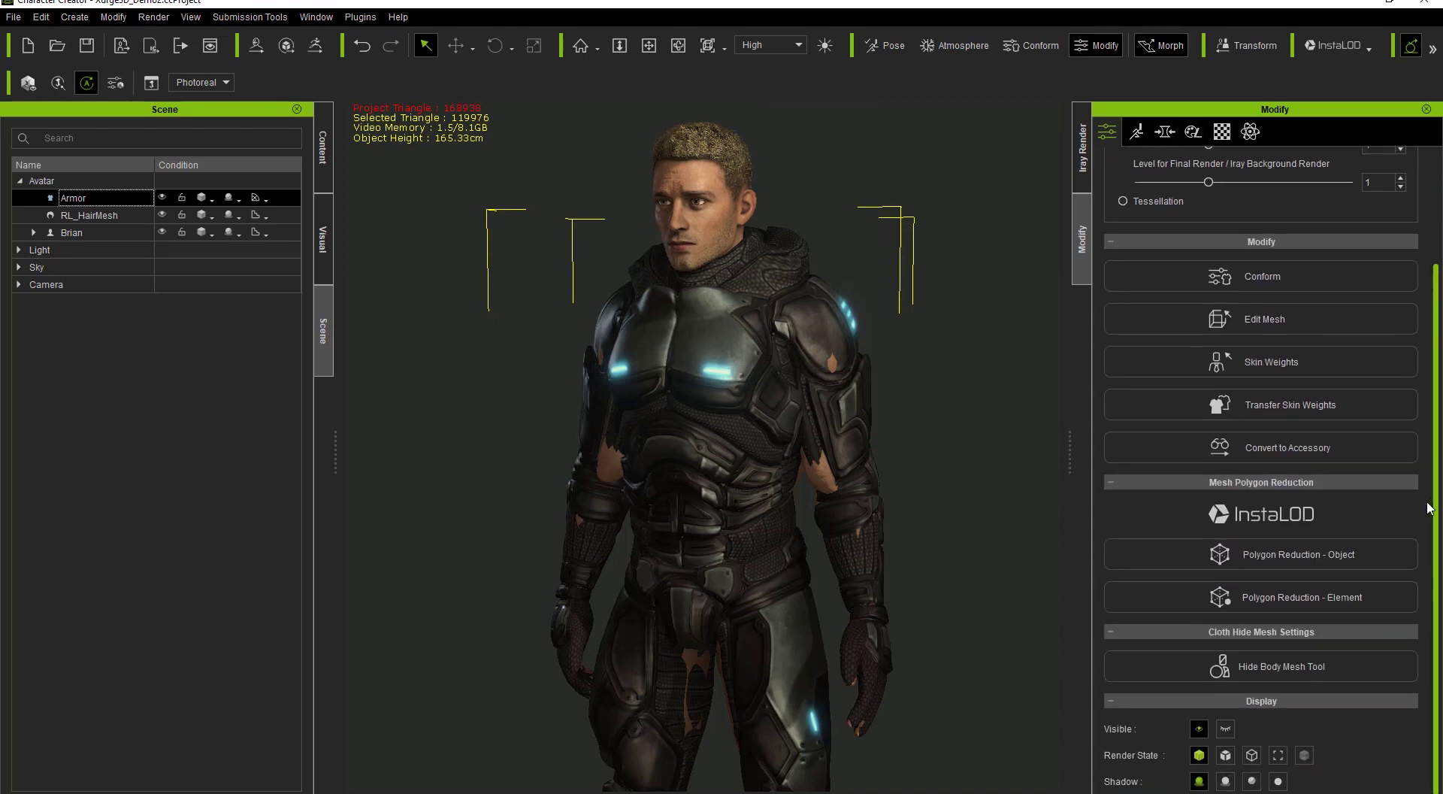
pyautogui.click(1286, 670)
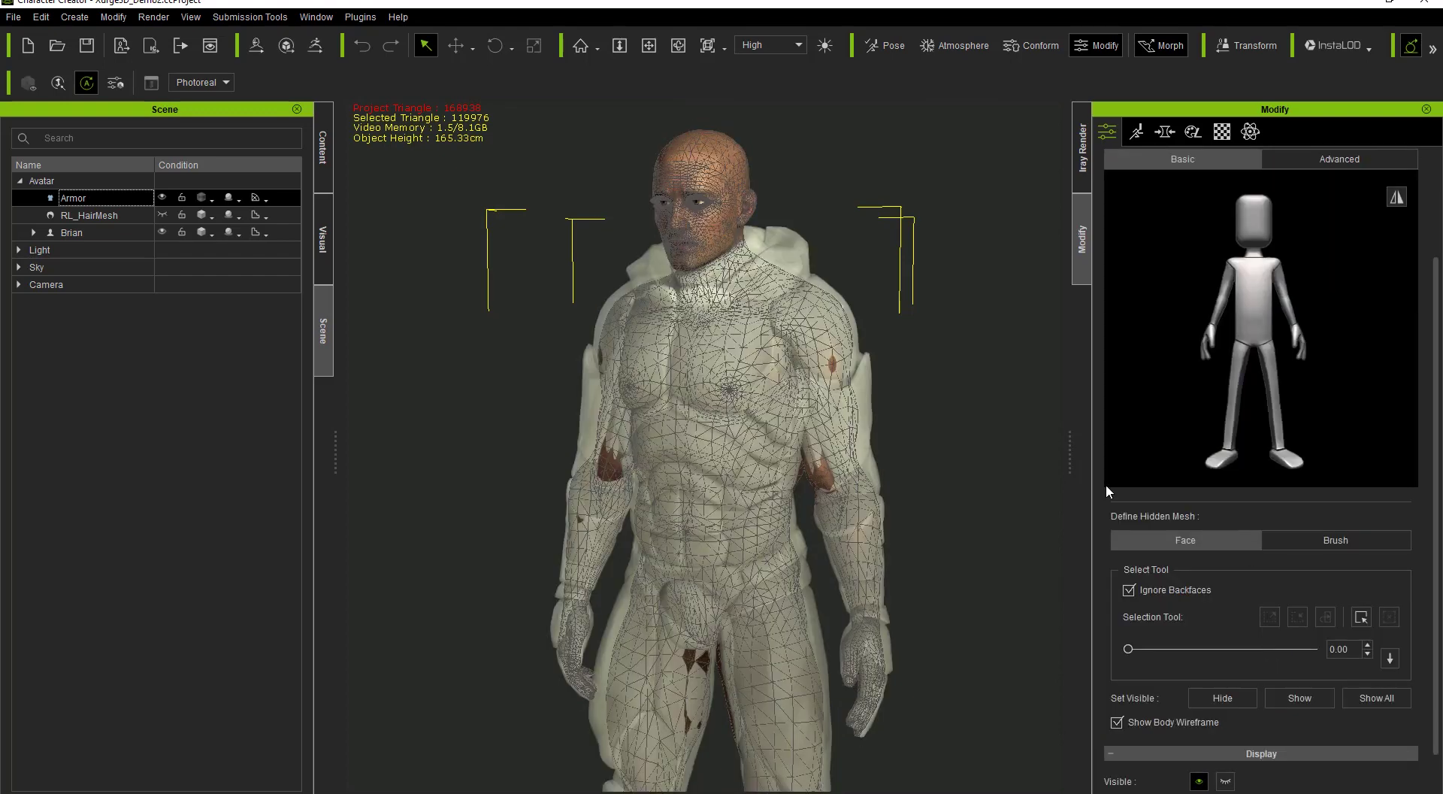
# - Examine the areas at the shoulders, elbows and thighs where the body mesh pokes through the armor
pyautogui.scroll(3, 913, 573)
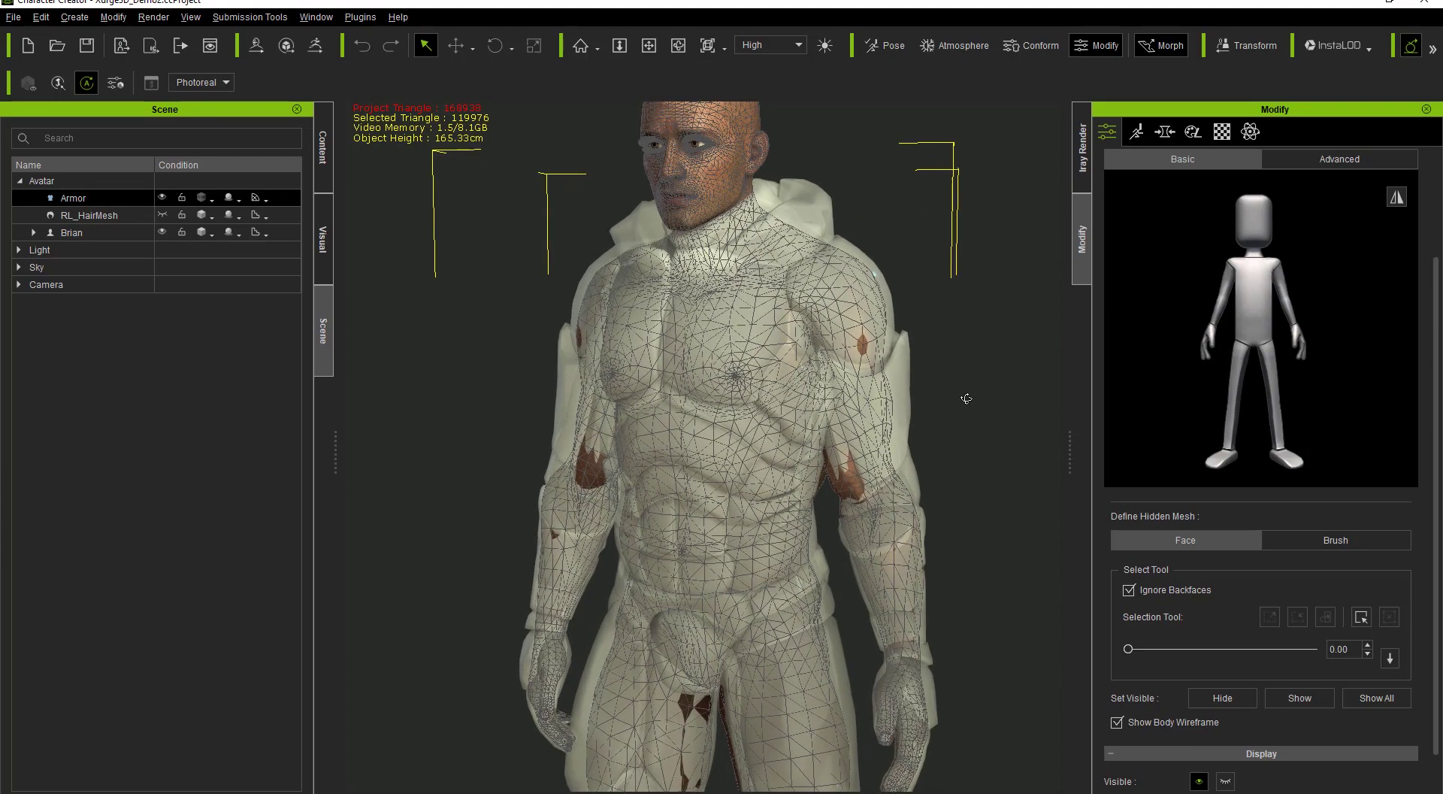
pyautogui.moveTo(966, 399); pyautogui.dragTo(1003, 420, button='right')
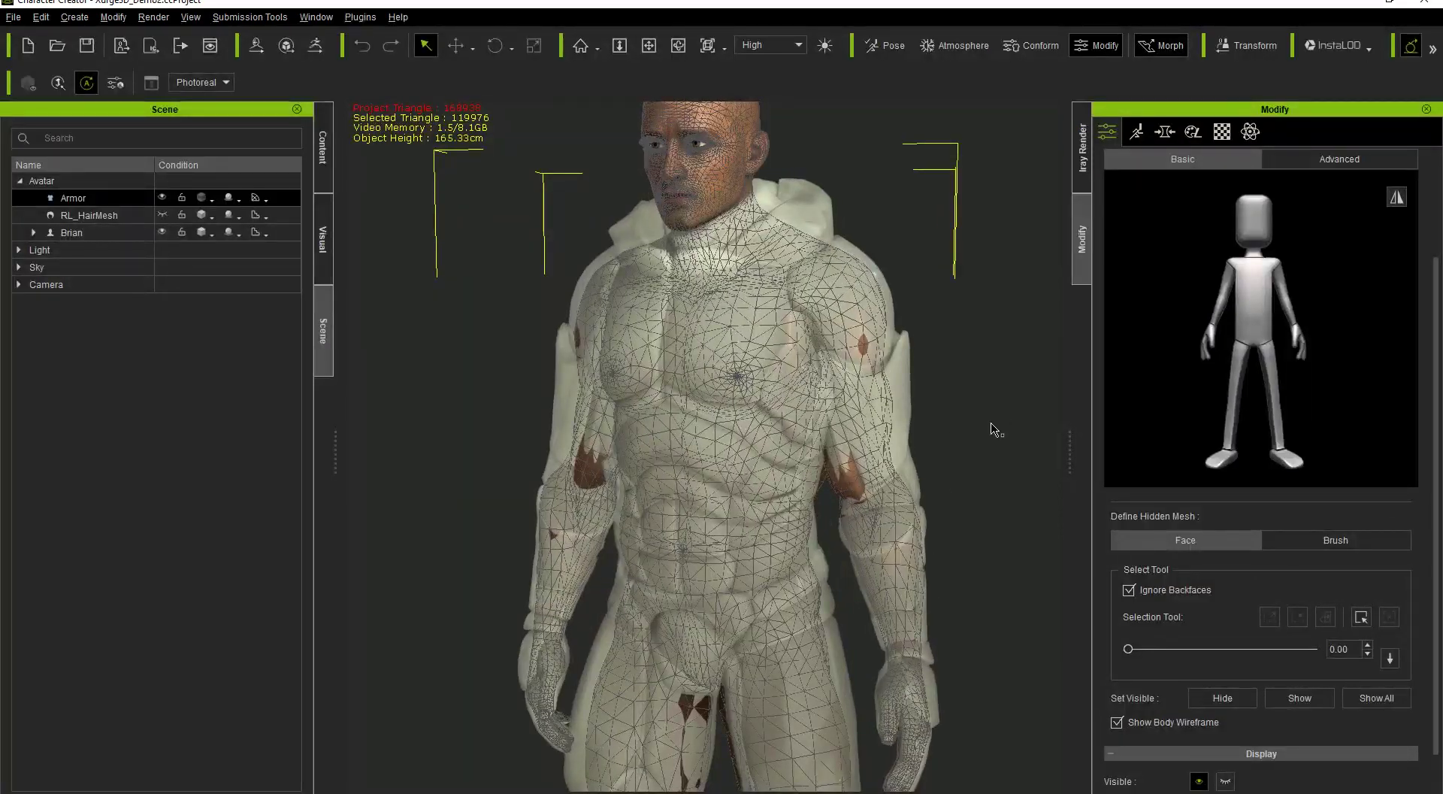
pyautogui.moveTo(767, 465); pyautogui.dragTo(852, 467, button='right')
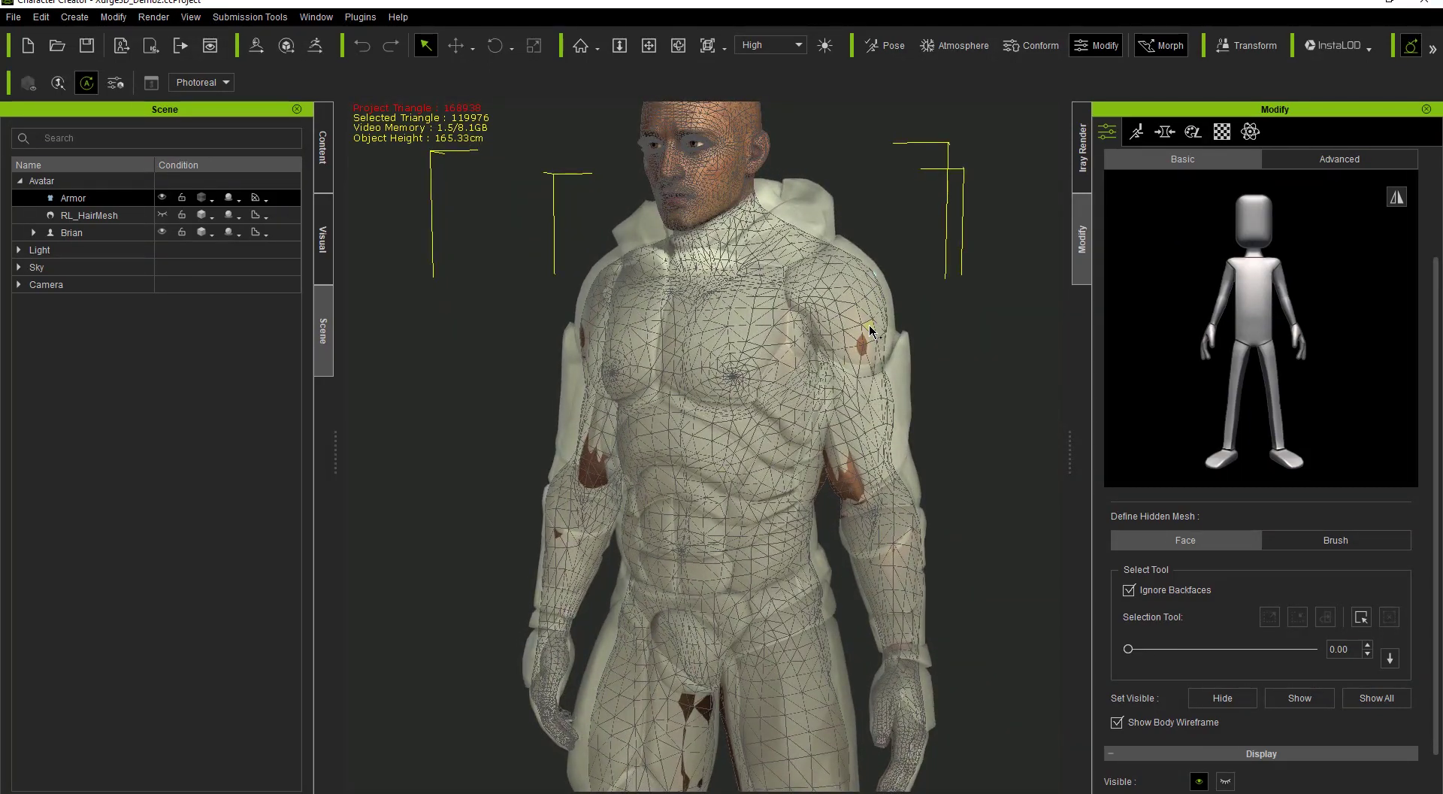
pyautogui.moveTo(595, 430); pyautogui.dragTo(648, 445, button='right')
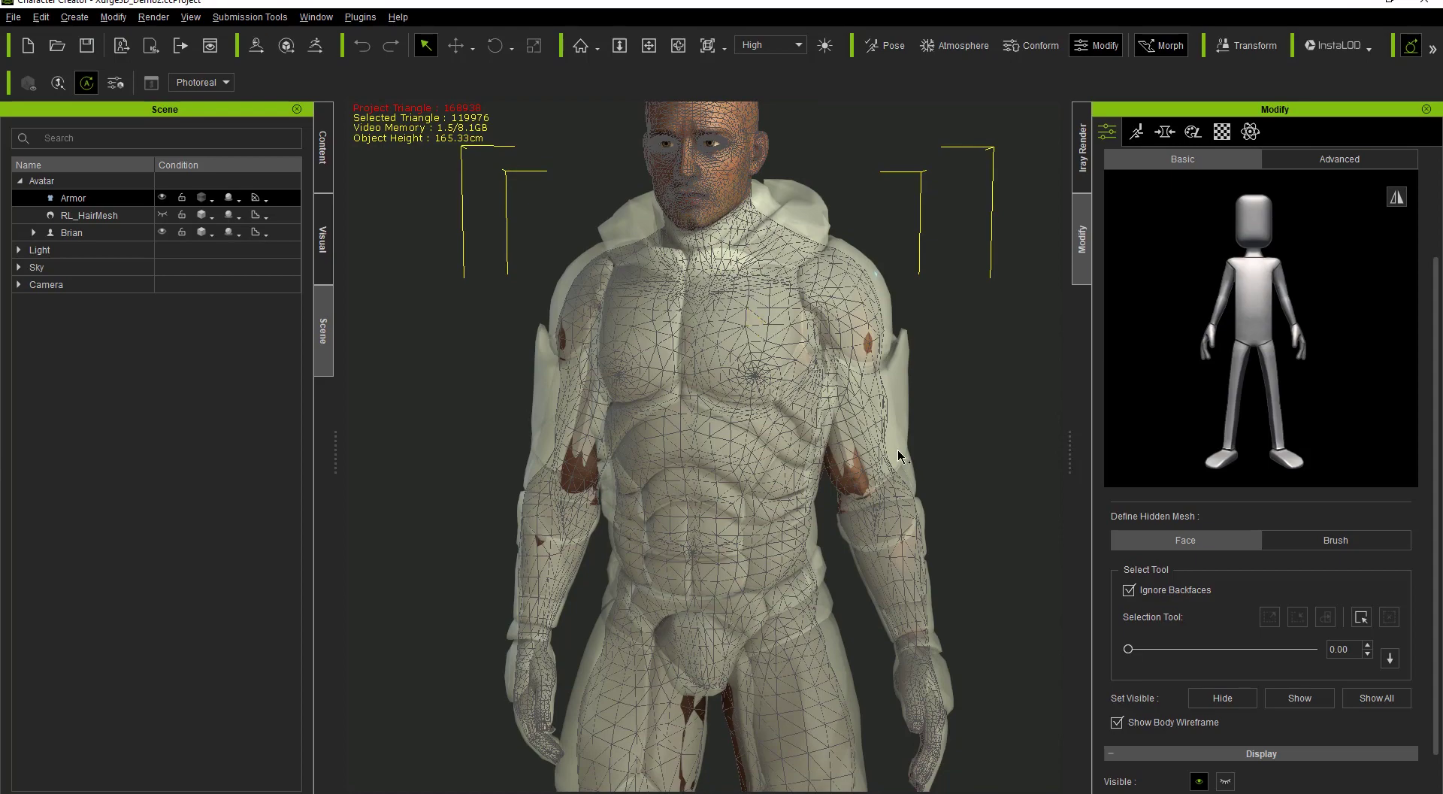
pyautogui.moveTo(898, 453); pyautogui.dragTo(827, 402, button='middle')
pyautogui.moveTo(827, 403); pyautogui.dragTo(722, 406, button='right')
# - Hide the body mesh of the character's left arm and left hand on the Basic dummy, checking each with the Armor temporarily hidden
pyautogui.moveTo(1439, 370); pyautogui.dragTo(1439, 263)
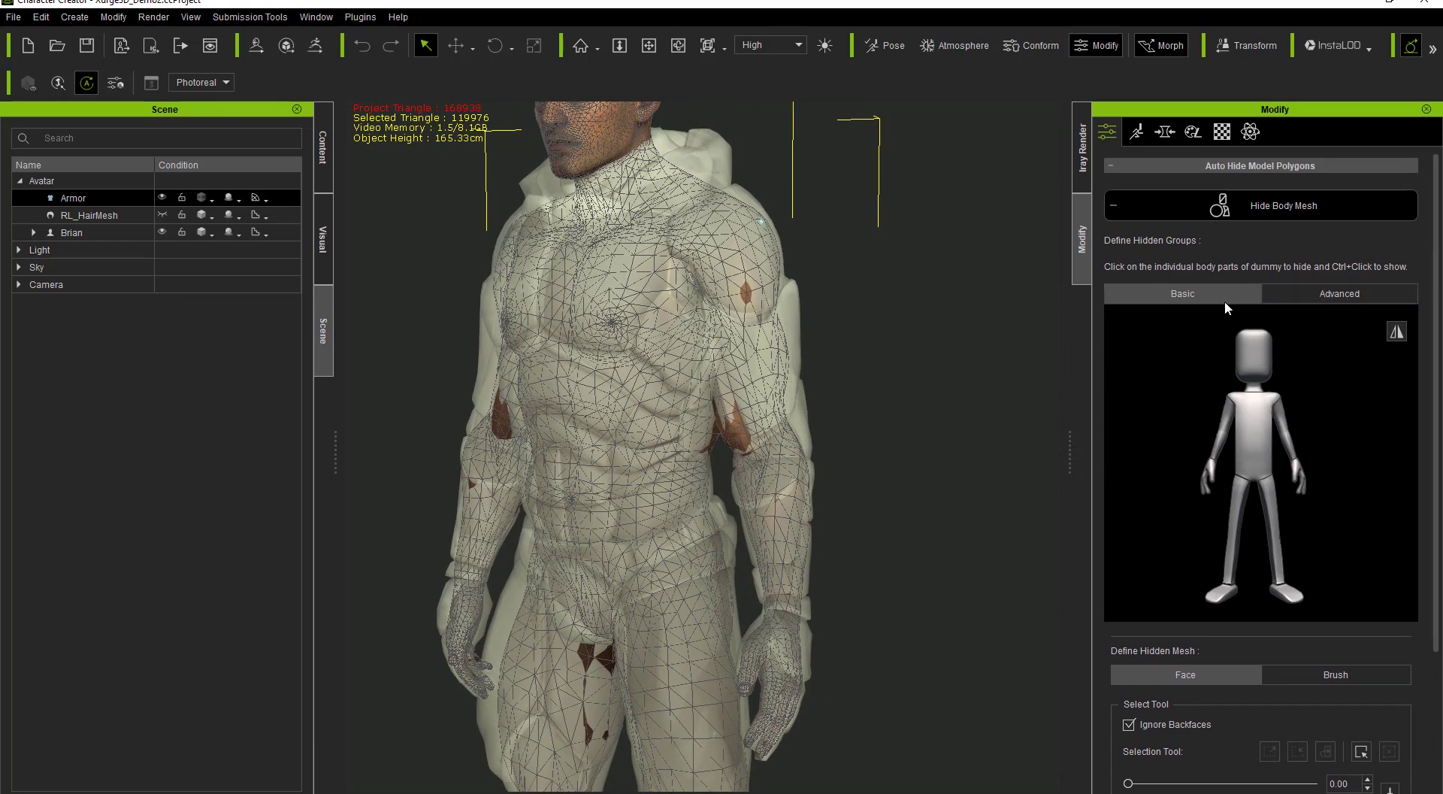
pyautogui.click(1287, 440)
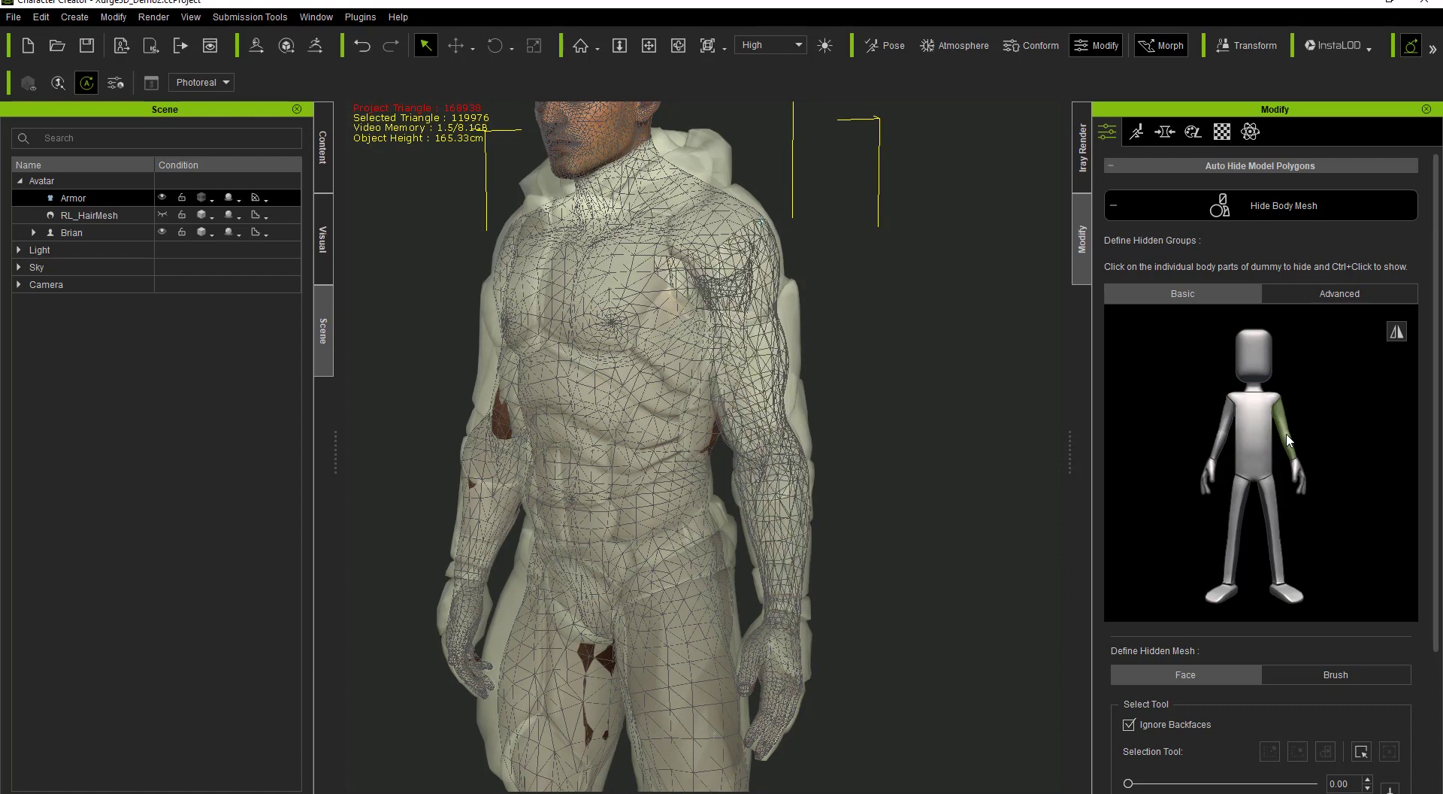
pyautogui.click(165, 196)
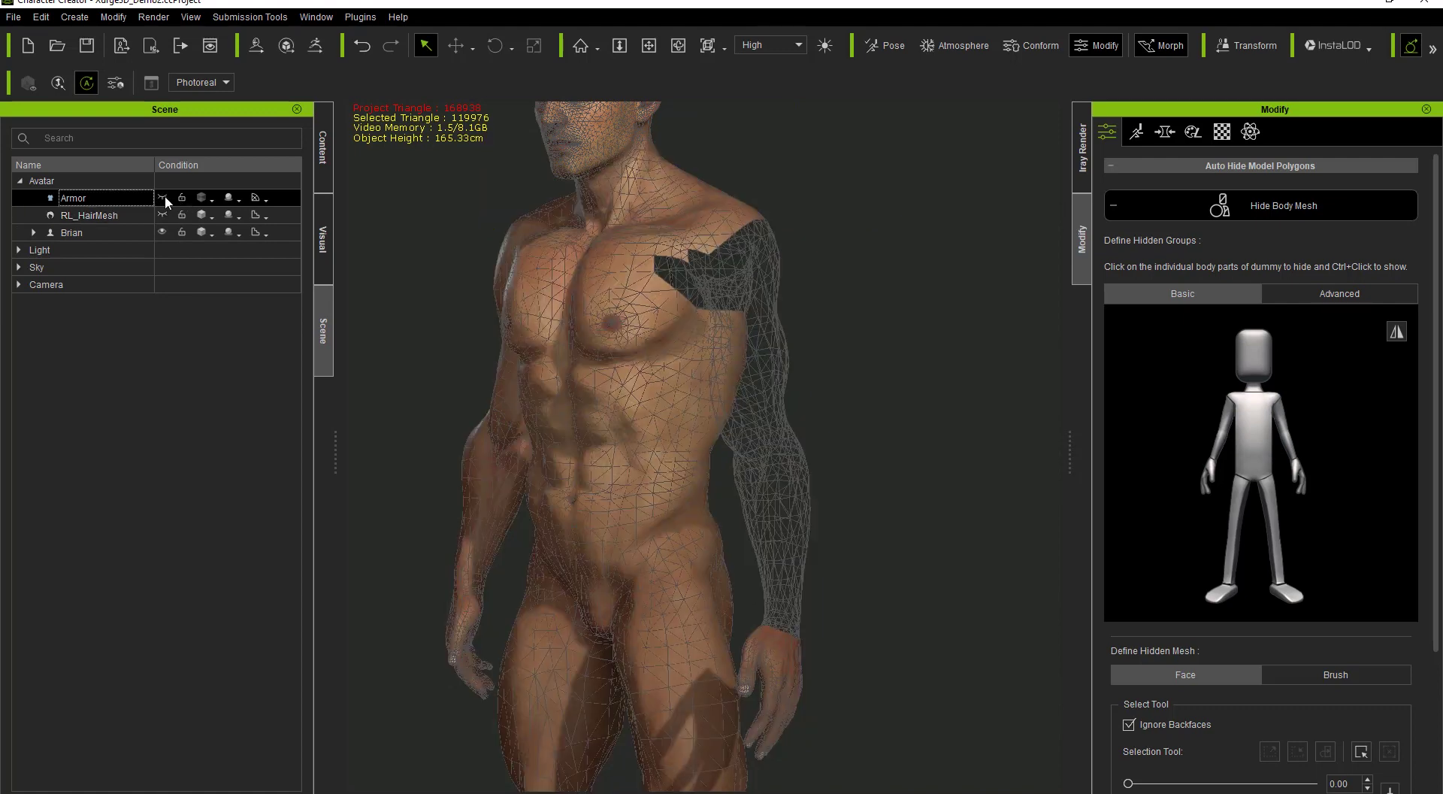
pyautogui.click(163, 196)
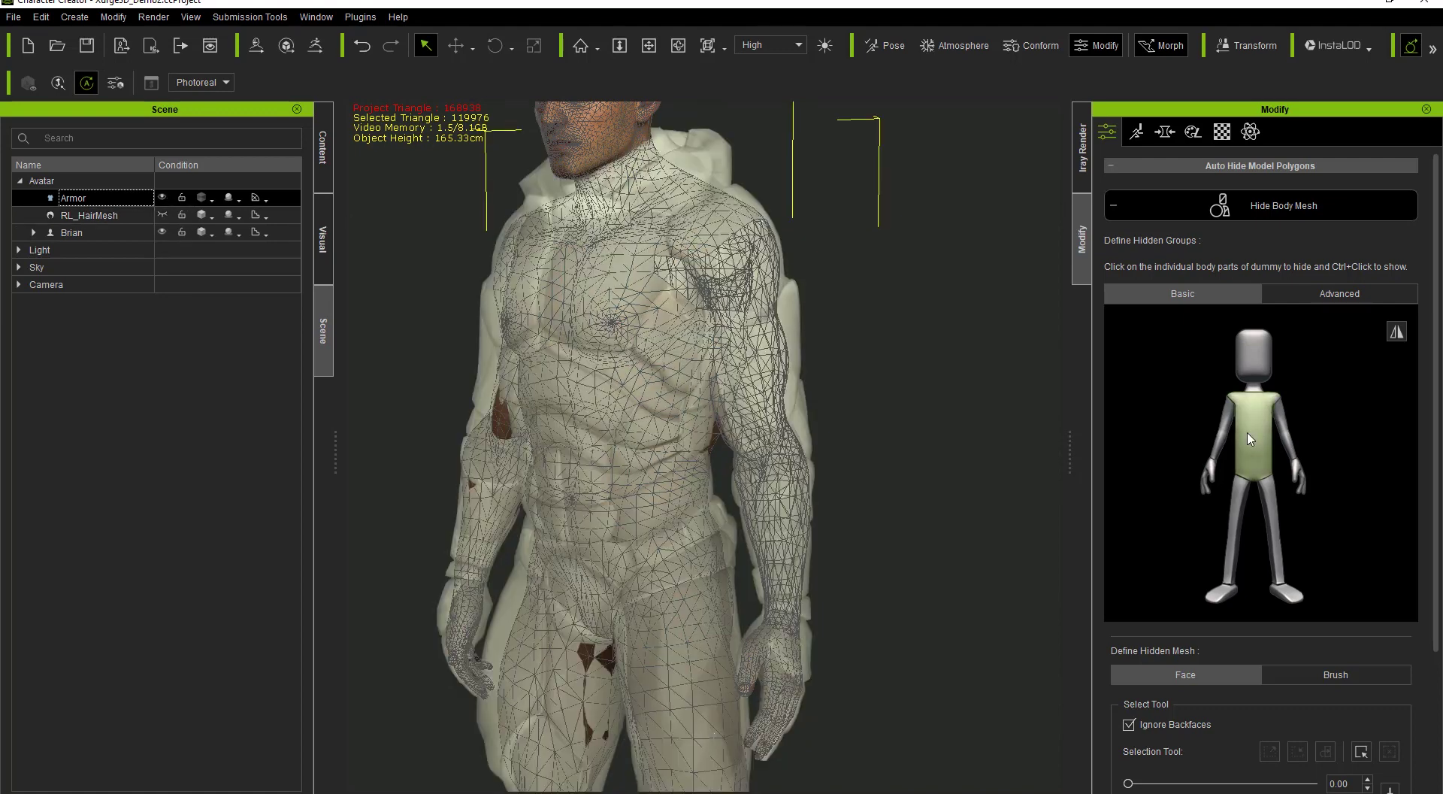
pyautogui.click(1300, 482)
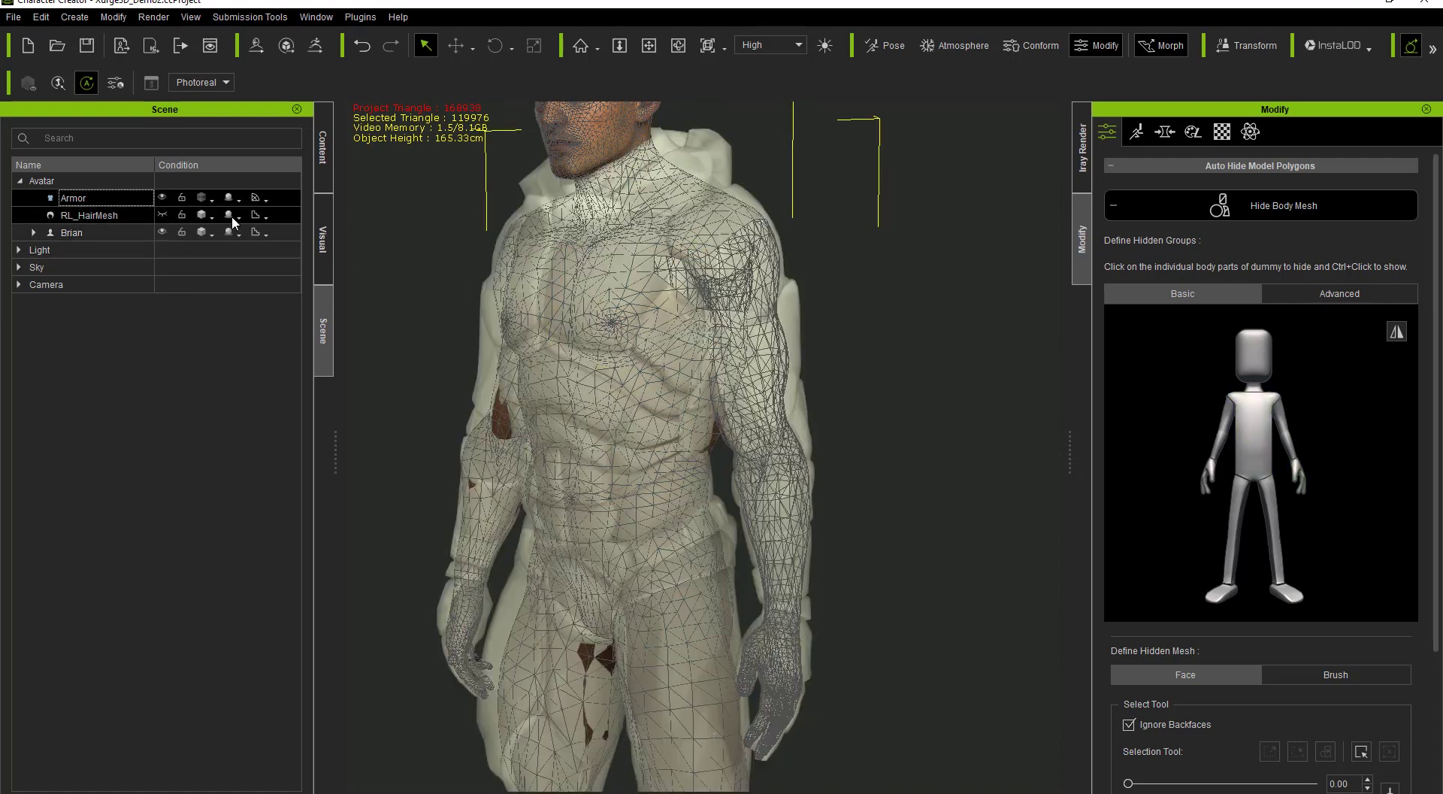
pyautogui.click(162, 197)
pyautogui.click(162, 197)
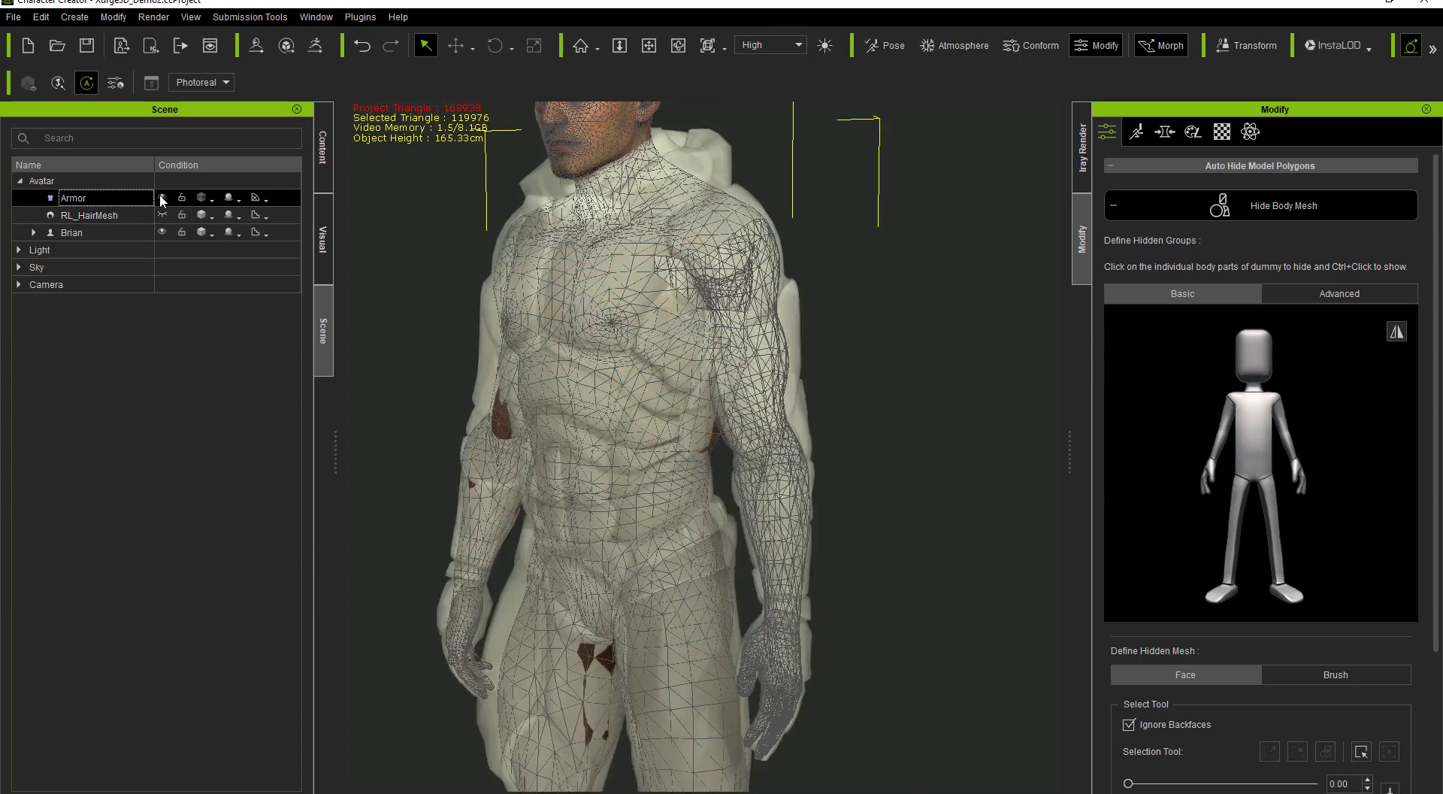
# - Make the left arm and left hand body mesh visible again and check the body with the Armor temporarily hidden
pyautogui.click(1290, 430)
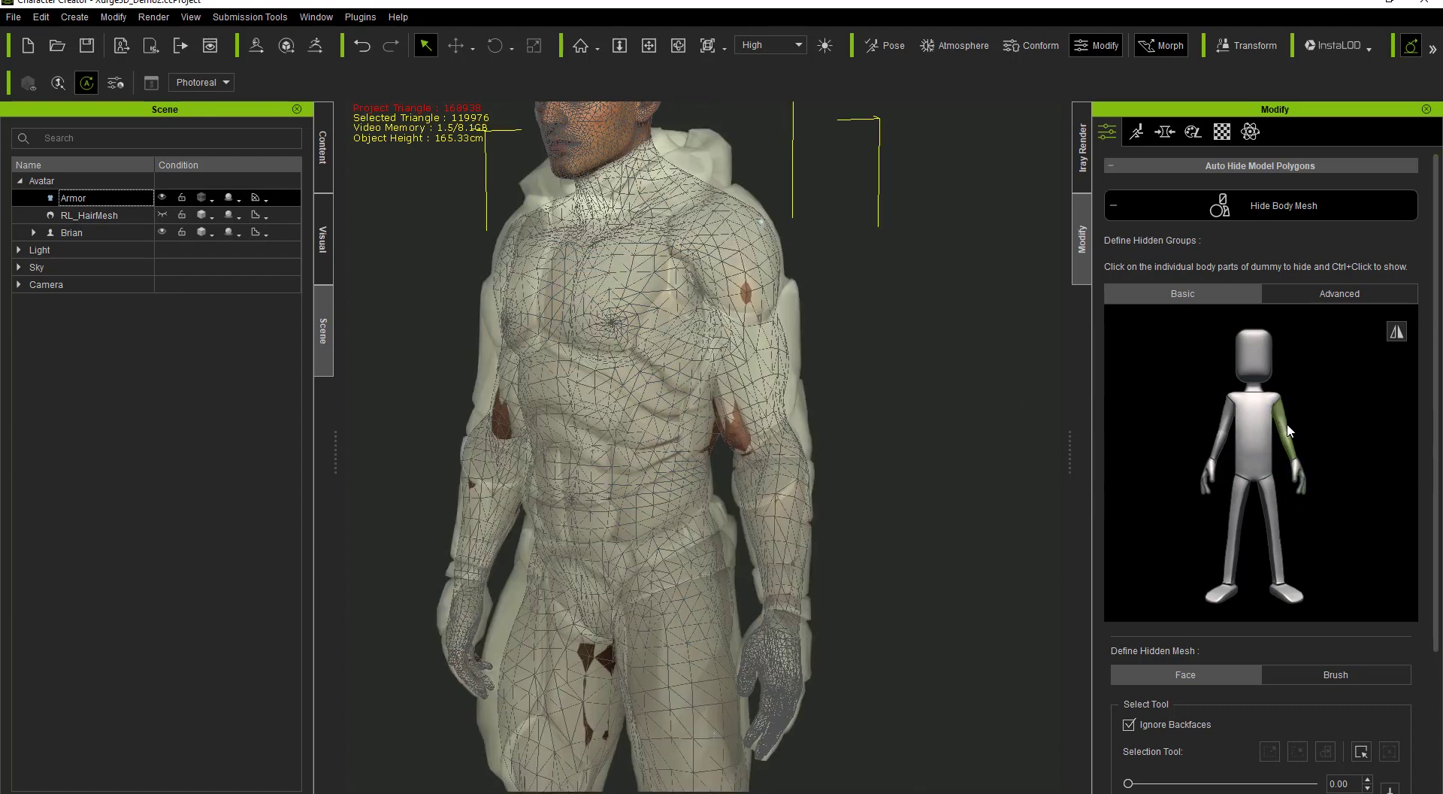
pyautogui.click(1299, 481)
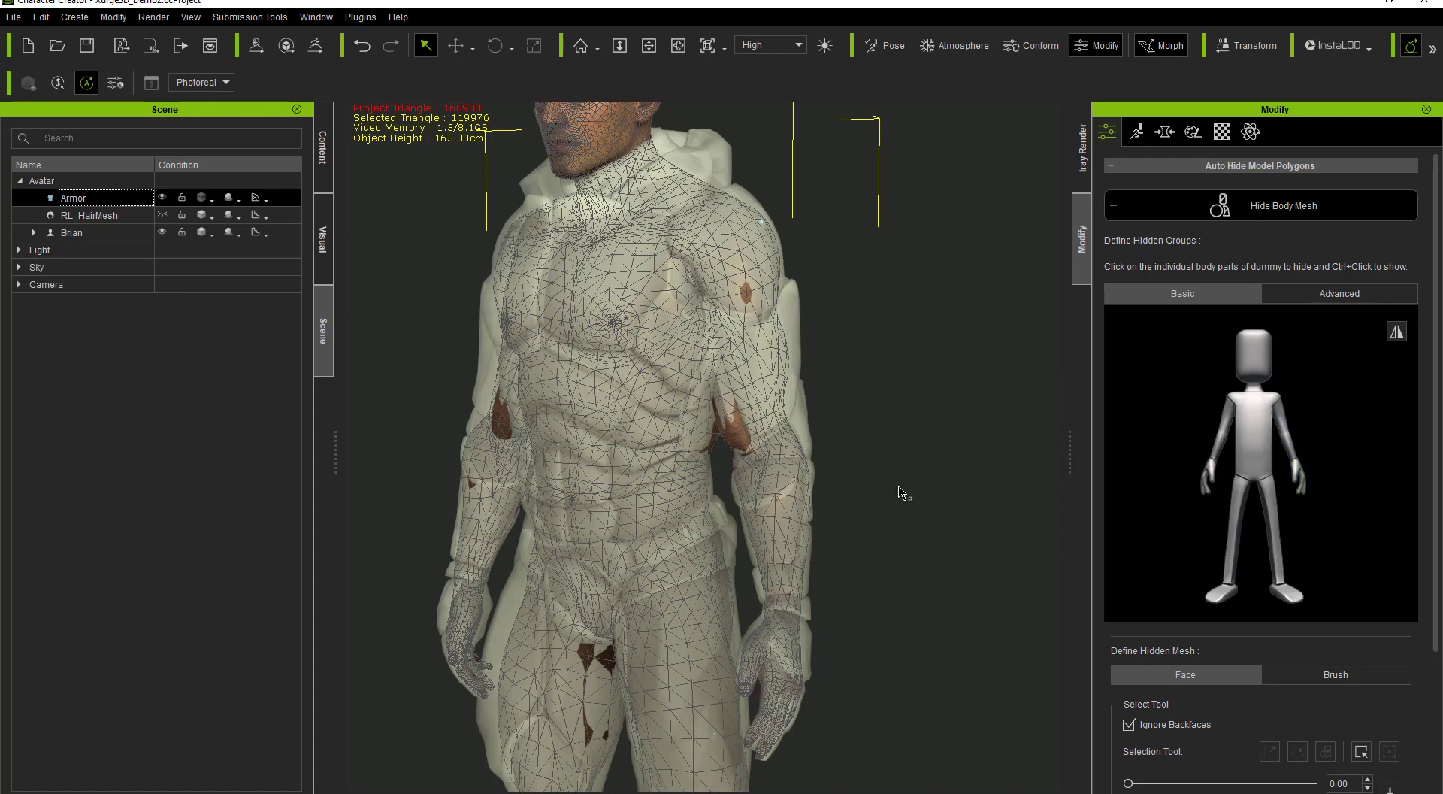
pyautogui.click(161, 198)
pyautogui.click(160, 198)
# - Turn on symmetrical selection for the dummy and hide the body mesh of both arms, hands and legs and the torso
pyautogui.moveTo(615, 342)
pyautogui.mouseDown(button='right')
pyautogui.moveTo(899, 345)
pyautogui.moveTo(622, 346)
pyautogui.mouseUp(button='right')
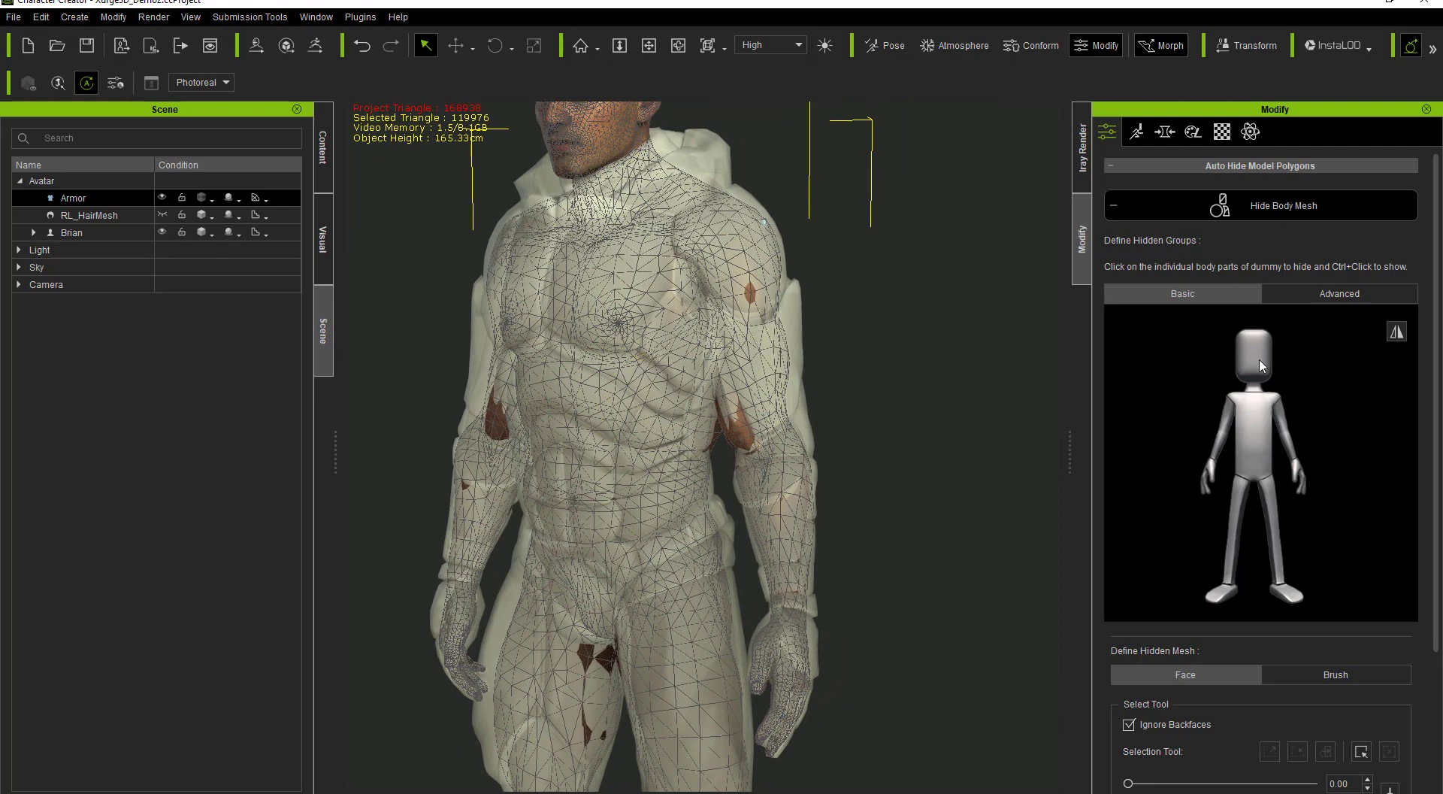
pyautogui.click(1397, 333)
pyautogui.click(1290, 438)
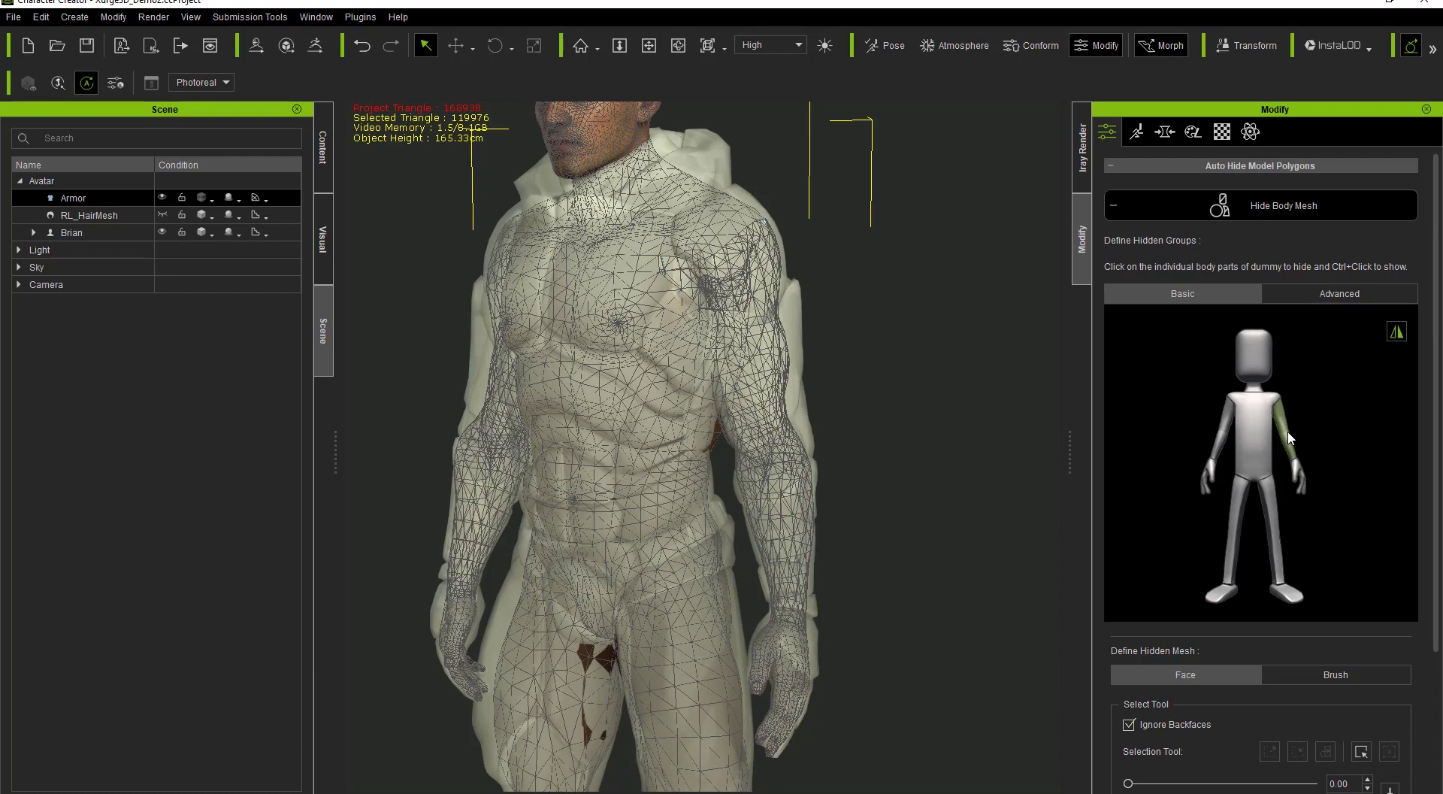
pyautogui.click(1302, 487)
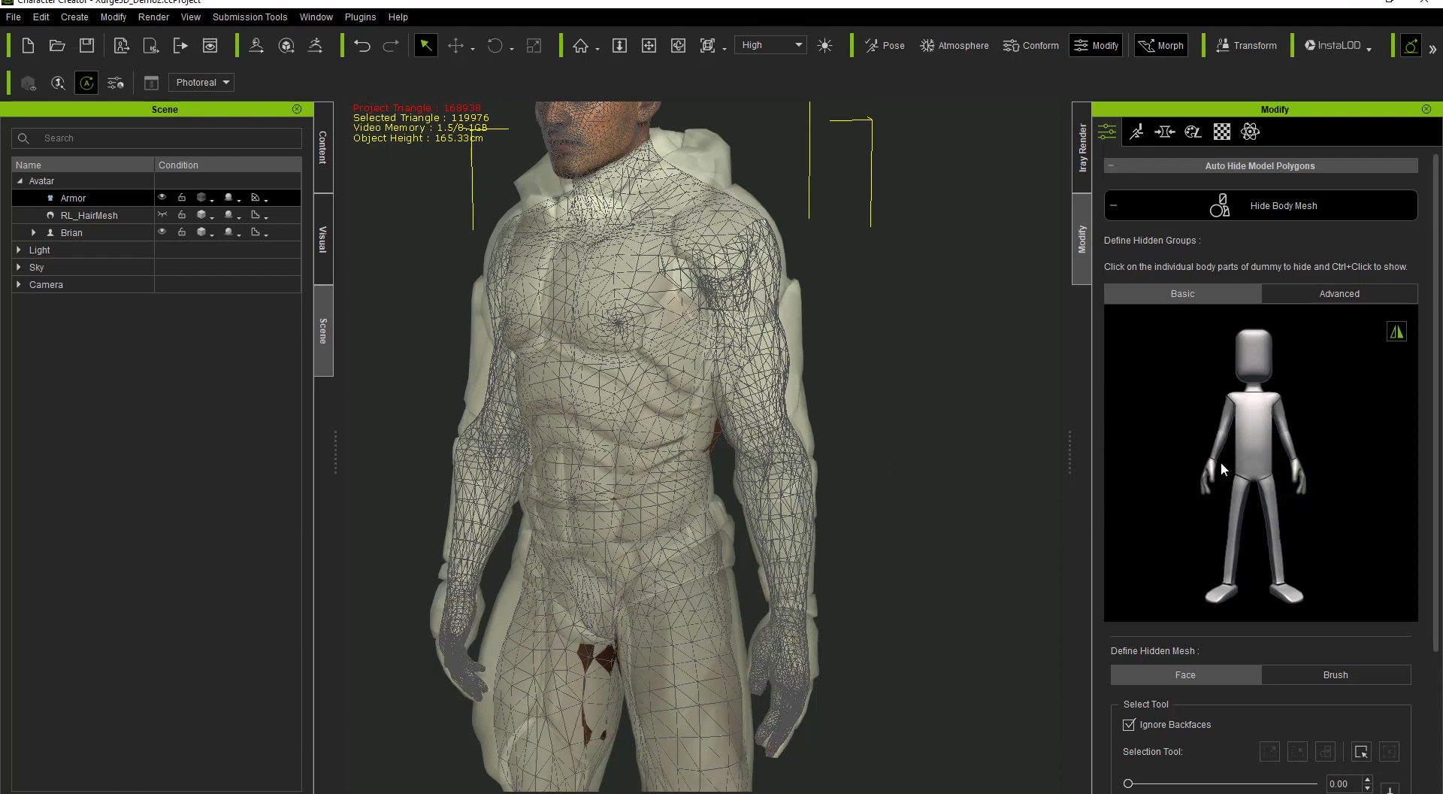
pyautogui.click(1275, 526)
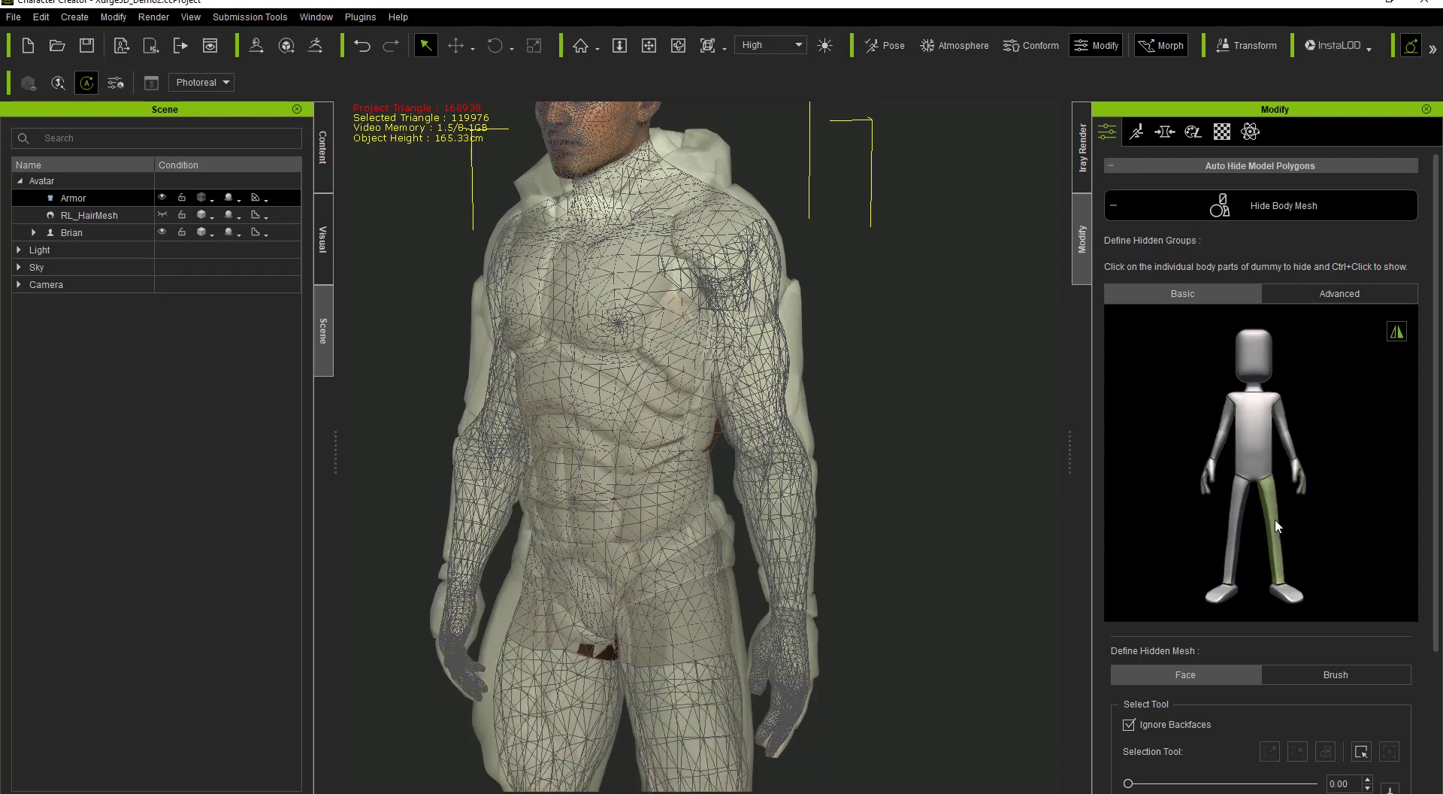
pyautogui.click(1268, 470)
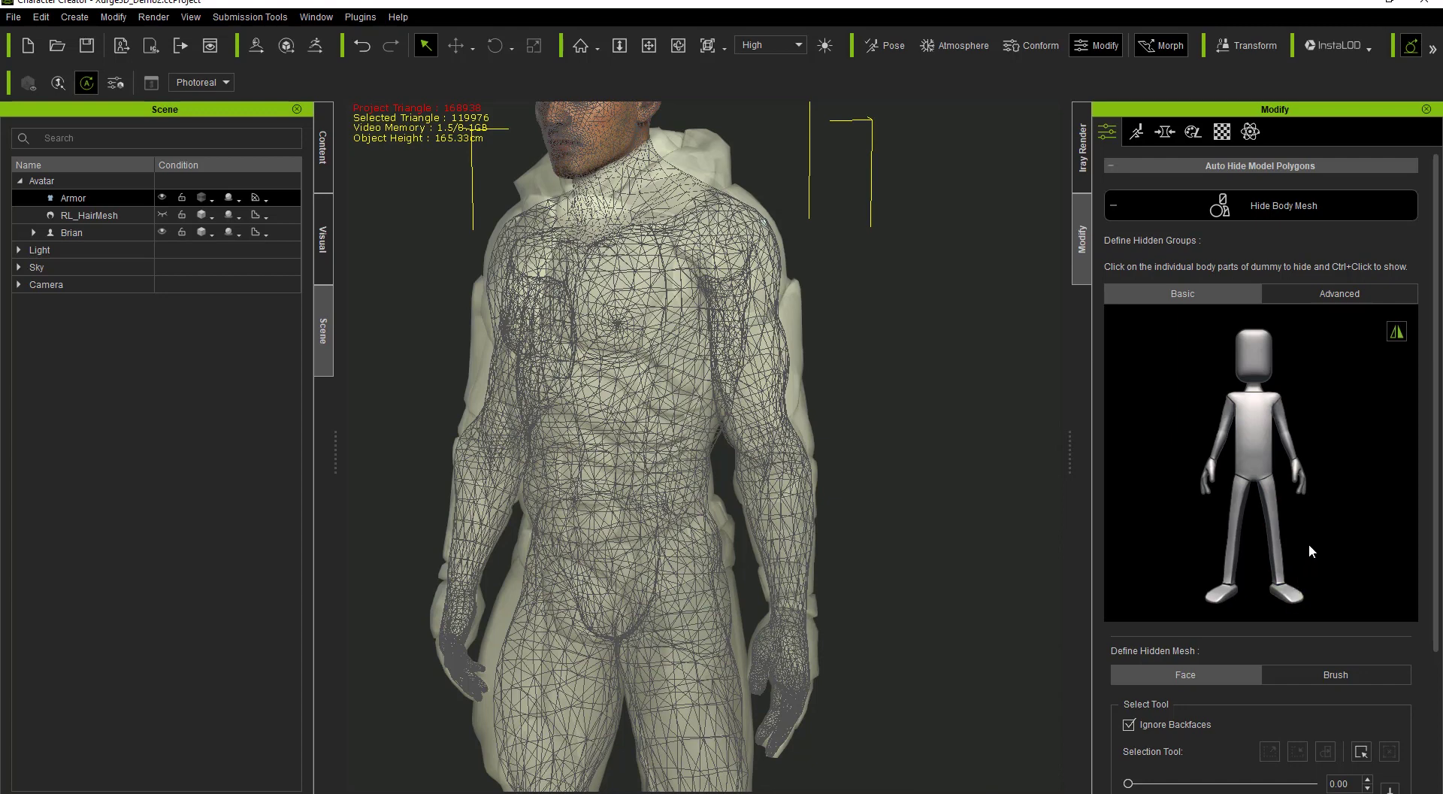
# - Check the hidden body mesh with the Armor temporarily hidden, and exit the Hide Body Mesh tool to review the full figure
pyautogui.click(162, 198)
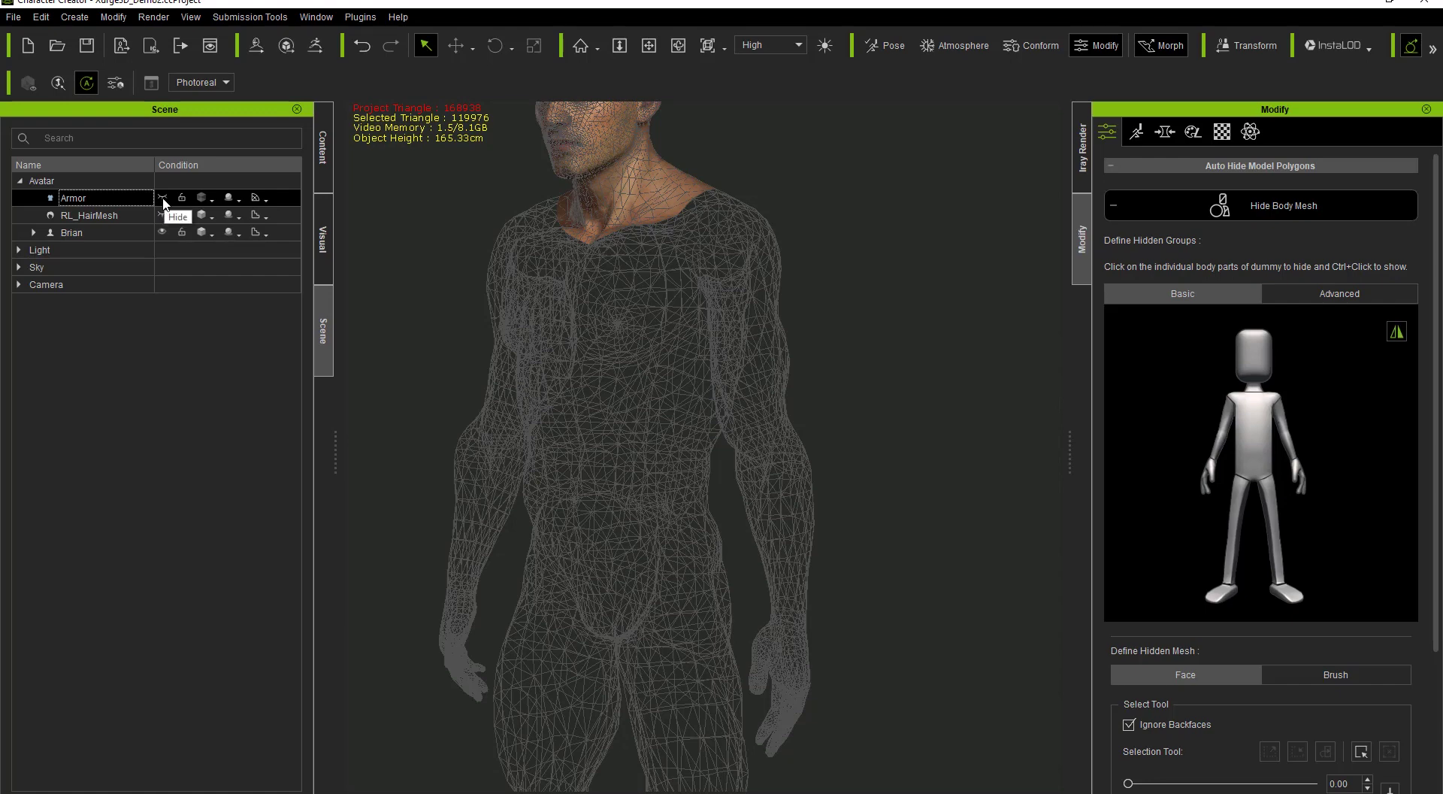
pyautogui.click(162, 198)
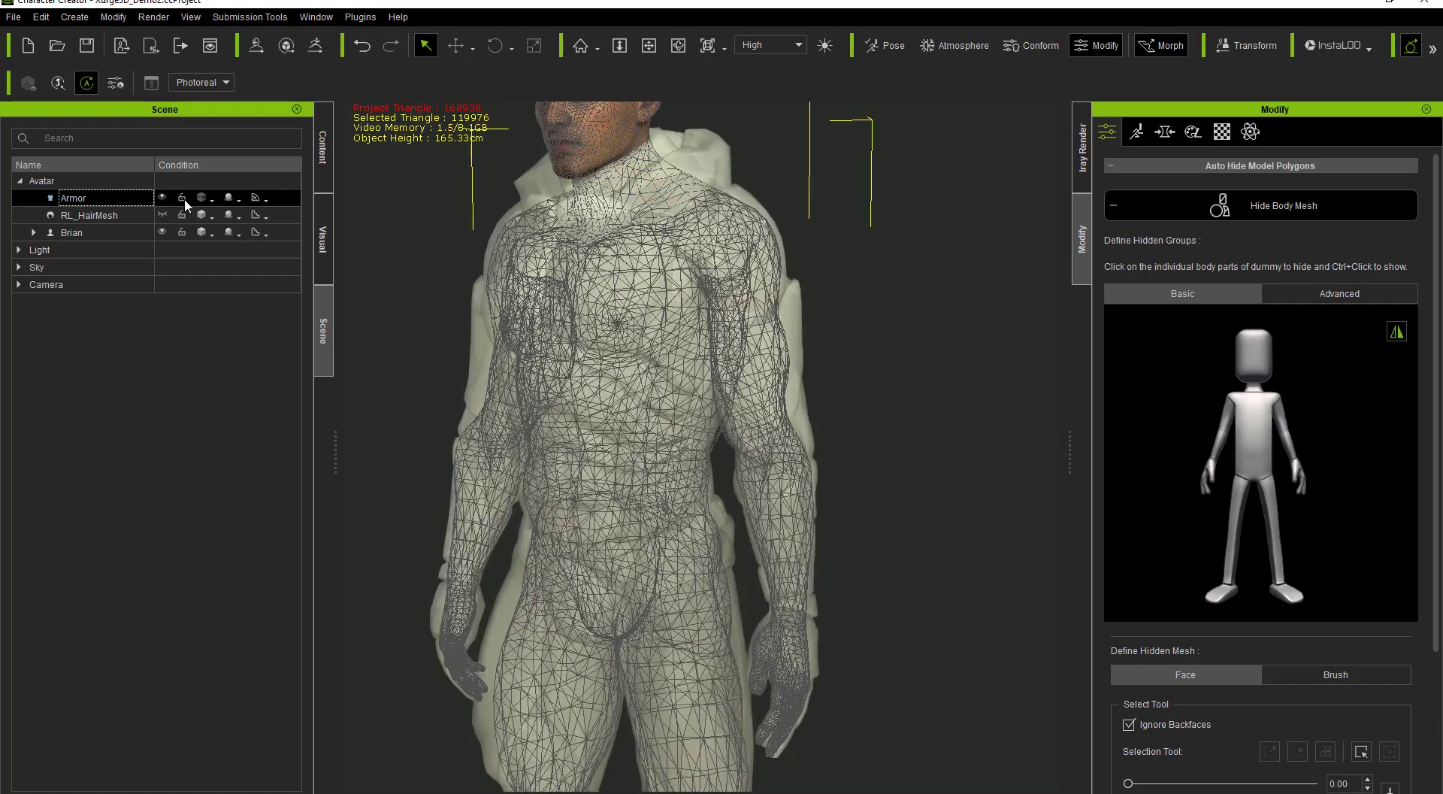
pyautogui.click(1312, 204)
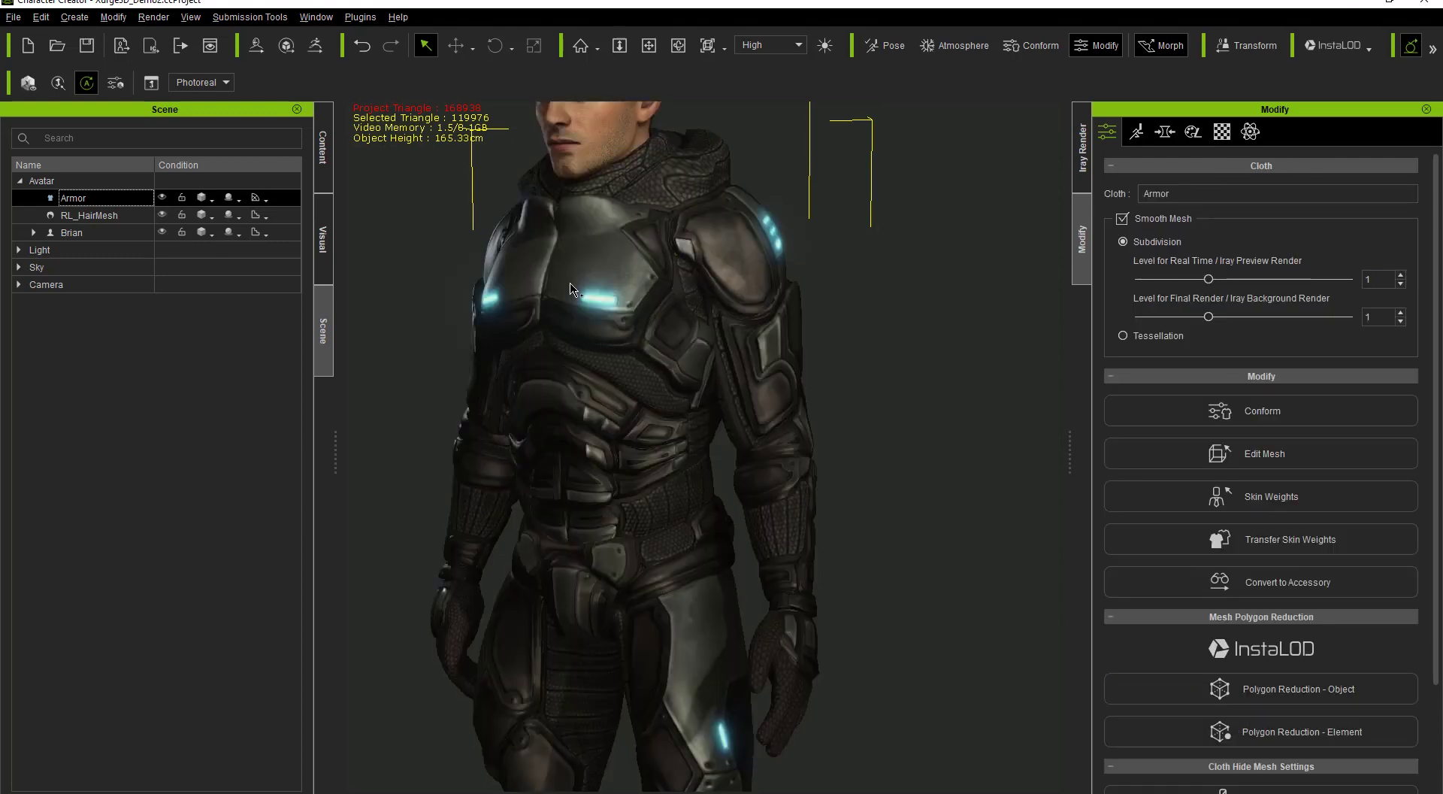
pyautogui.moveTo(574, 290); pyautogui.dragTo(608, 341, button='middle')
pyautogui.scroll(-5, 611, 346)
pyautogui.moveTo(651, 507); pyautogui.dragTo(663, 364, button='middle')
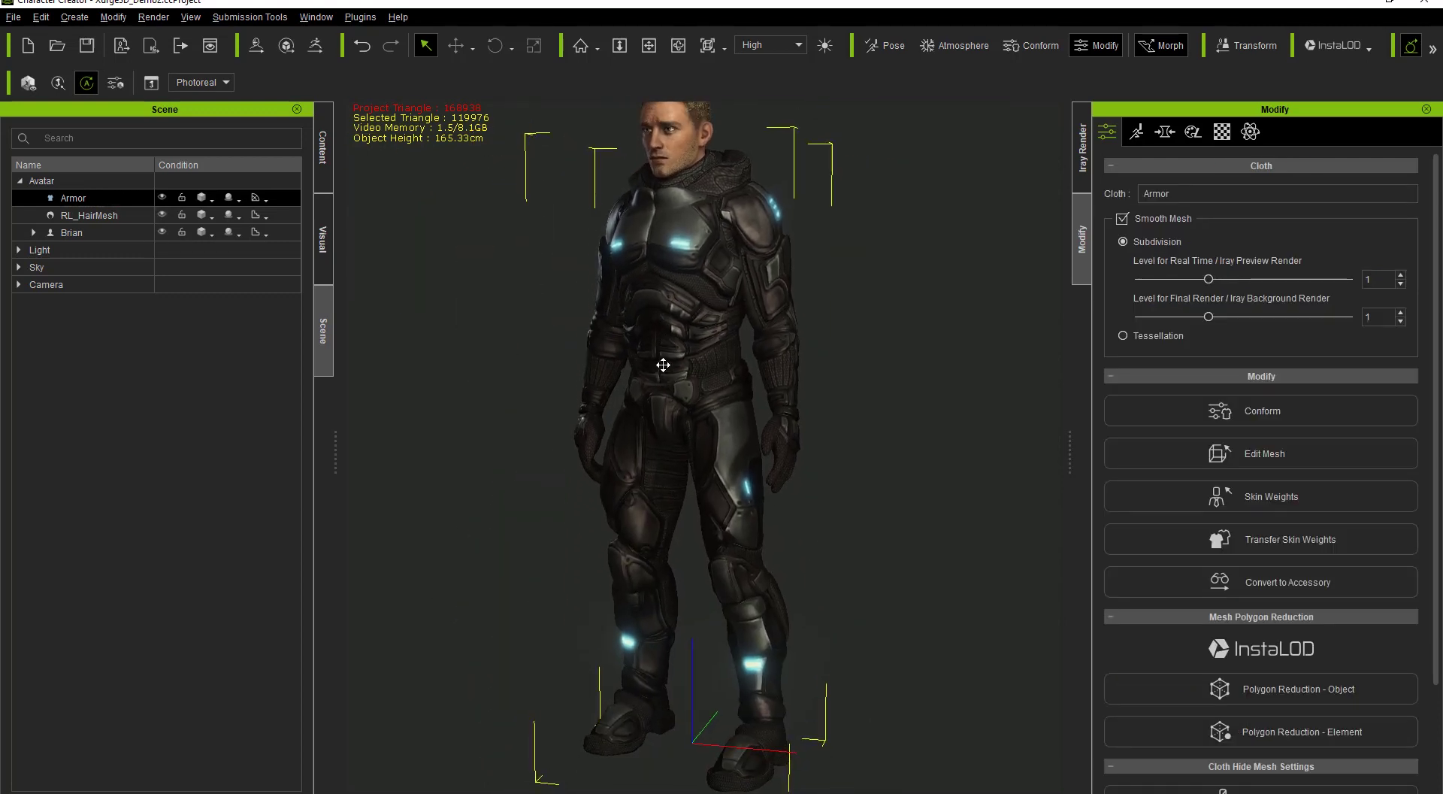
# - Inspect the armored figure from several angles, temporarily hiding the Armor to view the remaining body mesh
pyautogui.moveTo(708, 372); pyautogui.dragTo(399, 373, button='right')
pyautogui.moveTo(762, 260); pyautogui.dragTo(737, 313, button='middle')
pyautogui.scroll(2, 753, 283)
pyautogui.moveTo(737, 313); pyautogui.dragTo(735, 354, button='right')
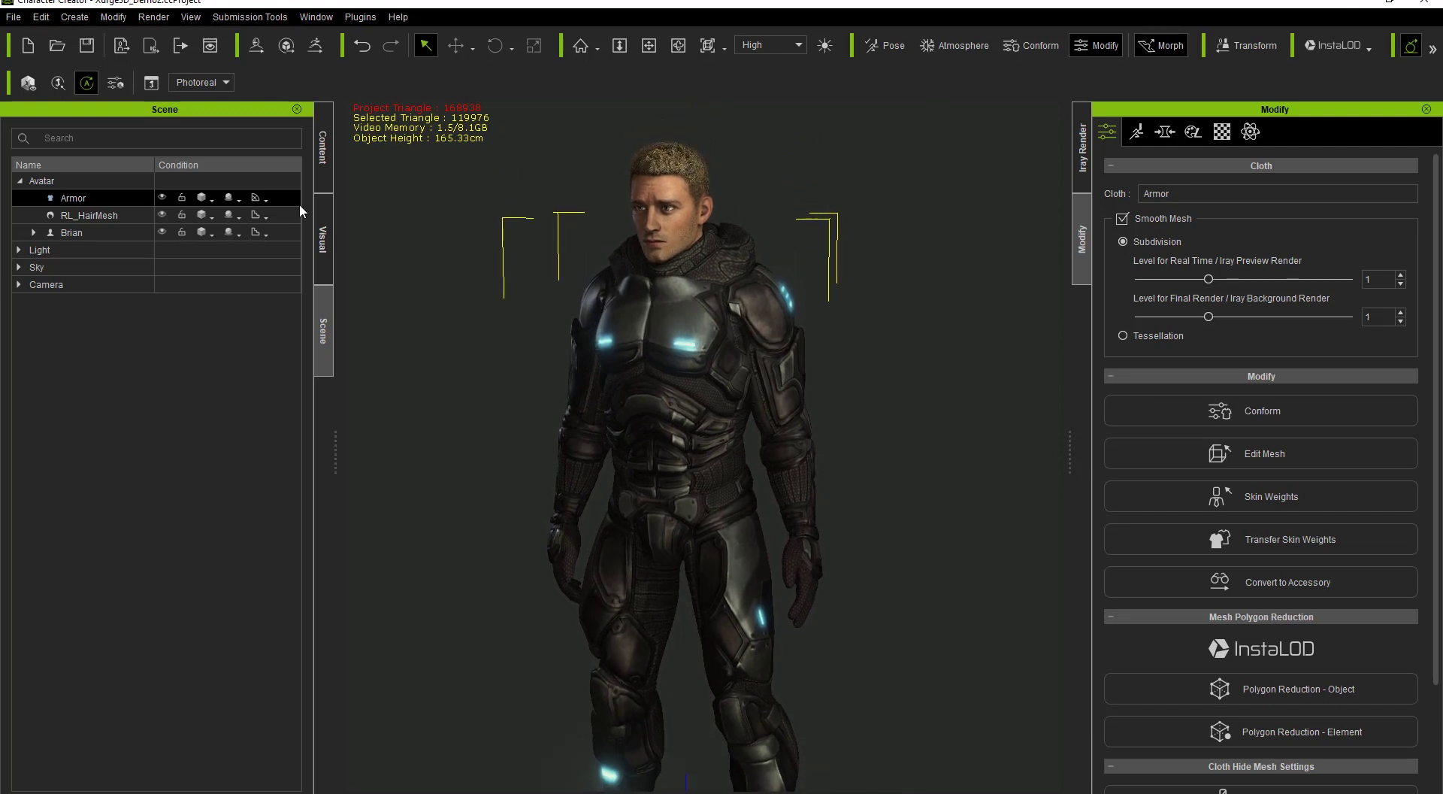
pyautogui.click(162, 197)
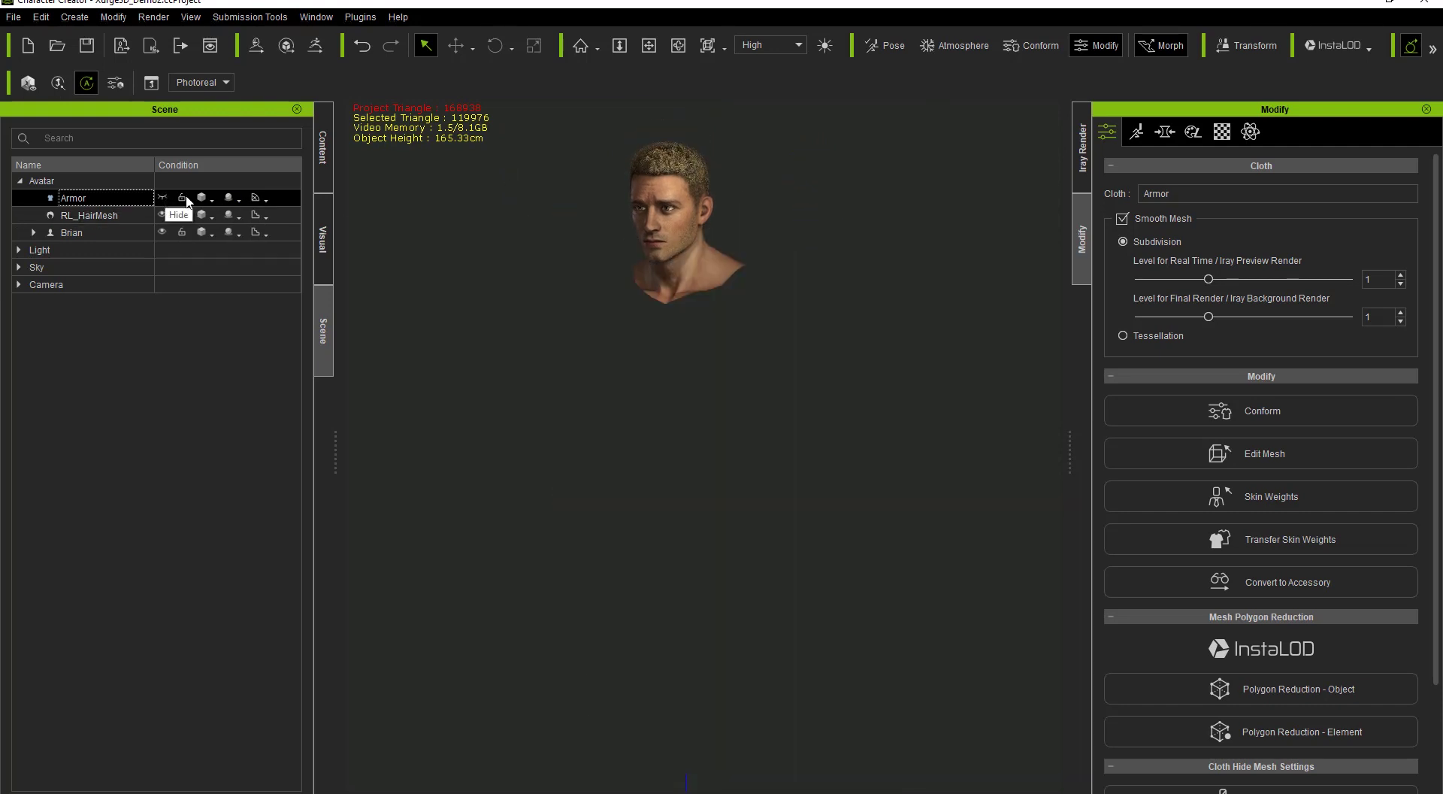
pyautogui.moveTo(752, 256); pyautogui.dragTo(753, 322, button='middle')
pyautogui.keyDown('alt'); pyautogui.moveTo(753, 322); pyautogui.dragTo(755, 277, button='right'); pyautogui.keyUp('alt')
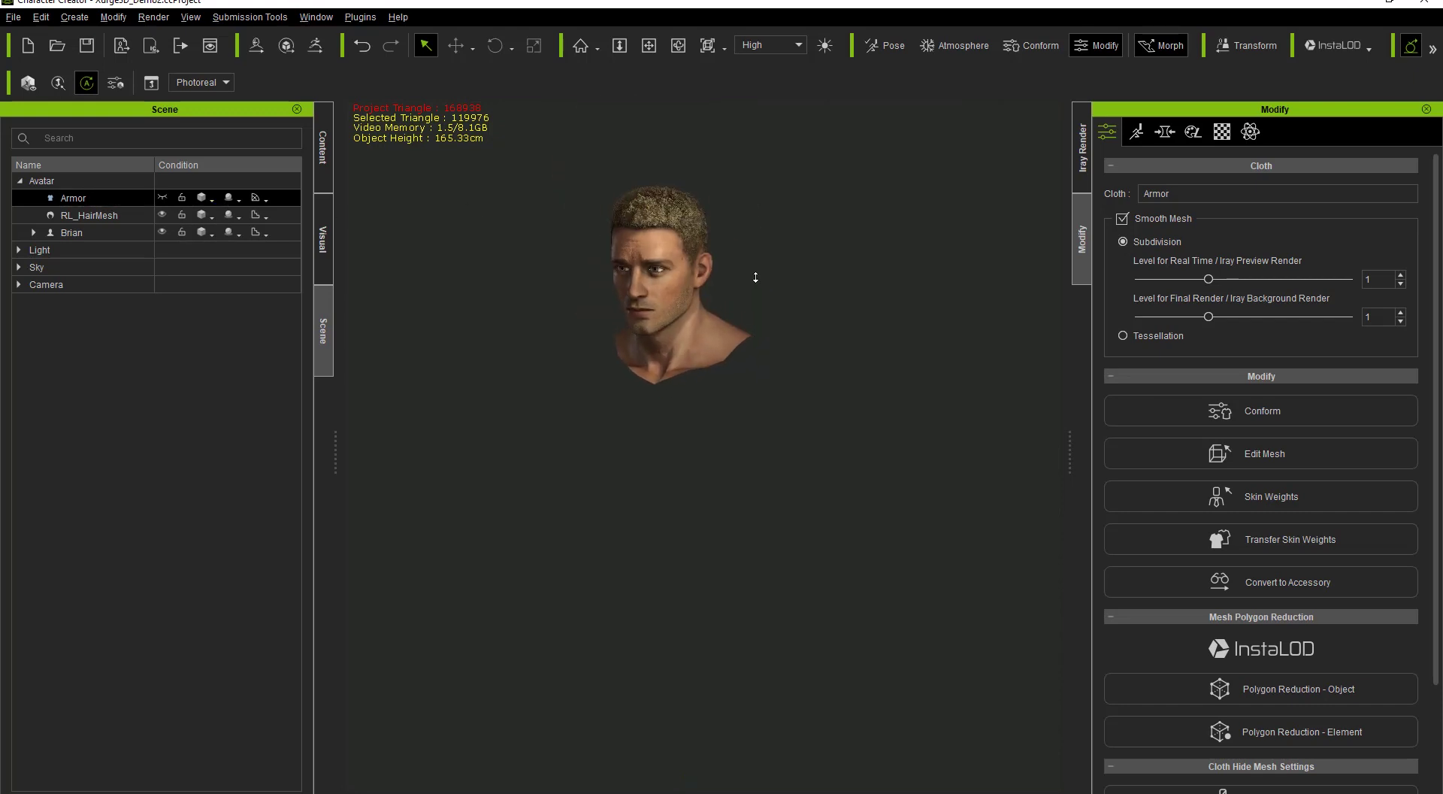
pyautogui.click(162, 197)
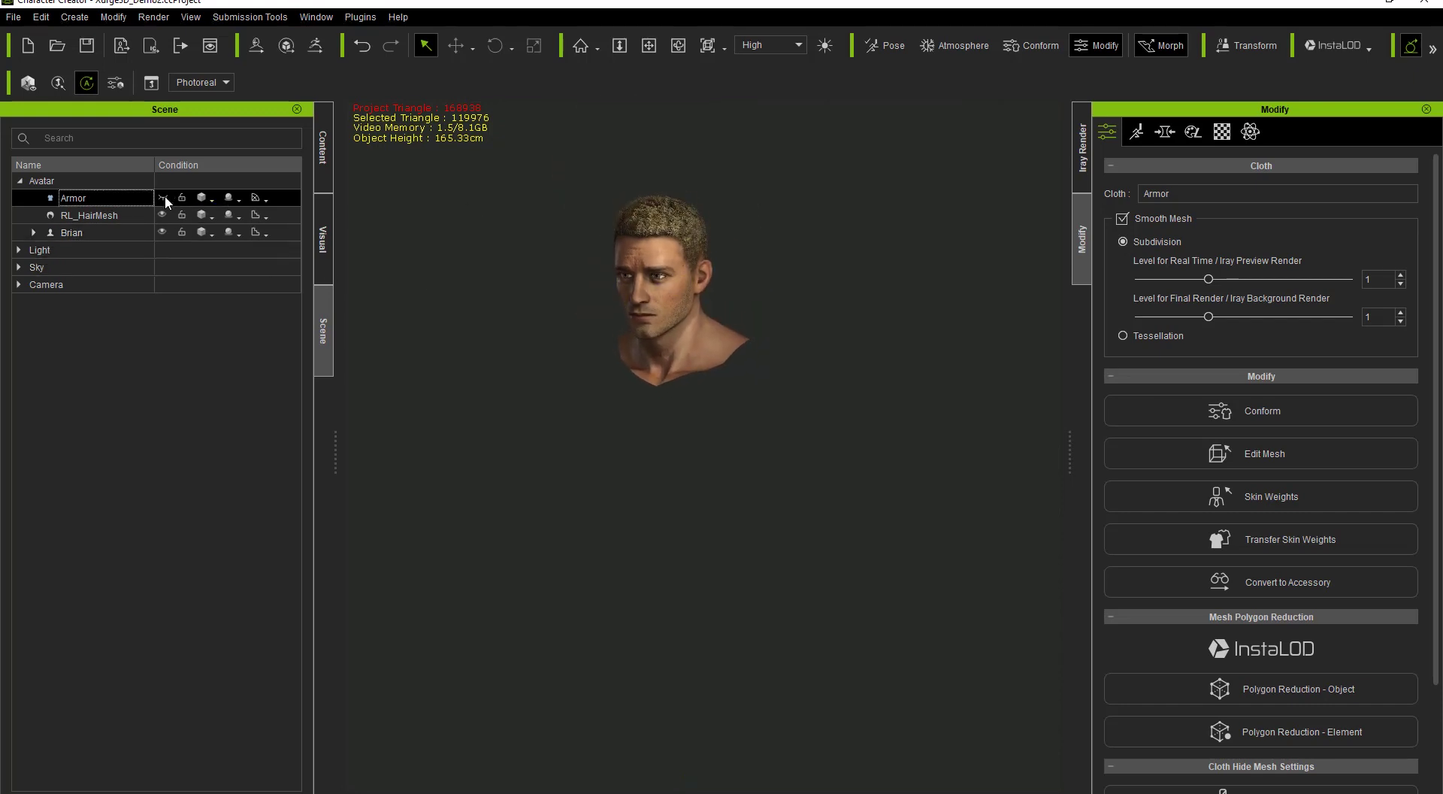
pyautogui.moveTo(755, 521); pyautogui.dragTo(723, 298, button='middle')
pyautogui.keyDown('alt'); pyautogui.moveTo(723, 297); pyautogui.dragTo(726, 376, button='right'); pyautogui.keyUp('alt')
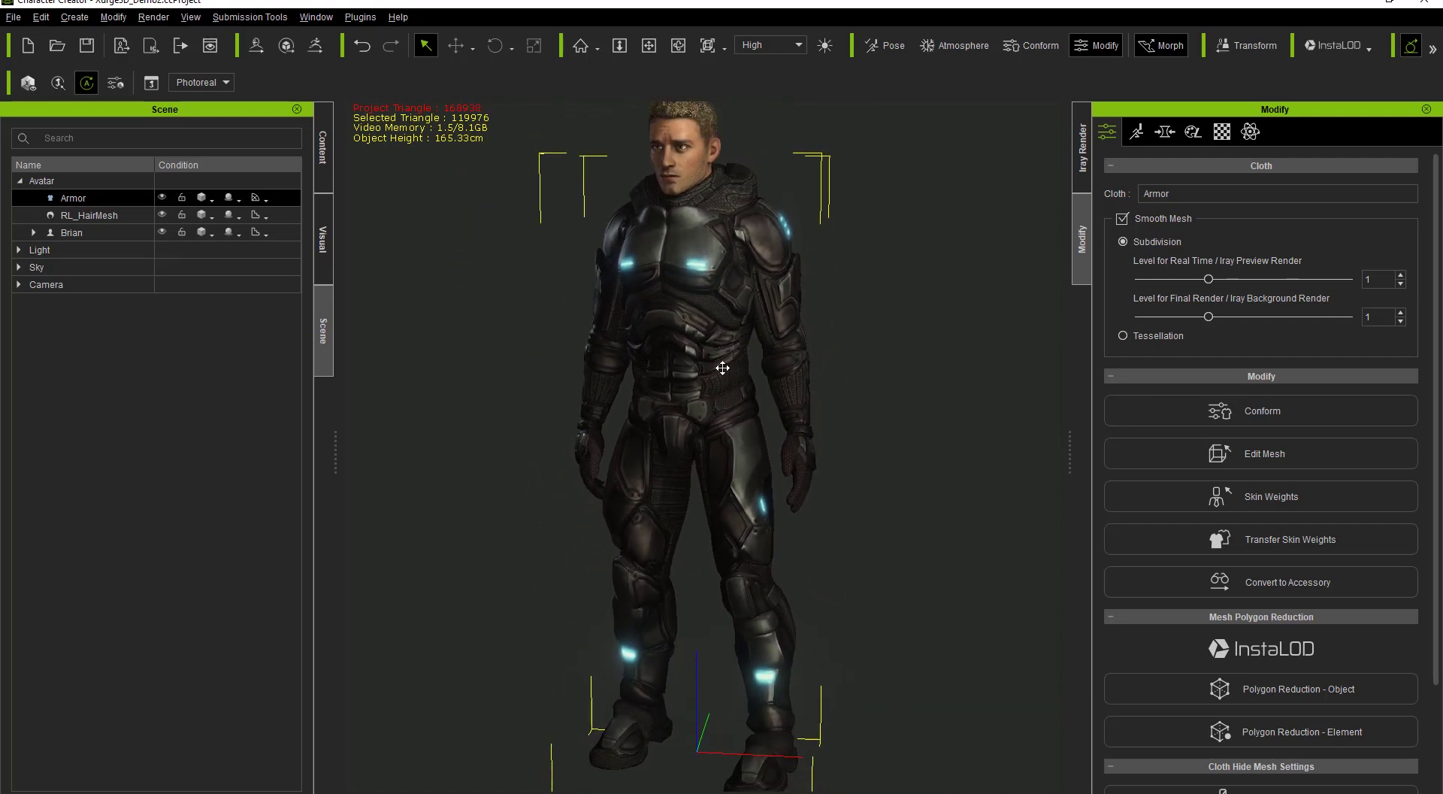
pyautogui.moveTo(721, 369); pyautogui.dragTo(721, 364, button='middle')
pyautogui.moveTo(722, 364); pyautogui.dragTo(737, 411, button='right')
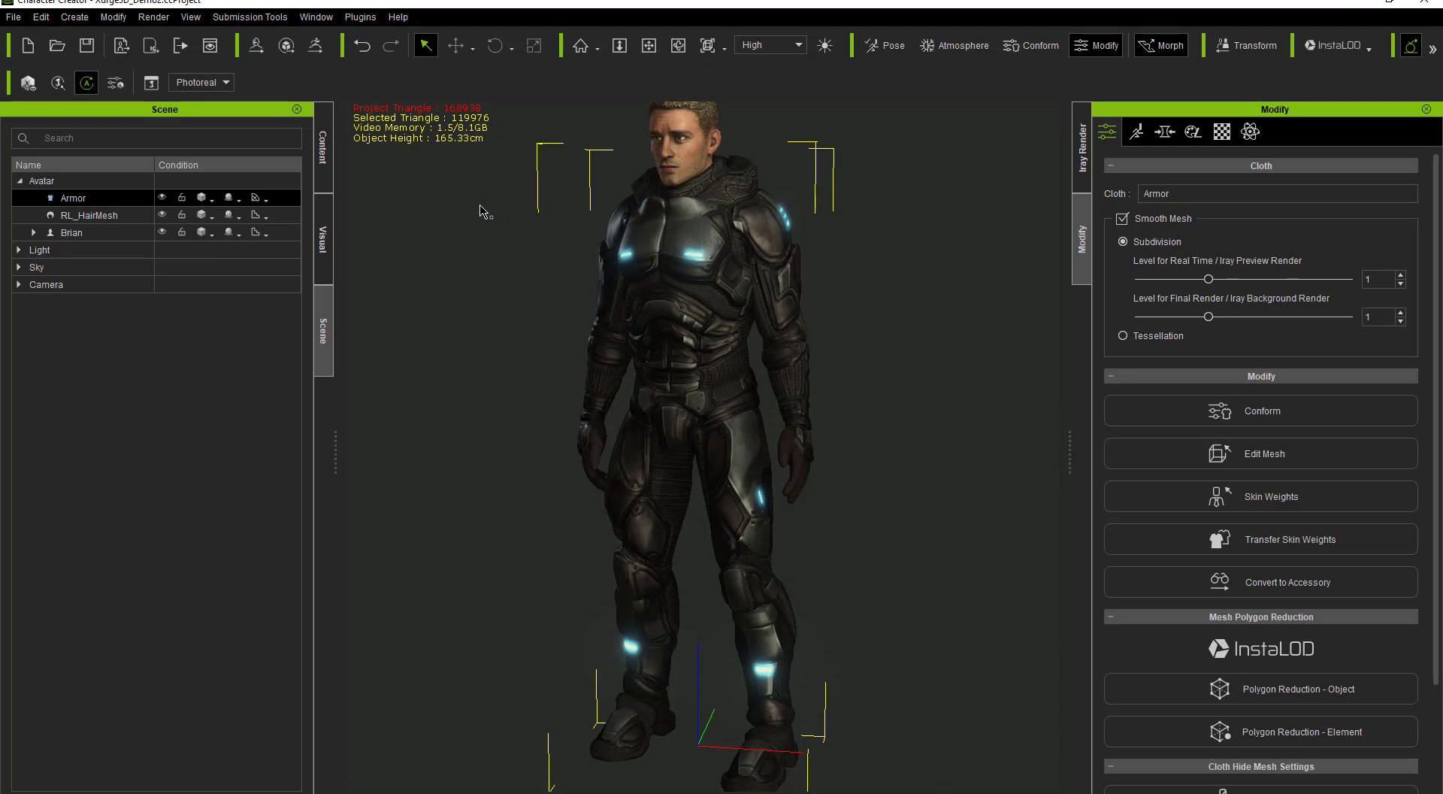
# - Save the armor to the custom Full-body cloth library under the name Armor
pyautogui.click(318, 163)
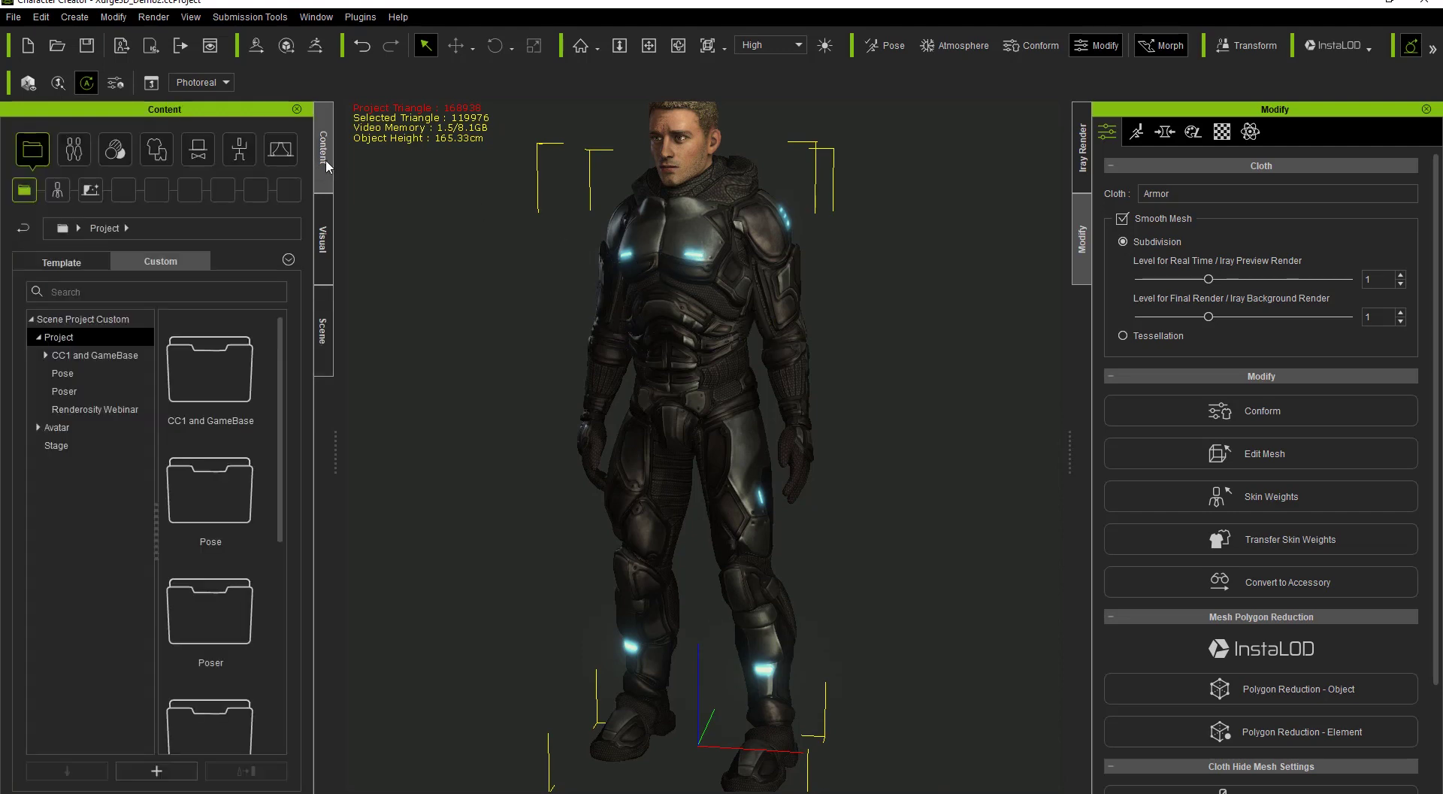
pyautogui.click(155, 152)
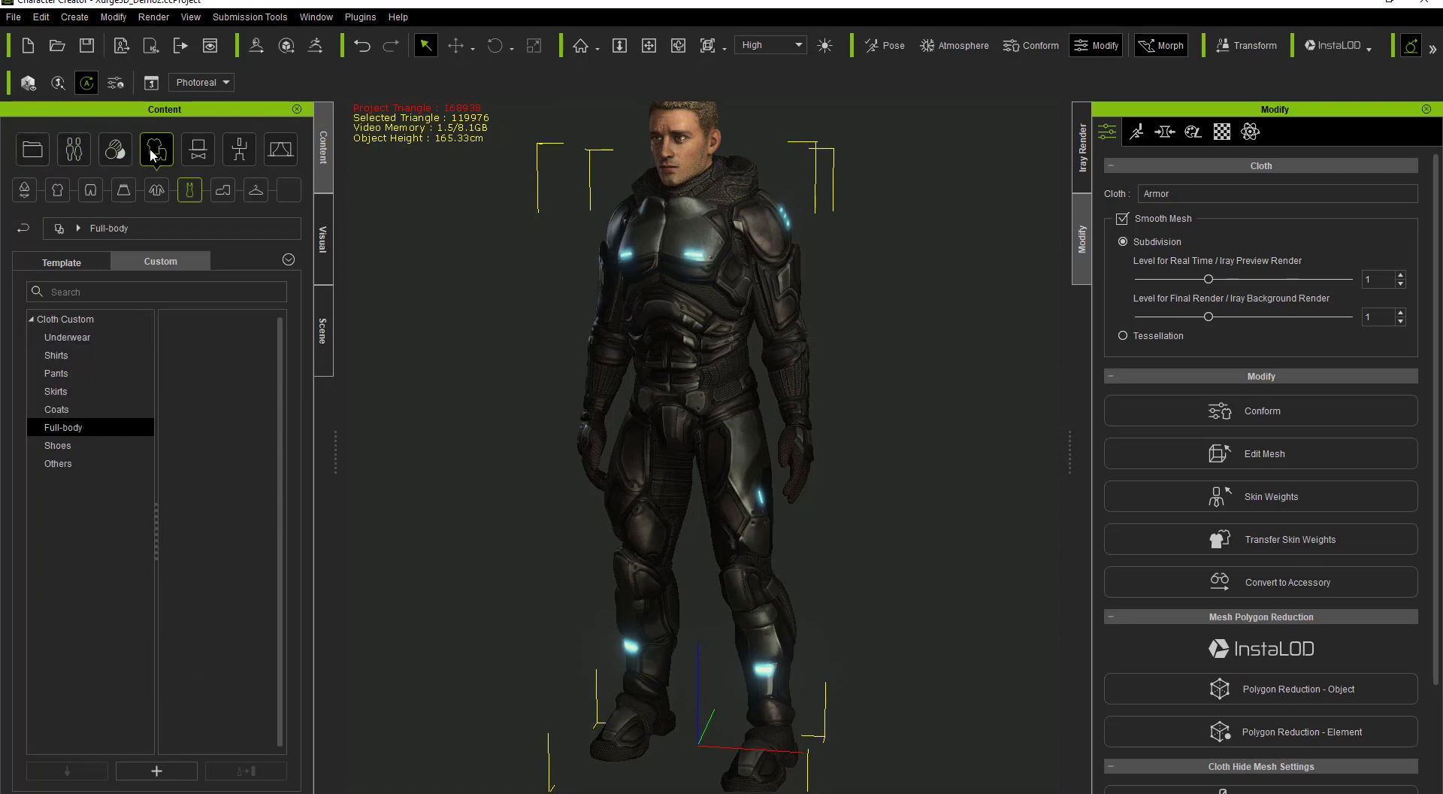
pyautogui.click(189, 193)
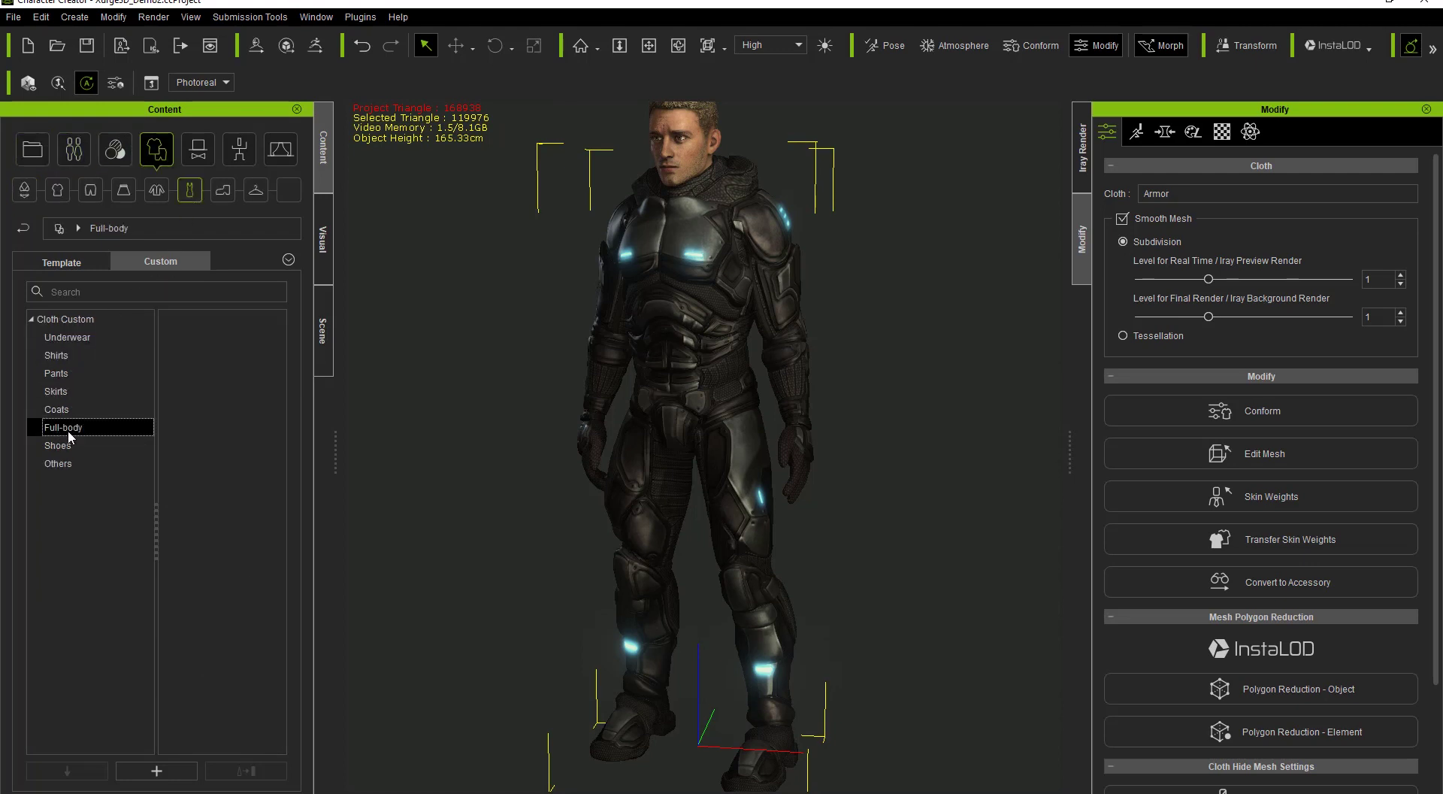
pyautogui.click(156, 771)
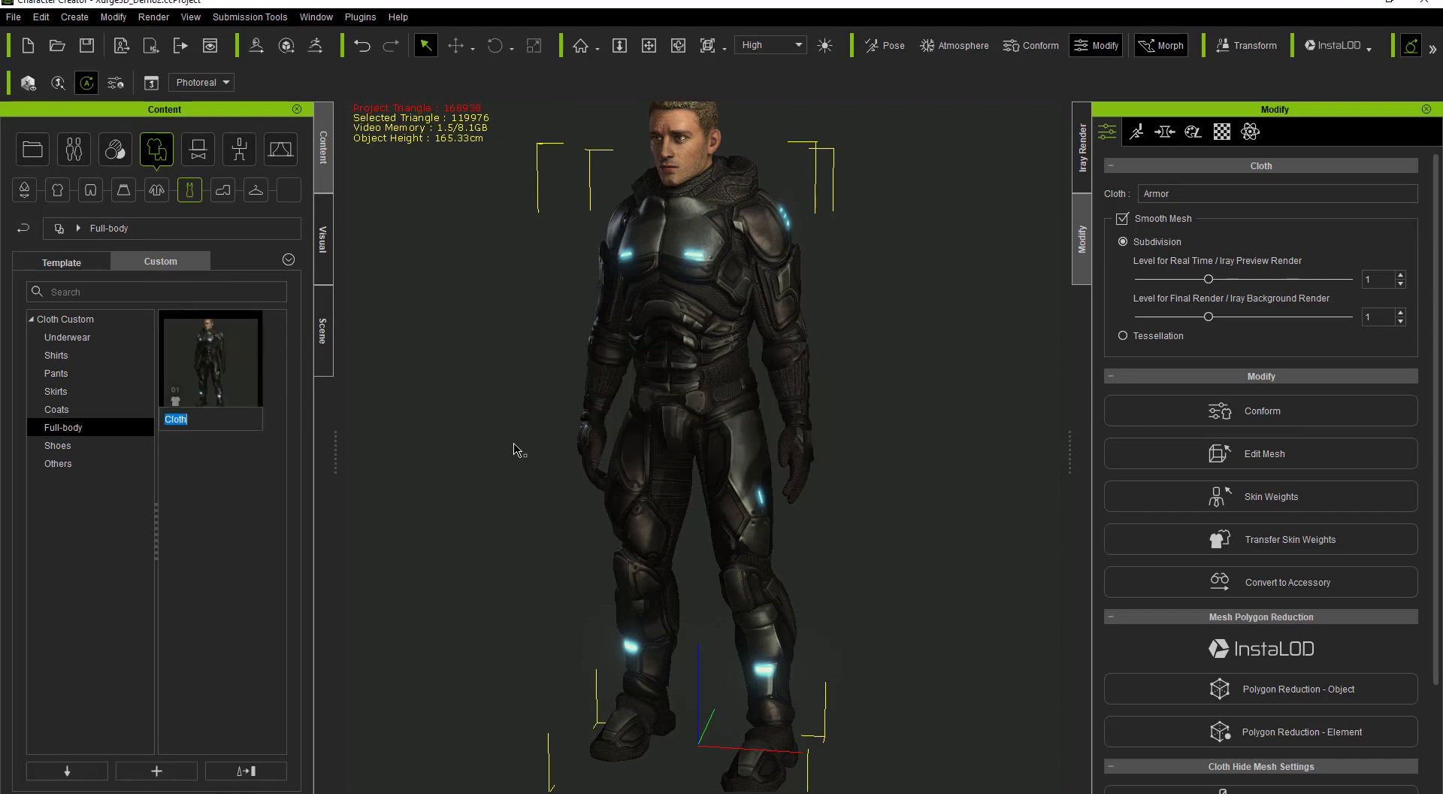
pyautogui.write('Armor')
pyautogui.press('Return')
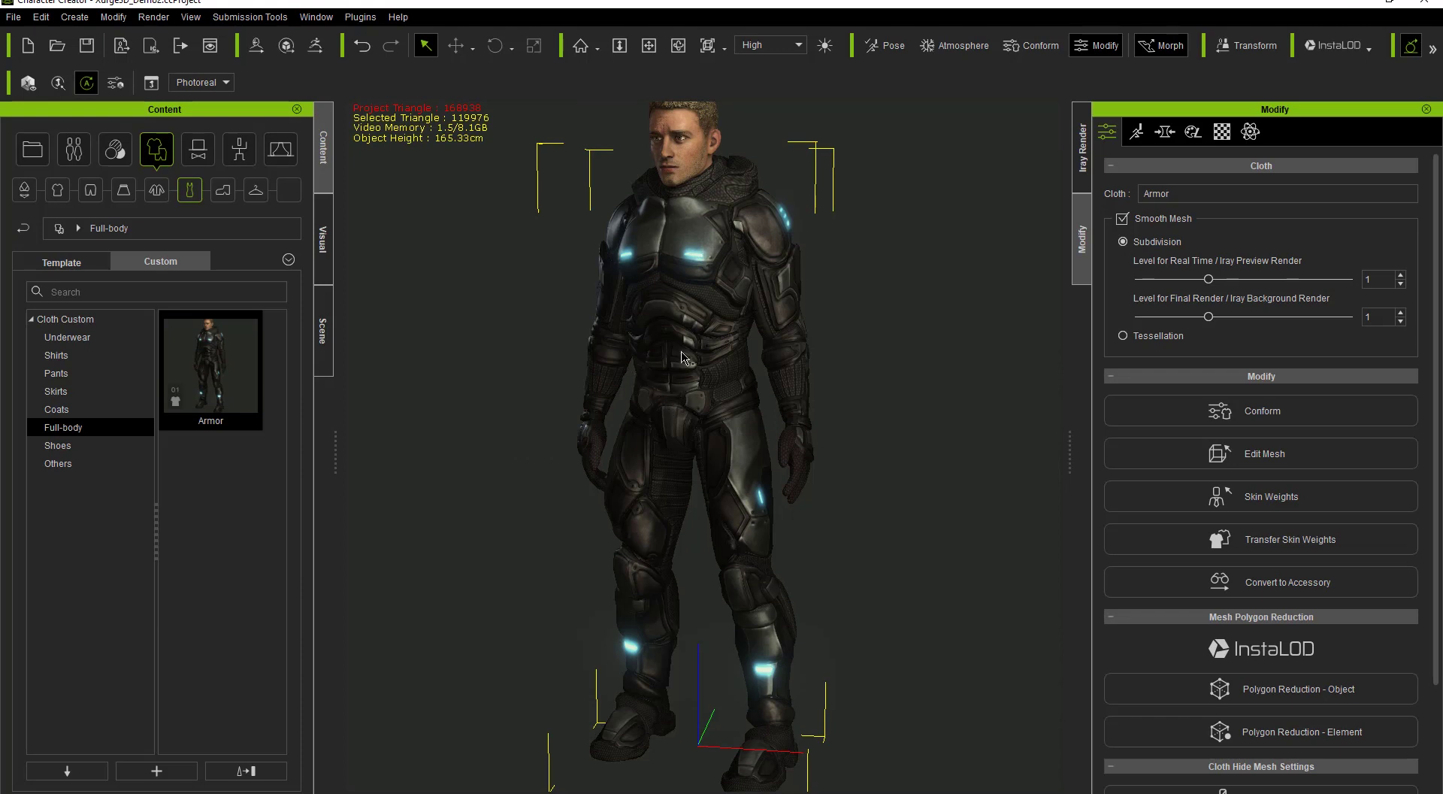
# - Recapture the thumbnail of the saved Armor item with a closer view of the character's upper body
pyautogui.scroll(6, 682, 357)
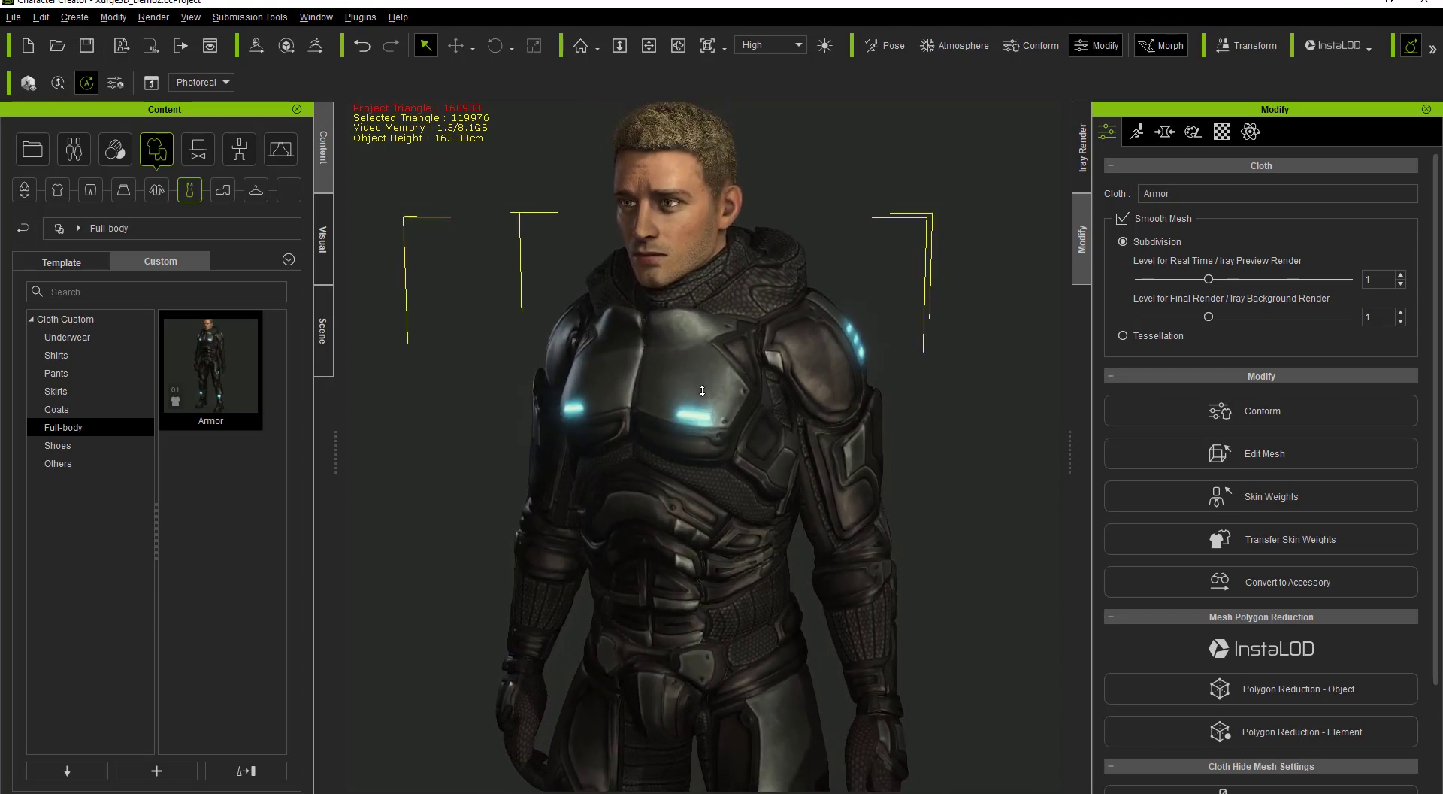
pyautogui.keyDown('alt'); pyautogui.moveTo(701, 391); pyautogui.dragTo(720, 442, button='right'); pyautogui.keyUp('alt')
pyautogui.keyDown('alt'); pyautogui.moveTo(720, 441); pyautogui.dragTo(713, 419, button='middle'); pyautogui.keyUp('alt')
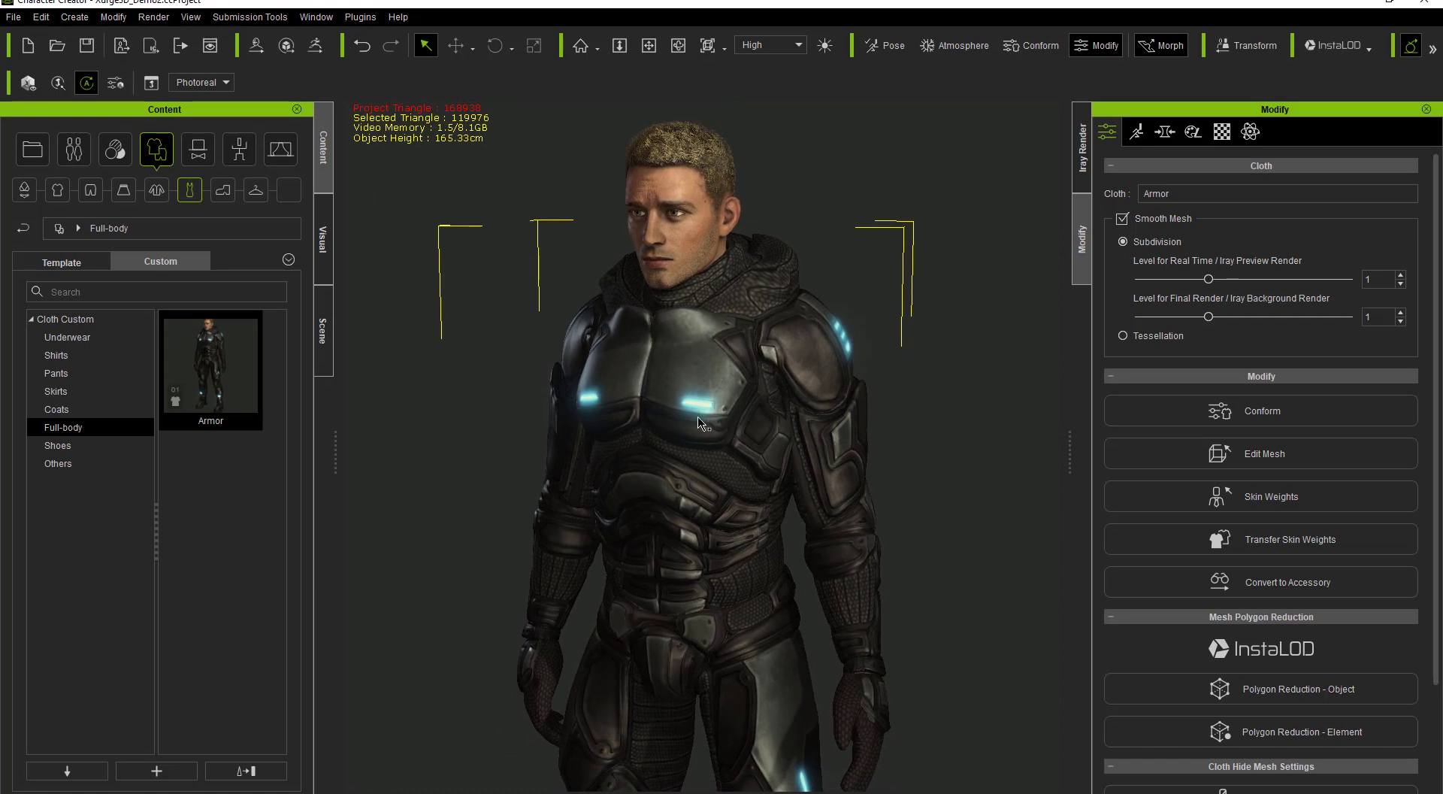
pyautogui.rightClick(216, 378)
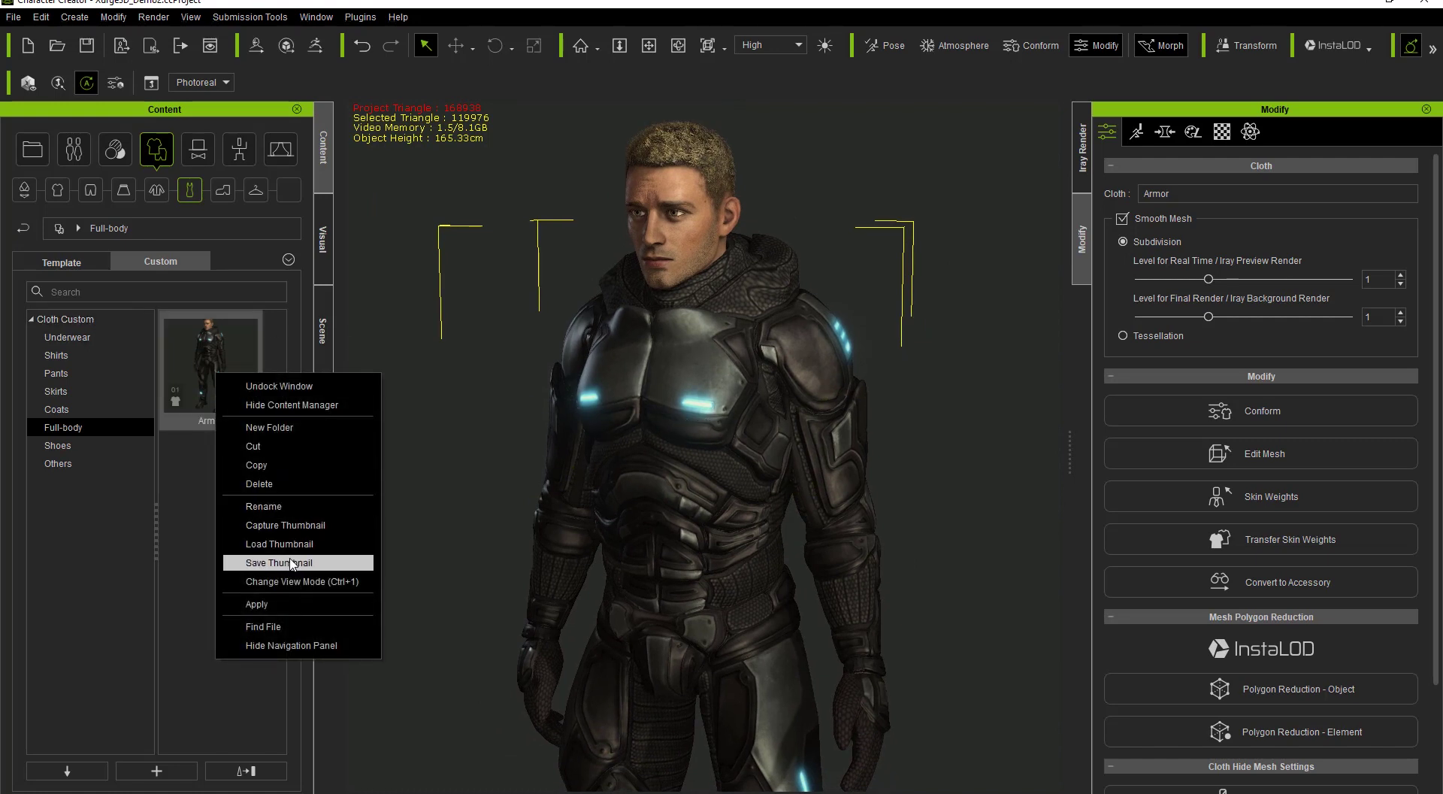
pyautogui.click(295, 525)
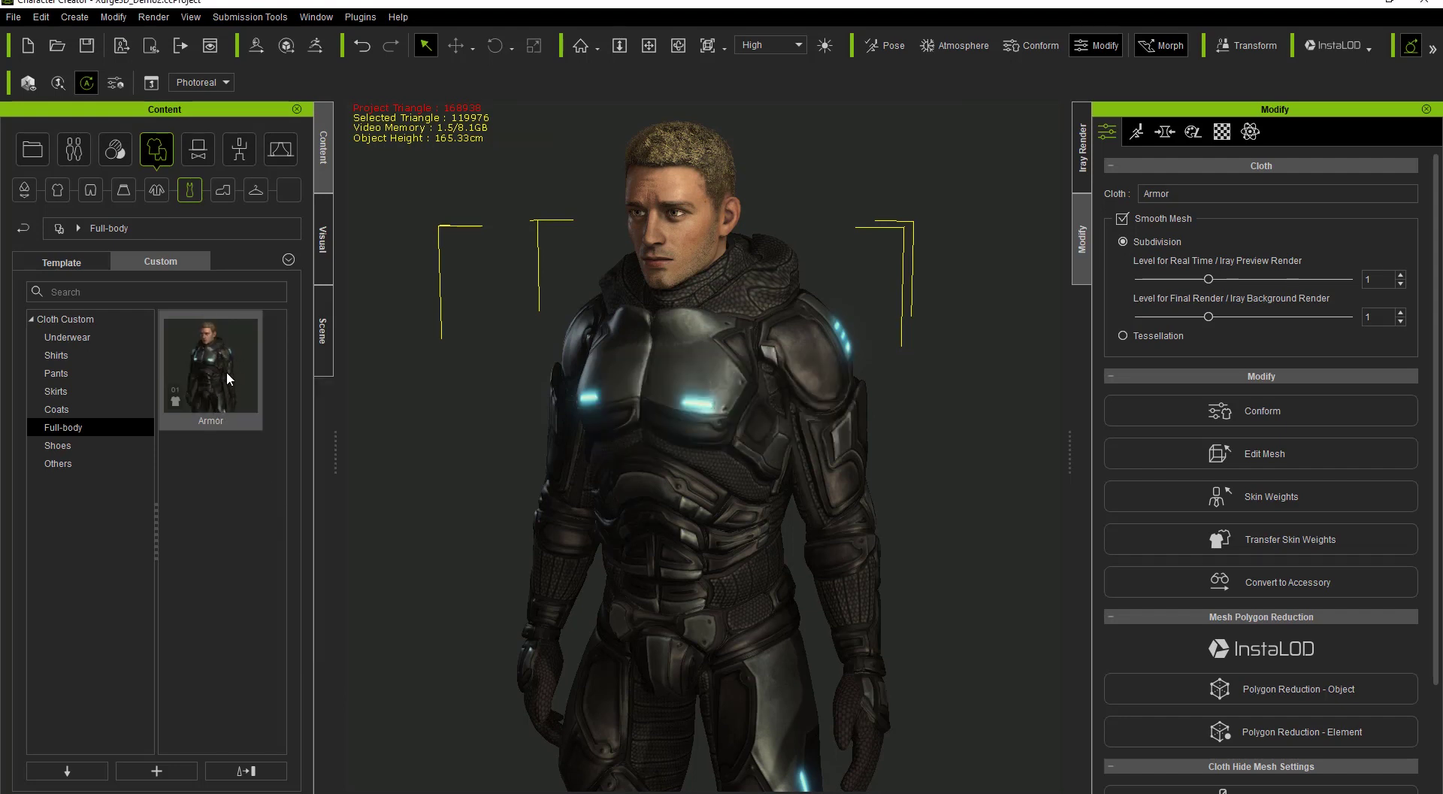
# - Load the CC1_Resolve project from the custom CC1 and GameBase Male folder in place of the current project
pyautogui.click(35, 150)
pyautogui.click(82, 362)
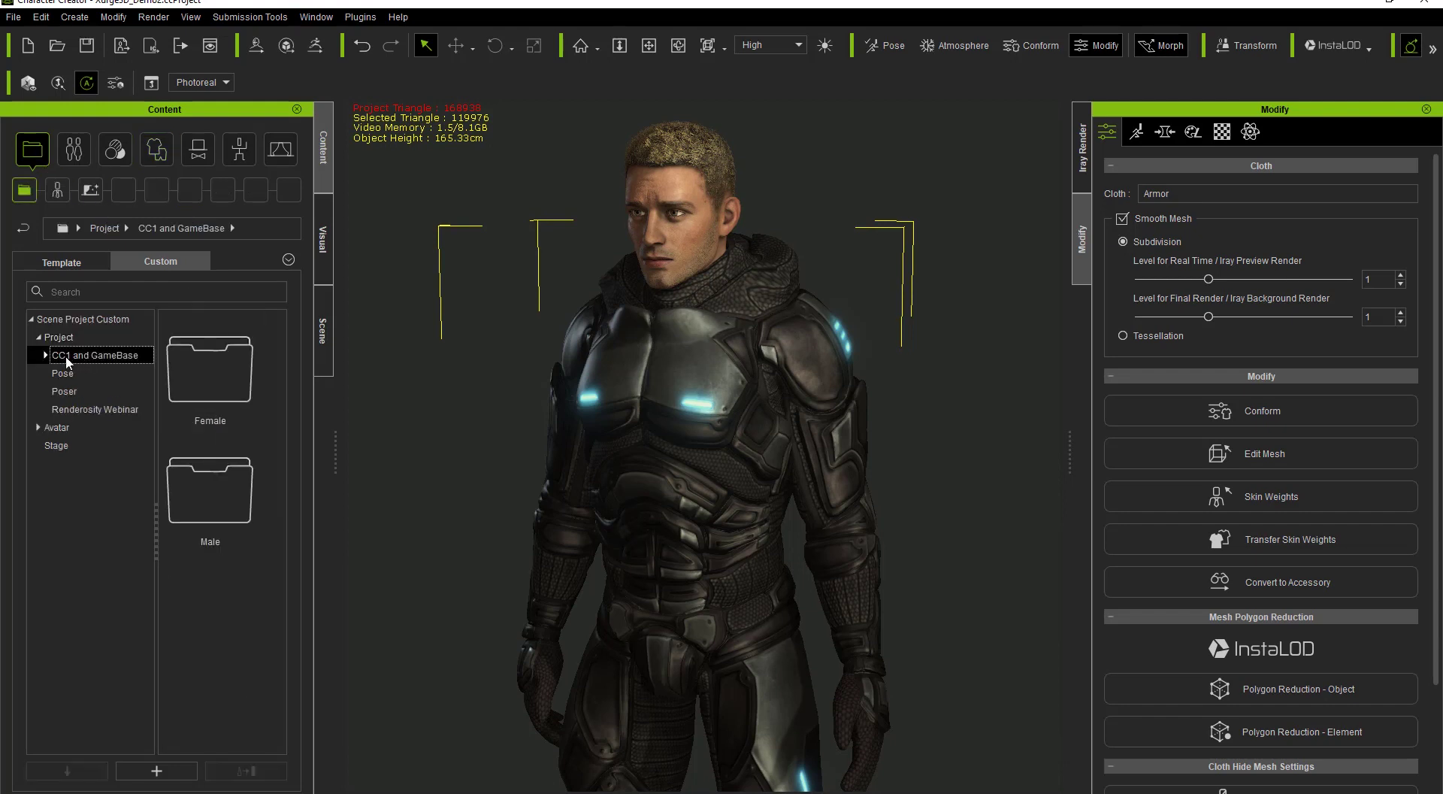
pyautogui.click(46, 354)
pyautogui.click(79, 393)
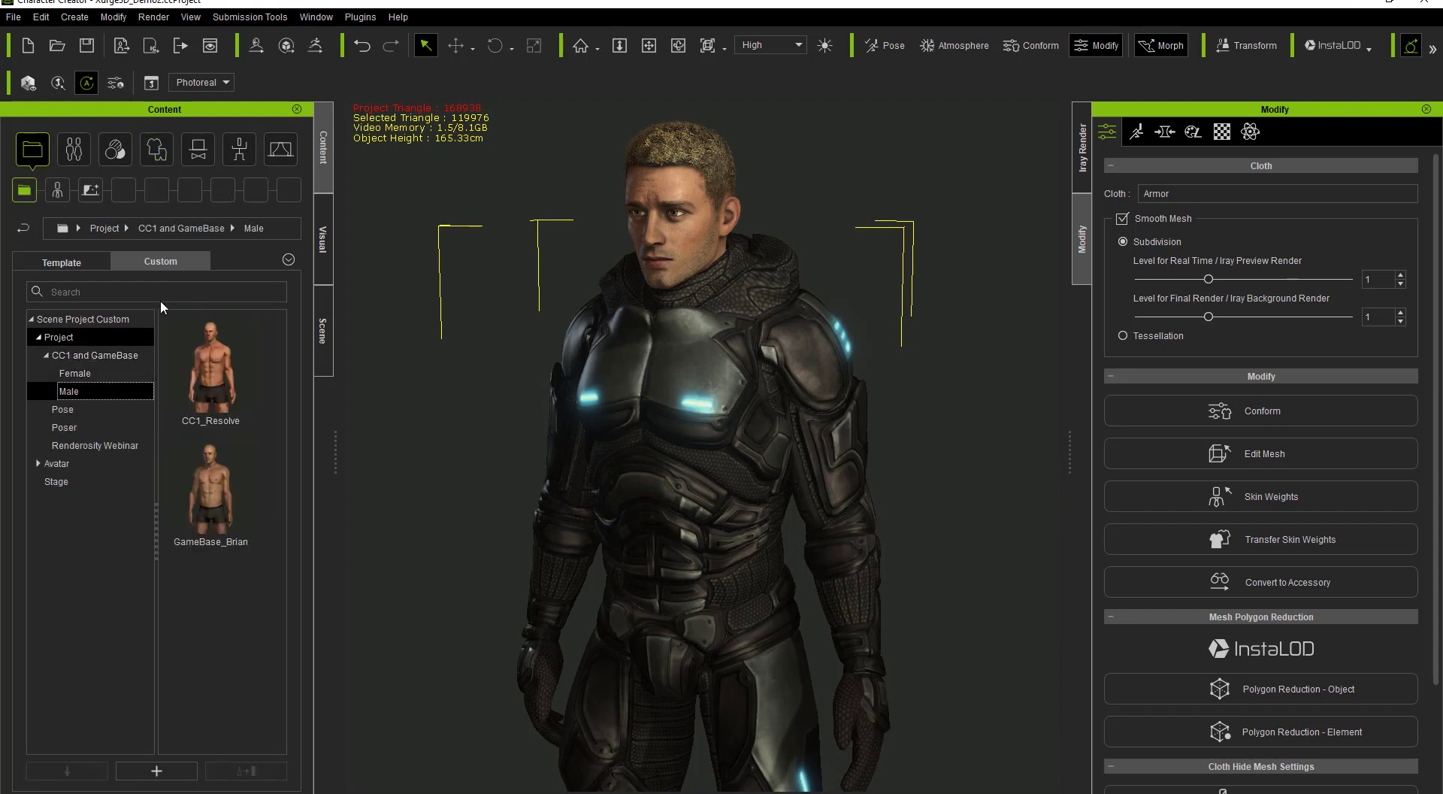
pyautogui.doubleClick(225, 375)
pyautogui.click(587, 439)
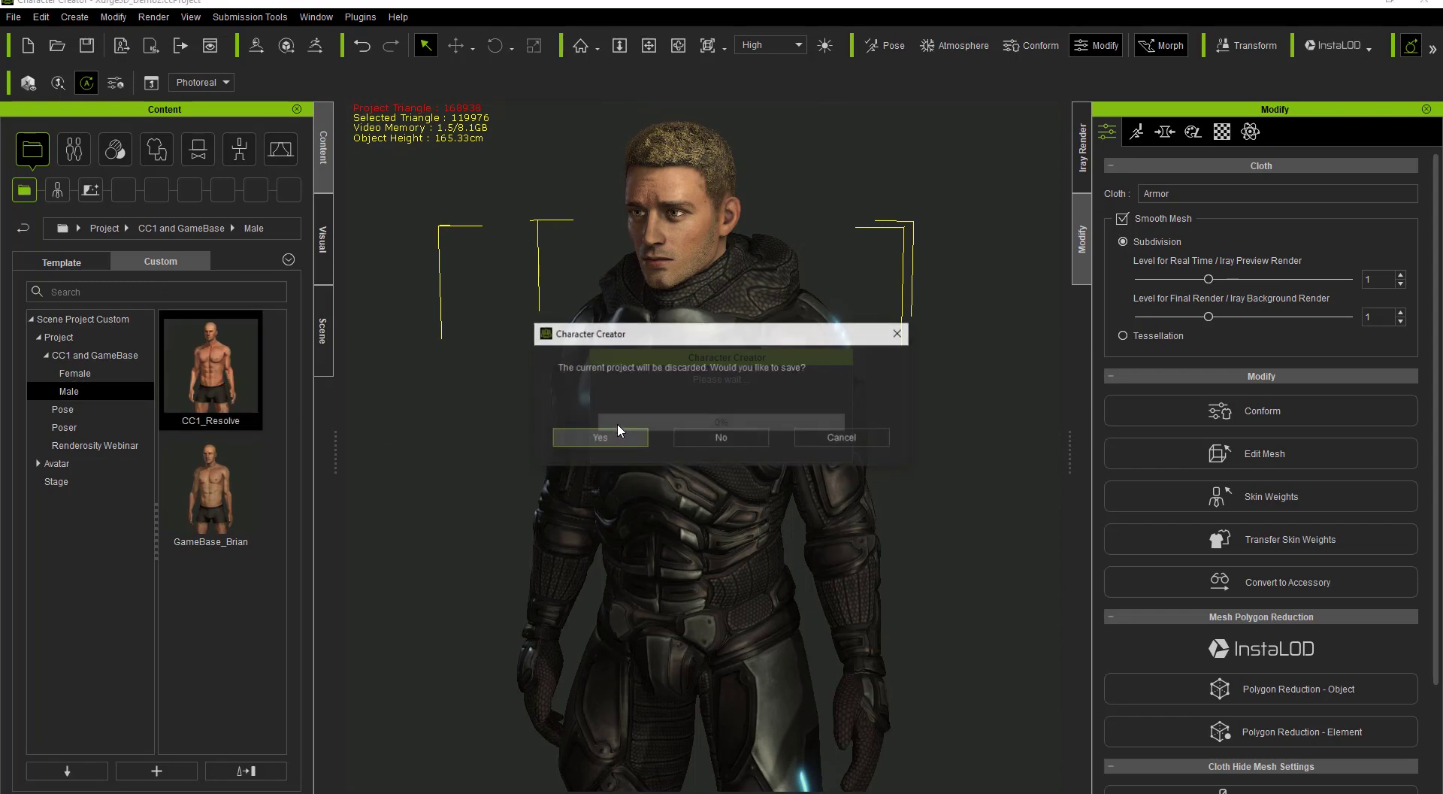
pyautogui.click(727, 436)
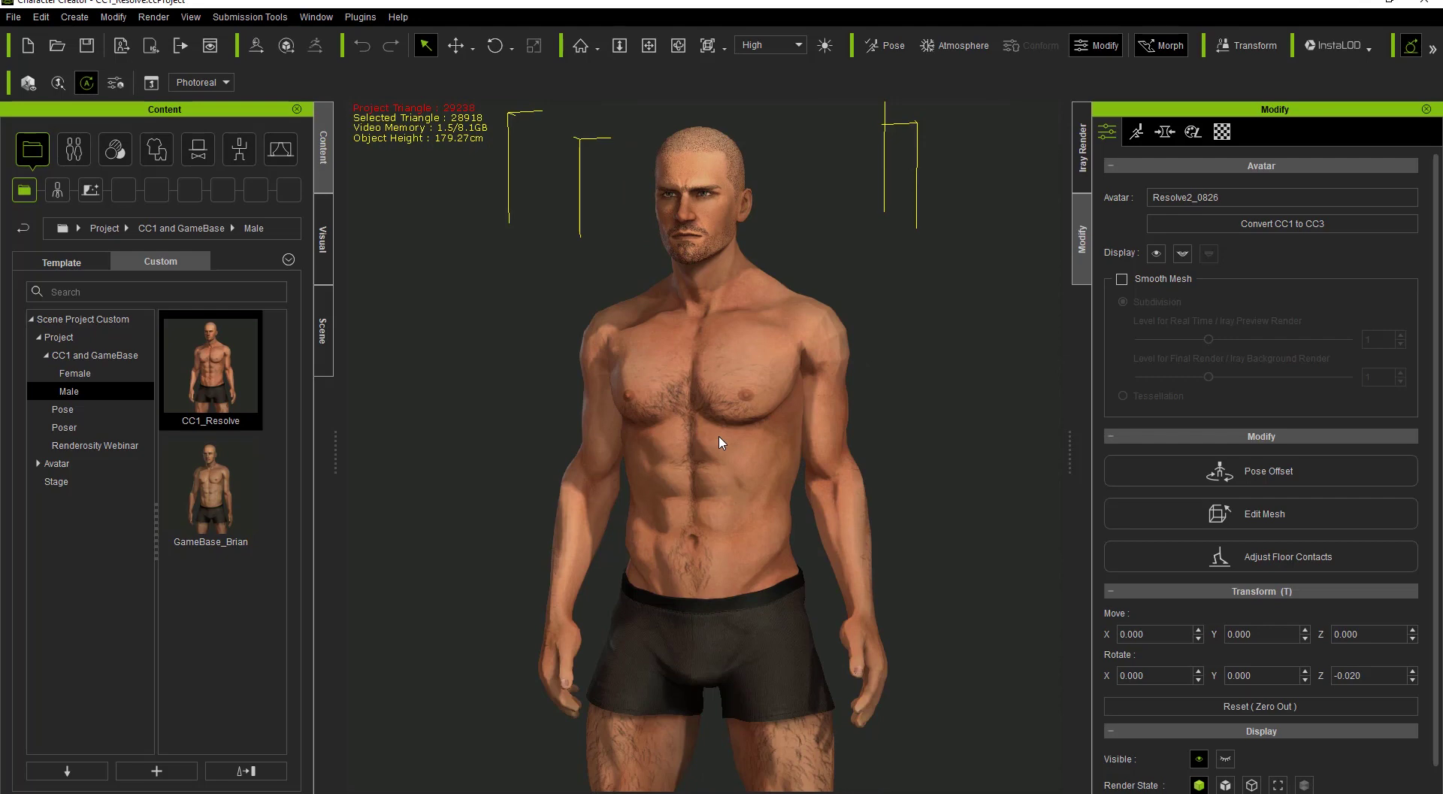
# - Examine the Resolve2_0826 avatar's mesh in Wireframe on Shaded display, and return it to Normal display
pyautogui.click(323, 331)
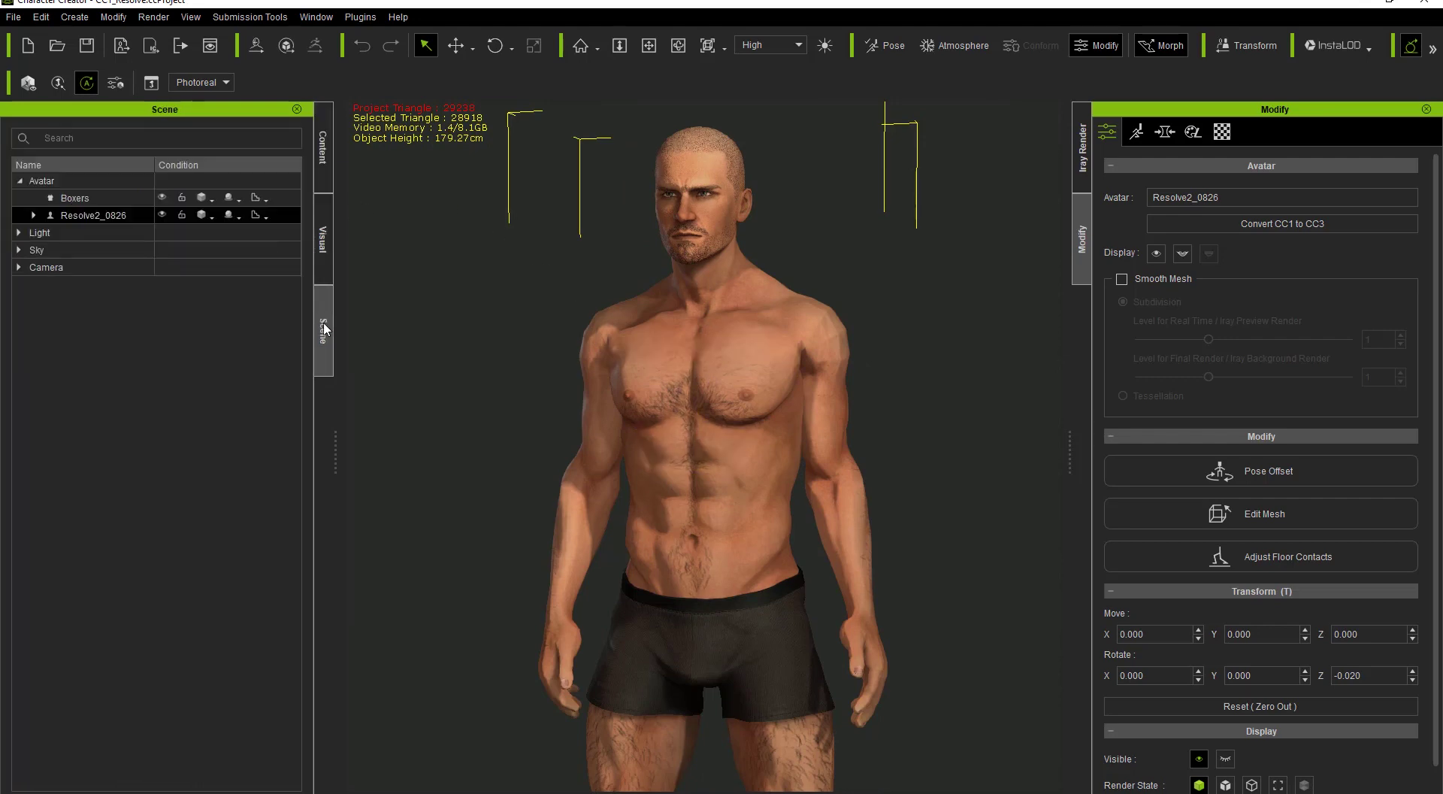
pyautogui.click(209, 214)
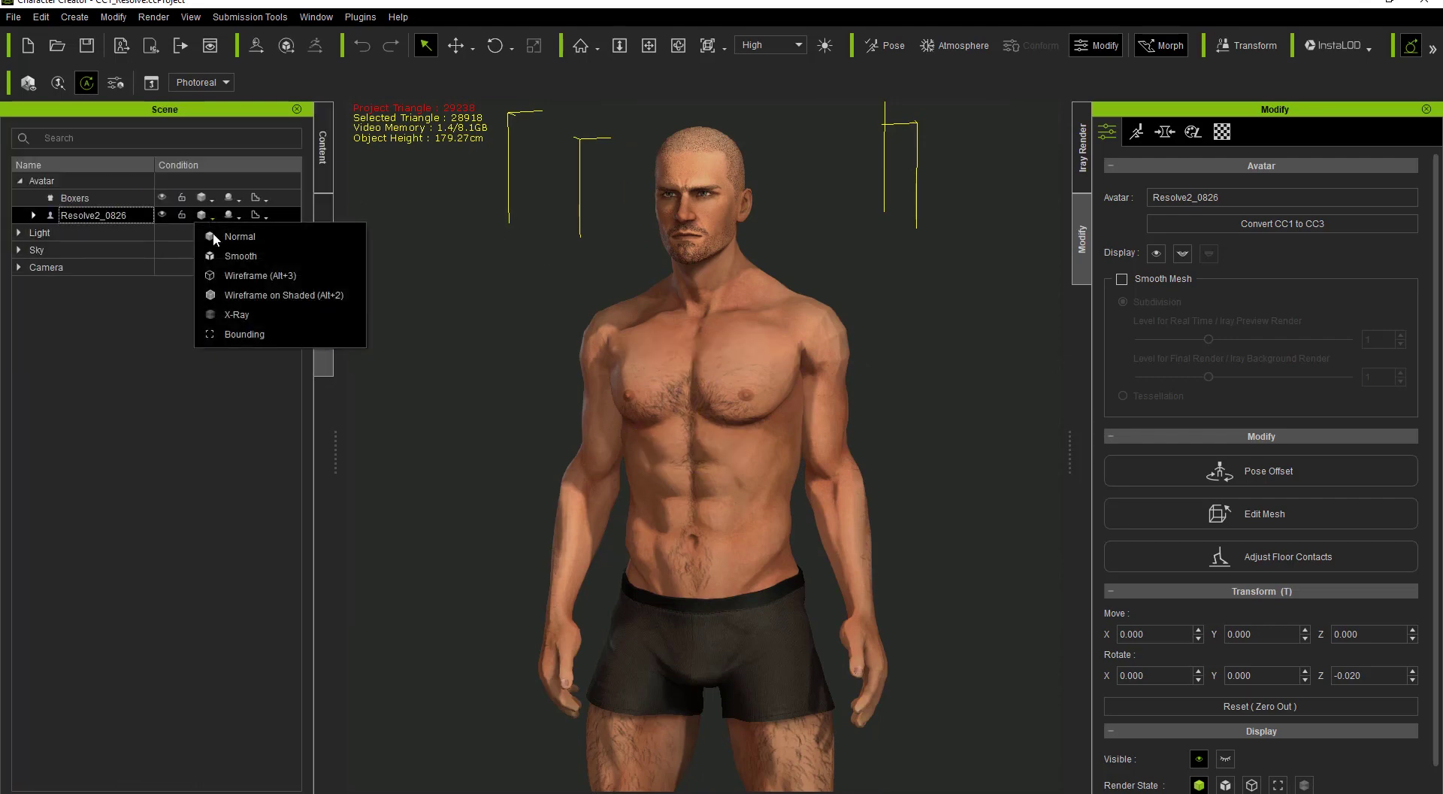
pyautogui.click(245, 295)
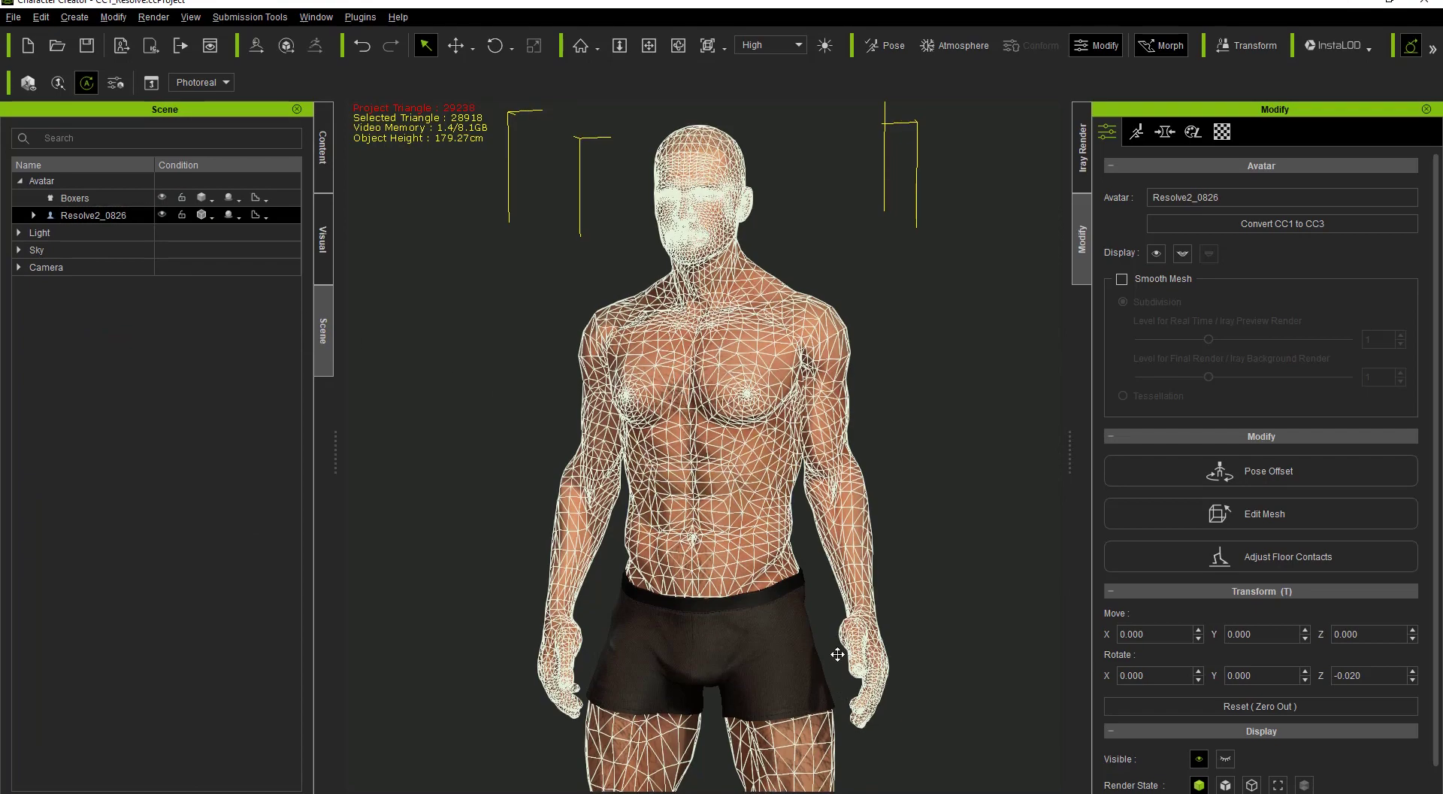
pyautogui.moveTo(837, 654); pyautogui.dragTo(828, 691, button='middle')
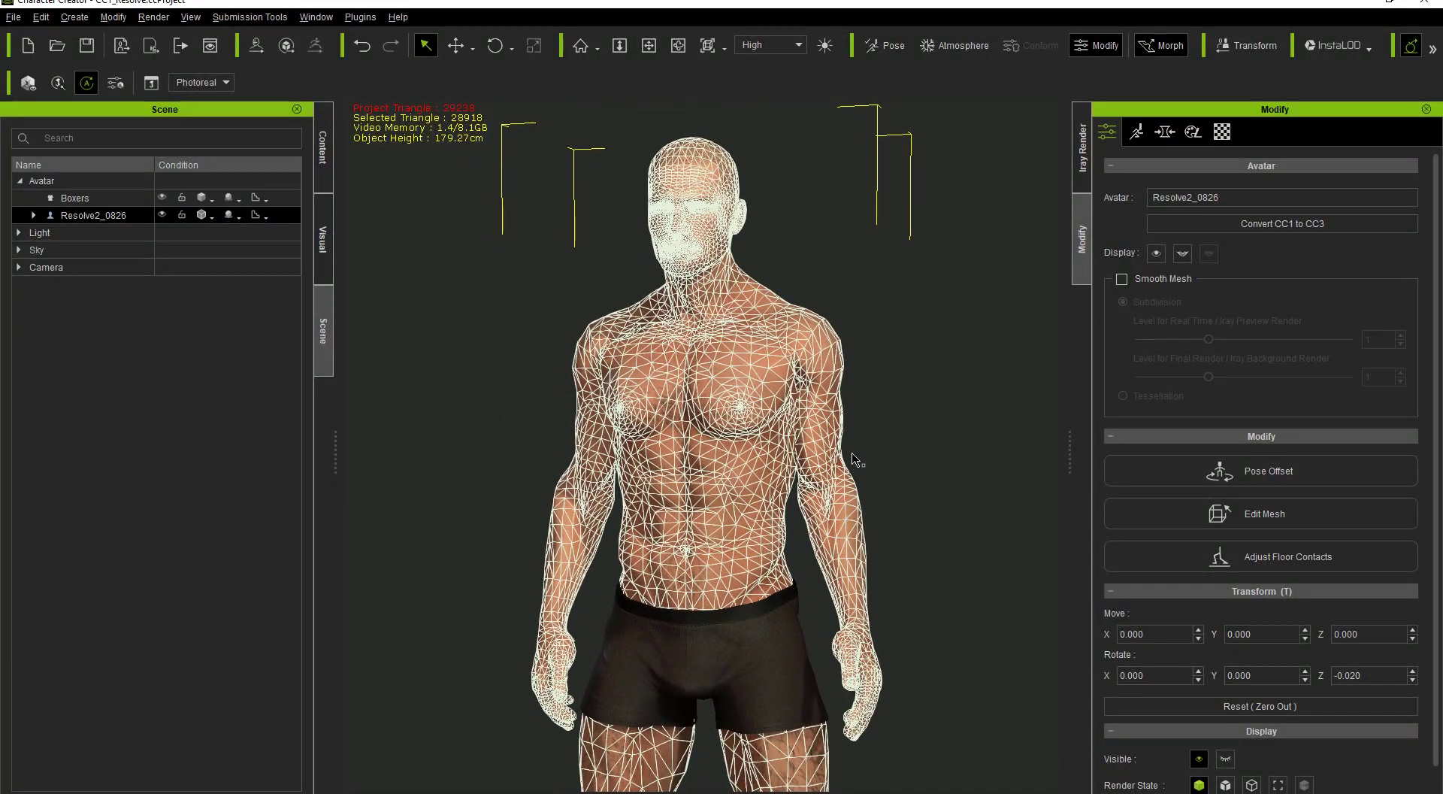
pyautogui.moveTo(882, 443); pyautogui.dragTo(860, 440, button='right')
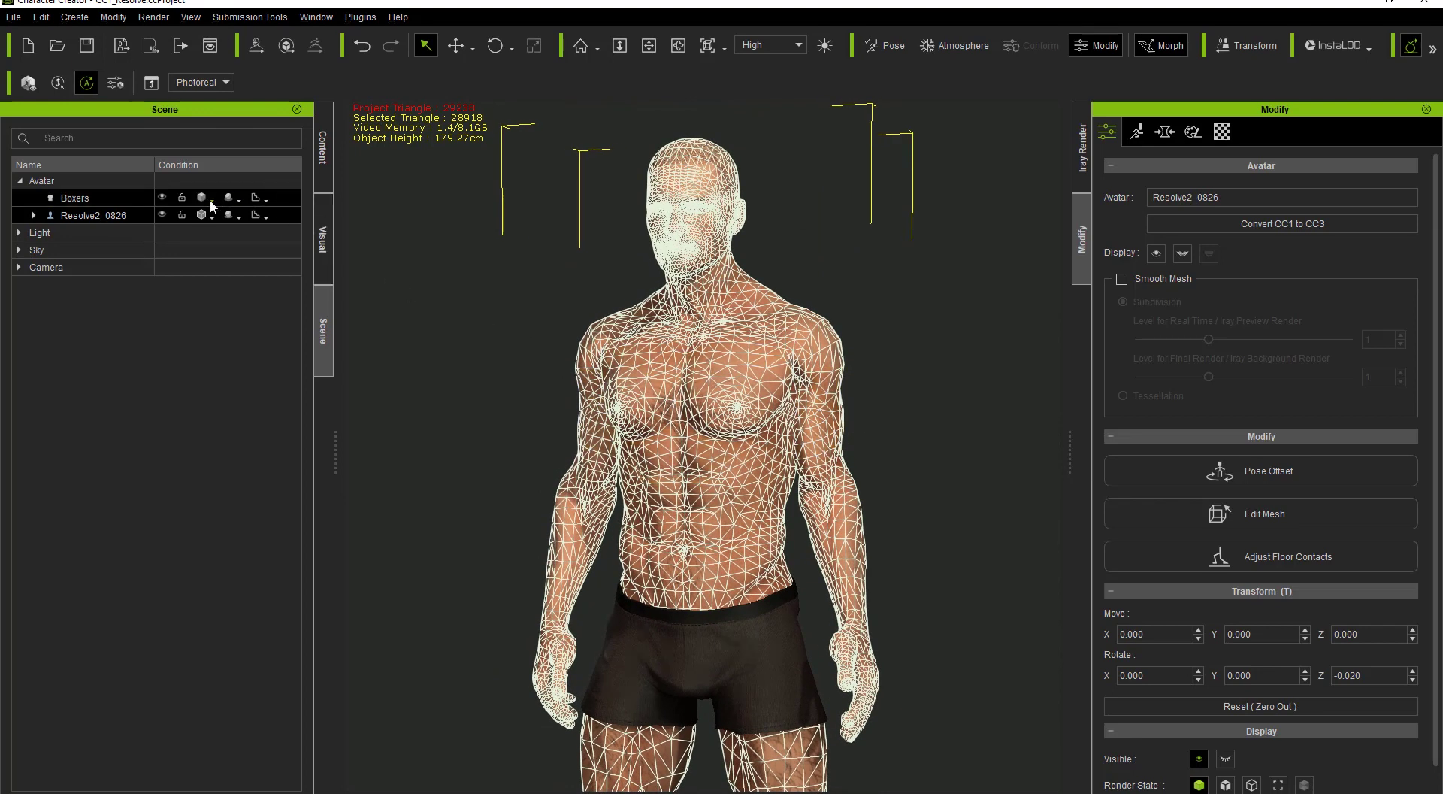
pyautogui.click(210, 219)
pyautogui.click(239, 238)
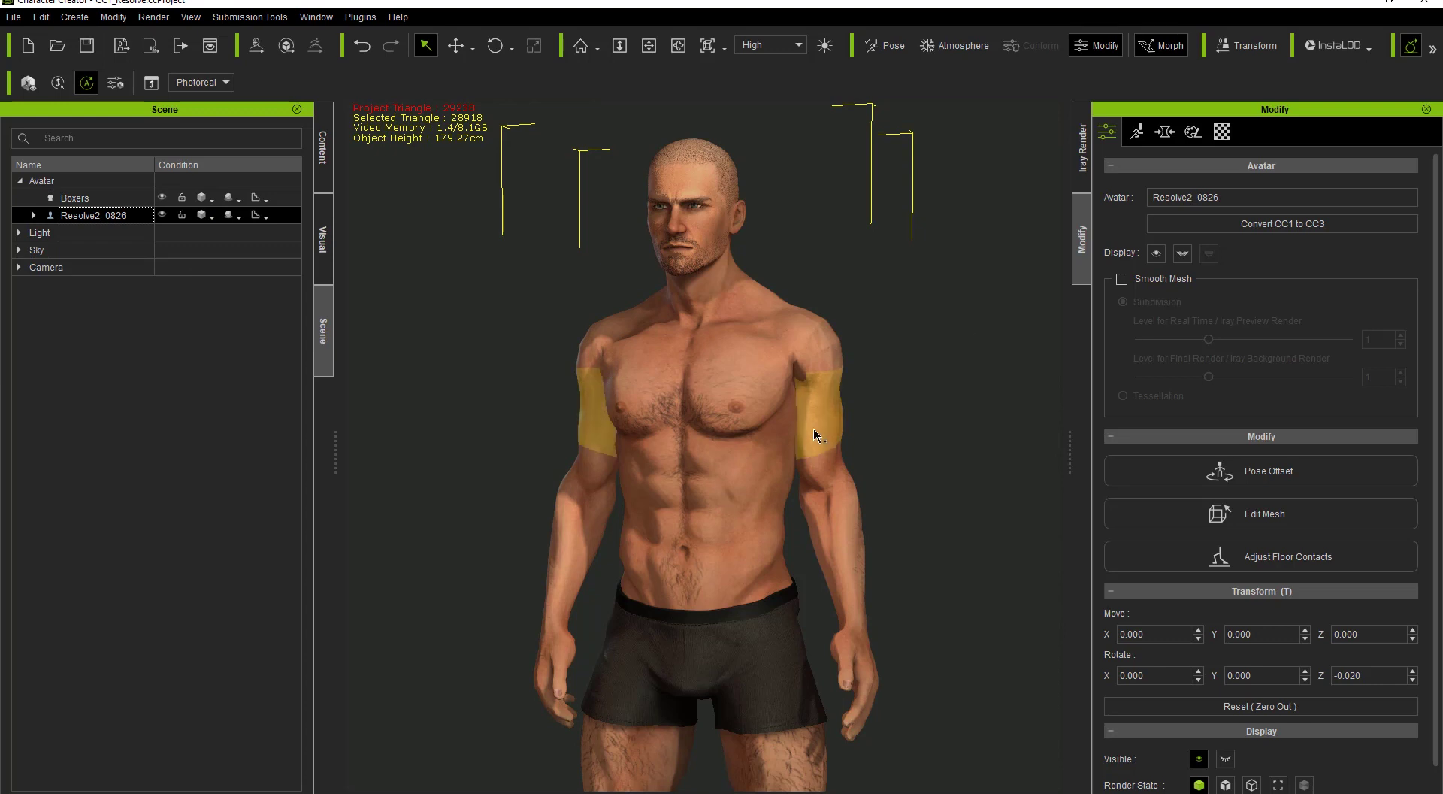
# - Apply the saved custom Full-body cloth Armor to the CC1 avatar
pyautogui.click(323, 164)
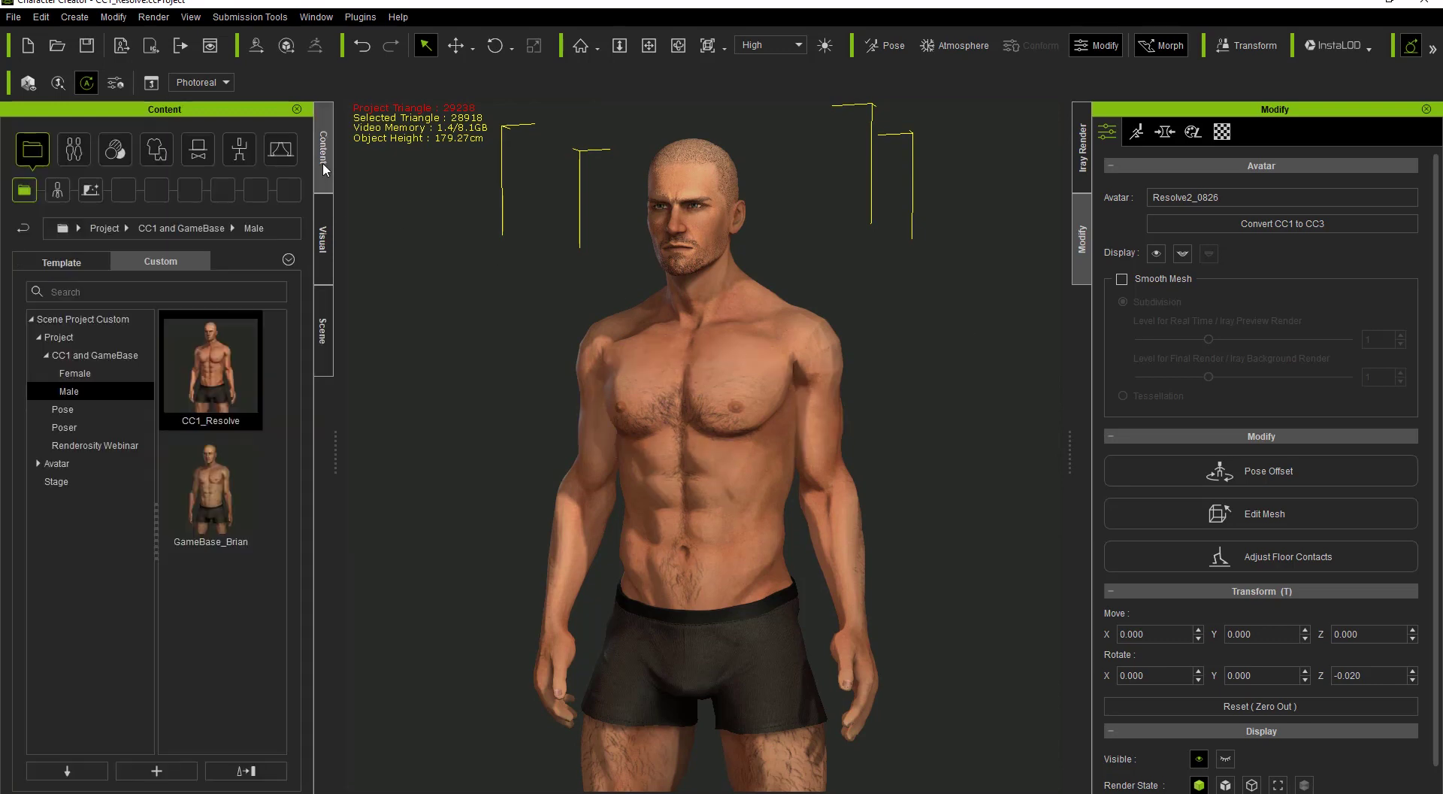
pyautogui.click(160, 150)
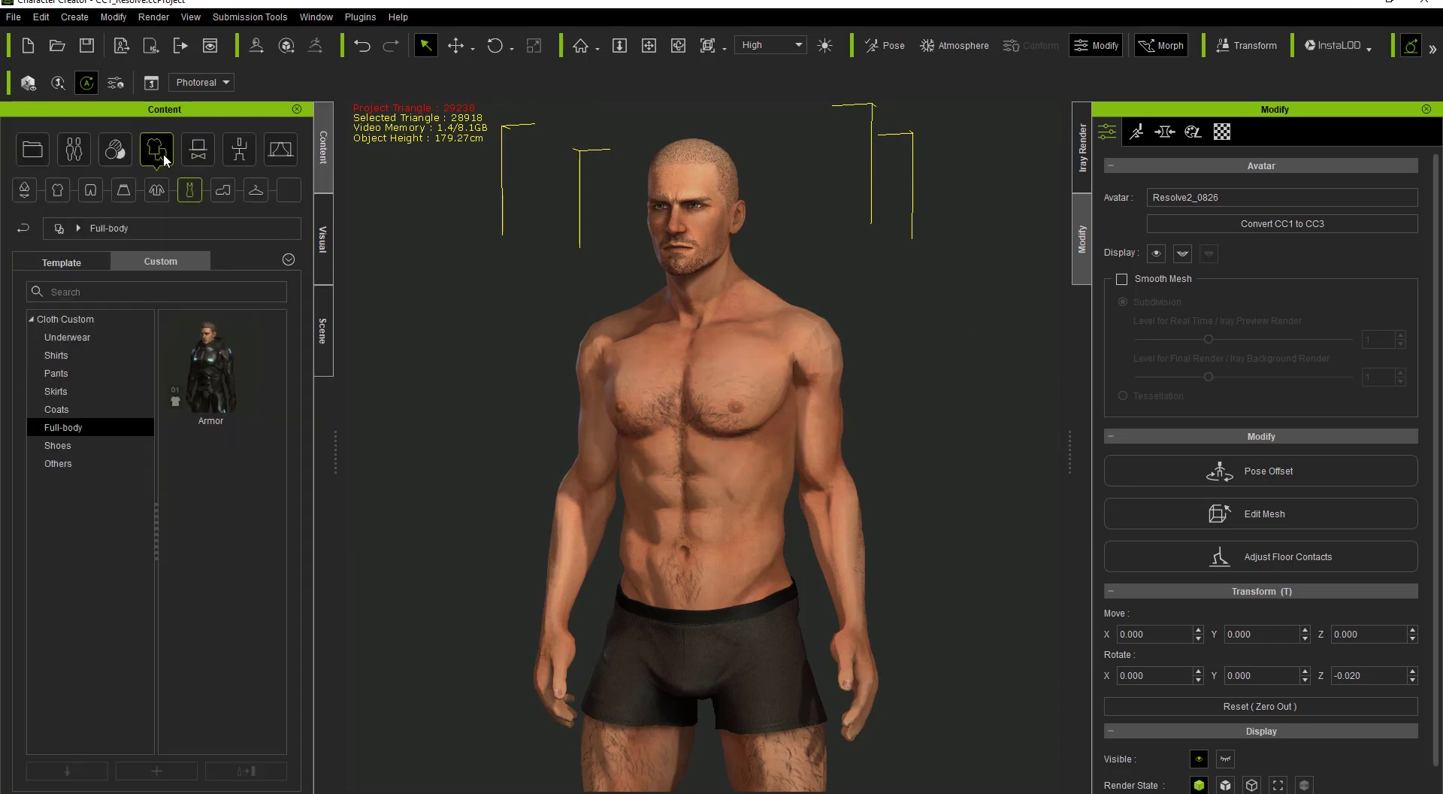
pyautogui.click(217, 371)
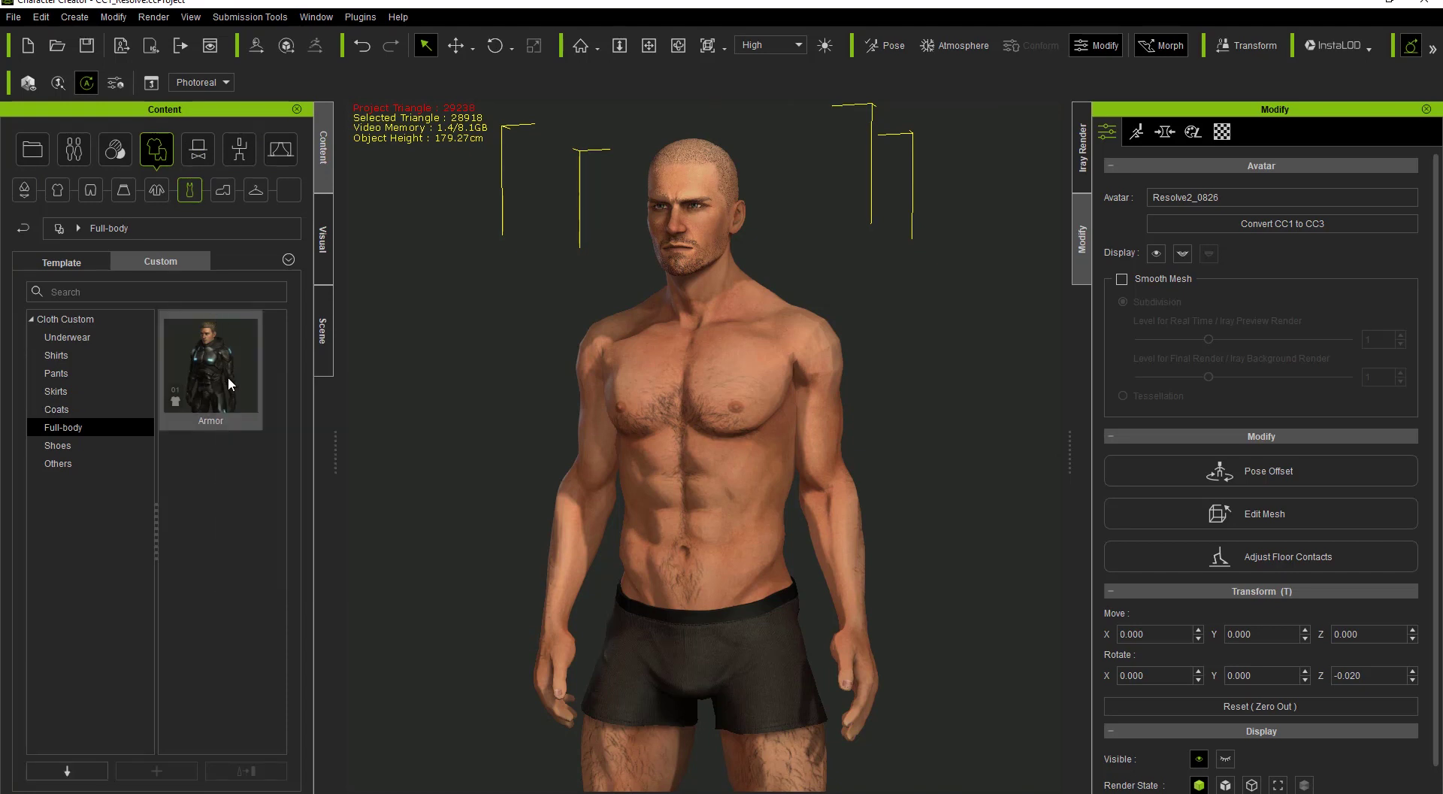
pyautogui.doubleClick(228, 375)
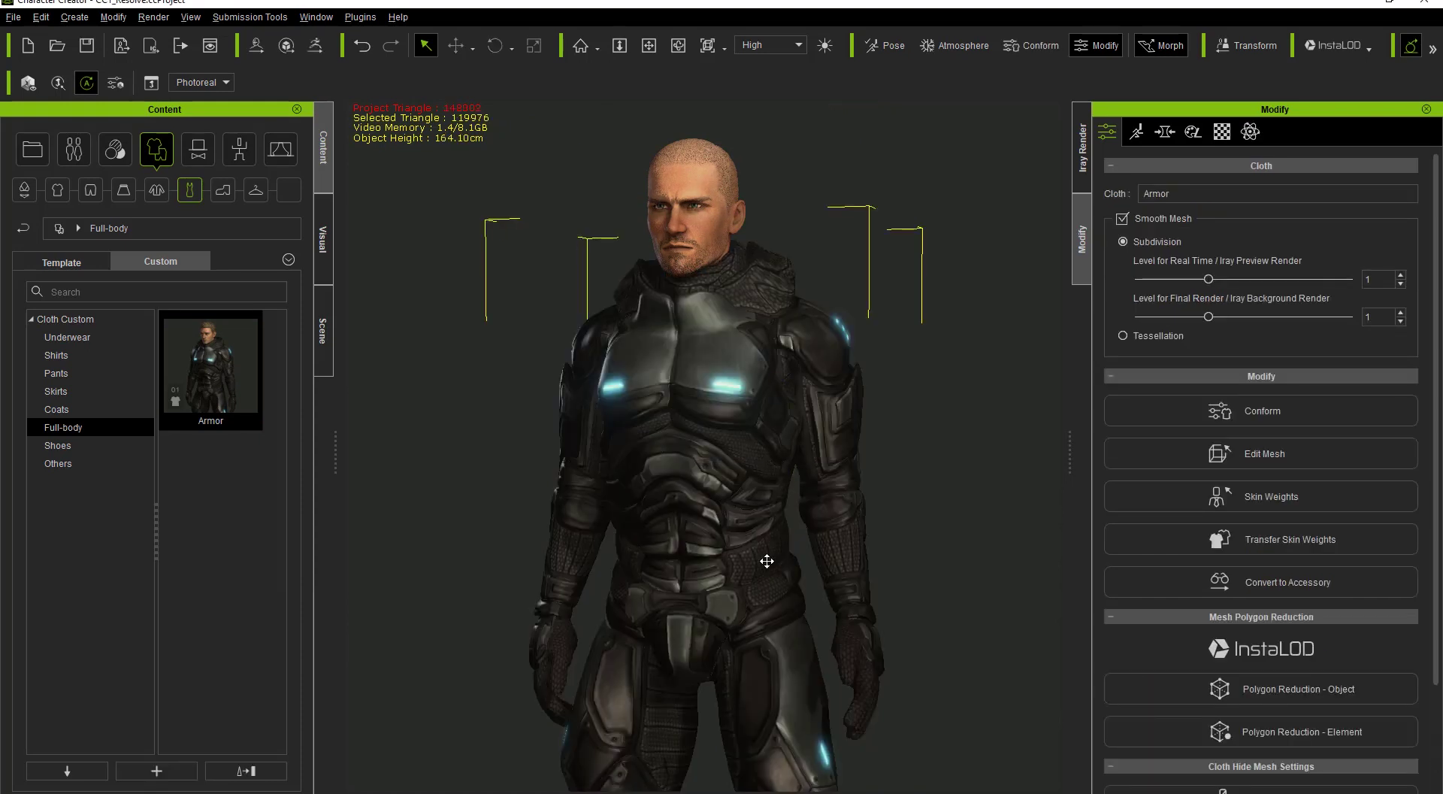
# - Inspect the Armor's fit on the CC1 avatar from several angles, and hide the Armor to check the body mesh underneath
pyautogui.scroll(4, 777, 390)
pyautogui.moveTo(777, 390); pyautogui.dragTo(776, 308, button='middle')
pyautogui.scroll(-3, 870, 526)
pyautogui.moveTo(870, 528); pyautogui.dragTo(708, 489, button='right')
pyautogui.moveTo(708, 490); pyautogui.dragTo(683, 610, button='middle')
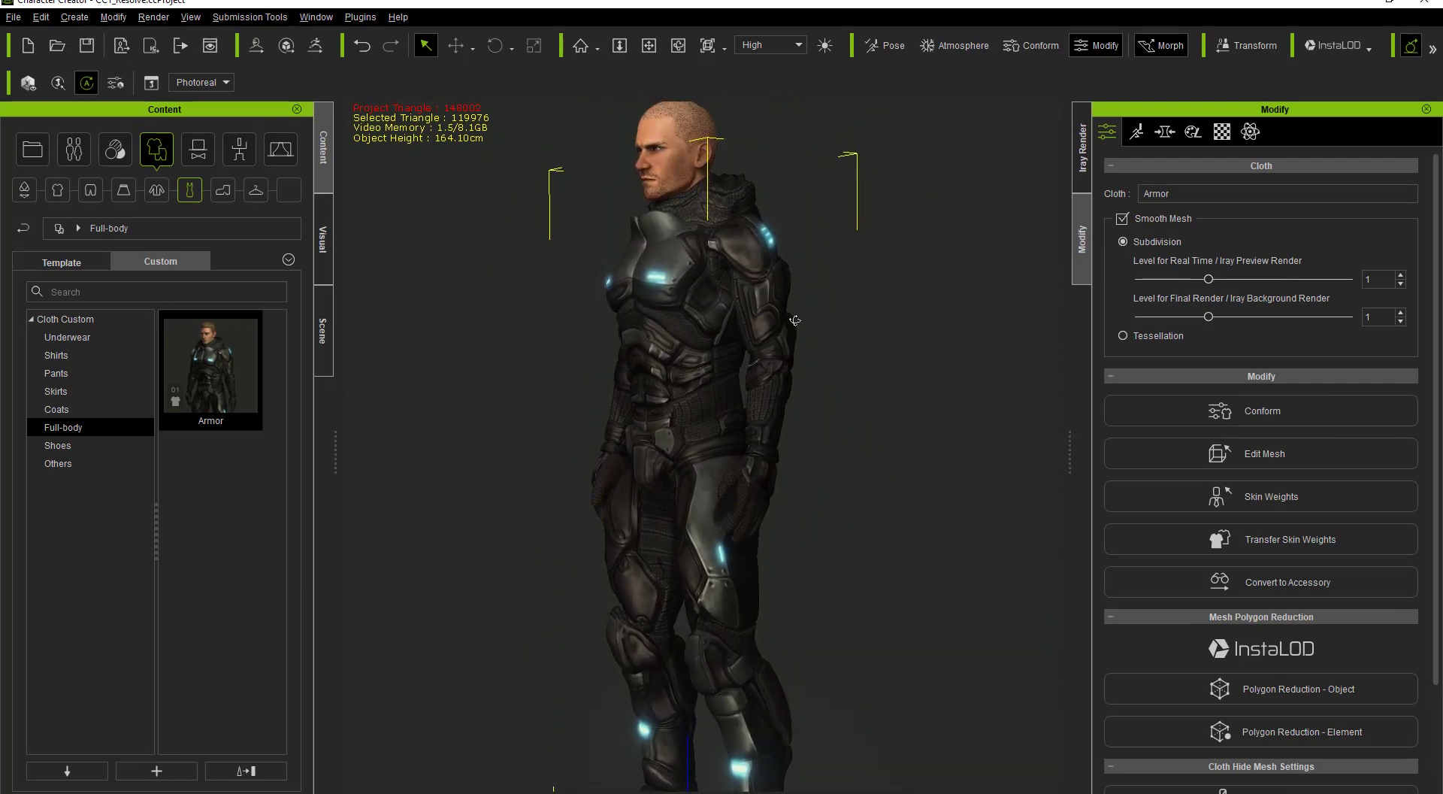
pyautogui.moveTo(818, 369); pyautogui.dragTo(795, 289, button='right')
pyautogui.moveTo(795, 289); pyautogui.dragTo(842, 354, button='middle')
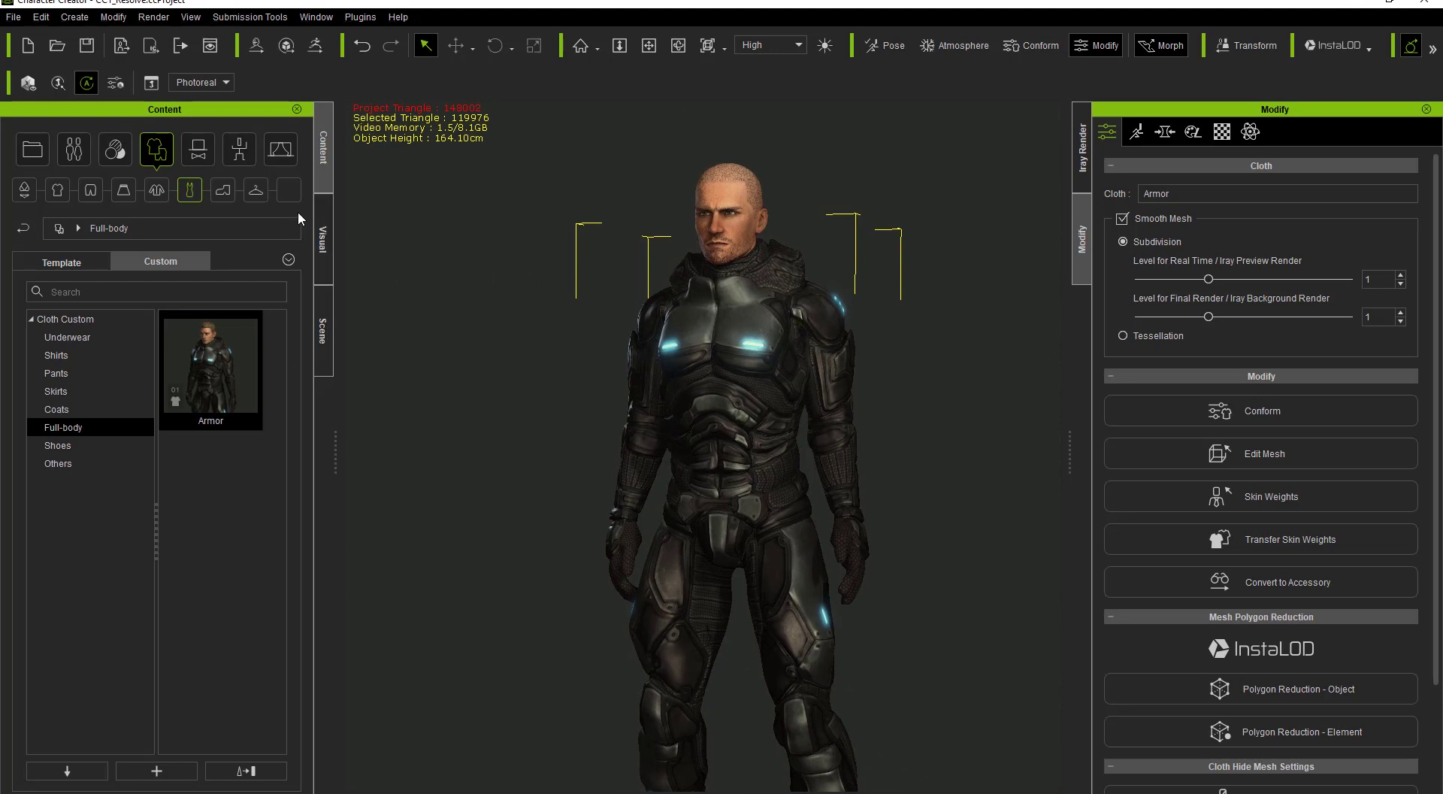
pyautogui.click(324, 295)
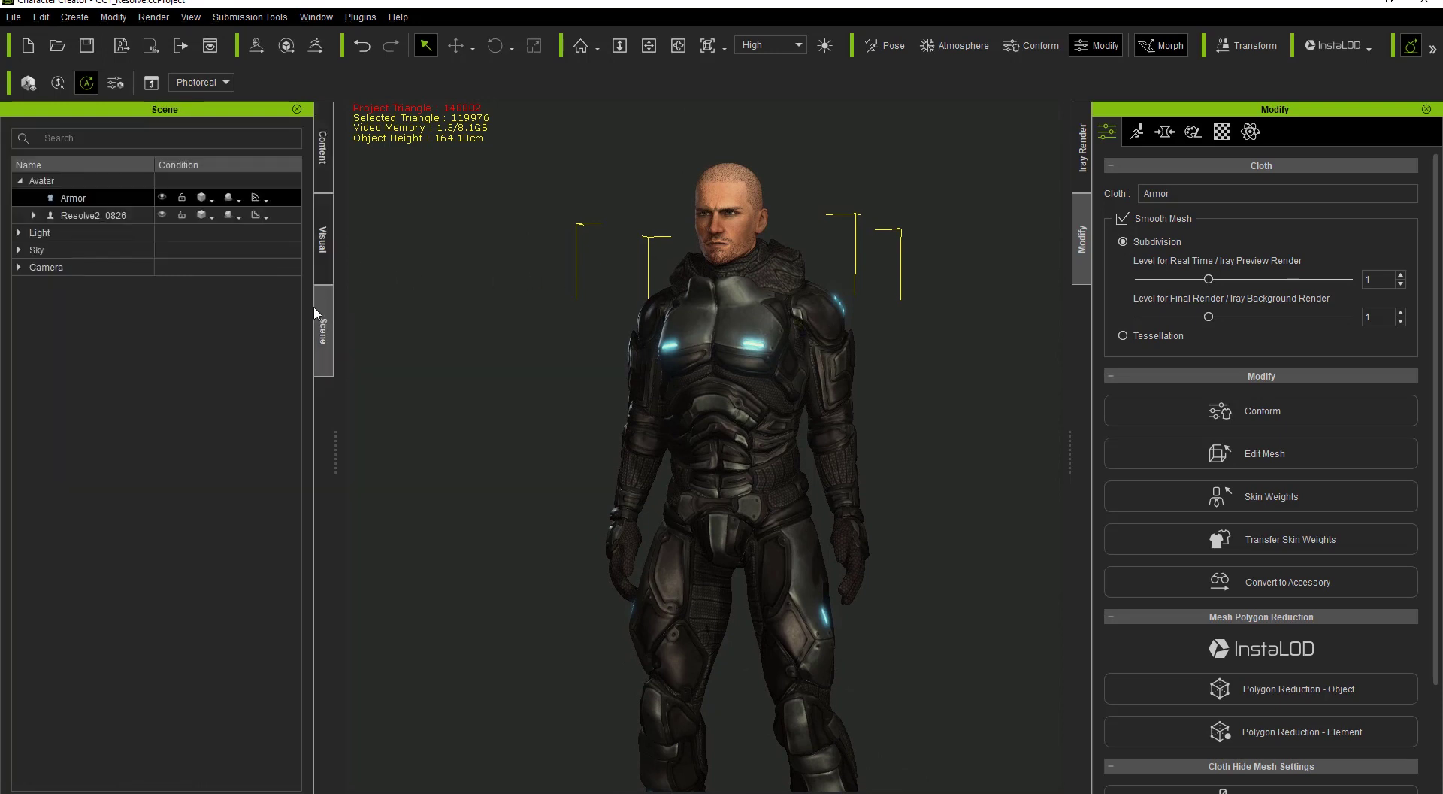
pyautogui.click(163, 197)
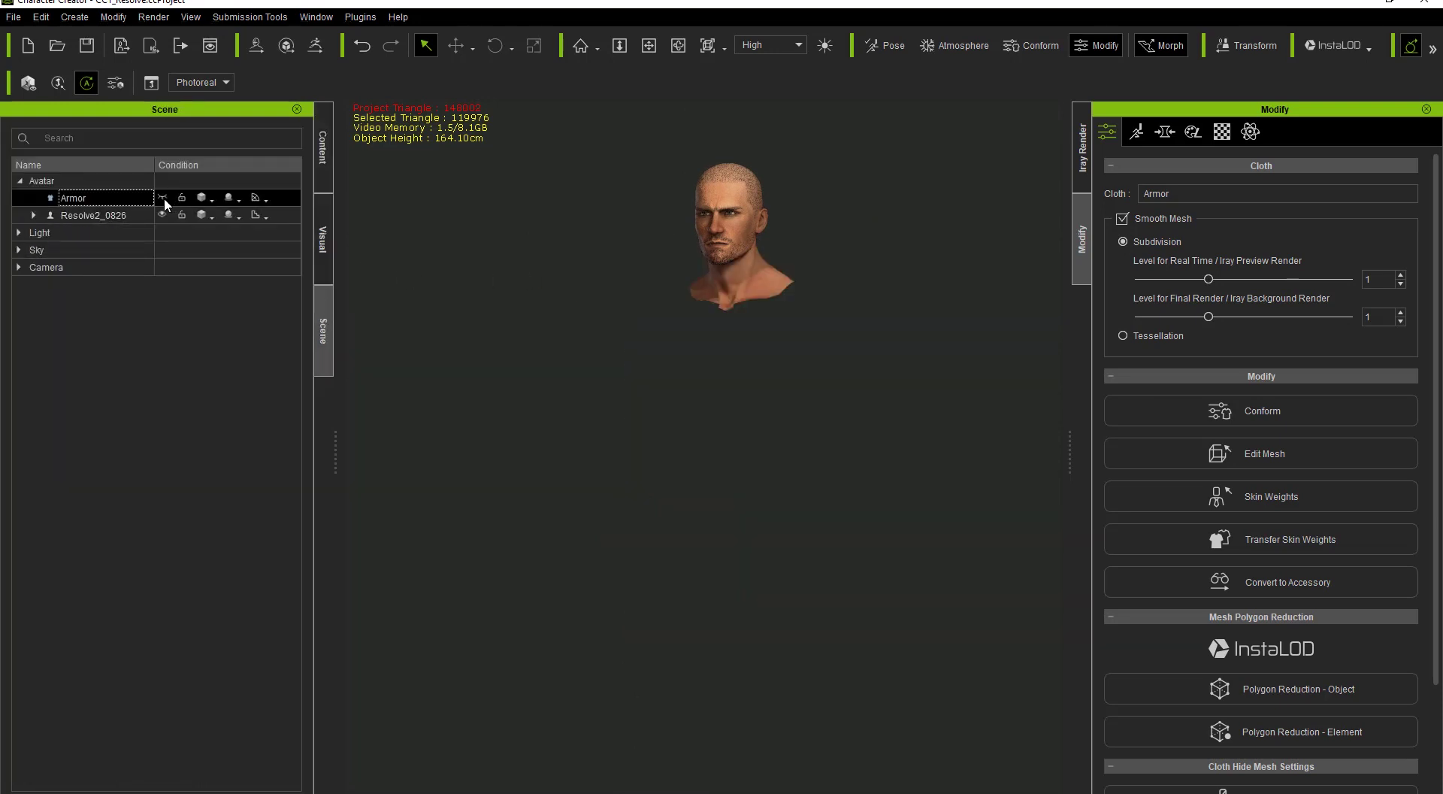
pyautogui.click(164, 197)
pyautogui.click(164, 197)
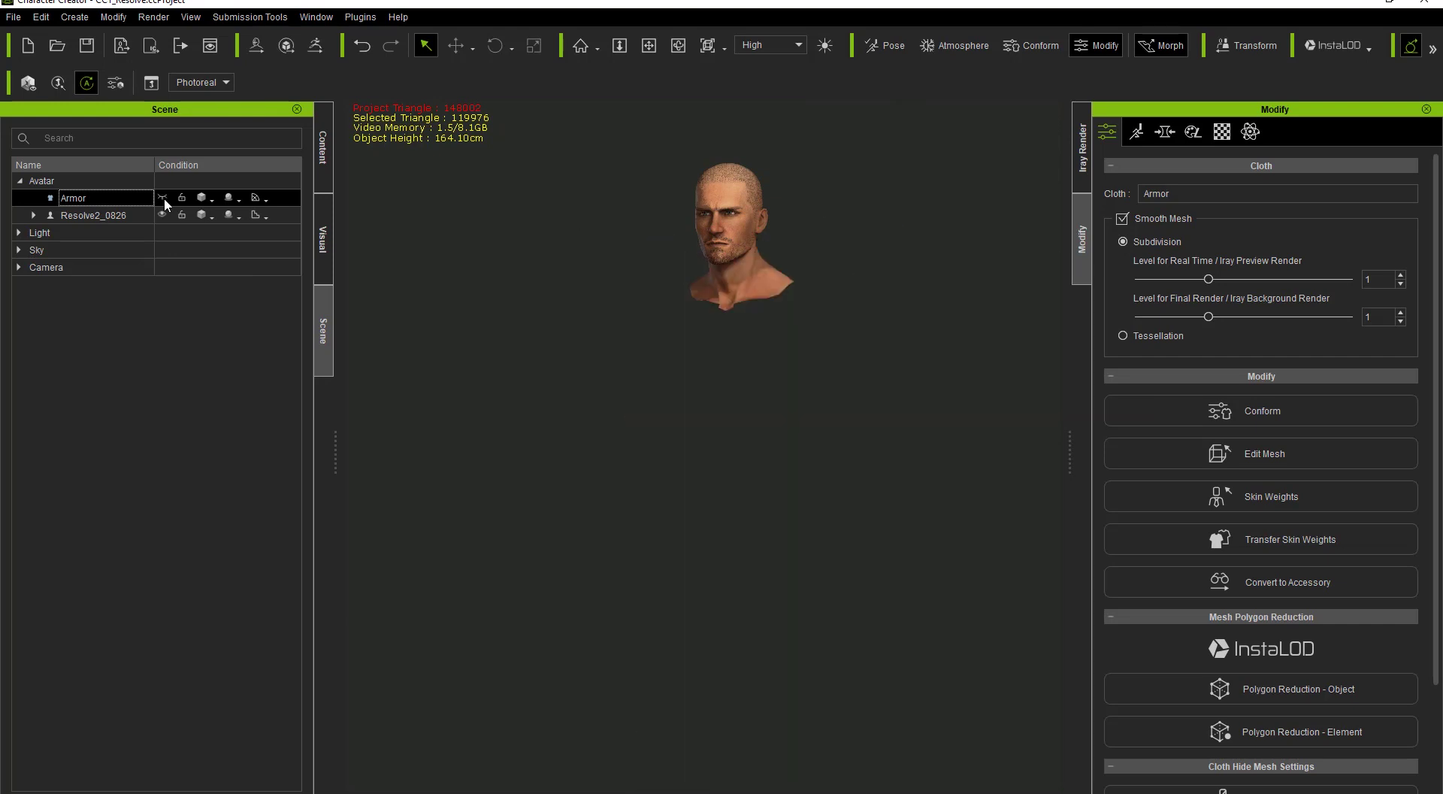
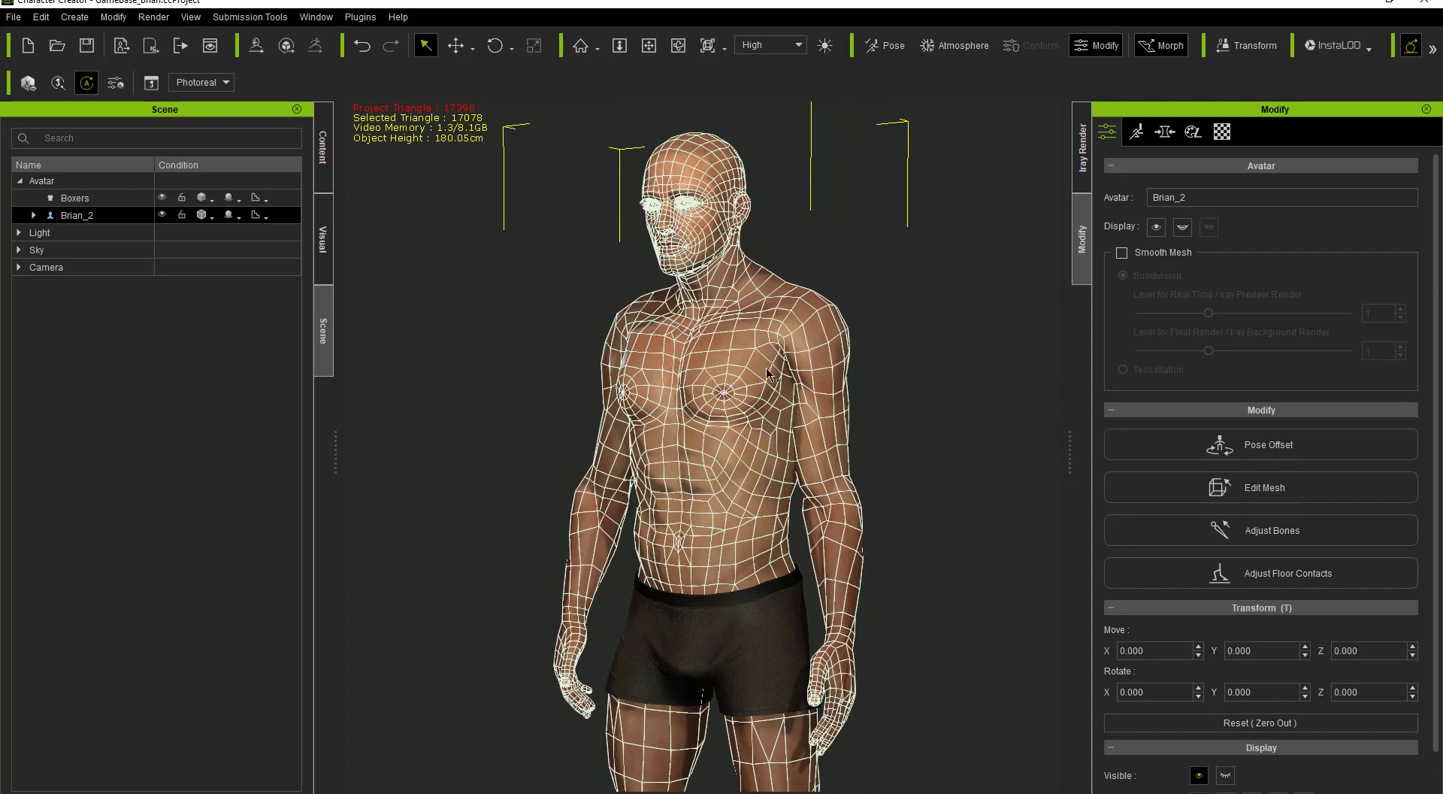
# - Enable Smooth Mesh on the Brian_2 avatar and return it from the wireframe view to Normal display
pyautogui.click(1122, 254)
pyautogui.moveTo(642, 453)
pyautogui.mouseDown(button='right')
pyautogui.moveTo(895, 432)
pyautogui.moveTo(641, 445)
pyautogui.mouseUp(button='right')
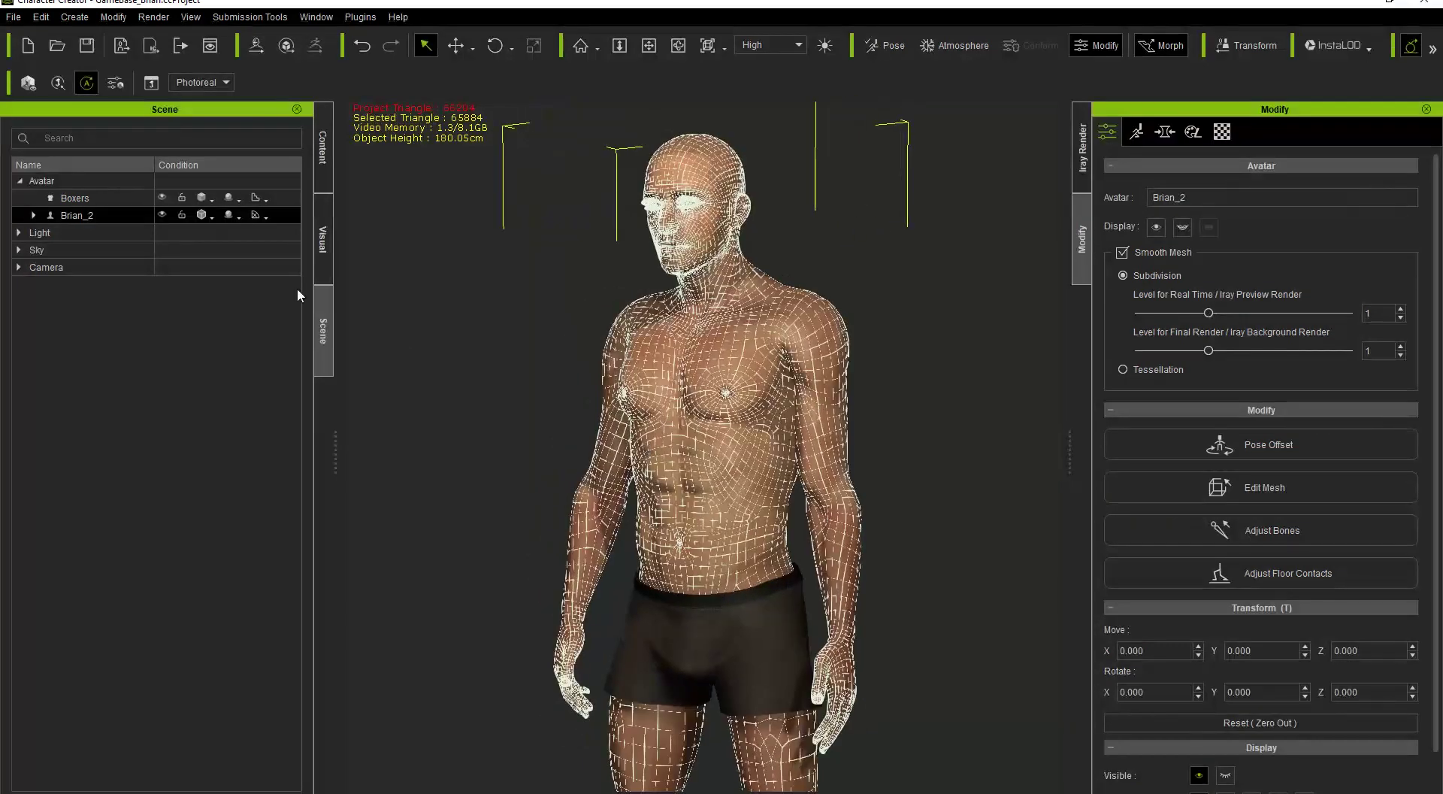
pyautogui.click(214, 217)
pyautogui.click(226, 229)
pyautogui.moveTo(592, 446); pyautogui.dragTo(640, 455, button='right')
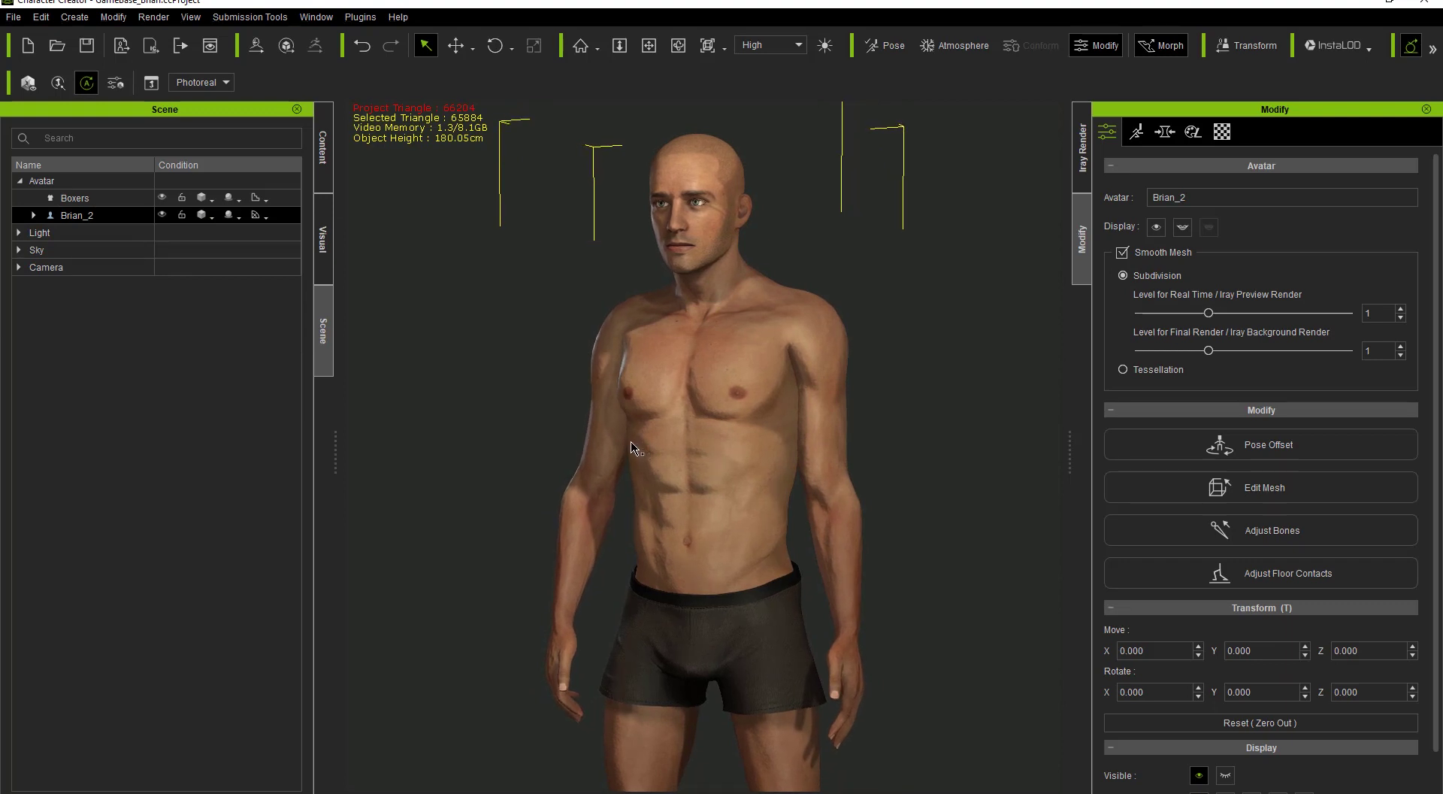
# - Apply the saved custom Full-body cloth Armor to the Brian_2 avatar
pyautogui.click(327, 162)
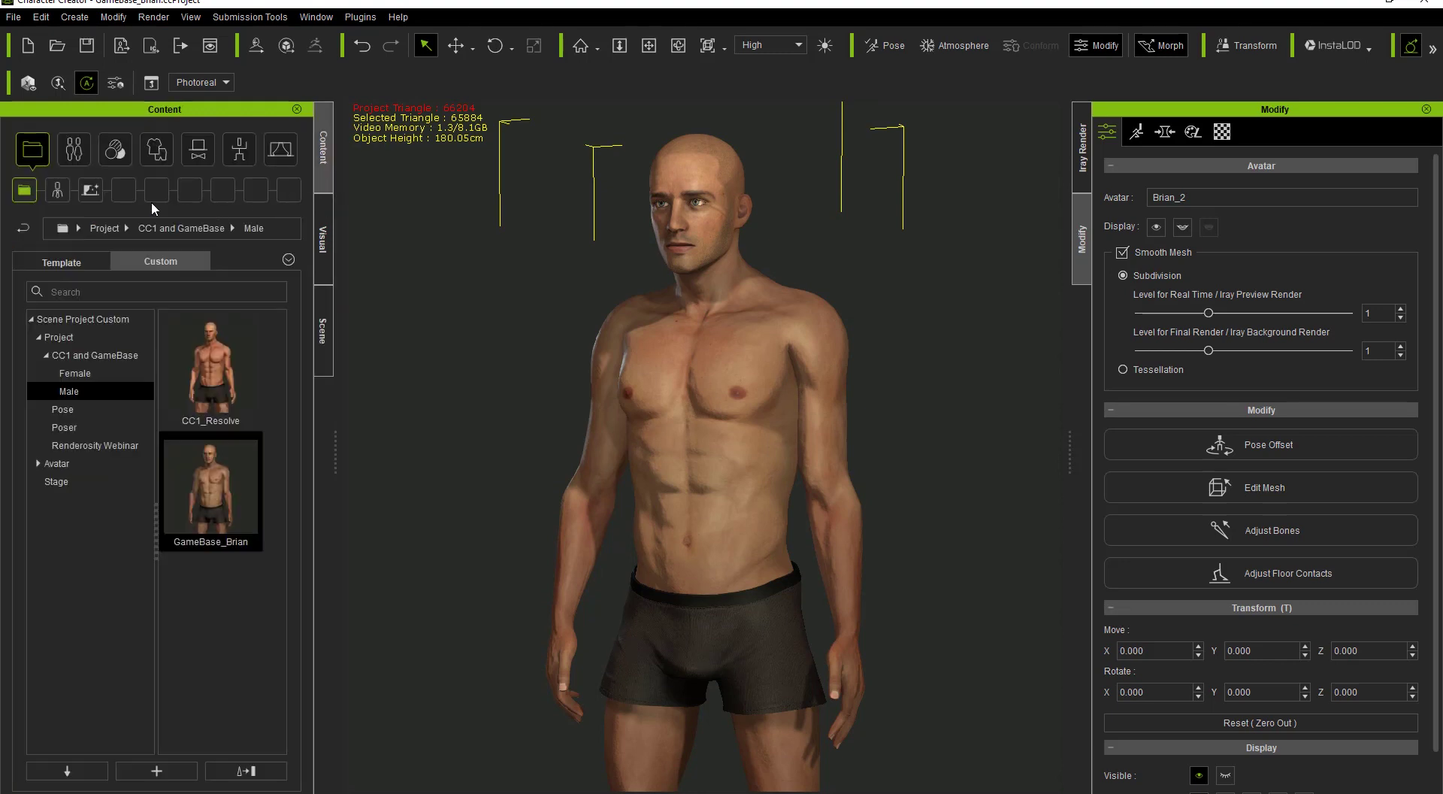
pyautogui.click(164, 143)
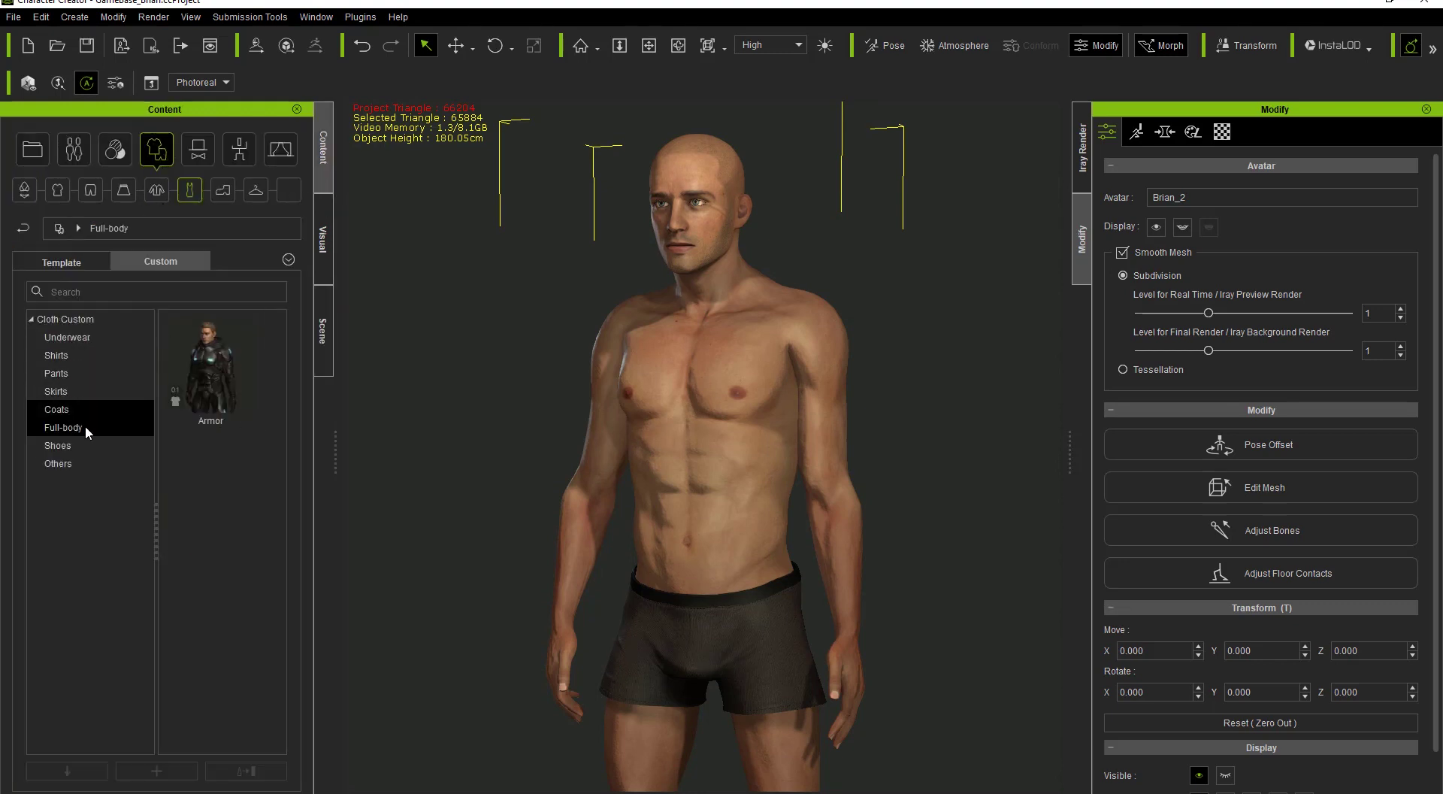
pyautogui.doubleClick(210, 376)
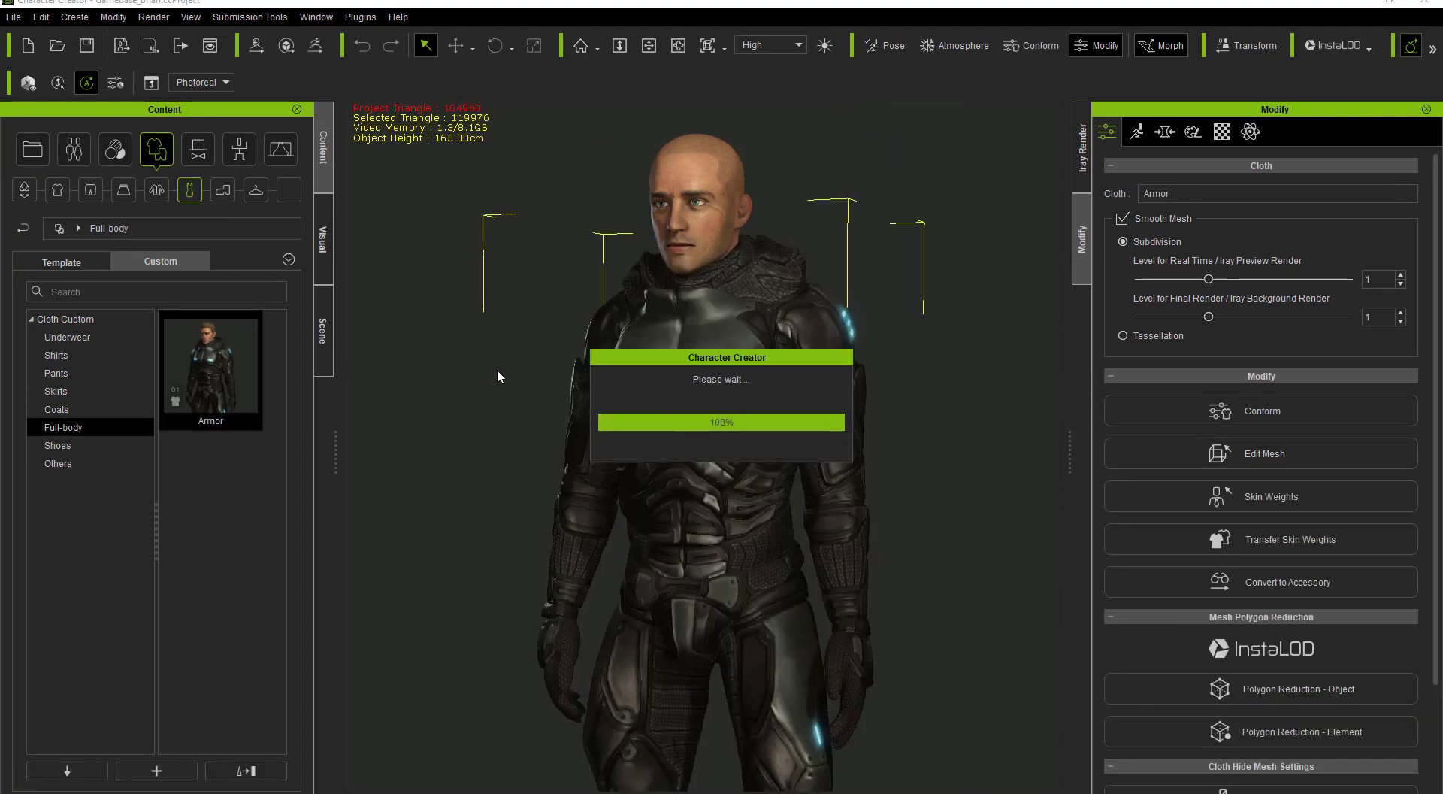
pyautogui.moveTo(731, 462); pyautogui.dragTo(731, 471, button='middle')
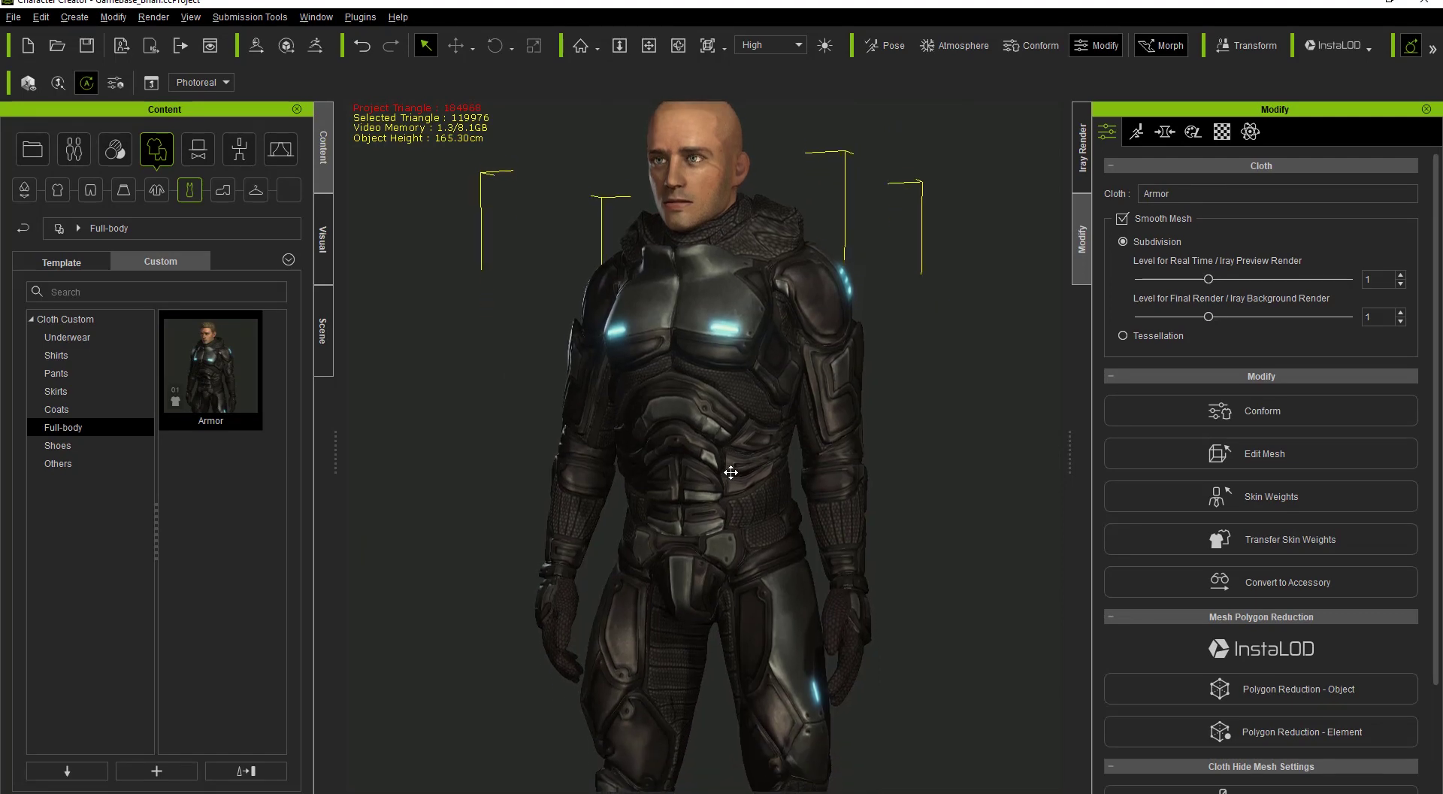
pyautogui.moveTo(761, 505)
pyautogui.mouseDown(button='right')
pyautogui.moveTo(323, 493)
pyautogui.moveTo(749, 487)
pyautogui.mouseUp(button='right')
# - Toggle the Armor's visibility on Brian_2 to check which parts of the body mesh are hidden underneath
pyautogui.click(328, 342)
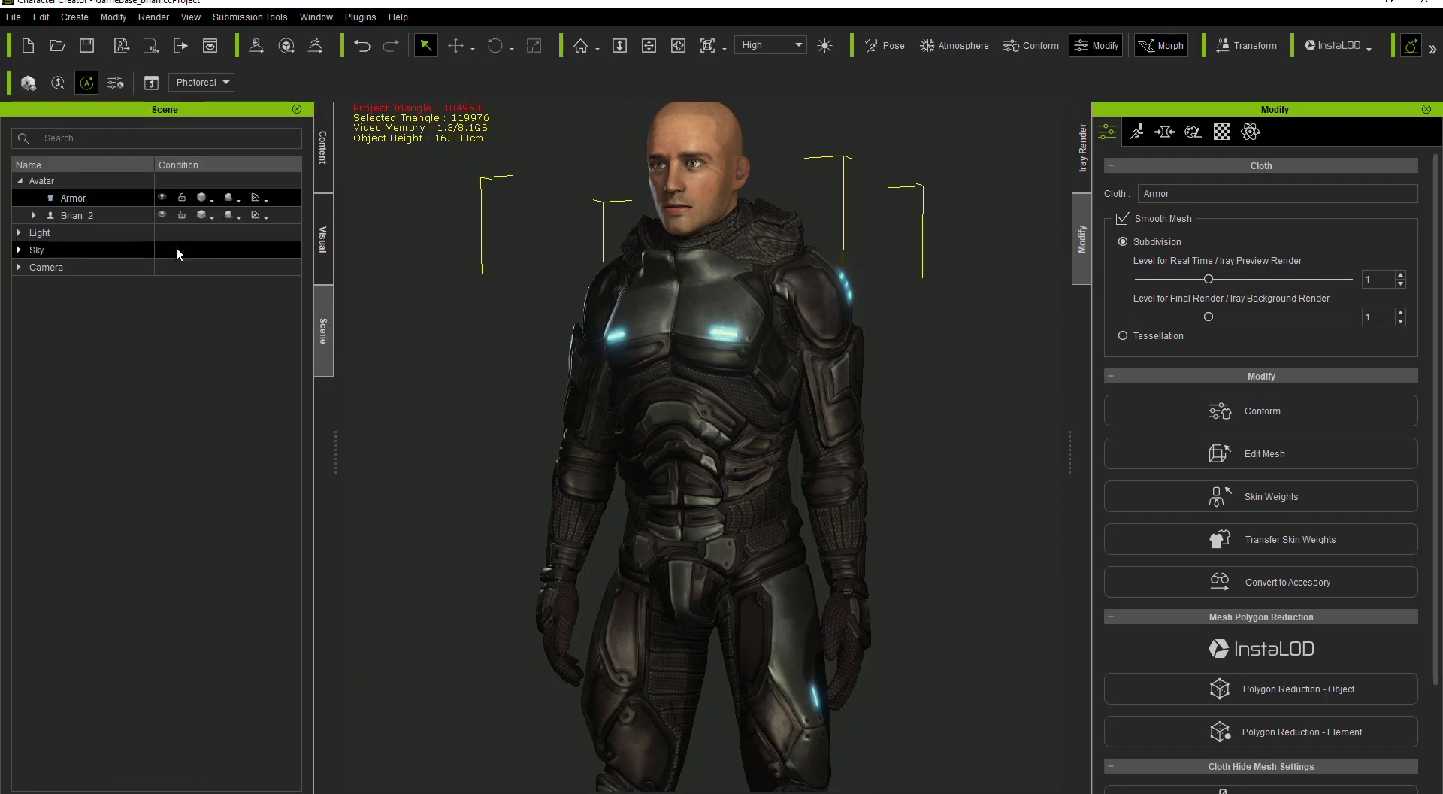
pyautogui.click(163, 196)
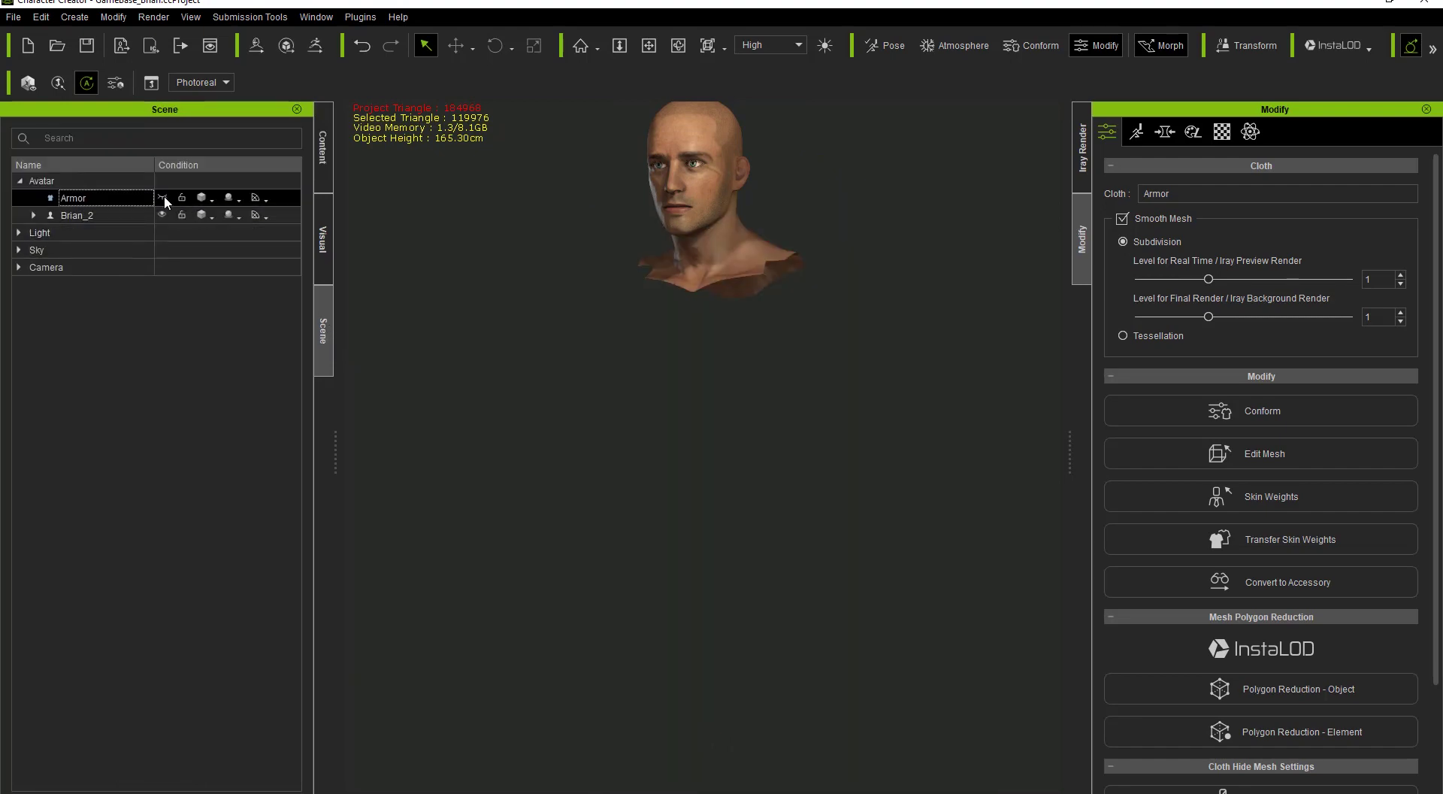
pyautogui.click(163, 197)
pyautogui.click(163, 197)
pyautogui.click(163, 196)
pyautogui.moveTo(685, 283); pyautogui.dragTo(684, 295, button='middle')
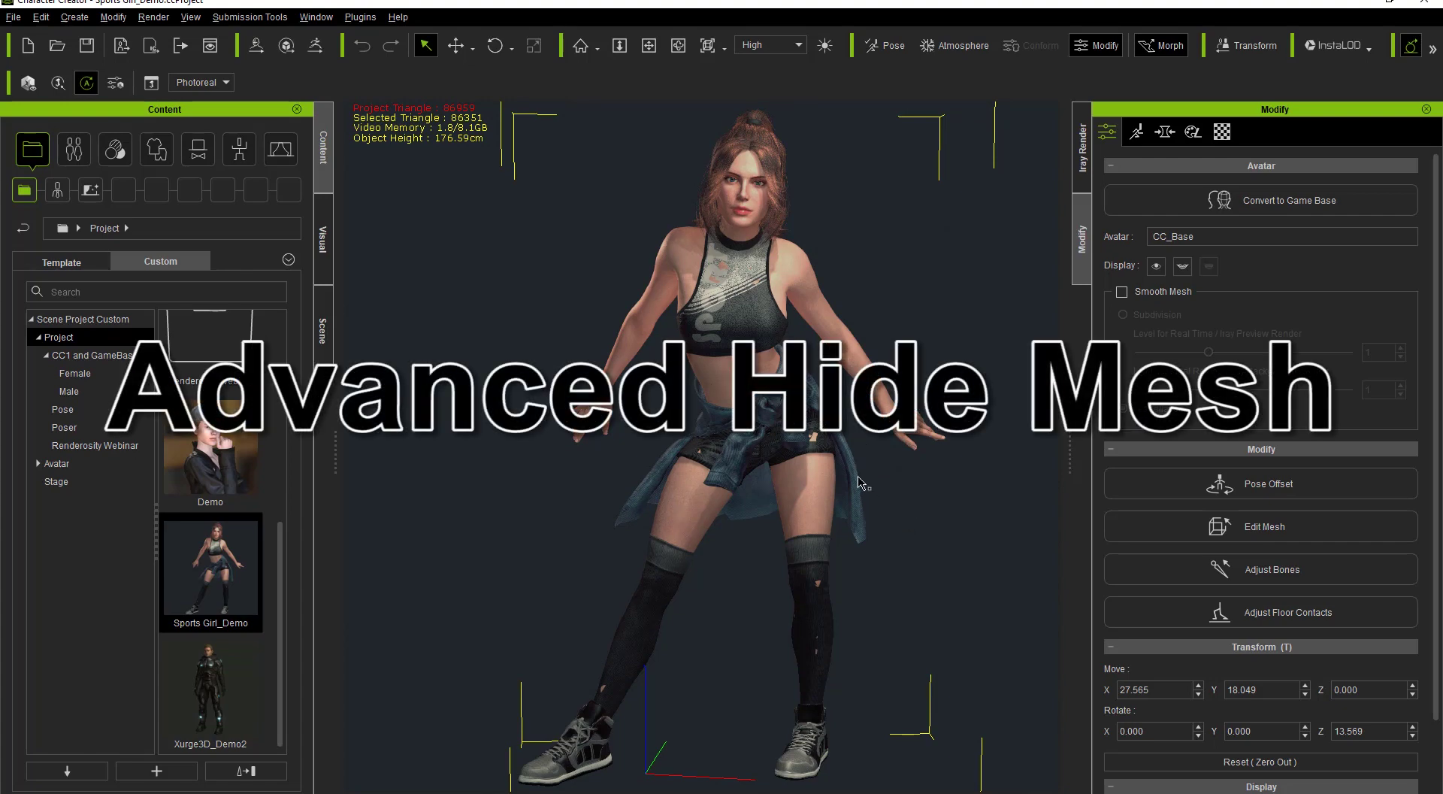
# - Examine the Sports Girl_Demo character's outfit from several angles and up close around the shorts and socks
pyautogui.moveTo(957, 499); pyautogui.dragTo(474, 505, button='right')
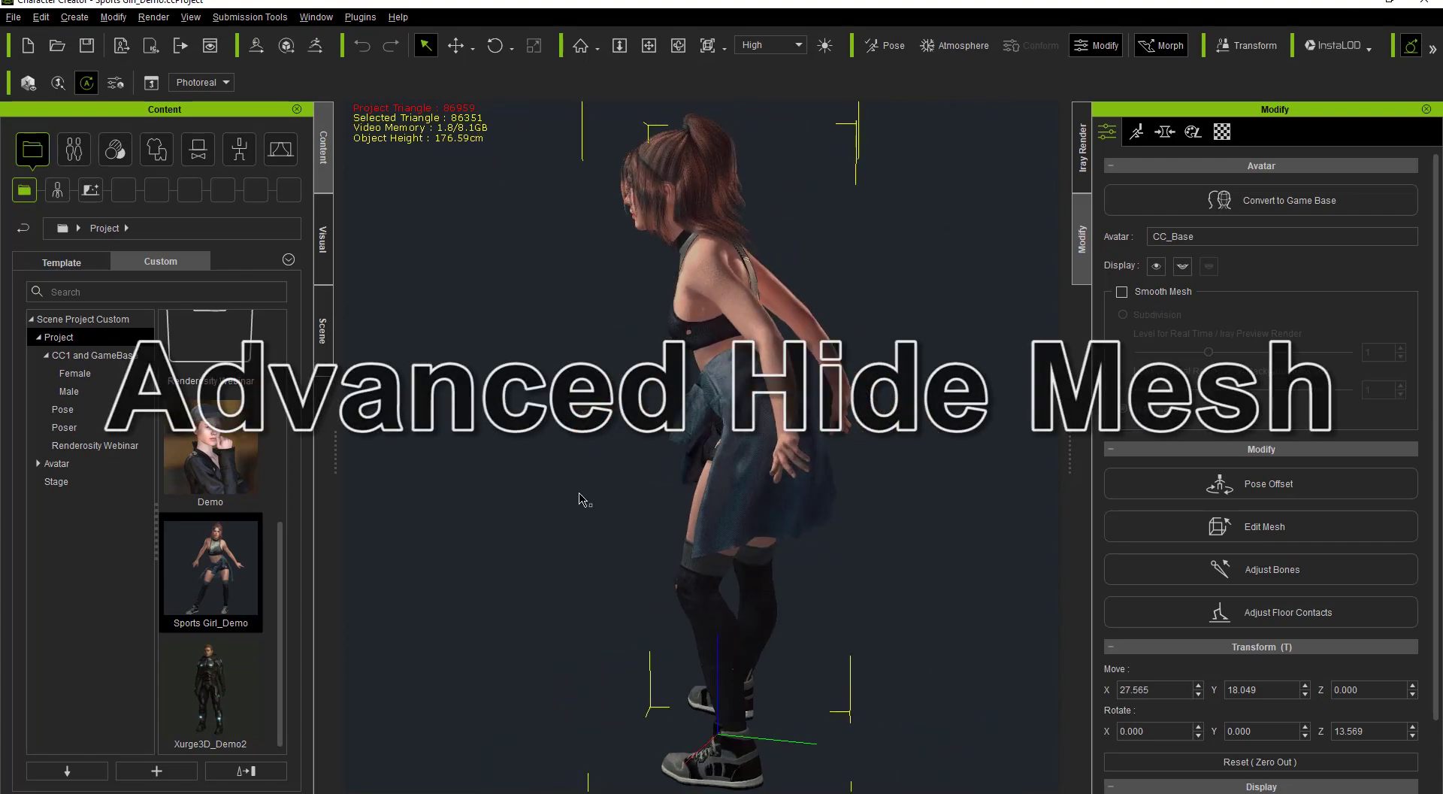
pyautogui.moveTo(899, 418); pyautogui.dragTo(1272, 451, button='right')
pyautogui.moveTo(621, 496); pyautogui.dragTo(594, 523, button='right')
pyautogui.scroll(3, 879, 533)
pyautogui.scroll(2, 879, 533)
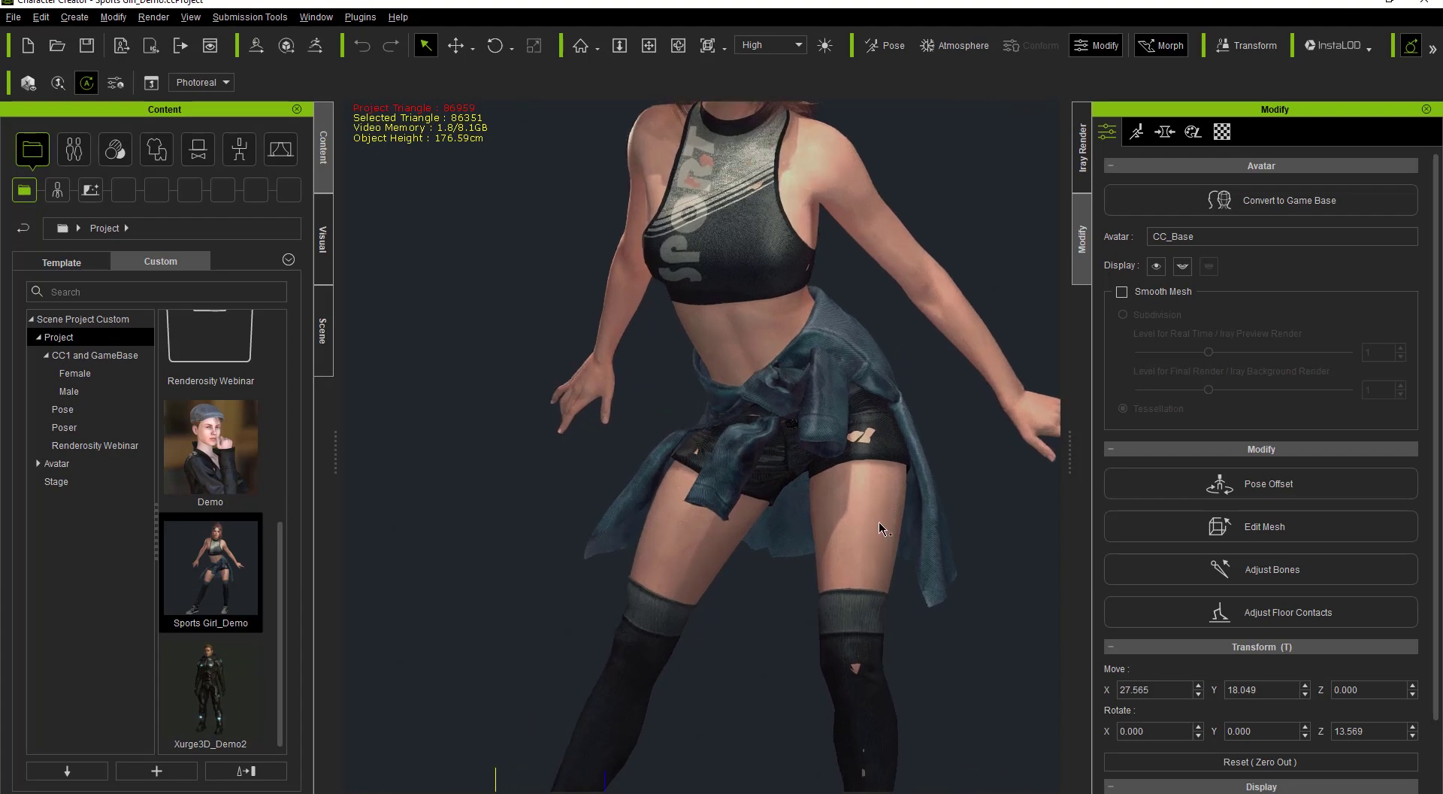
pyautogui.moveTo(879, 512); pyautogui.dragTo(794, 598, button='middle')
pyautogui.moveTo(789, 583); pyautogui.dragTo(811, 499, button='right')
pyautogui.moveTo(699, 520); pyautogui.dragTo(718, 520, button='right')
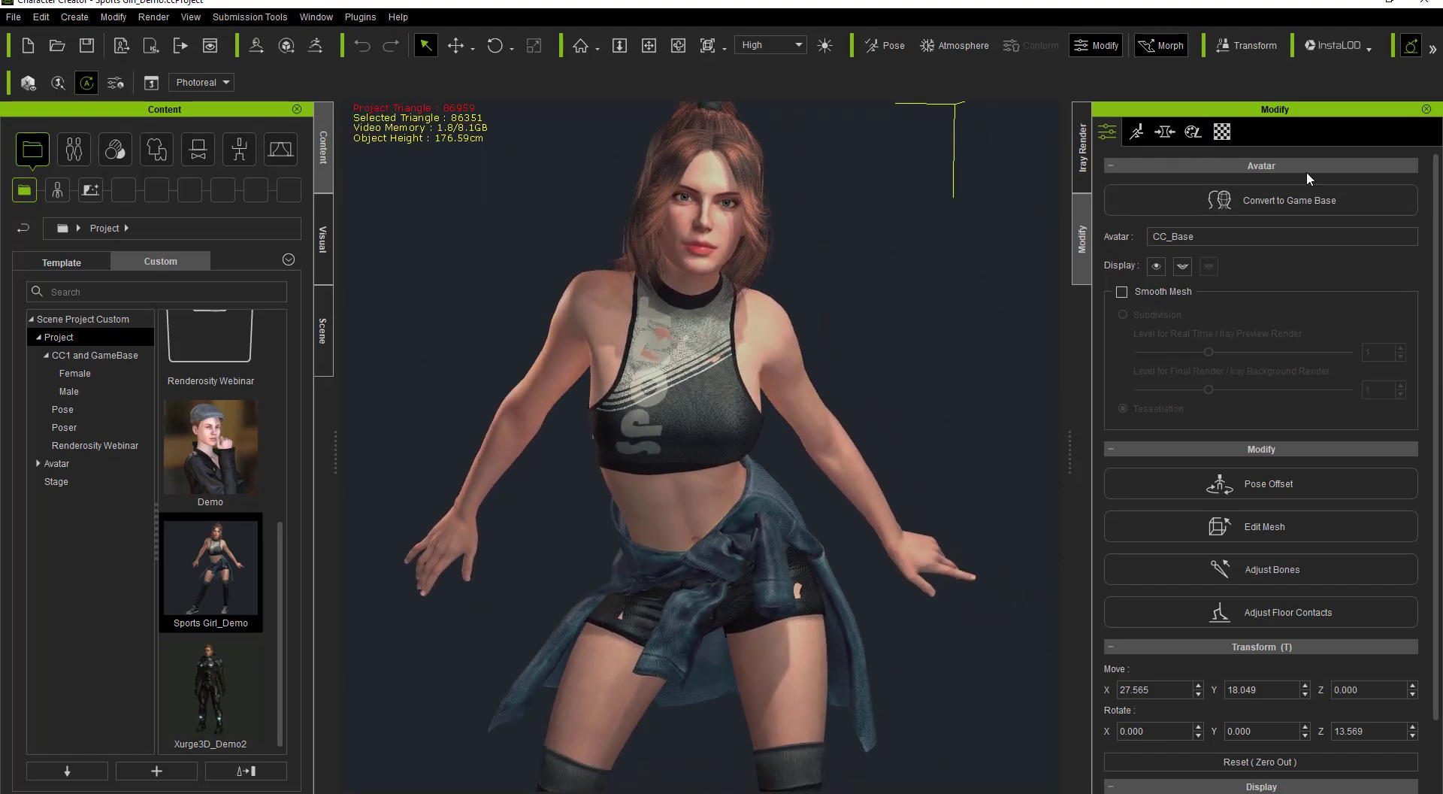
# - Darken the diffuse color of the CC_Base_Body materials, from Std_Skin_Head through Std_Eyelash, to near black
pyautogui.click(1223, 133)
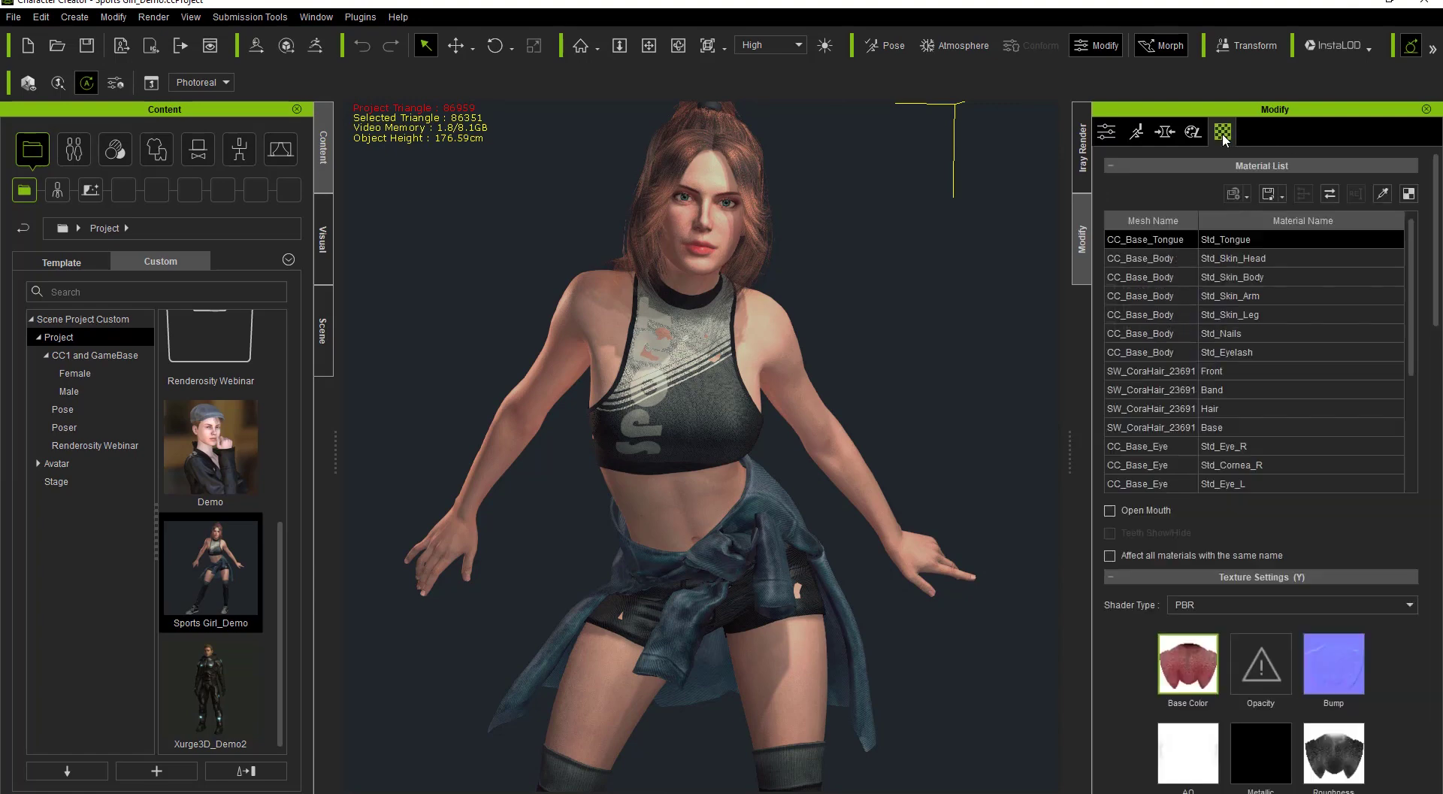
pyautogui.click(1242, 259)
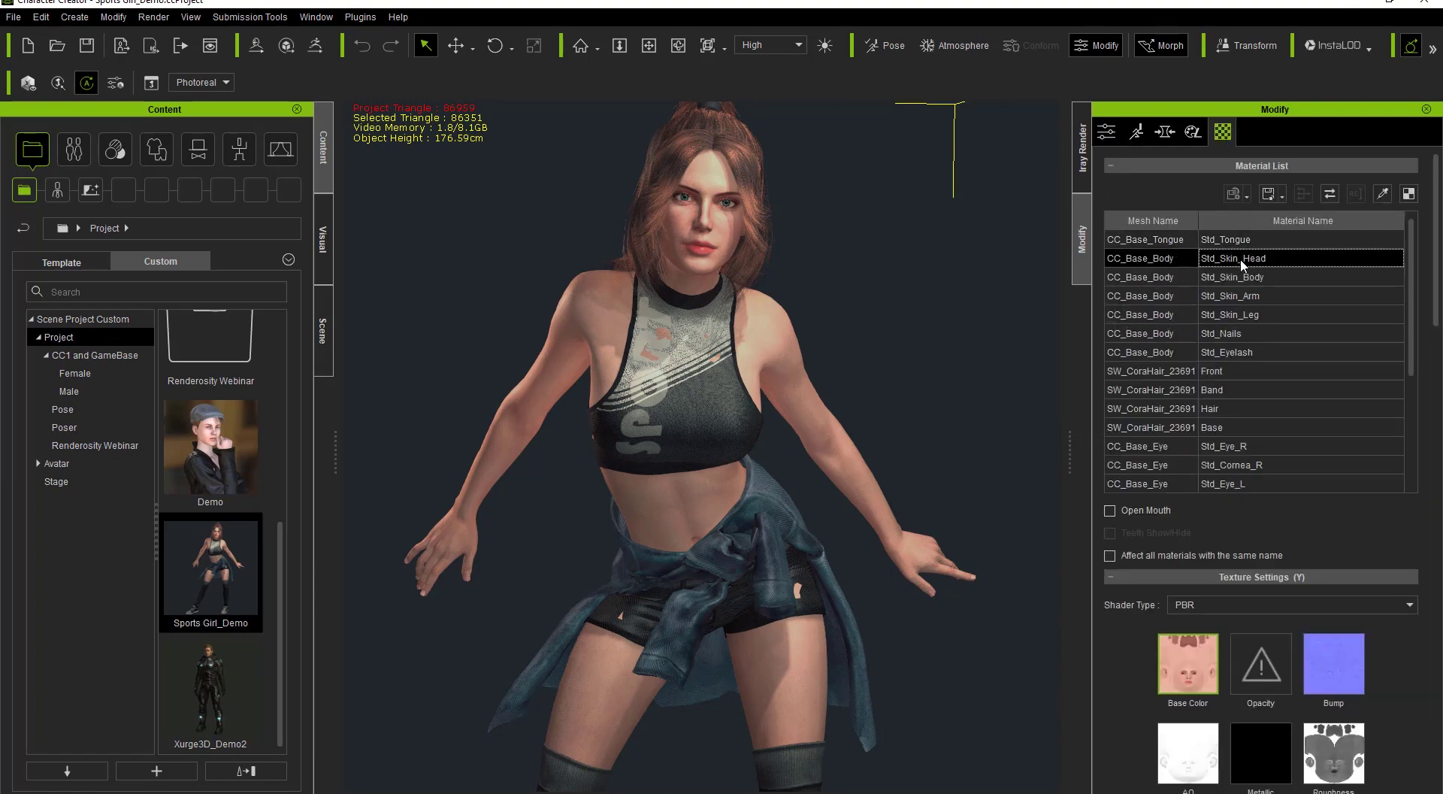
pyautogui.keyDown('shift'); pyautogui.click(1236, 353); pyautogui.keyUp('shift')
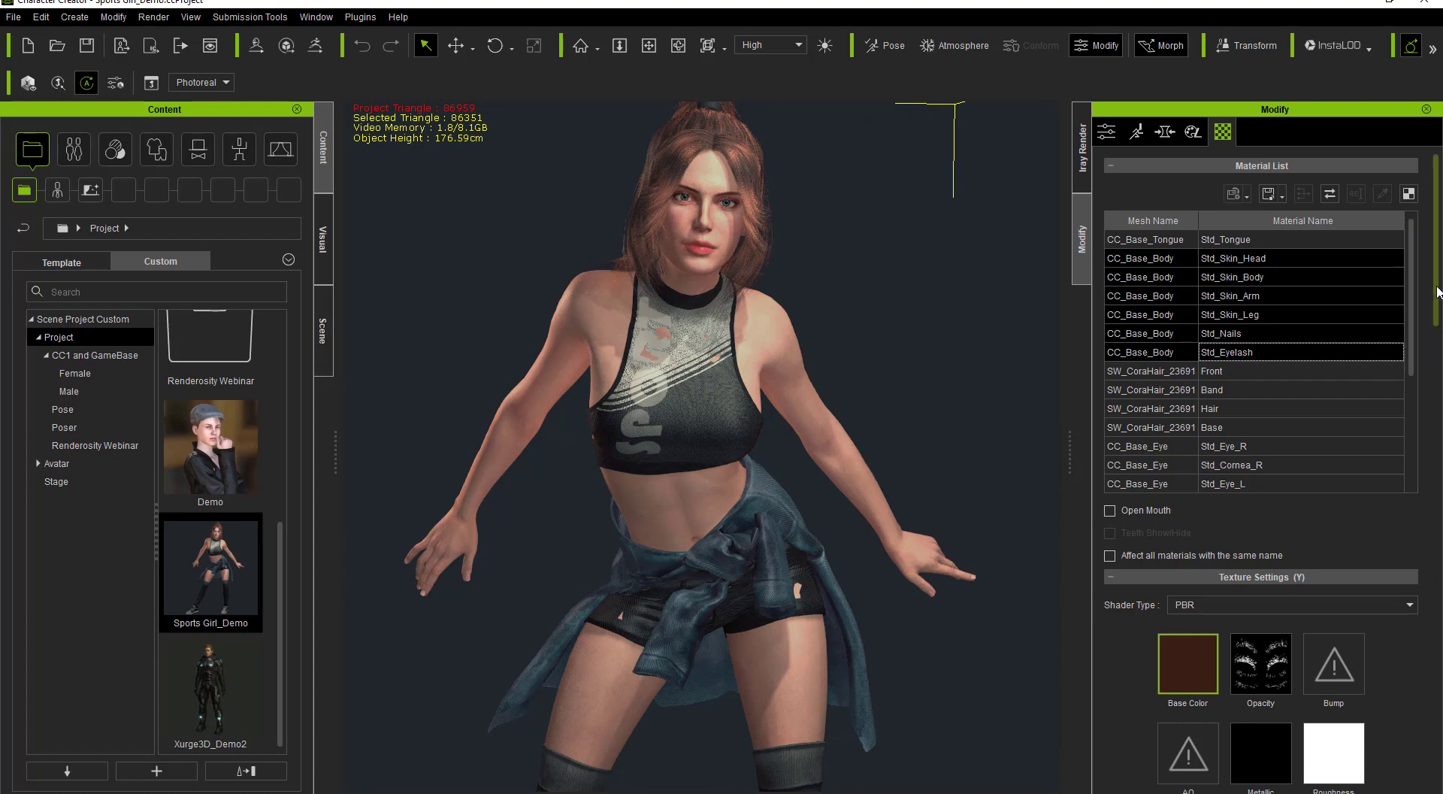
pyautogui.moveTo(1438, 322); pyautogui.dragTo(1439, 594)
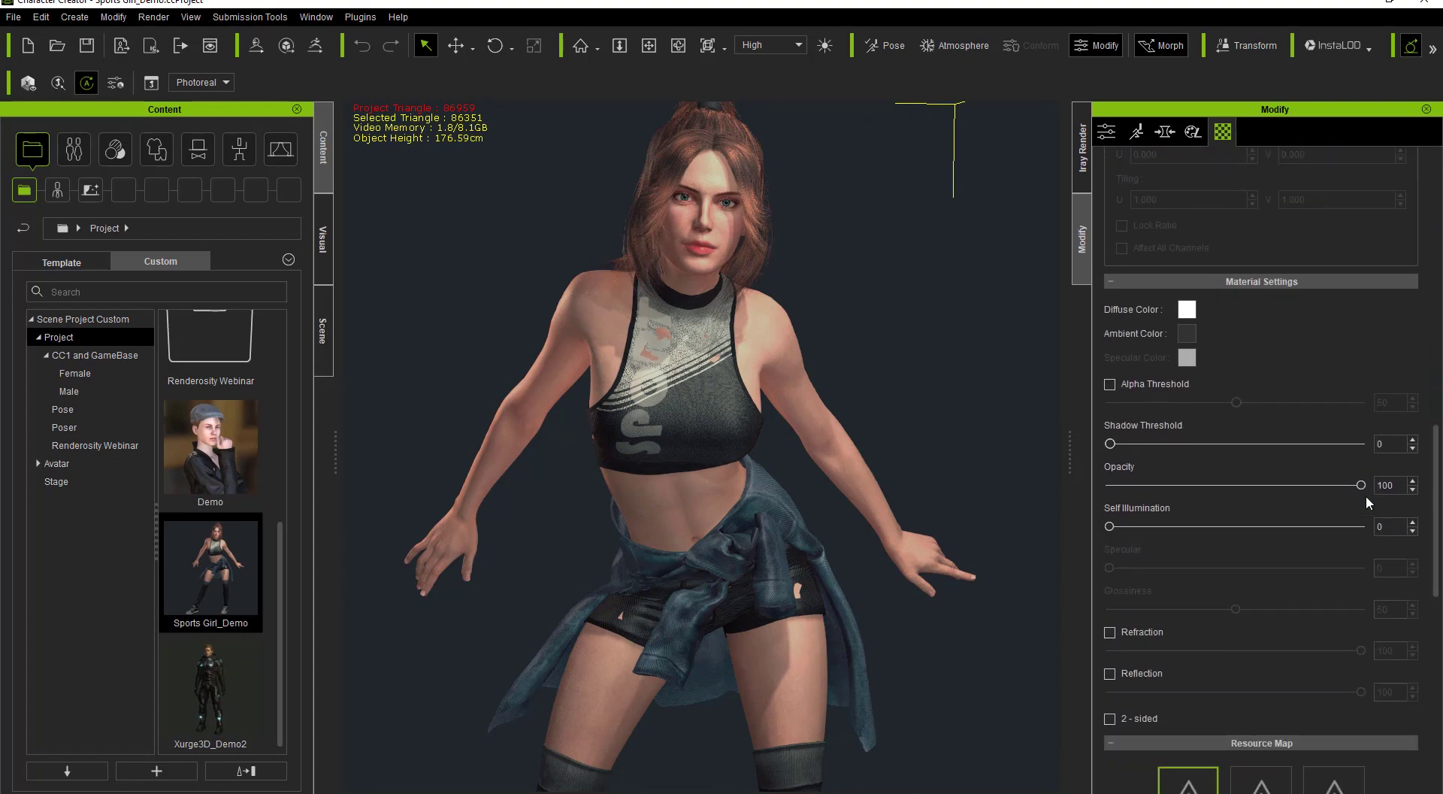
pyautogui.click(1193, 312)
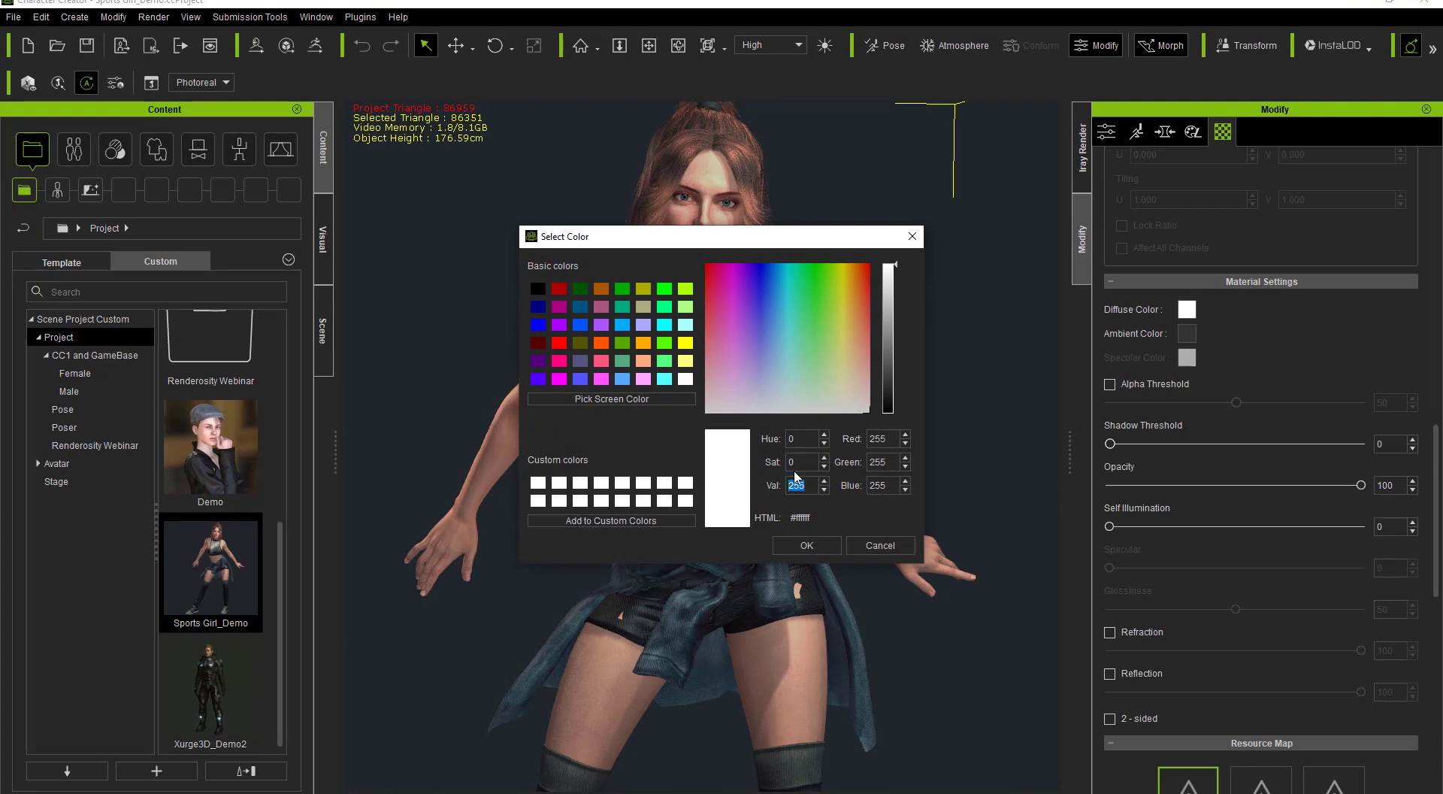
pyautogui.write('0')
pyautogui.press('Return')
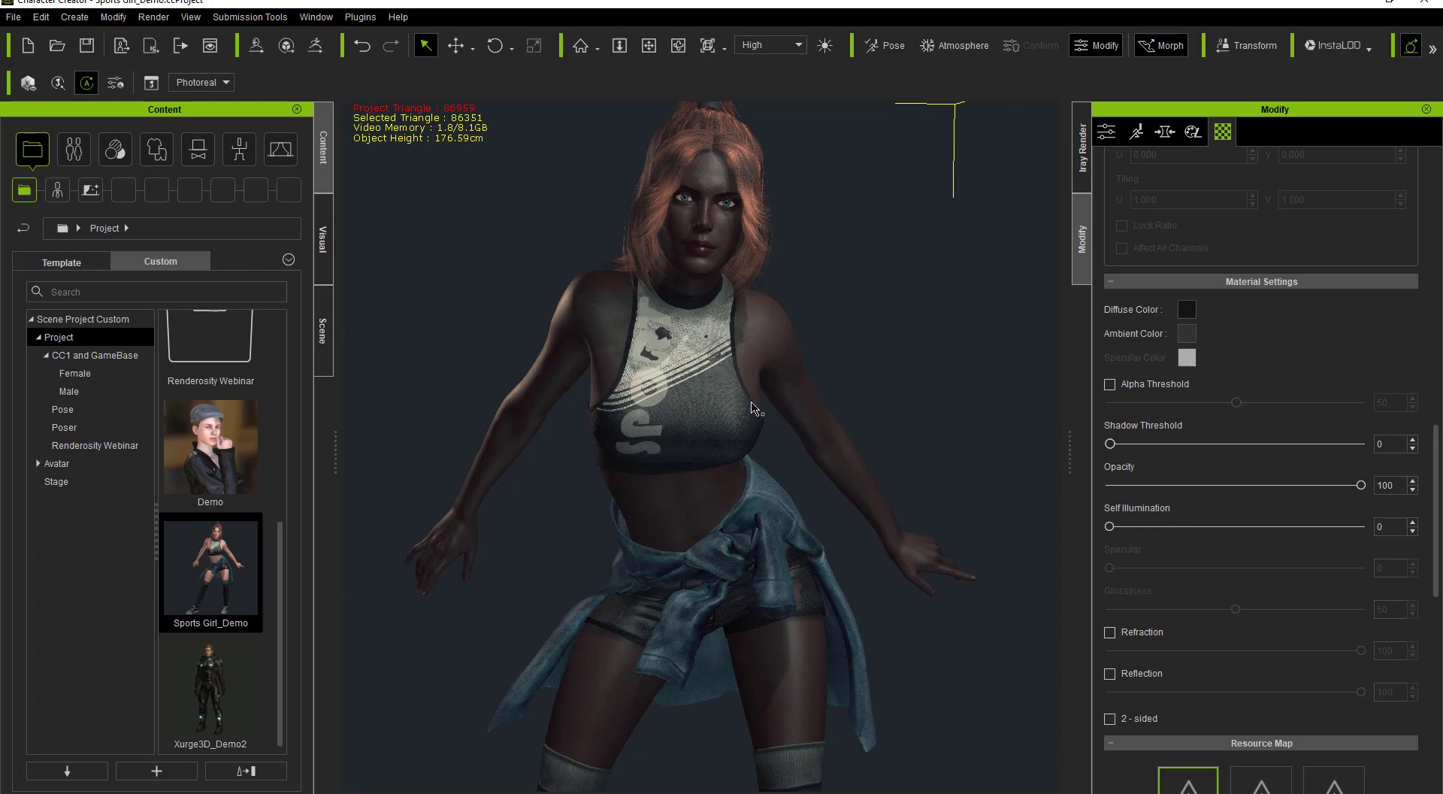
# - Set the CC_Base avatar's display to Smooth and check the body beneath the clothing down to the legs
pyautogui.click(324, 309)
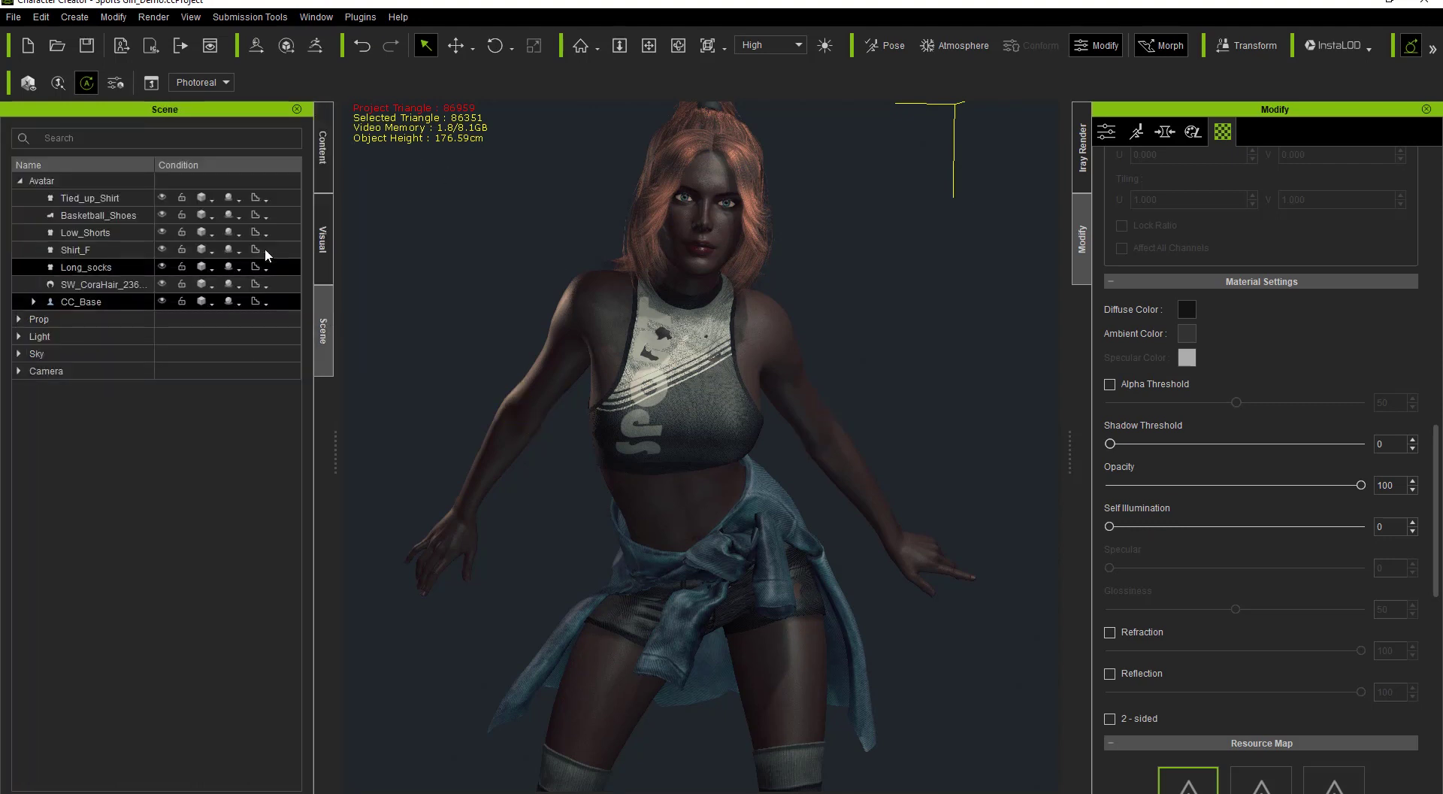
pyautogui.click(210, 305)
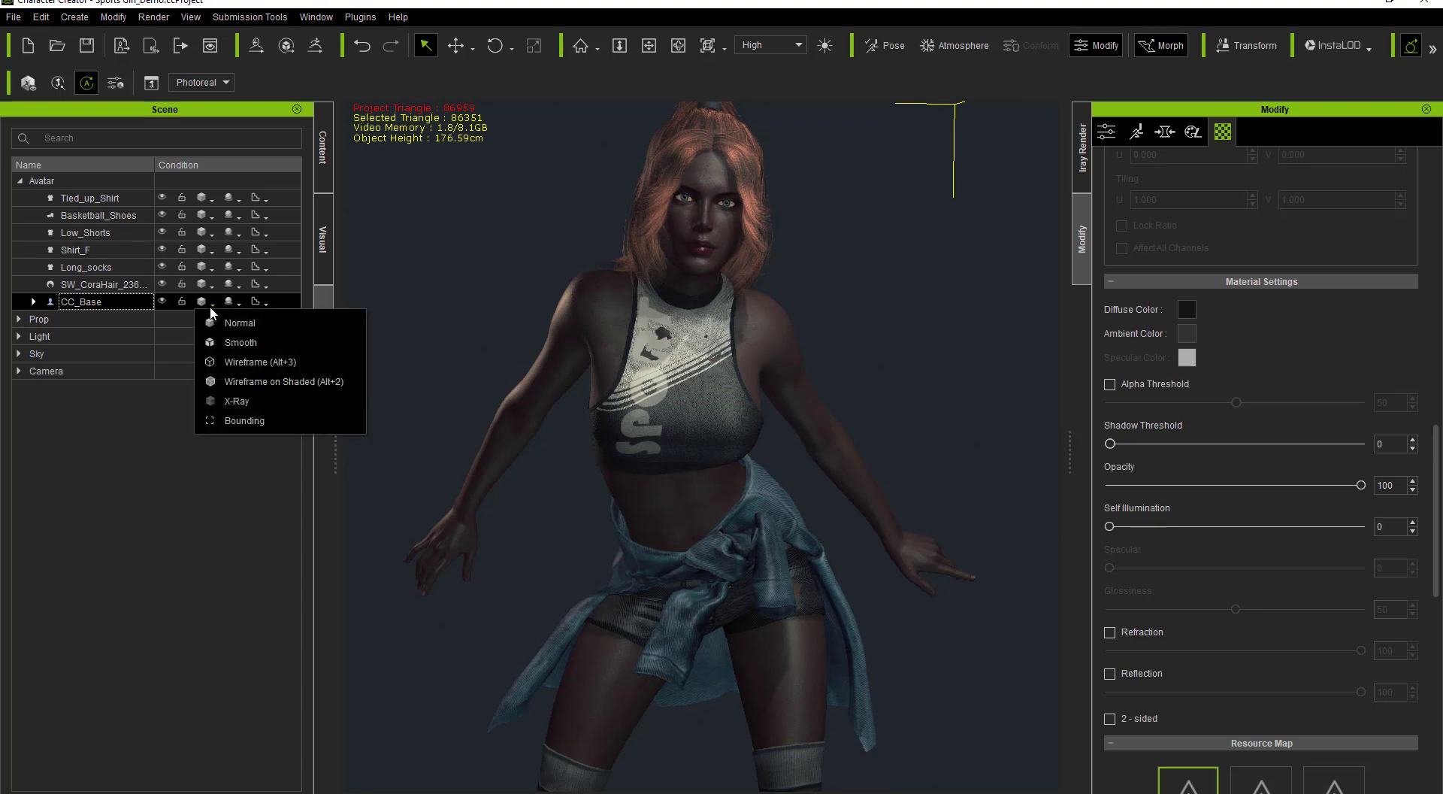
pyautogui.click(230, 340)
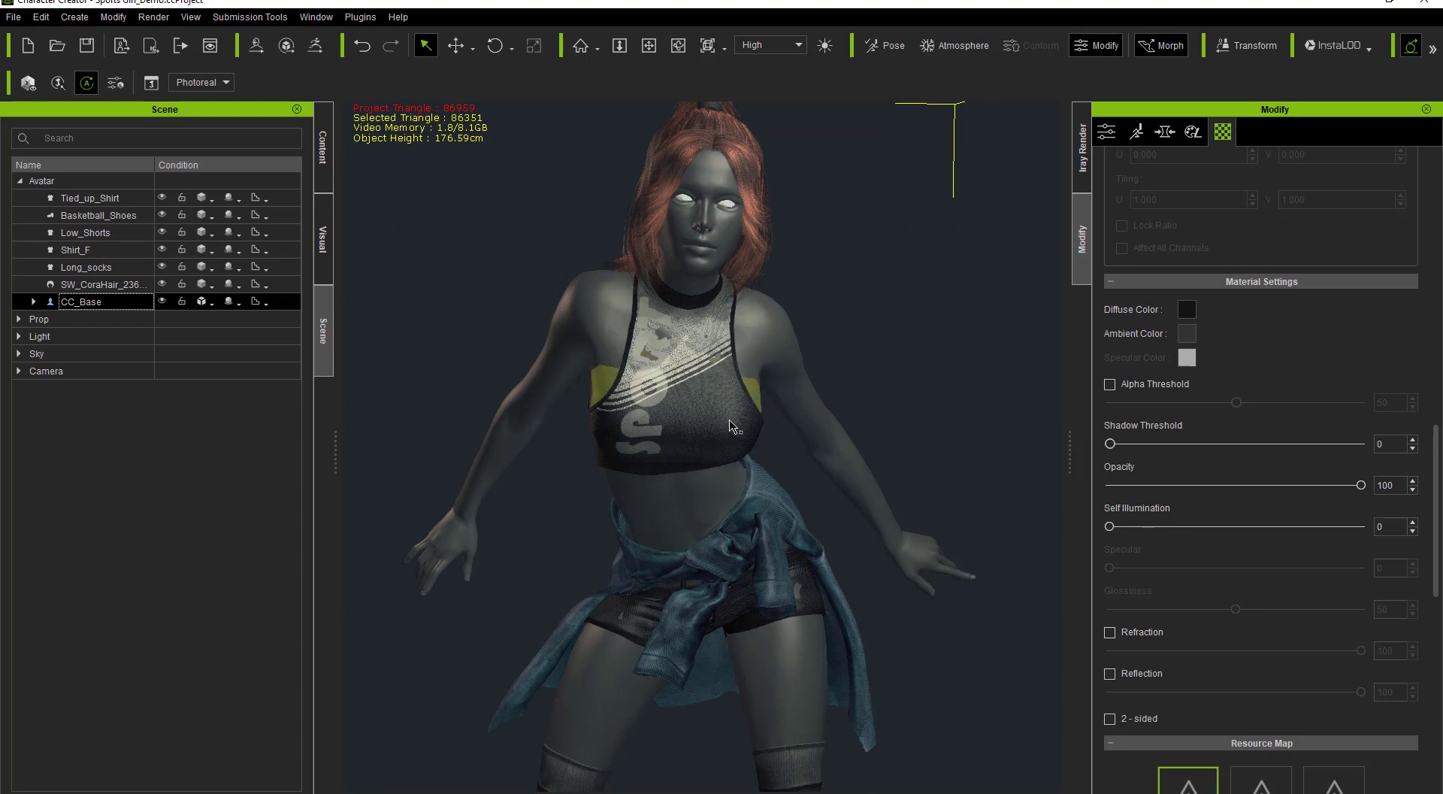
pyautogui.moveTo(786, 683); pyautogui.dragTo(764, 513, button='middle')
pyautogui.moveTo(751, 548); pyautogui.dragTo(782, 554, button='right')
# - Apply the 0_T Pose from the Motion templates to the CC_Base avatar
pyautogui.click(323, 148)
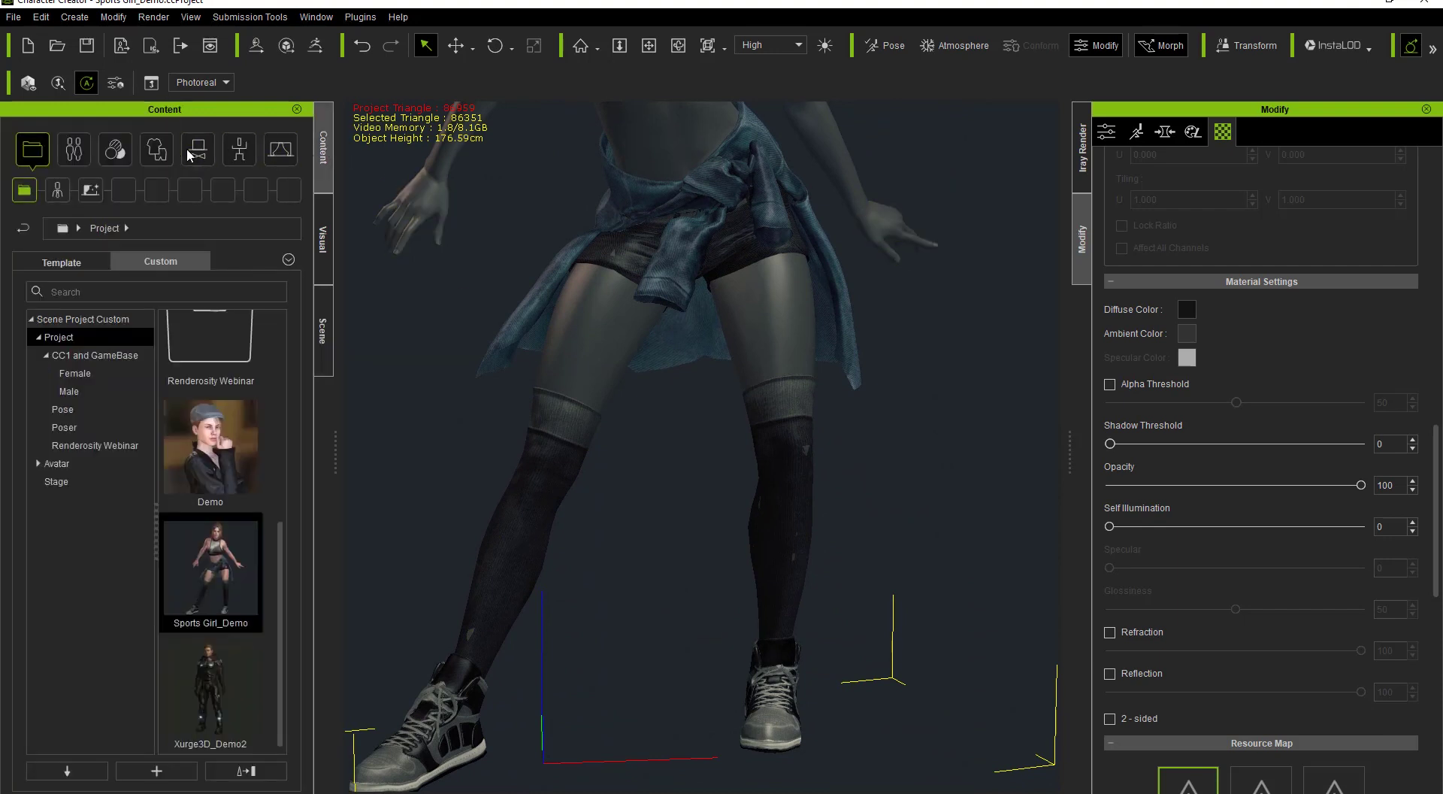
pyautogui.click(241, 151)
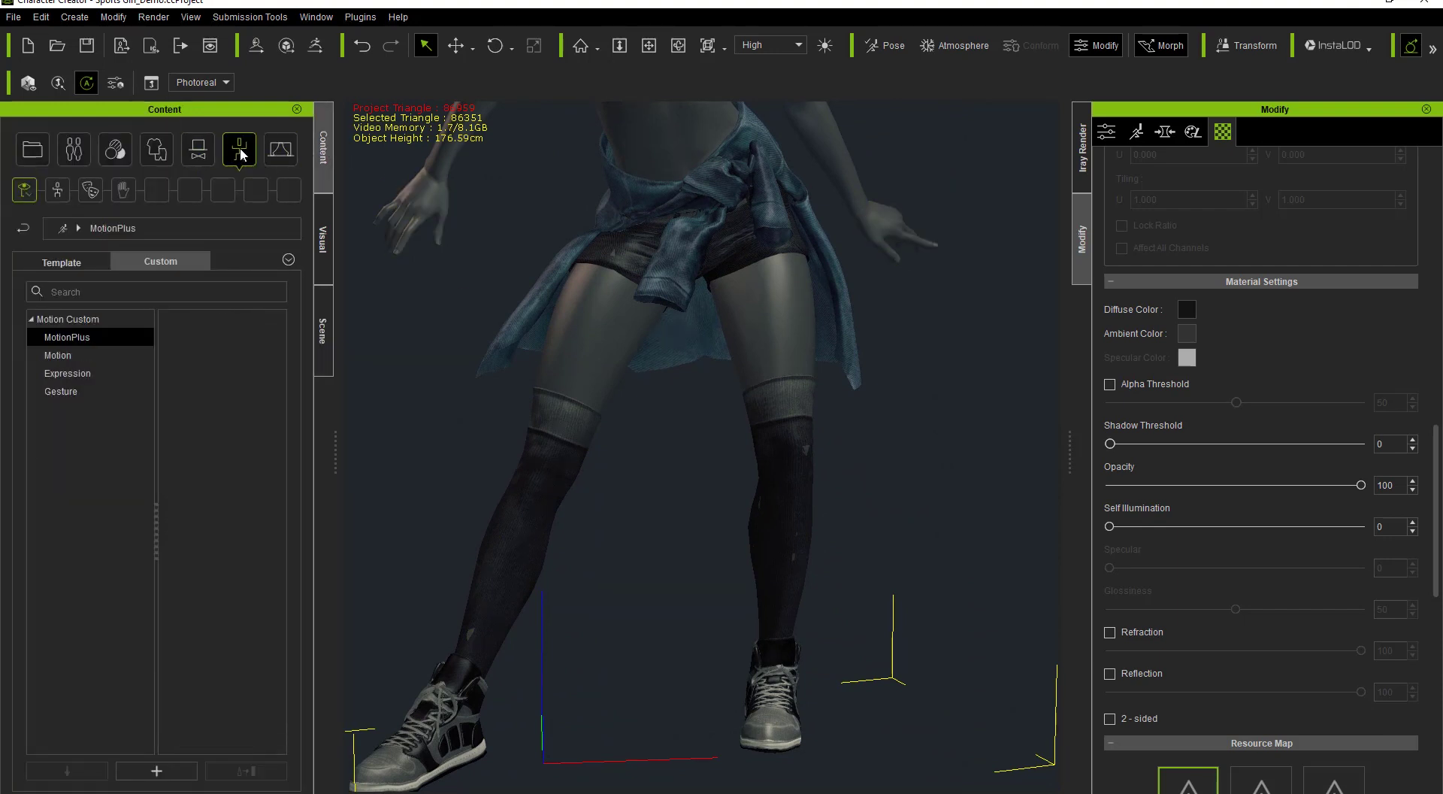
pyautogui.click(79, 265)
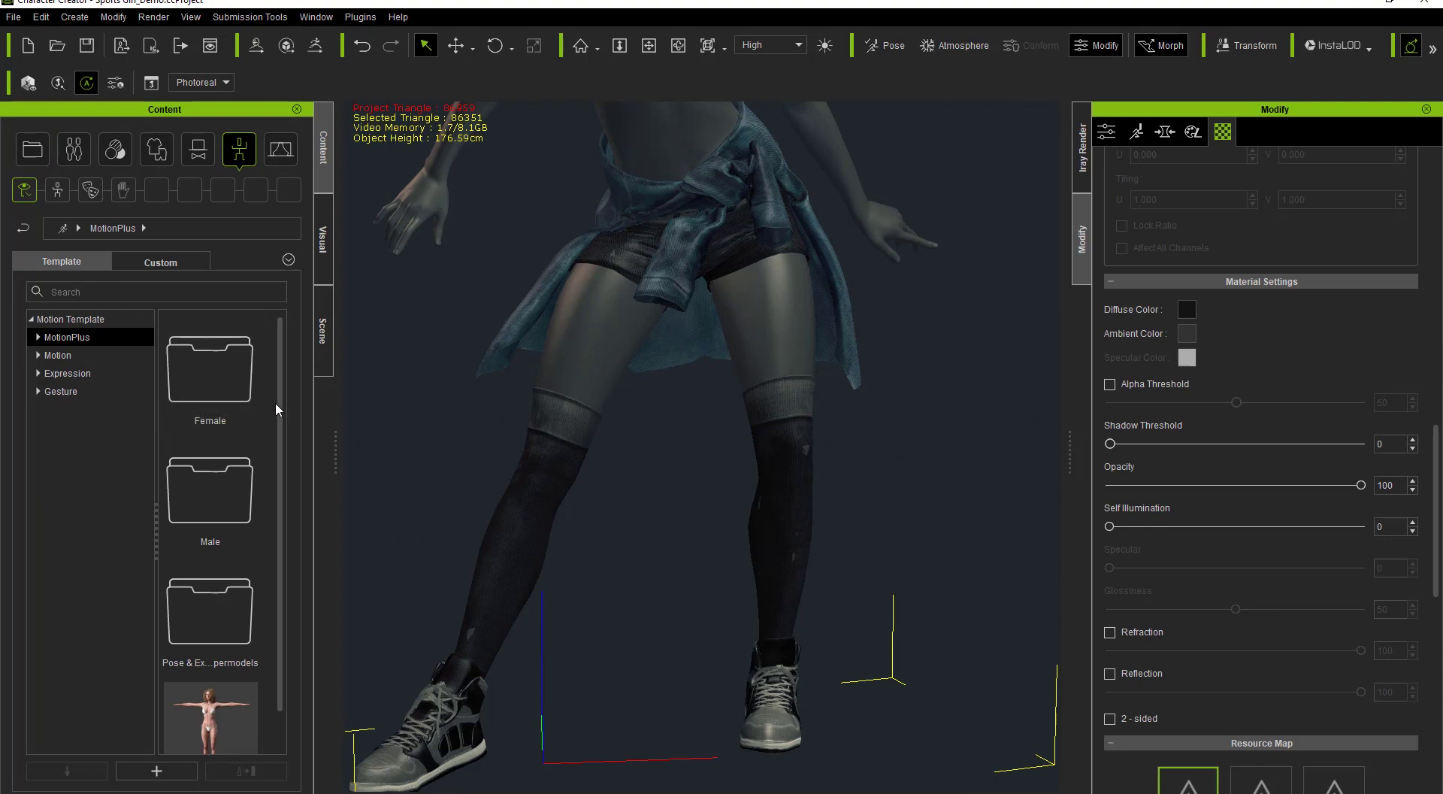
pyautogui.scroll(-1, 267, 488)
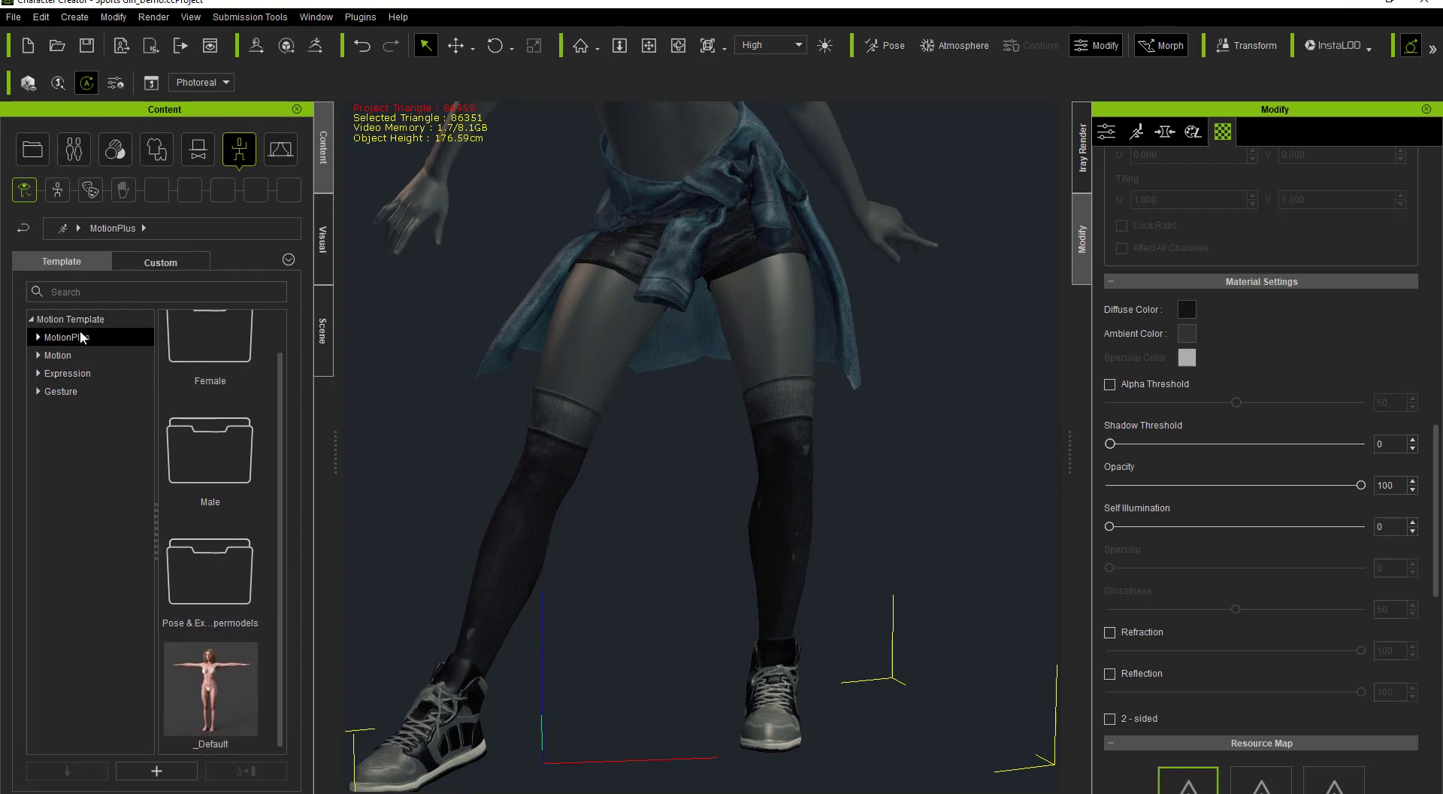
pyautogui.doubleClick(58, 355)
pyautogui.moveTo(279, 376); pyautogui.dragTo(279, 666)
pyautogui.doubleClick(233, 572)
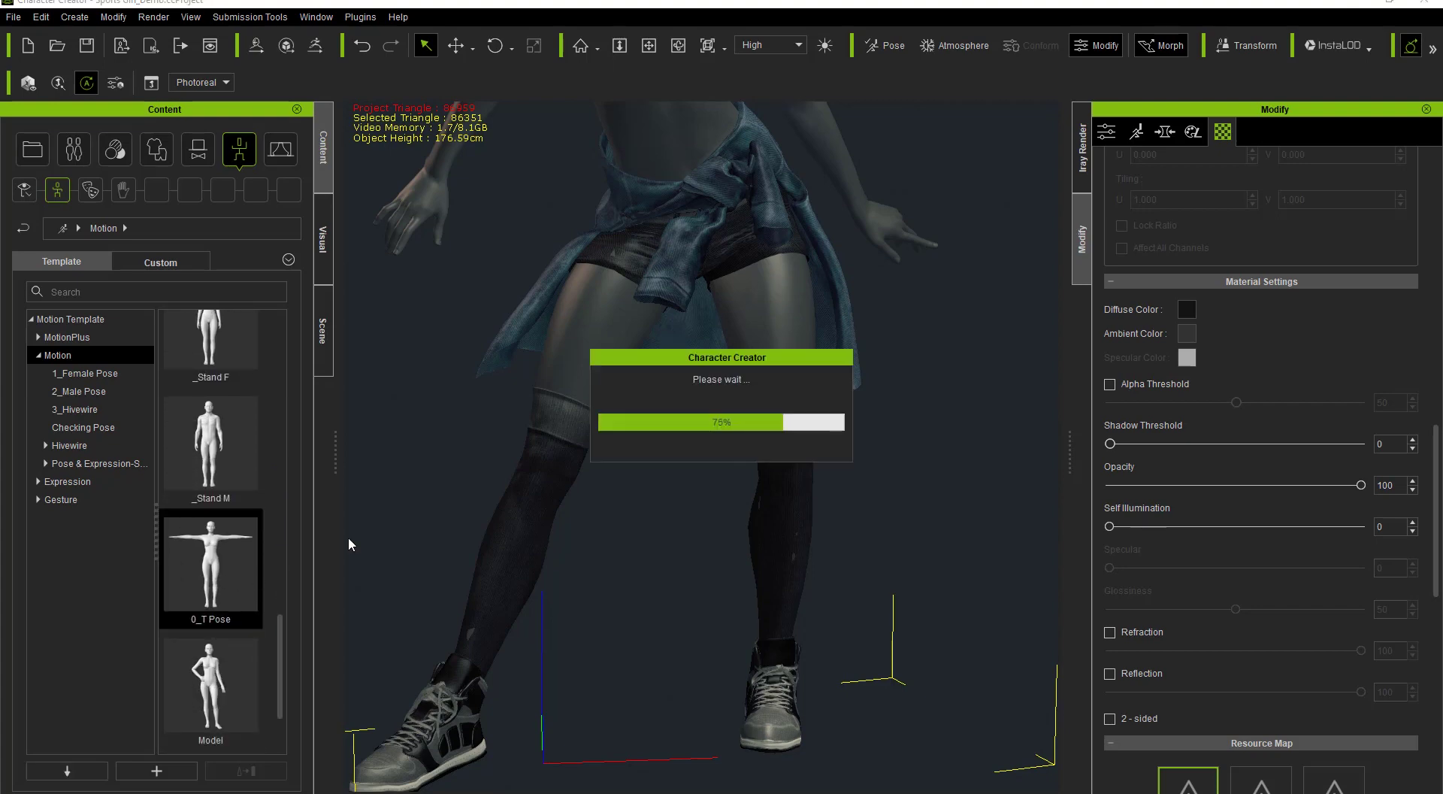
# - Inspect the long socks for skin poking through, and open their body mesh hiding settings with the Advanced body groups
pyautogui.moveTo(712, 329); pyautogui.dragTo(806, 300, button='middle')
pyautogui.moveTo(757, 632); pyautogui.dragTo(766, 490, button='middle')
pyautogui.moveTo(753, 522)
pyautogui.mouseDown(button='right')
pyautogui.moveTo(93, 531)
pyautogui.moveTo(799, 525)
pyautogui.moveTo(743, 525)
pyautogui.mouseUp(button='right')
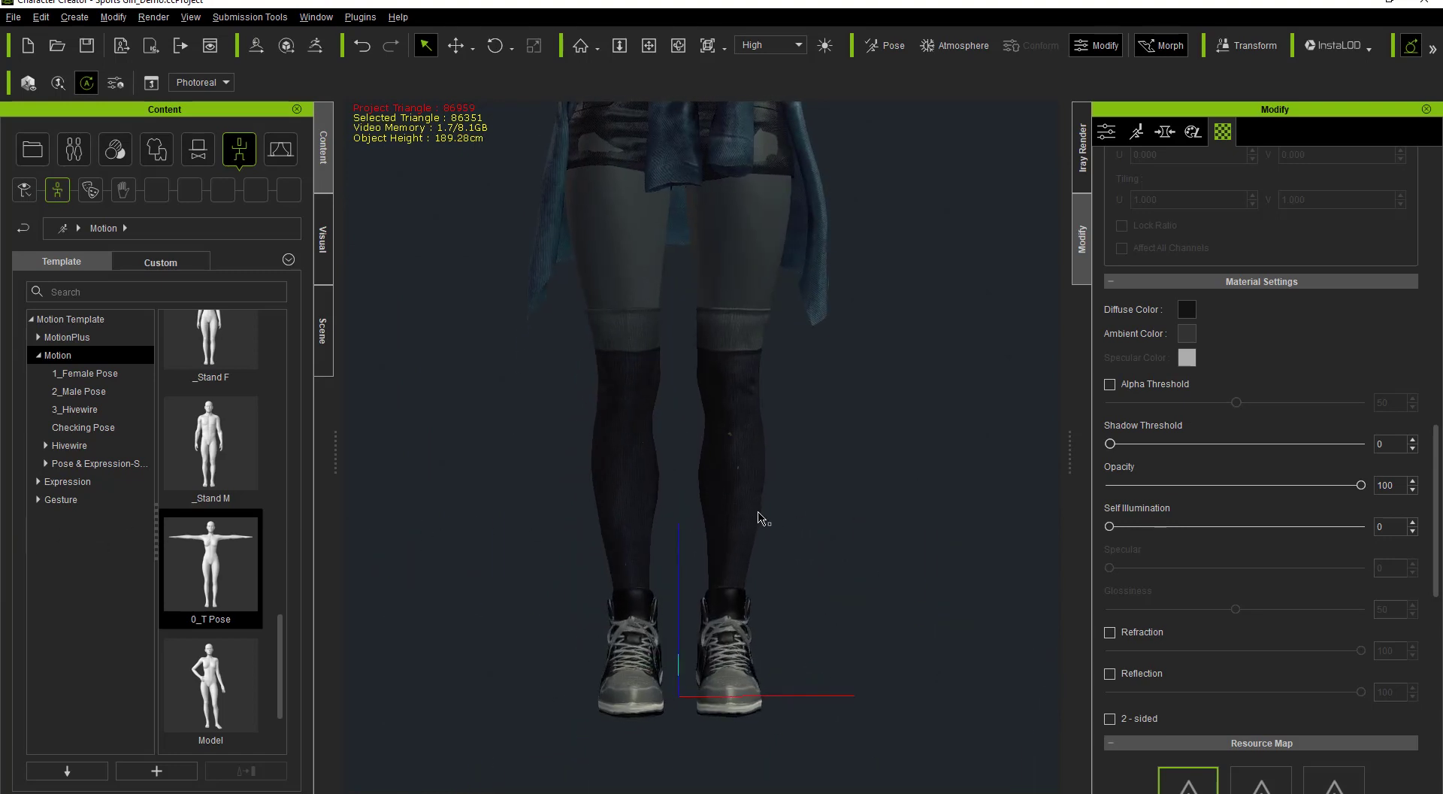
pyautogui.moveTo(750, 597); pyautogui.dragTo(635, 564, button='right')
pyautogui.scroll(3, 740, 552)
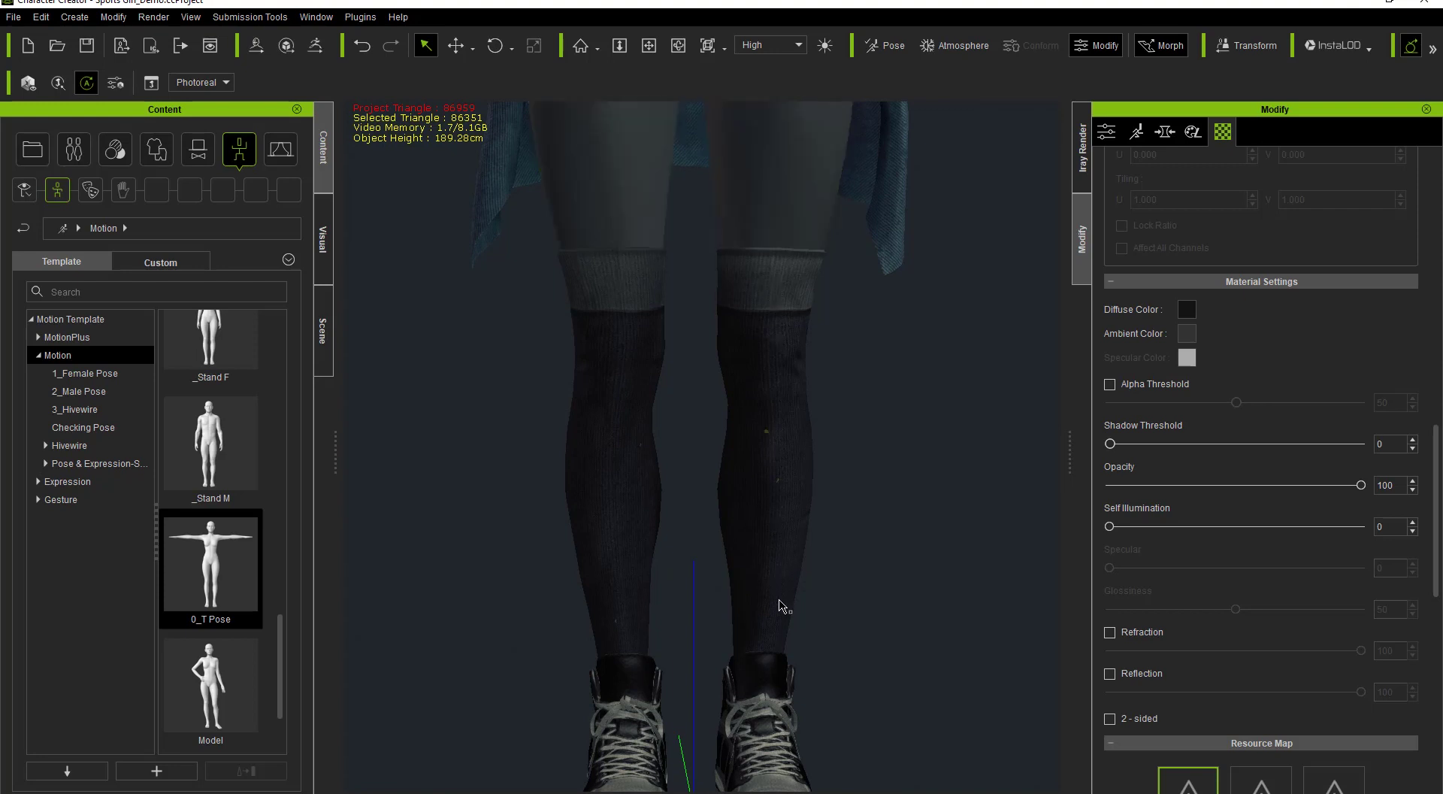
pyautogui.click(1109, 133)
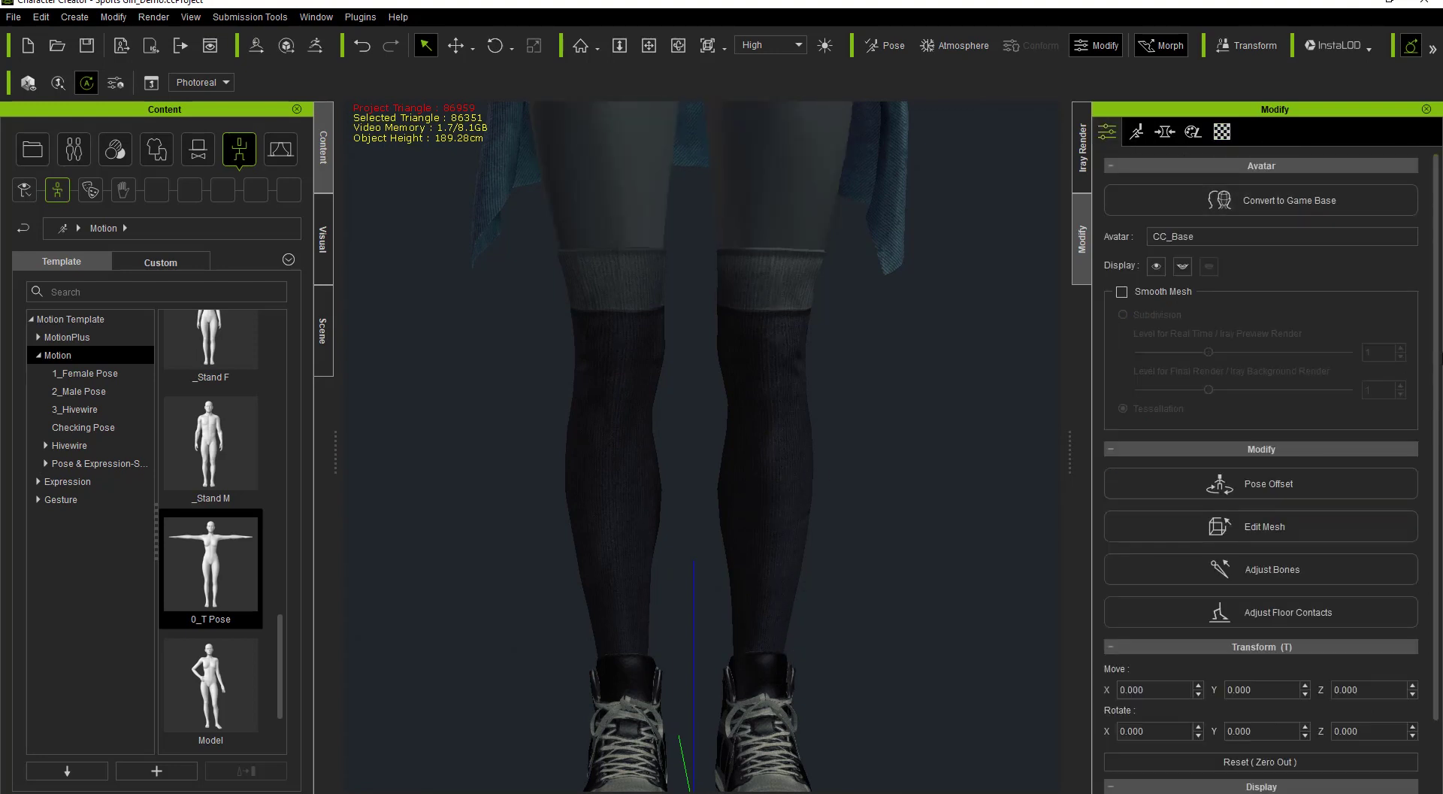
pyautogui.scroll(-1, 1439, 340)
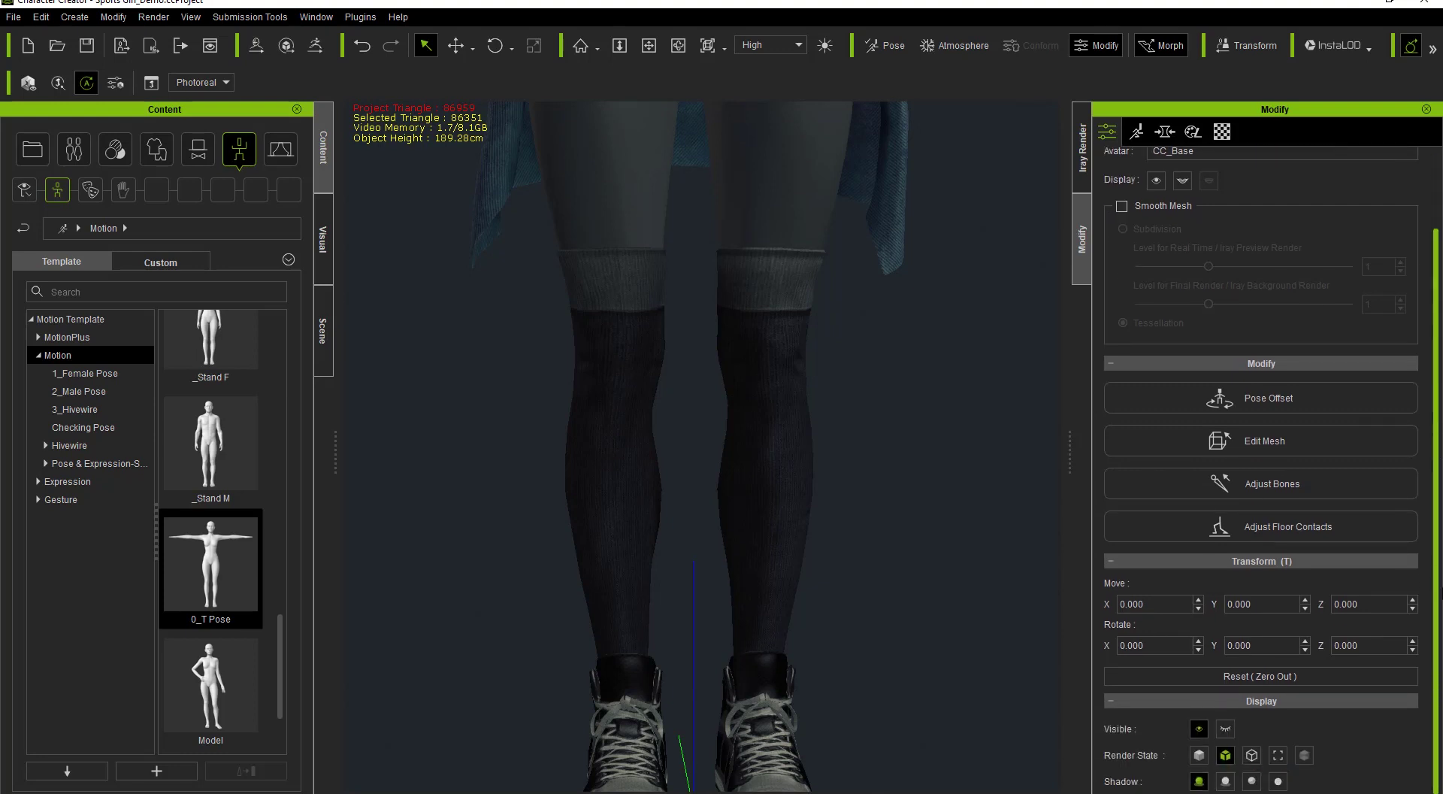
pyautogui.click(768, 453)
pyautogui.click(1284, 720)
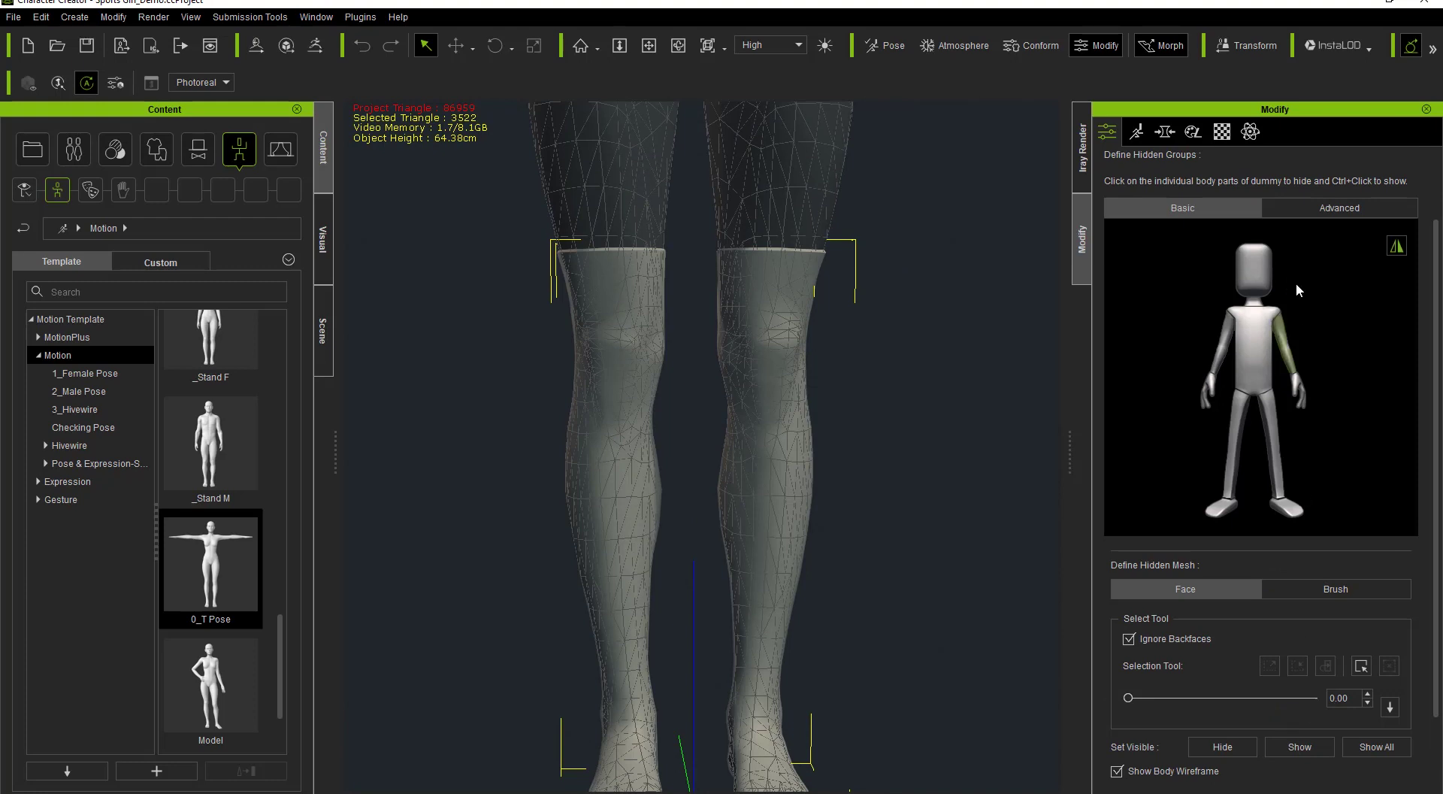
pyautogui.click(1323, 213)
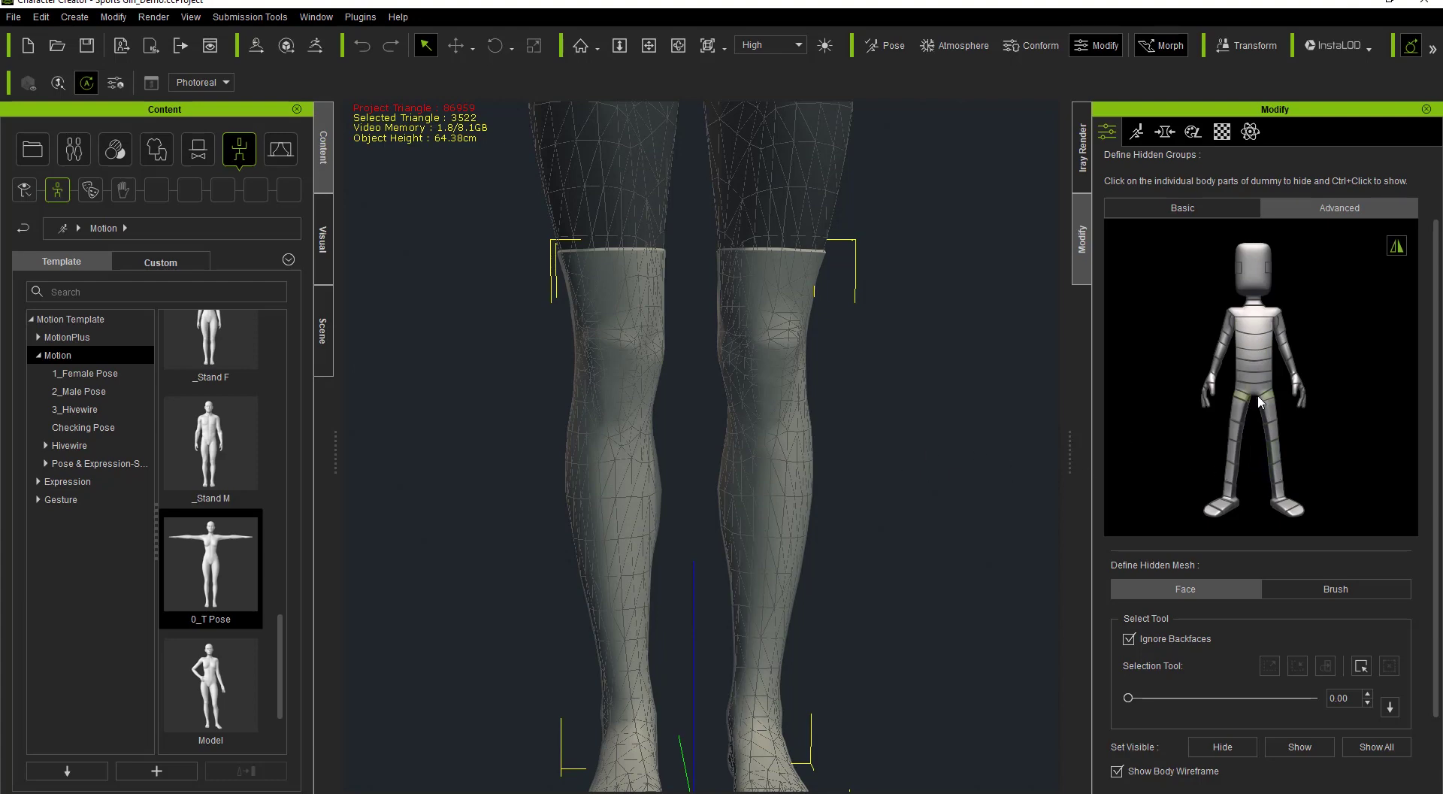
# - Try hiding the body's thigh groups under Advanced, and show them again
pyautogui.moveTo(907, 280); pyautogui.dragTo(876, 573, button='middle')
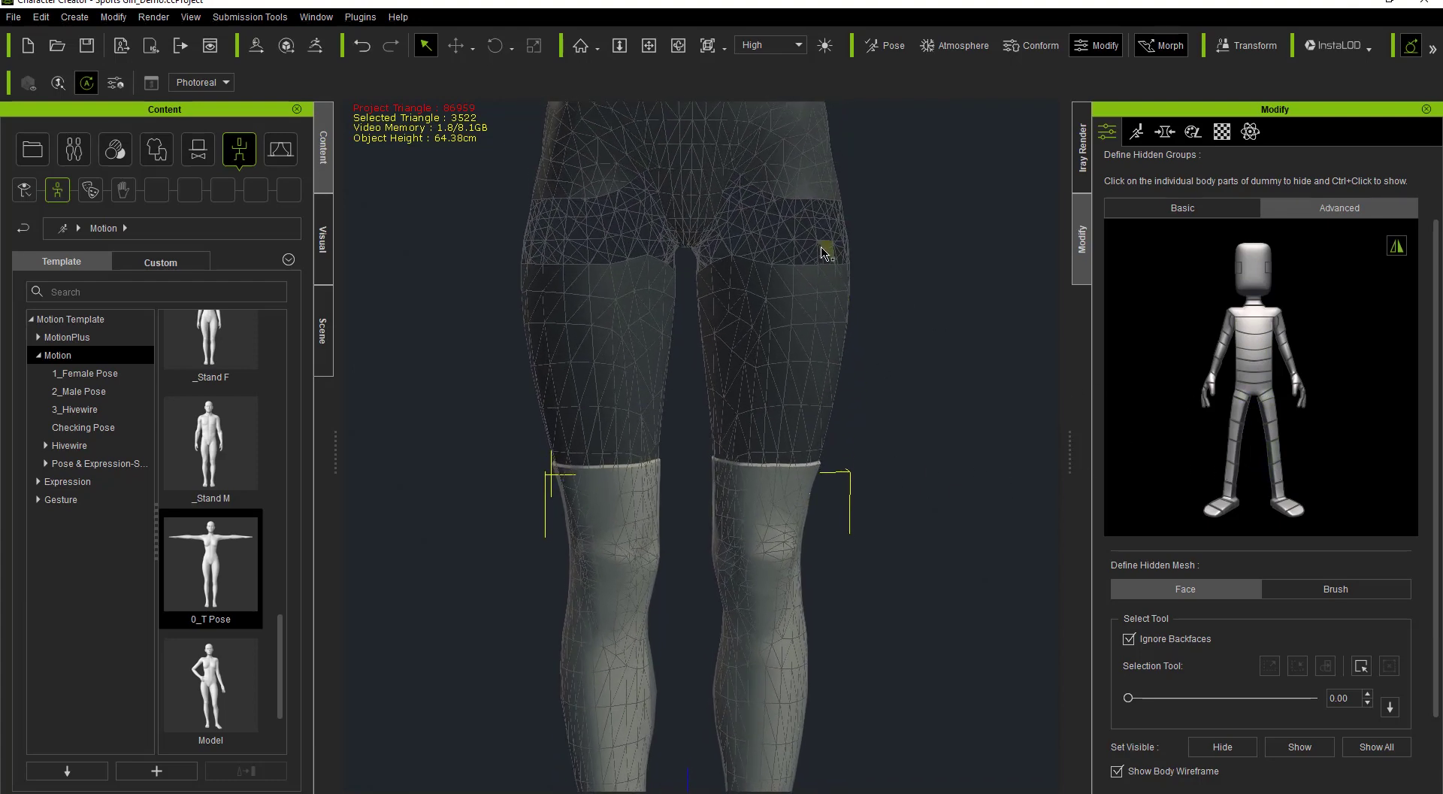
pyautogui.click(1275, 419)
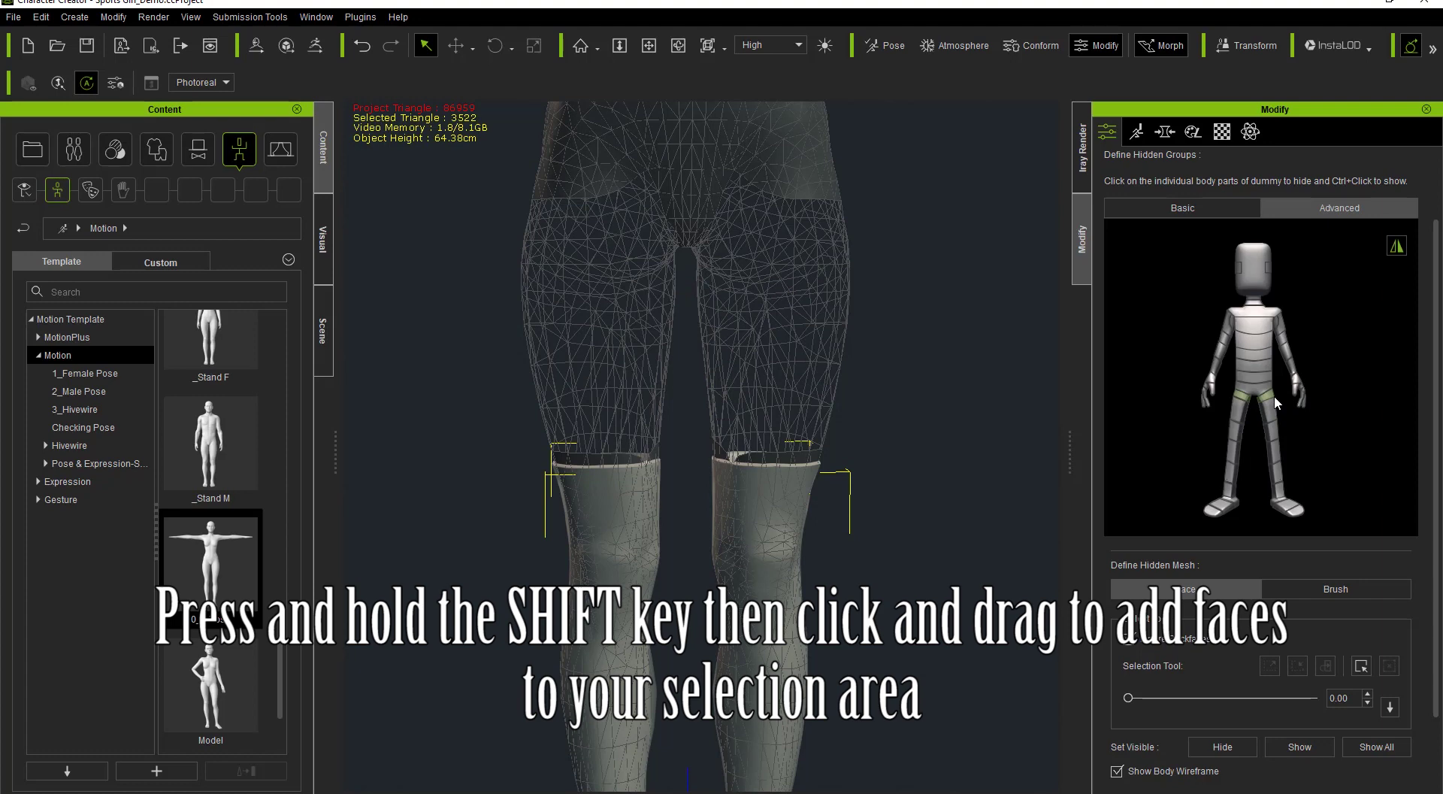
pyautogui.keyDown('ctrl'); pyautogui.click(1275, 417); pyautogui.keyUp('ctrl')
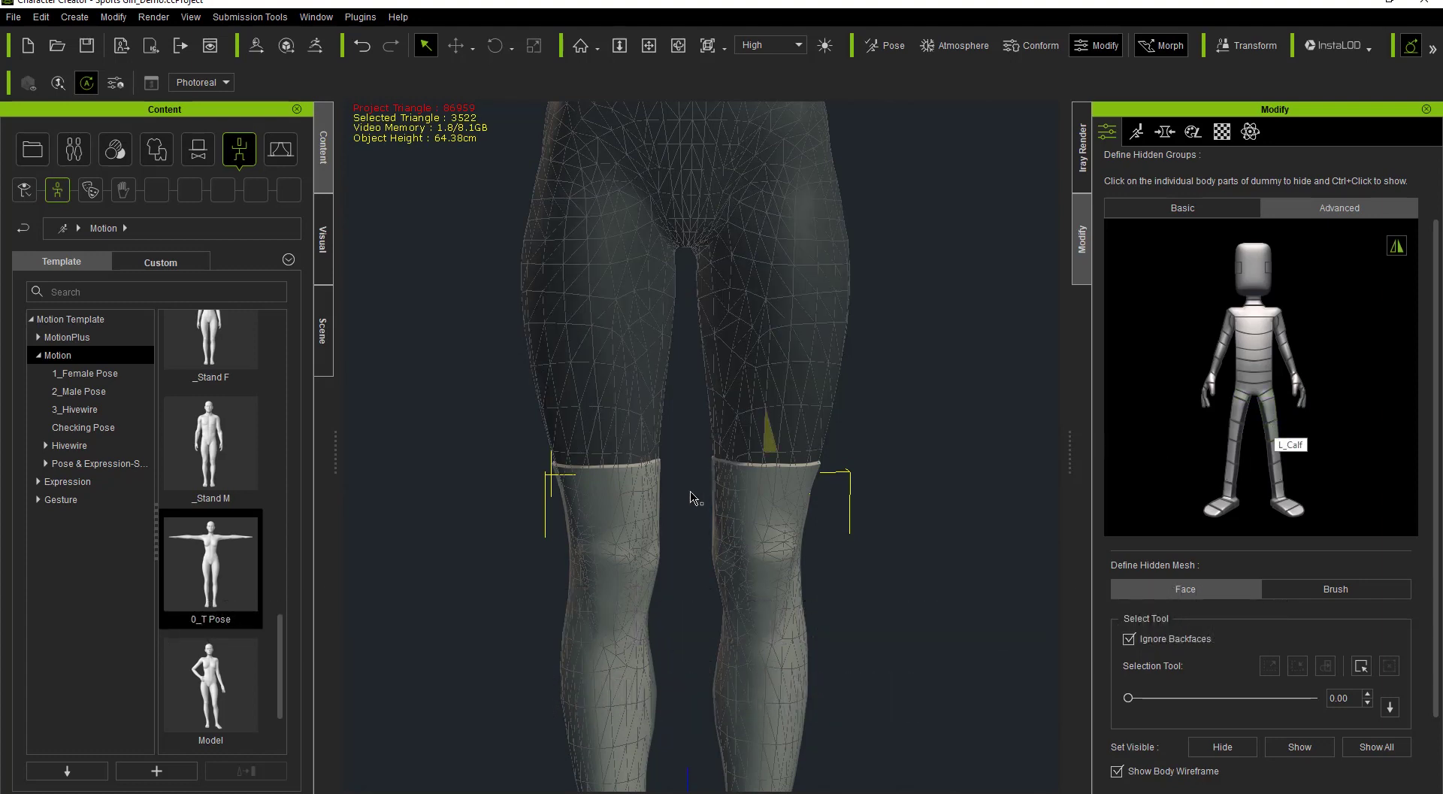
# - Hide the body's calf and foot groups beneath the long socks, keeping the thigh groups shown
pyautogui.moveTo(724, 490); pyautogui.dragTo(741, 254, button='middle')
pyautogui.moveTo(969, 468); pyautogui.dragTo(856, 447, button='right')
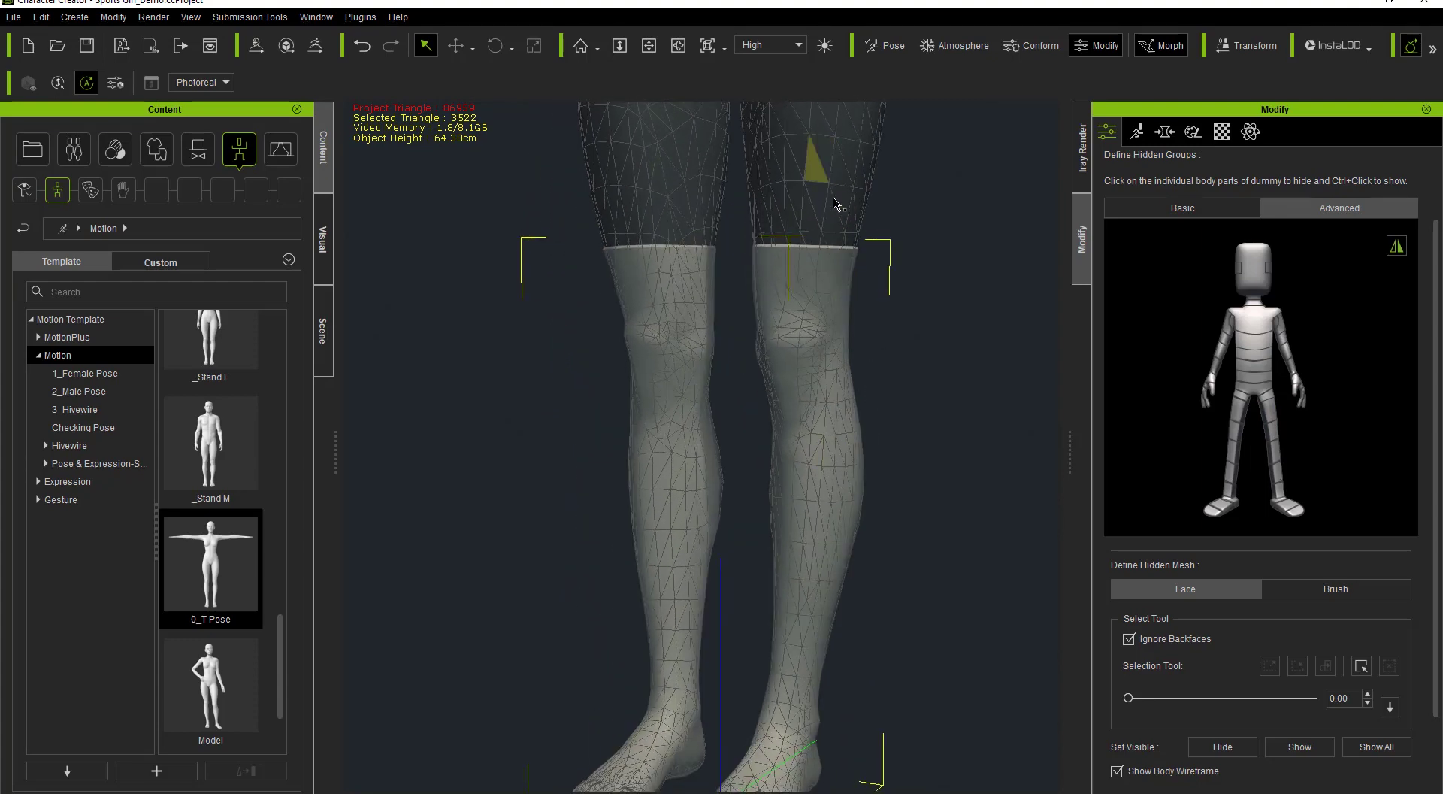
pyautogui.click(1275, 438)
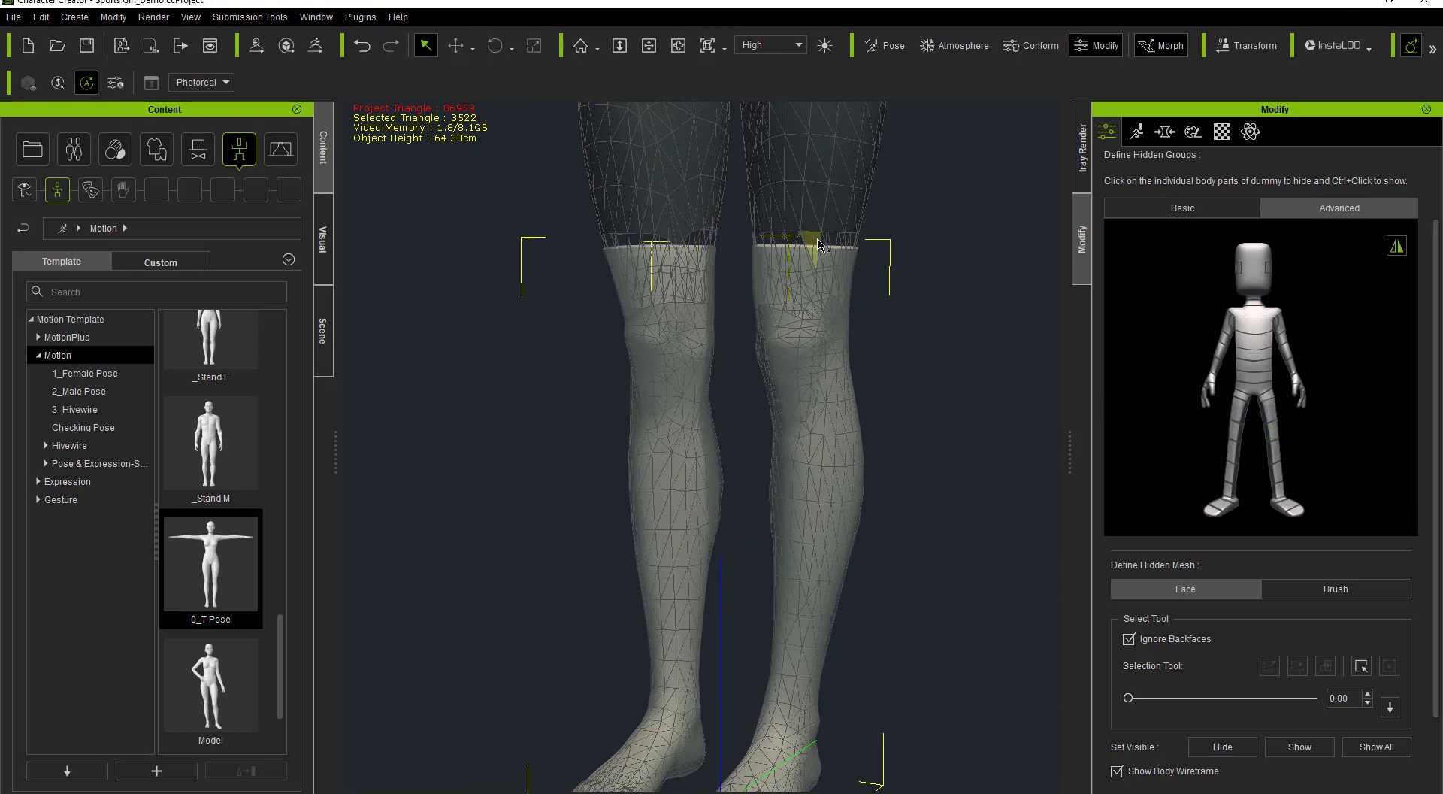
pyautogui.keyDown('ctrl'); pyautogui.click(1274, 436); pyautogui.keyUp('ctrl')
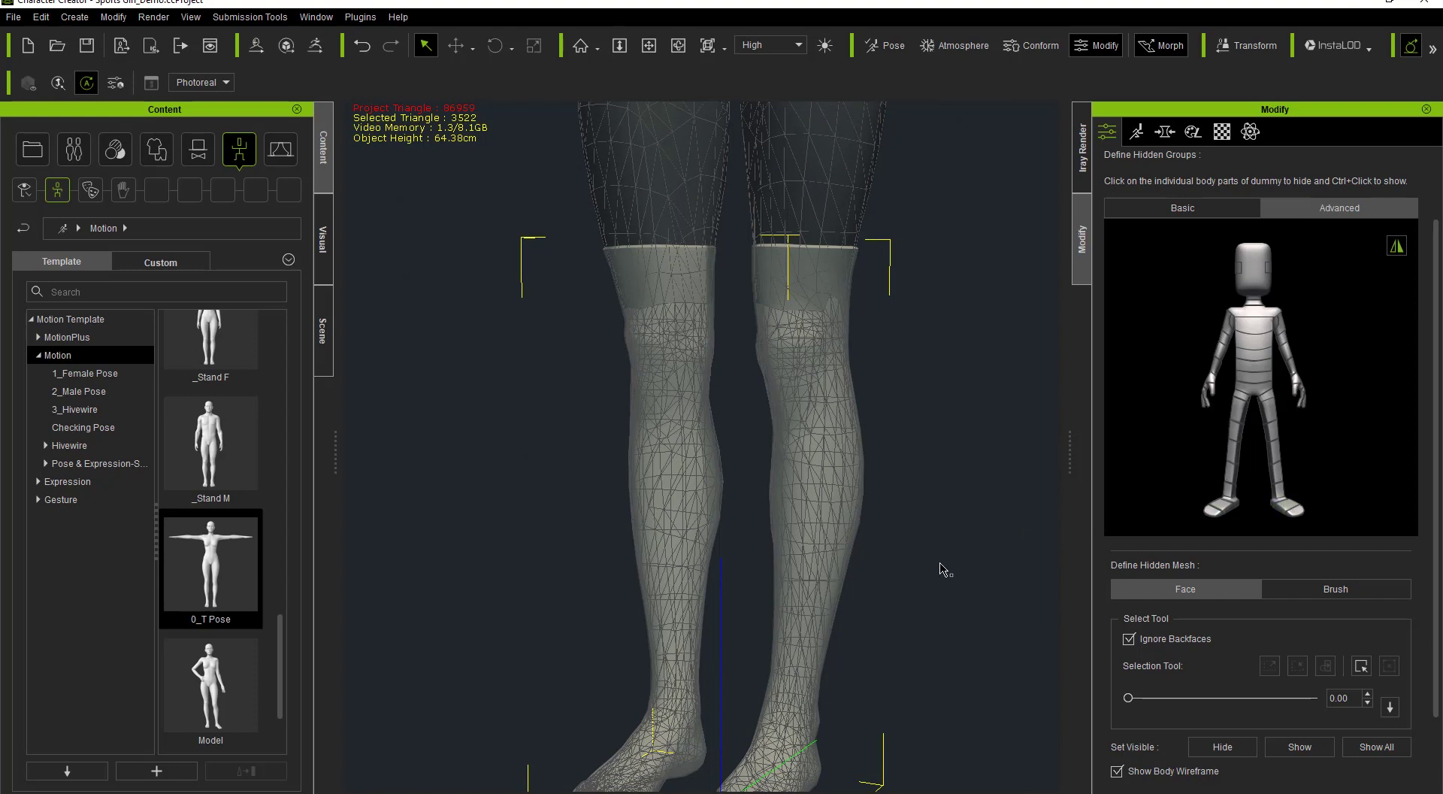
# - Turn off the Long_socks' visibility in the scene and inspect the hidden lower-leg mesh
pyautogui.click(324, 323)
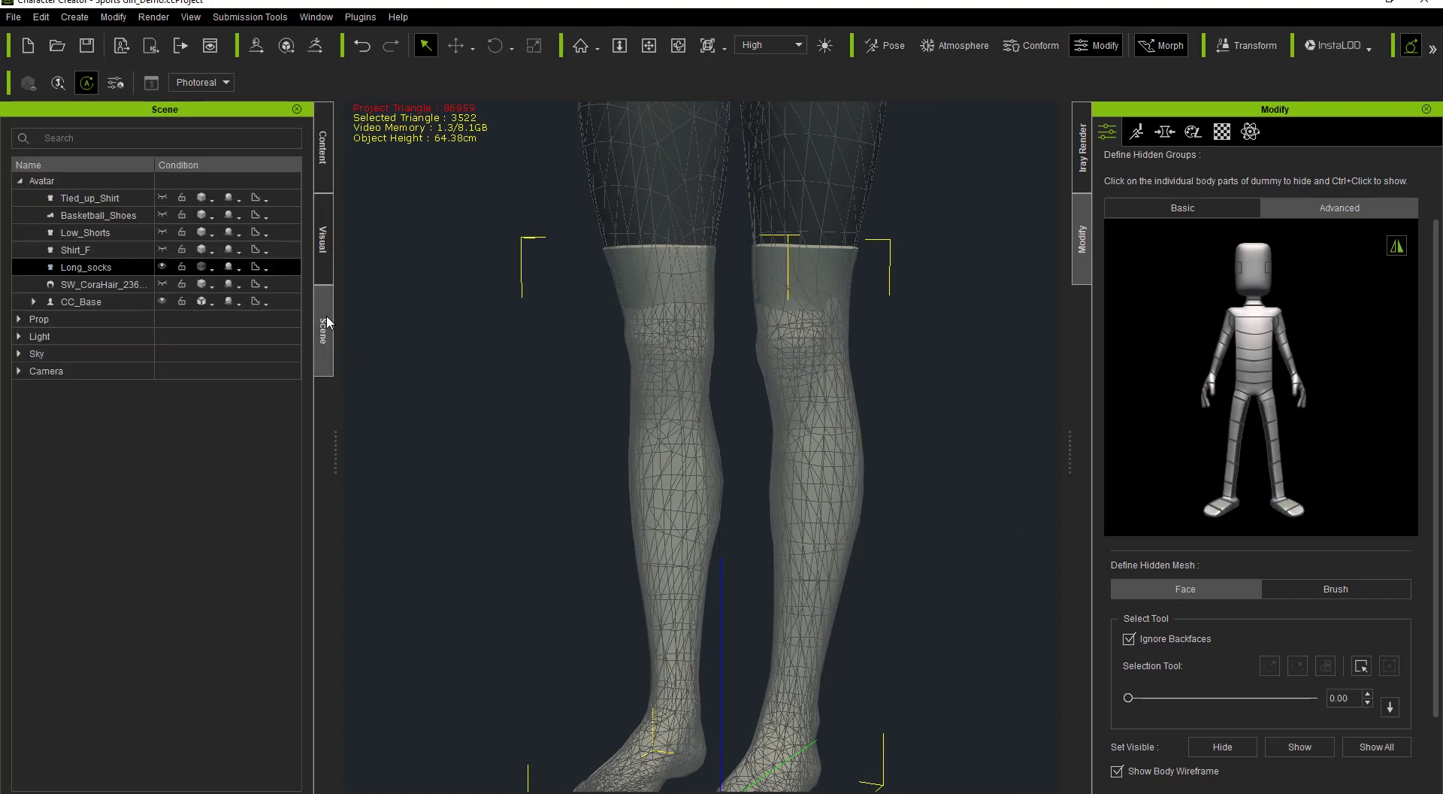
pyautogui.click(163, 268)
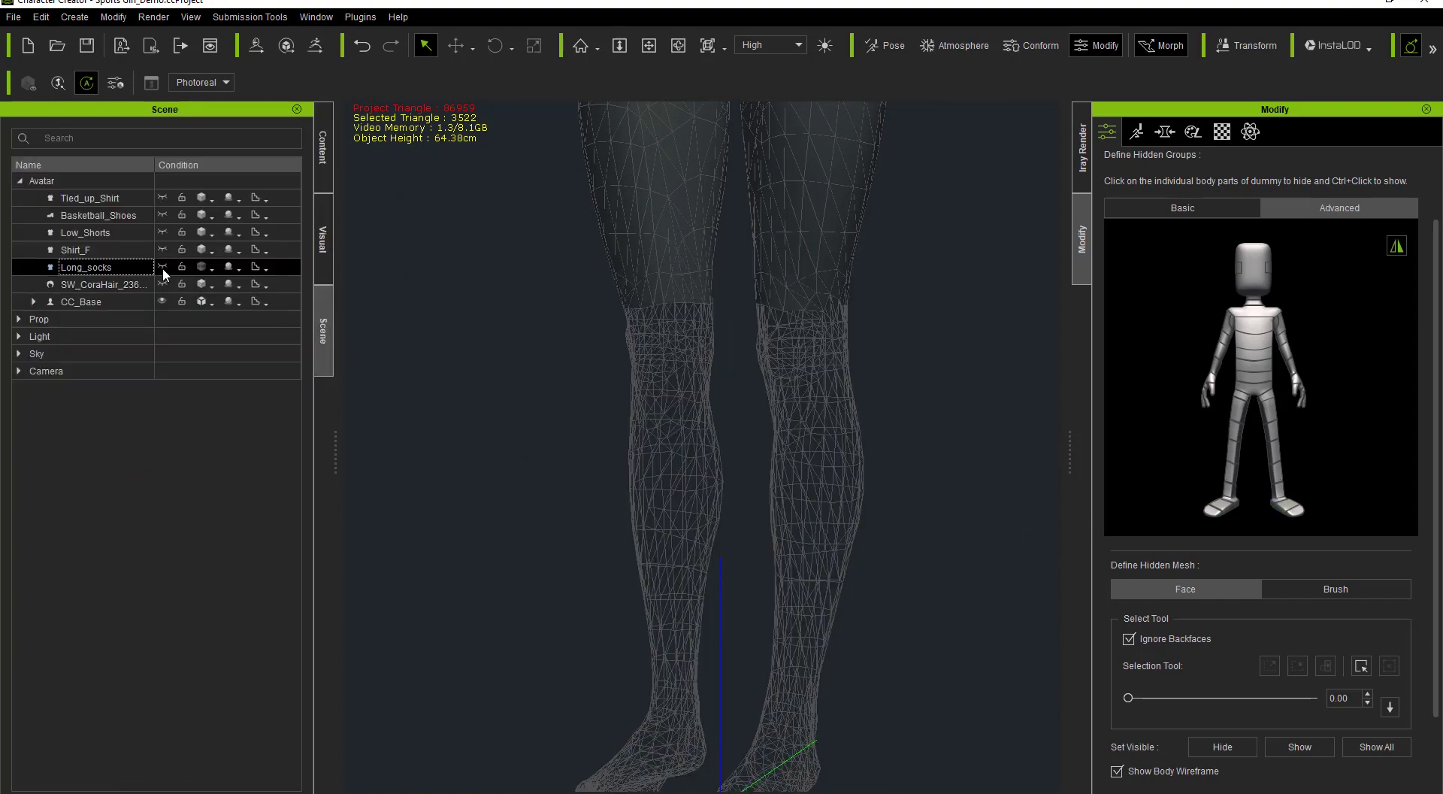
pyautogui.moveTo(799, 312)
pyautogui.mouseDown(button='middle')
pyautogui.moveTo(812, 194)
pyautogui.moveTo(805, 242)
pyautogui.moveTo(824, 281)
pyautogui.moveTo(791, 305)
pyautogui.mouseUp(button='middle')
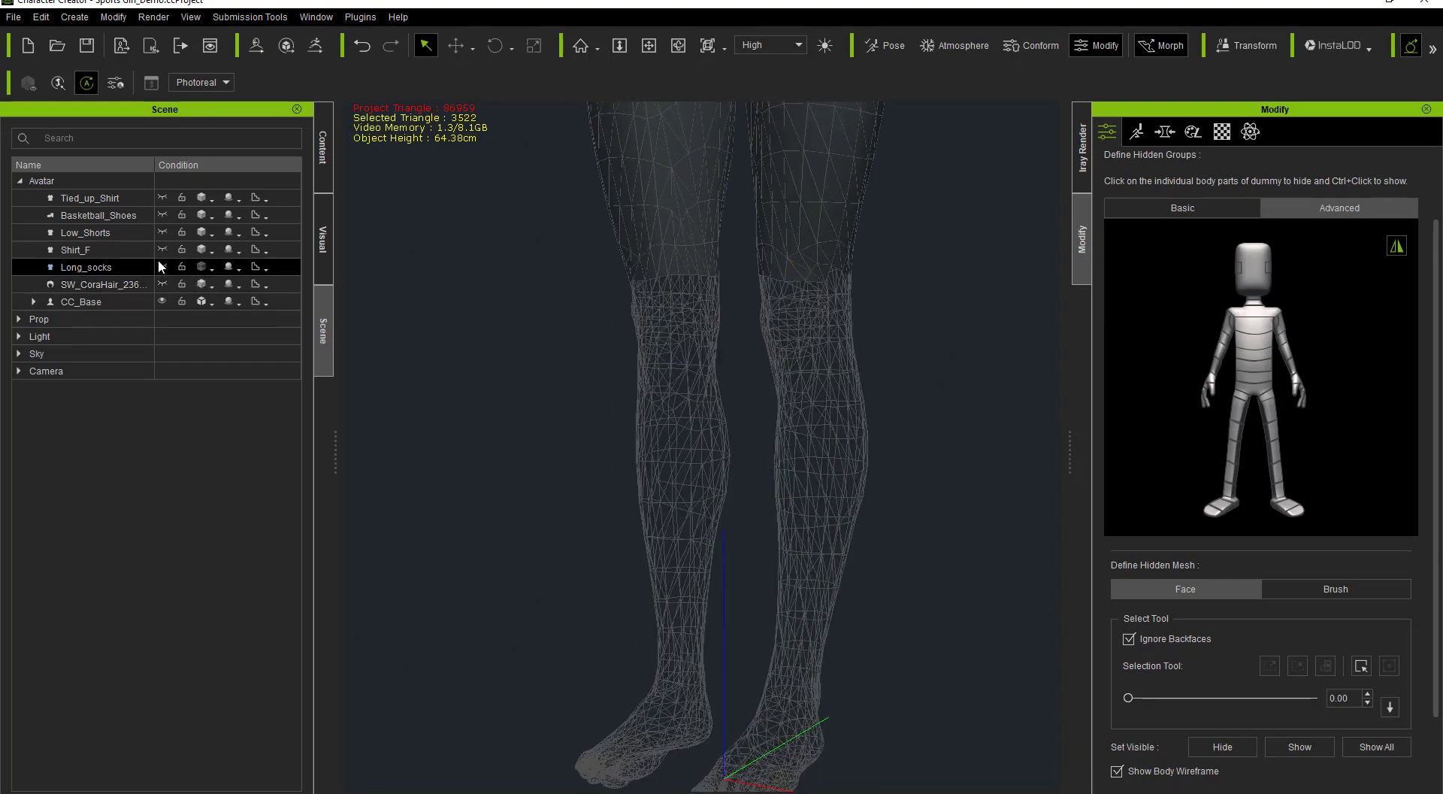
# - Set the Long_socks' display to Normal and make them visible again to check the legs
pyautogui.click(211, 268)
pyautogui.click(252, 288)
pyautogui.click(162, 267)
pyautogui.moveTo(568, 453); pyautogui.dragTo(672, 425, button='right')
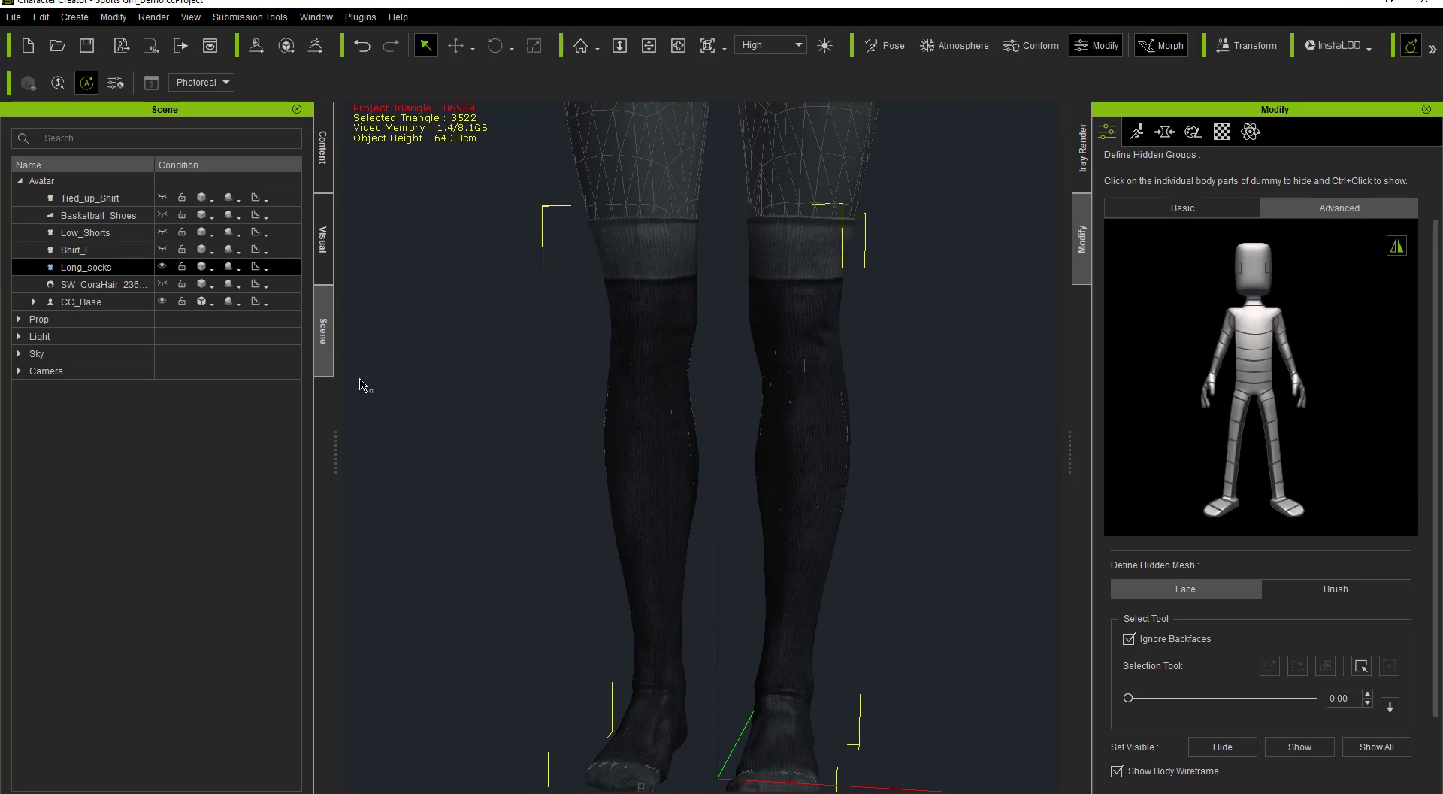
# - Try the Smooth display on the Long_socks, and set them back to Normal
pyautogui.click(212, 269)
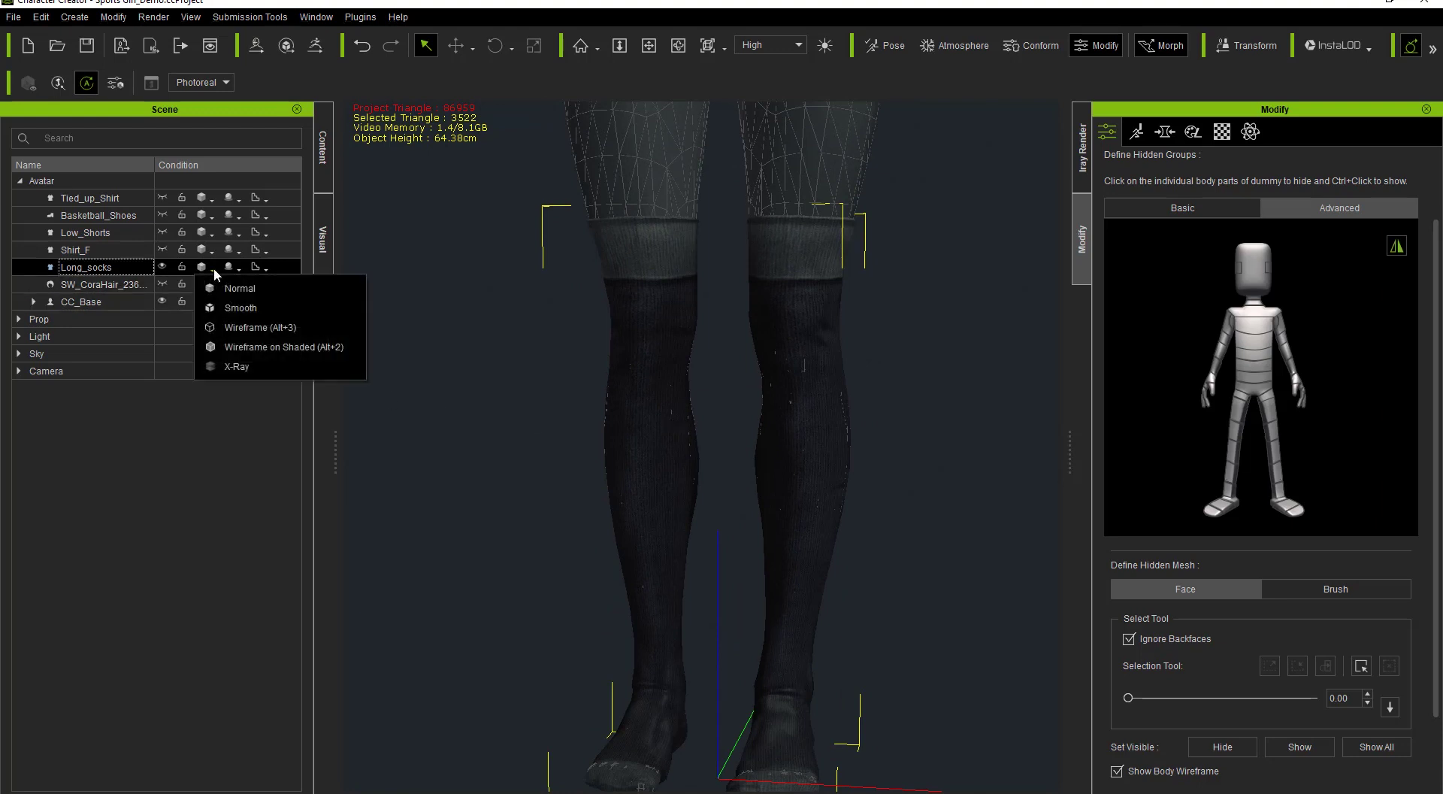
pyautogui.click(235, 305)
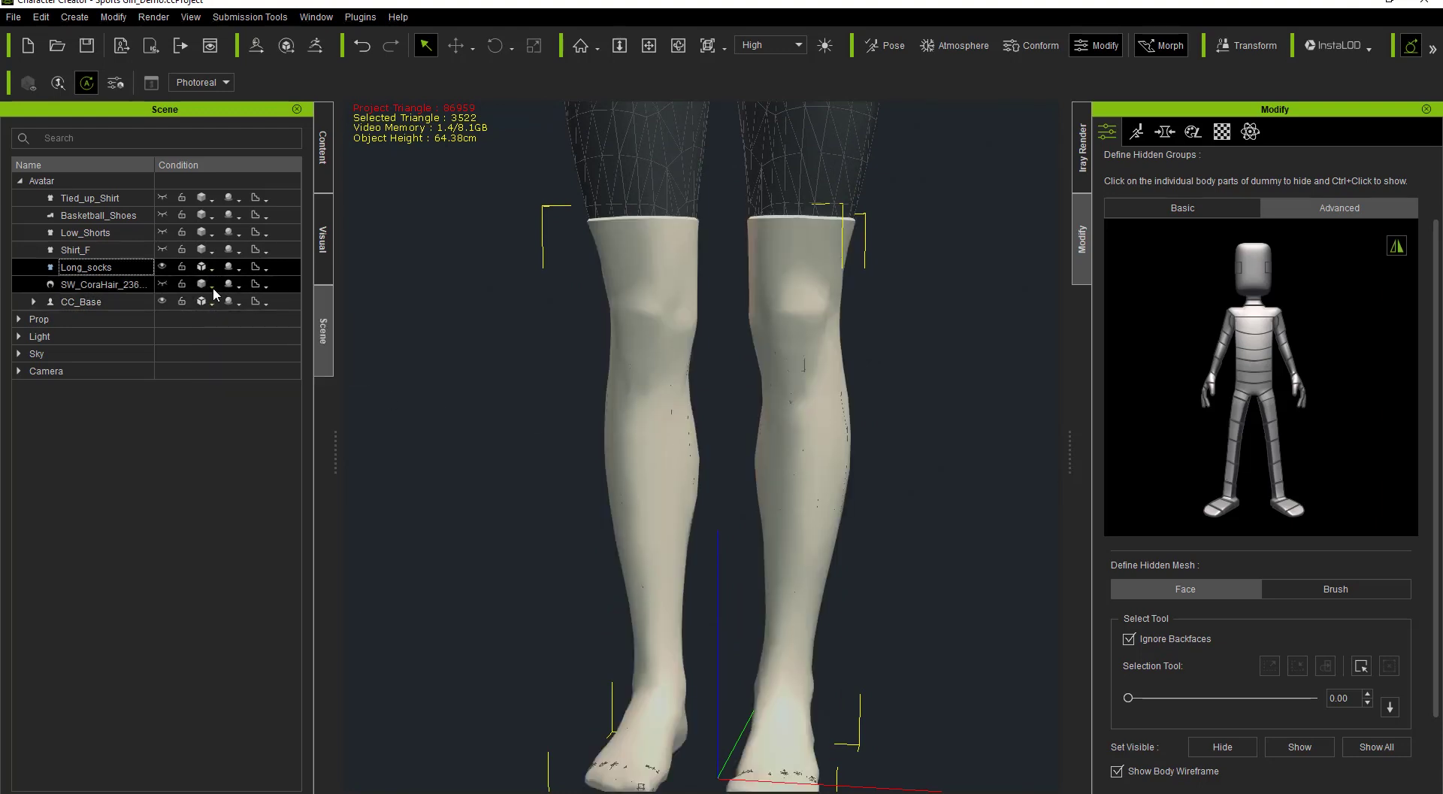
pyautogui.click(210, 269)
pyautogui.click(237, 290)
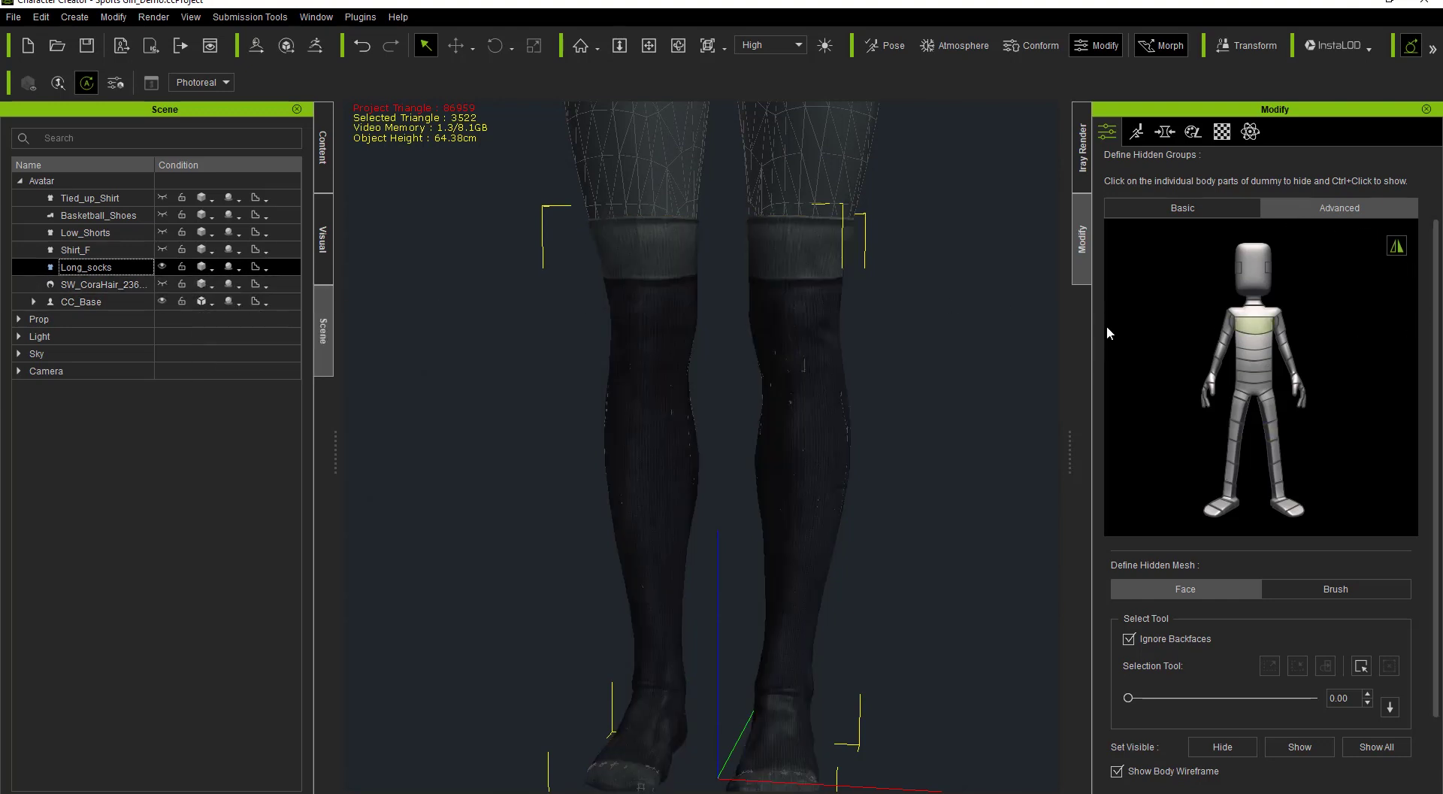
# - Show the Low_Shorts instead of the long socks and set their display to X-Ray
pyautogui.moveTo(893, 285); pyautogui.dragTo(863, 699, button='middle')
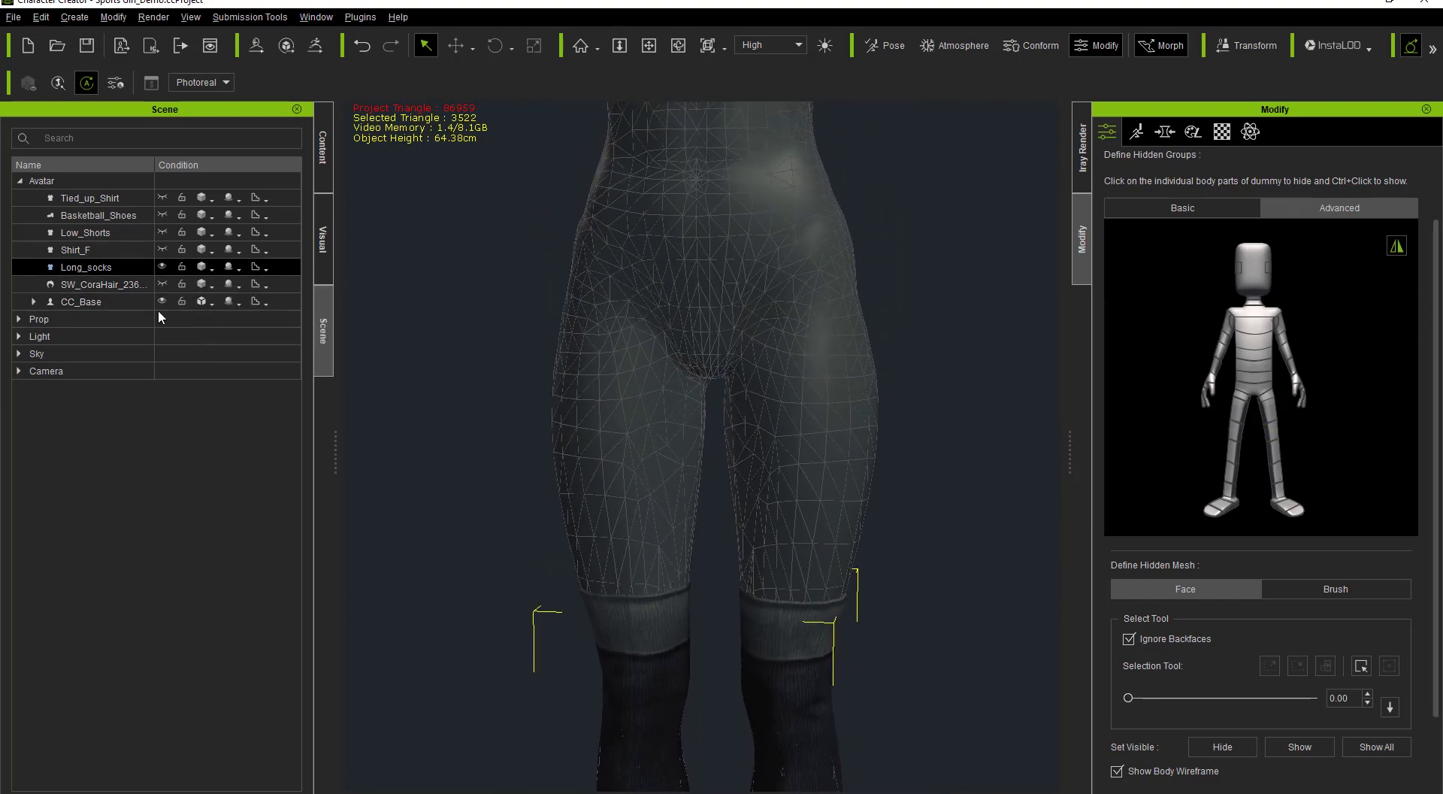
pyautogui.click(97, 234)
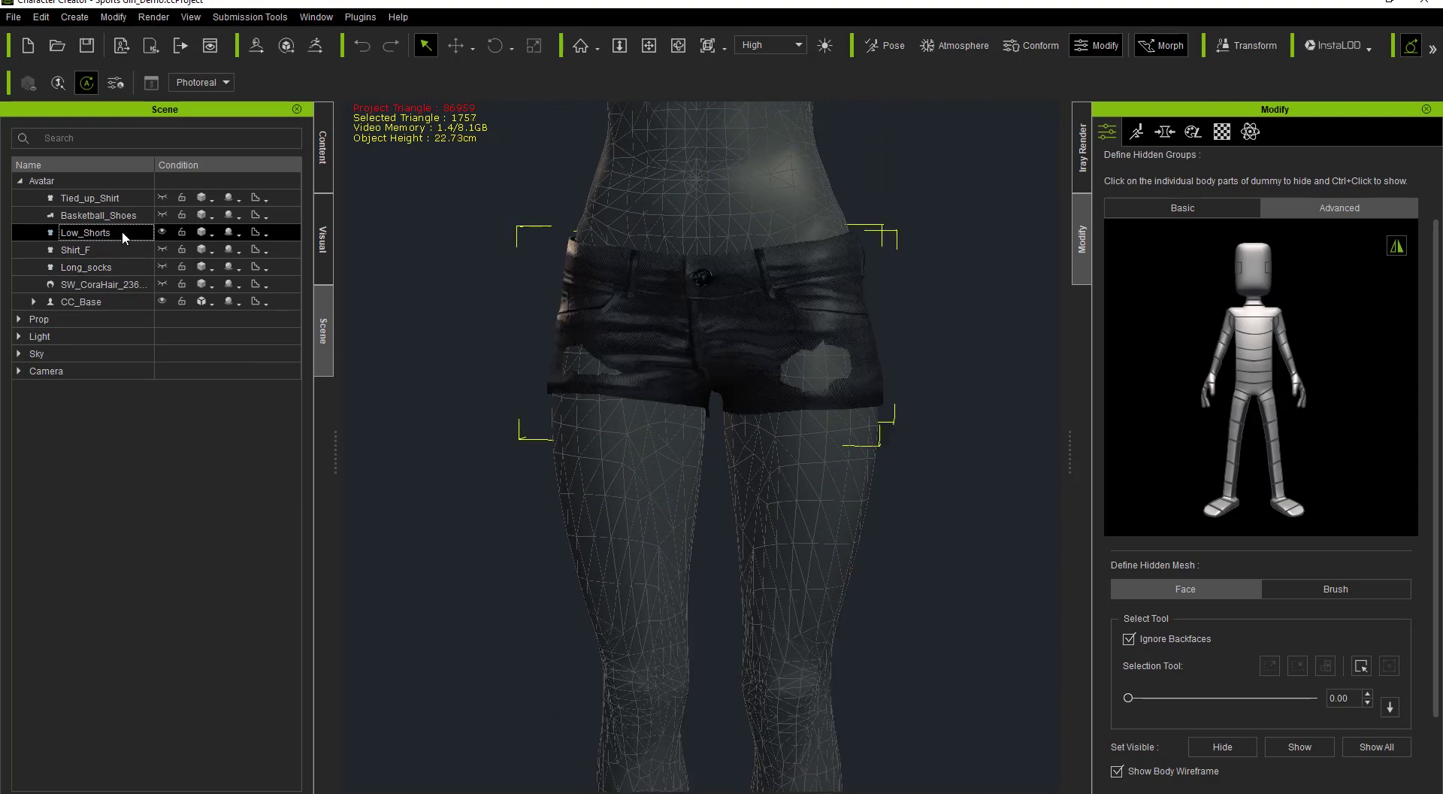
pyautogui.moveTo(768, 238); pyautogui.dragTo(762, 292, button='middle')
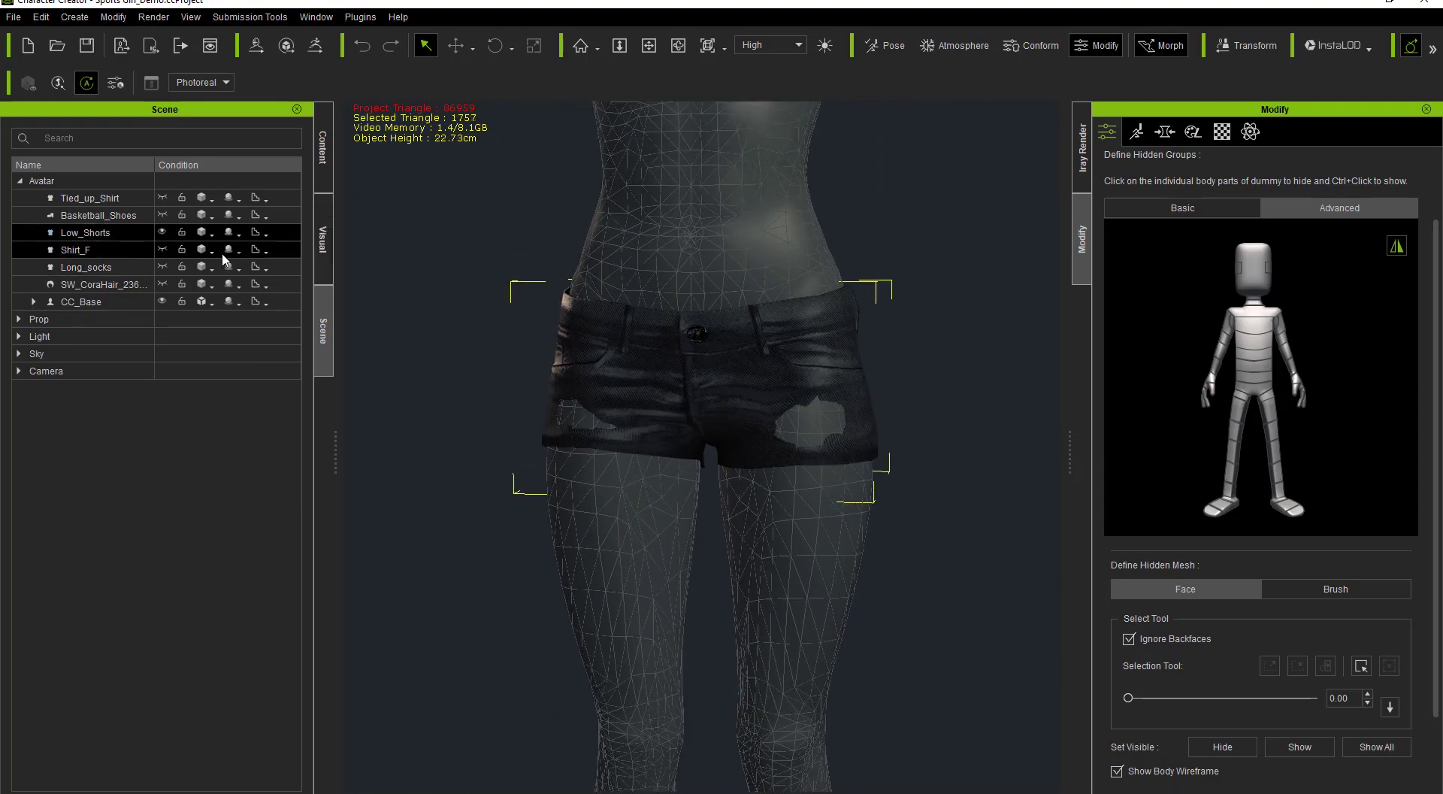
pyautogui.keyDown('alt'); pyautogui.moveTo(910, 385); pyautogui.dragTo(805, 385); pyautogui.keyUp('alt')
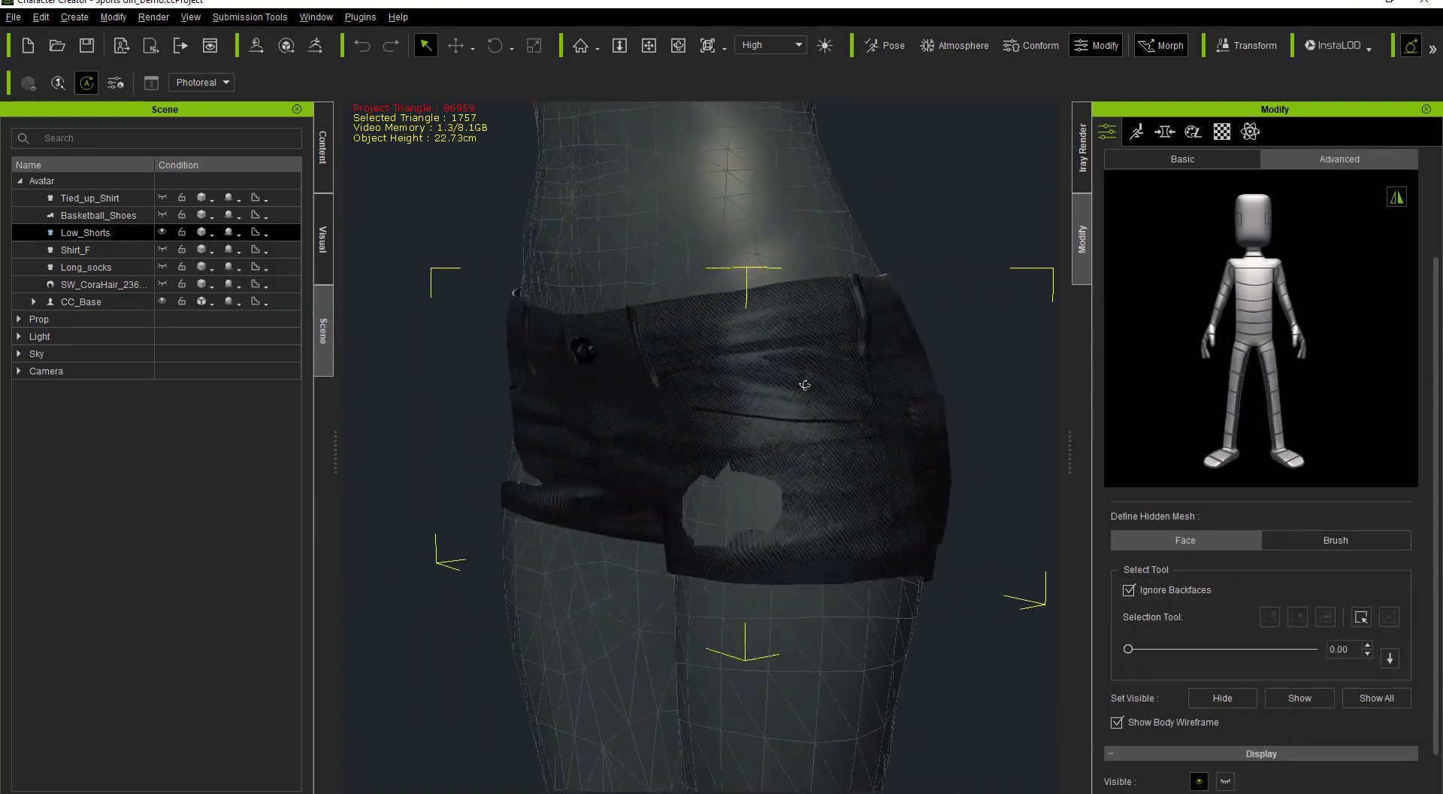
pyautogui.click(212, 235)
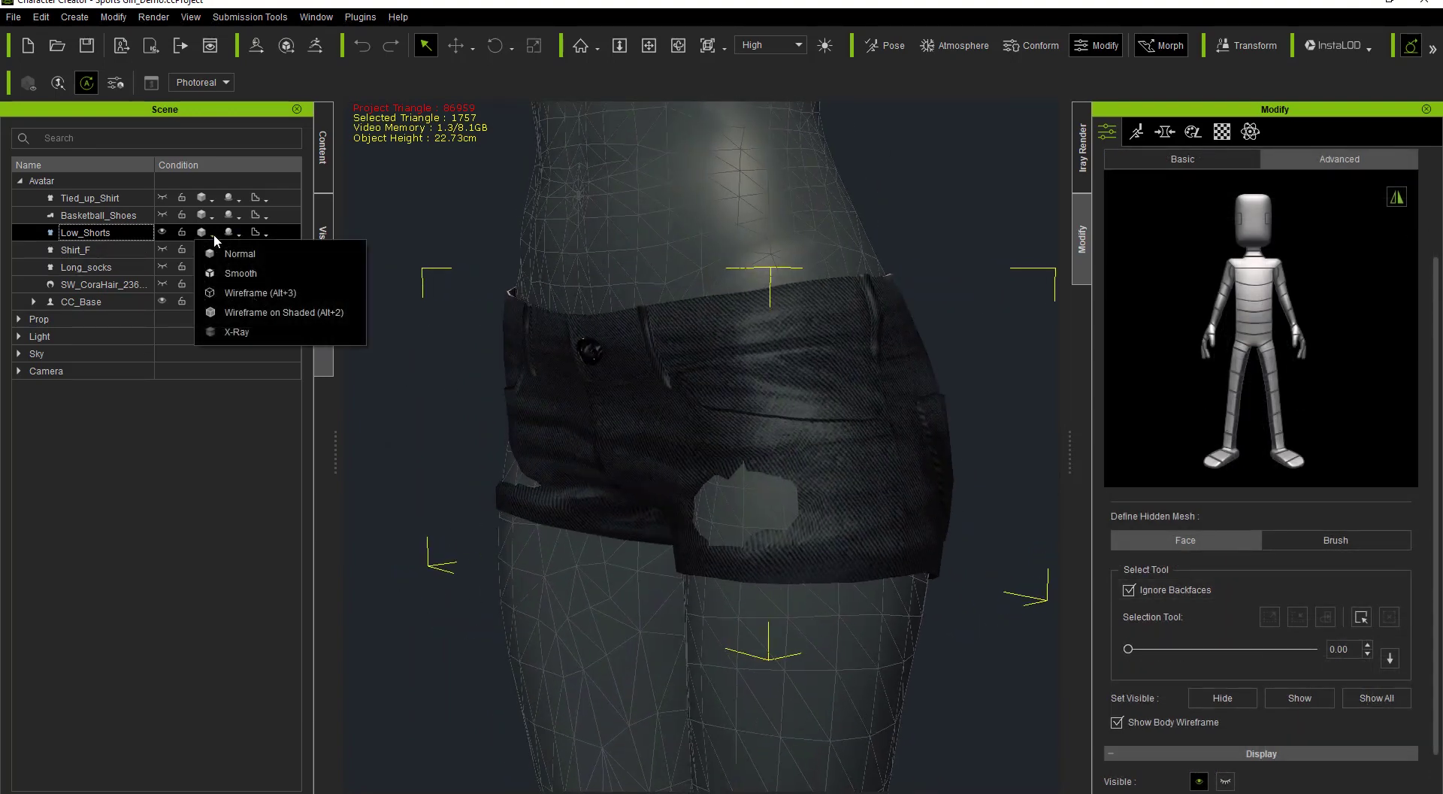
pyautogui.click(252, 294)
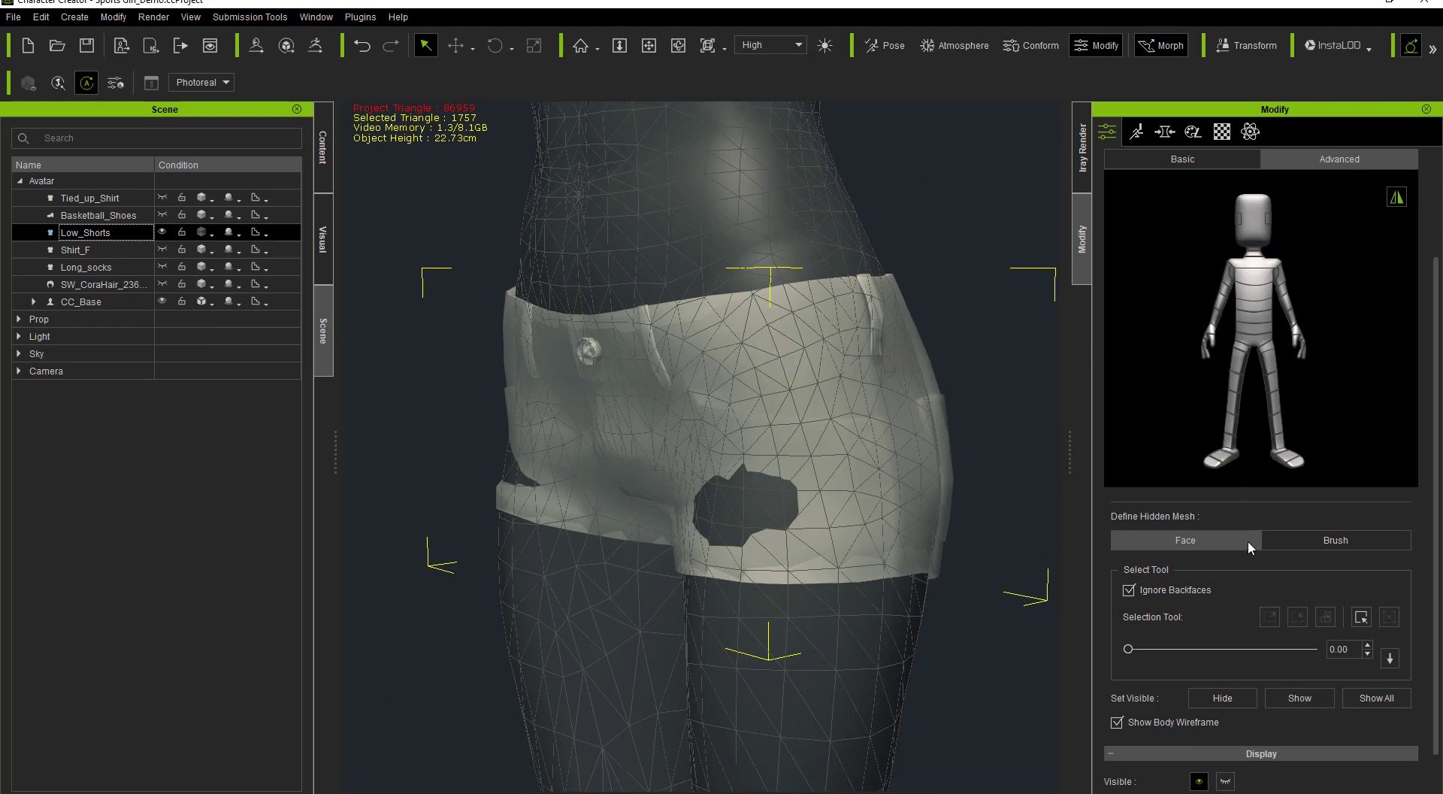
# - With Define Hidden Mesh set to Face, select the body faces beneath the front of the shorts on the avatar's left half
pyautogui.click(1310, 538)
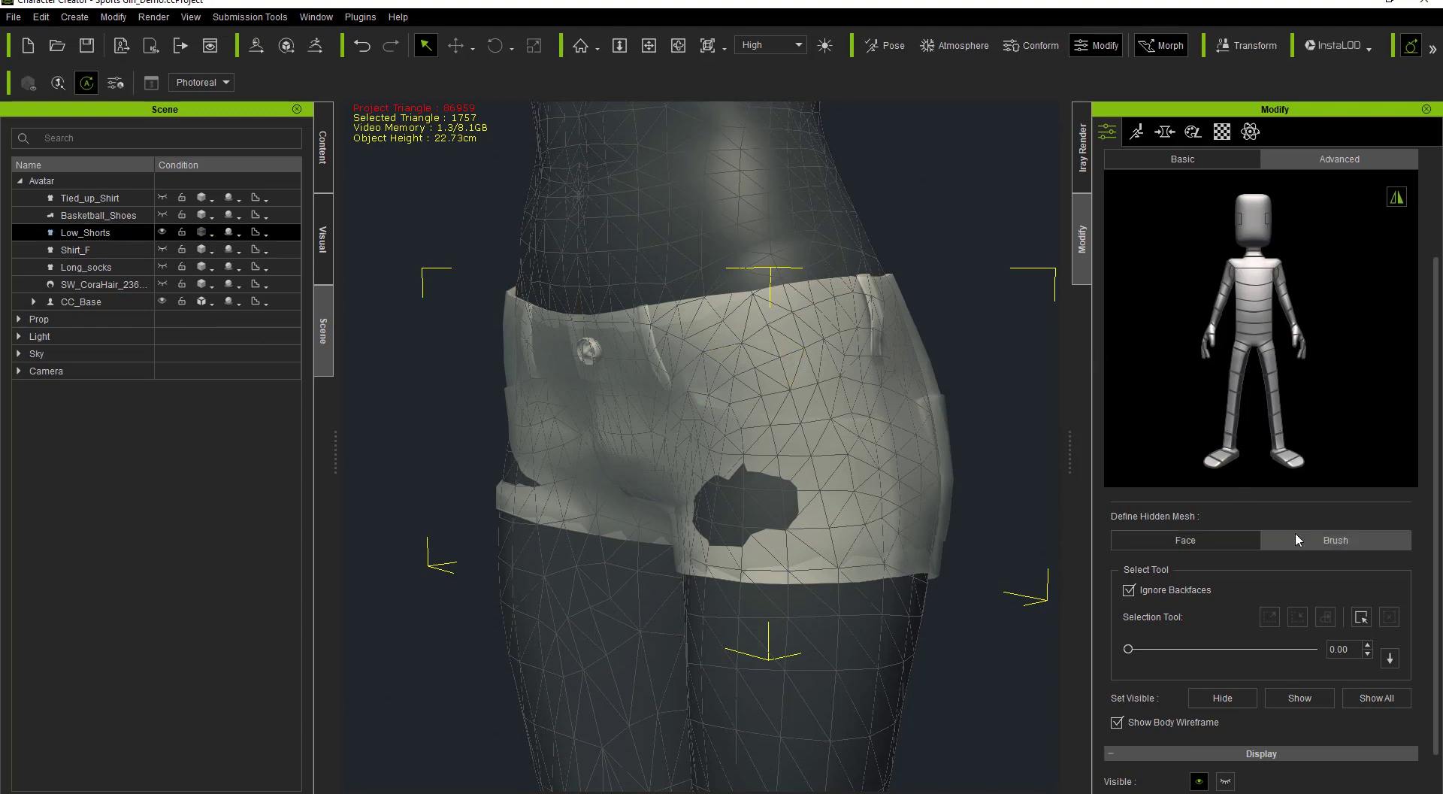
pyautogui.click(1206, 538)
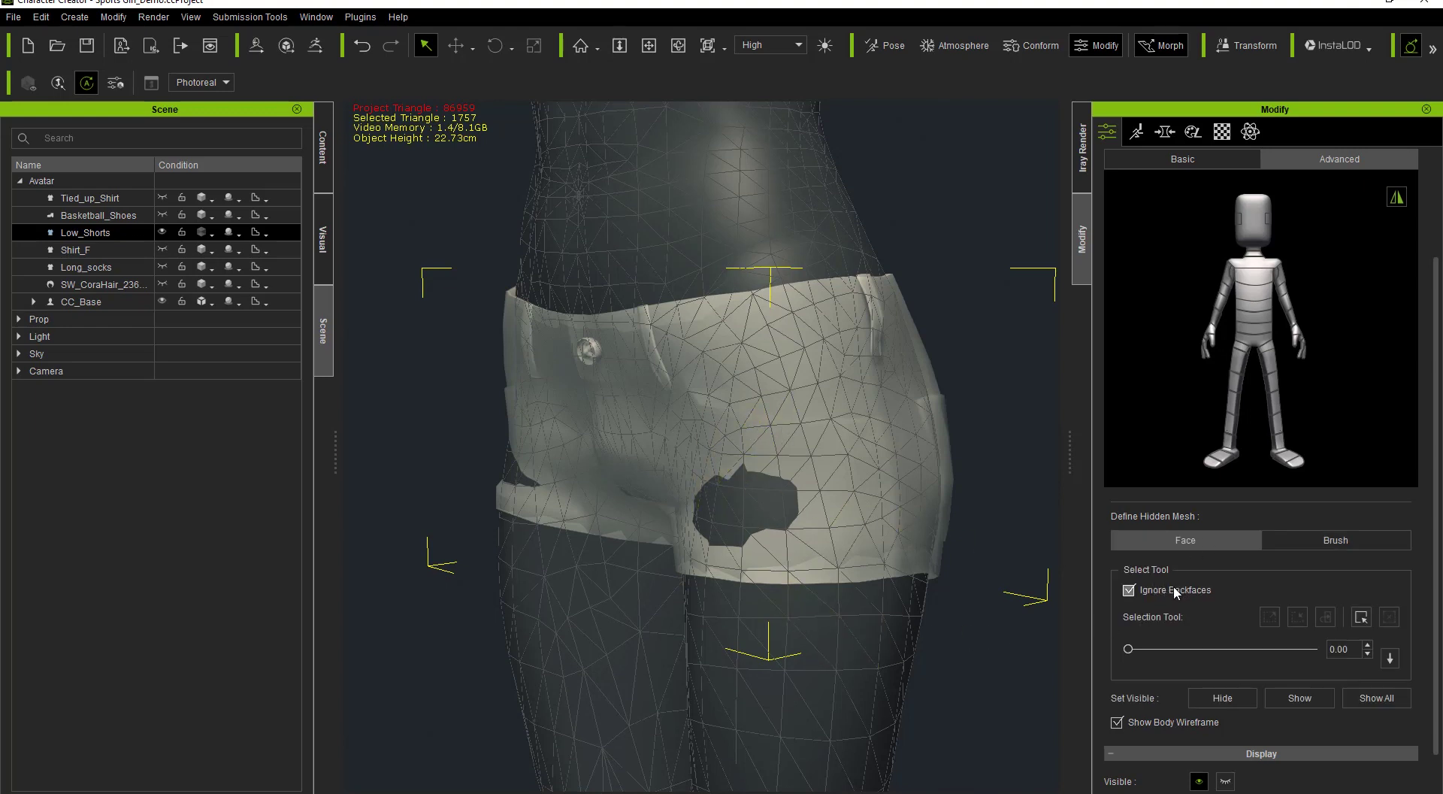
pyautogui.moveTo(767, 553); pyautogui.dragTo(922, 539, button='right')
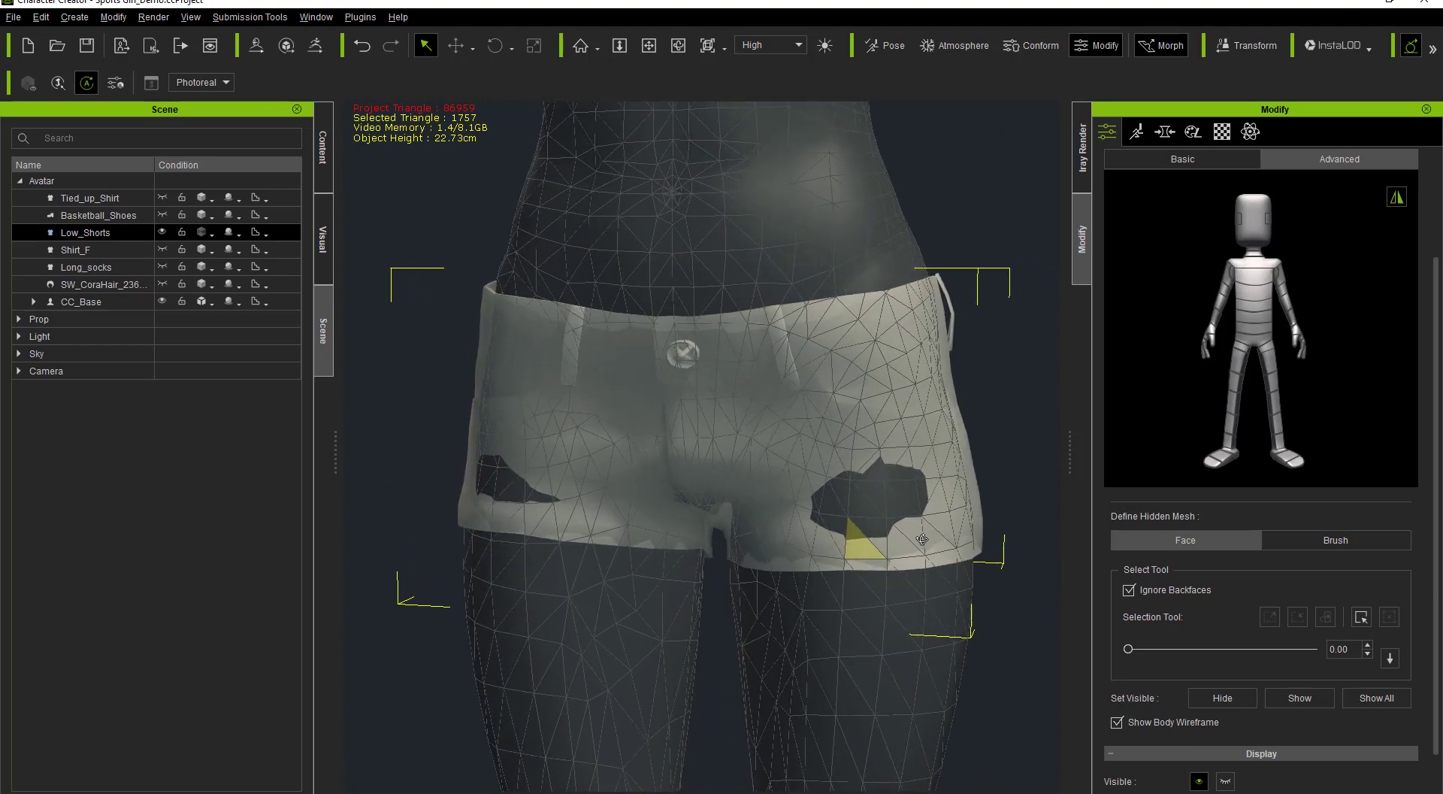
pyautogui.moveTo(934, 497); pyautogui.dragTo(819, 573, button='middle')
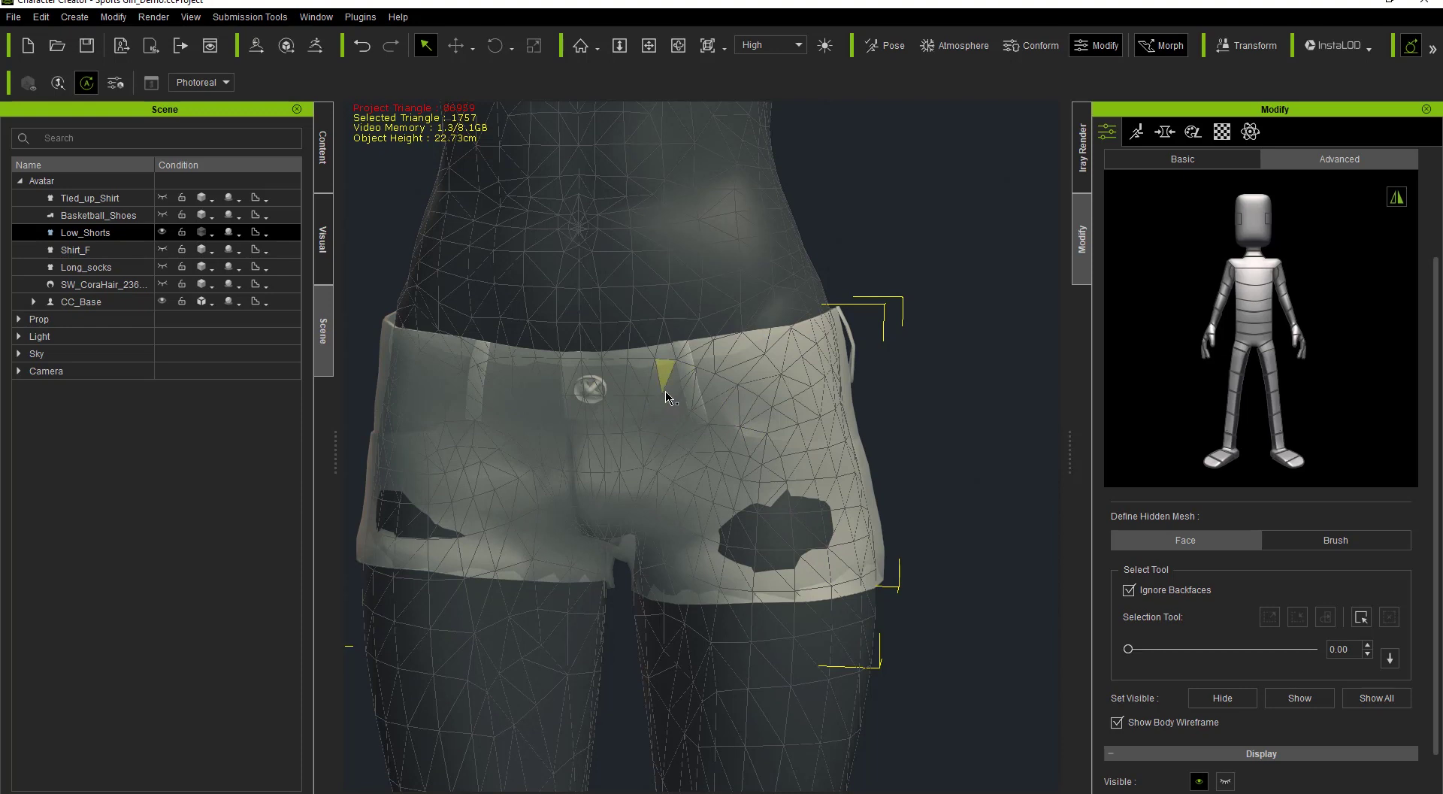
pyautogui.moveTo(696, 446); pyautogui.dragTo(841, 530)
pyautogui.moveTo(877, 541); pyautogui.dragTo(712, 552, button='right')
pyautogui.keyDown('shift'); pyautogui.moveTo(780, 514); pyautogui.dragTo(822, 542); pyautogui.keyUp('shift')
# - Add the body faces beneath the side and rear of the shorts' left half to the selection
pyautogui.moveTo(864, 525); pyautogui.dragTo(651, 543, button='right')
pyautogui.keyDown('shift'); pyautogui.moveTo(621, 396); pyautogui.dragTo(710, 563); pyautogui.keyUp('shift')
pyautogui.moveTo(837, 547); pyautogui.dragTo(514, 542, button='right')
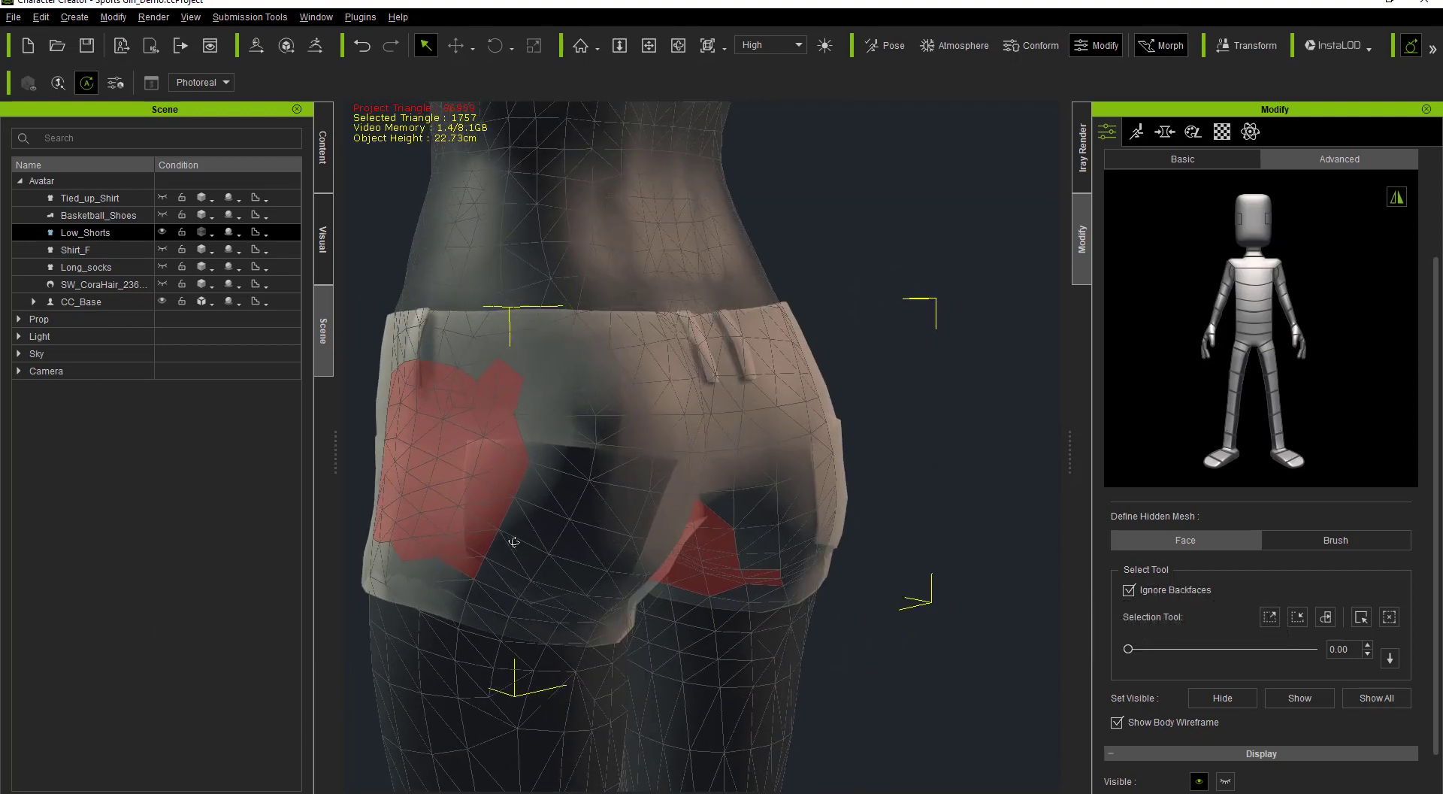
pyautogui.keyDown('shift'); pyautogui.moveTo(557, 516); pyautogui.dragTo(590, 573); pyautogui.keyUp('shift')
pyautogui.moveTo(712, 587); pyautogui.dragTo(531, 527, button='right')
pyautogui.keyDown('shift'); pyautogui.moveTo(490, 393); pyautogui.dragTo(617, 578); pyautogui.keyUp('shift')
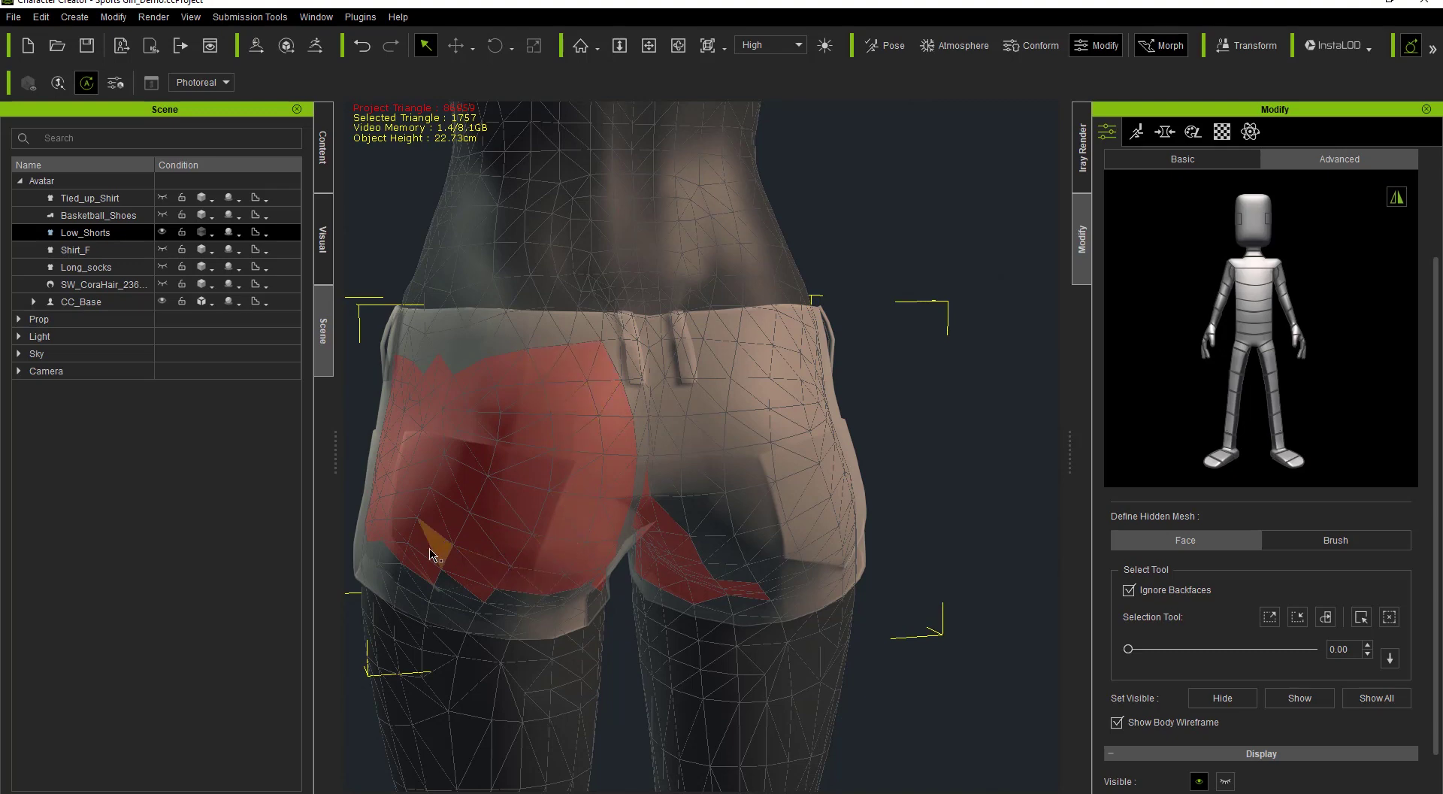
# - Try removing faces from the left hip and rear of the selection, and select that area again
pyautogui.moveTo(429, 536); pyautogui.dragTo(631, 536, button='right')
pyautogui.moveTo(558, 422); pyautogui.dragTo(619, 306, button='middle')
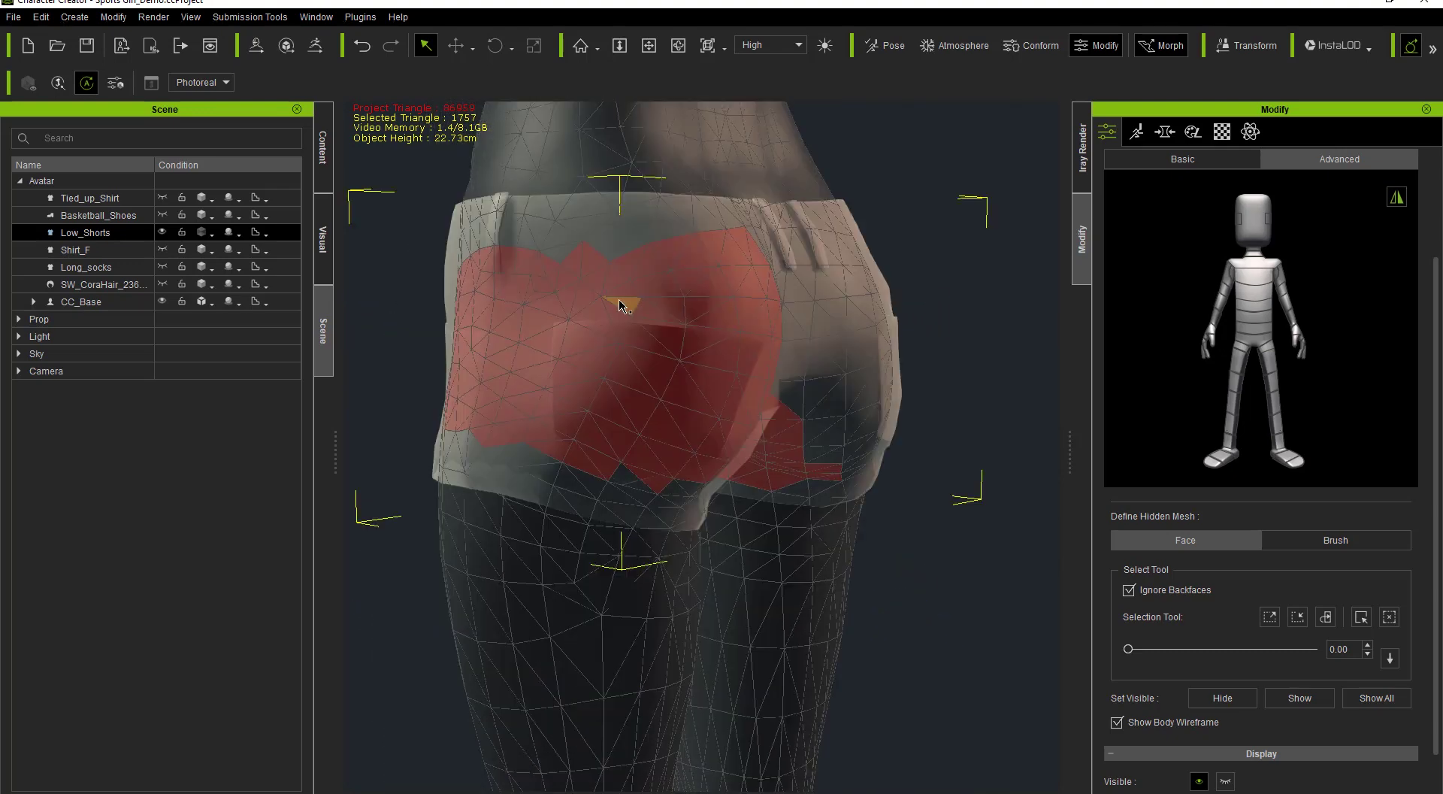
pyautogui.keyDown('ctrl'); pyautogui.keyDown('shift'); pyautogui.moveTo(621, 250); pyautogui.dragTo(714, 451); pyautogui.keyUp('shift'); pyautogui.keyUp('ctrl')
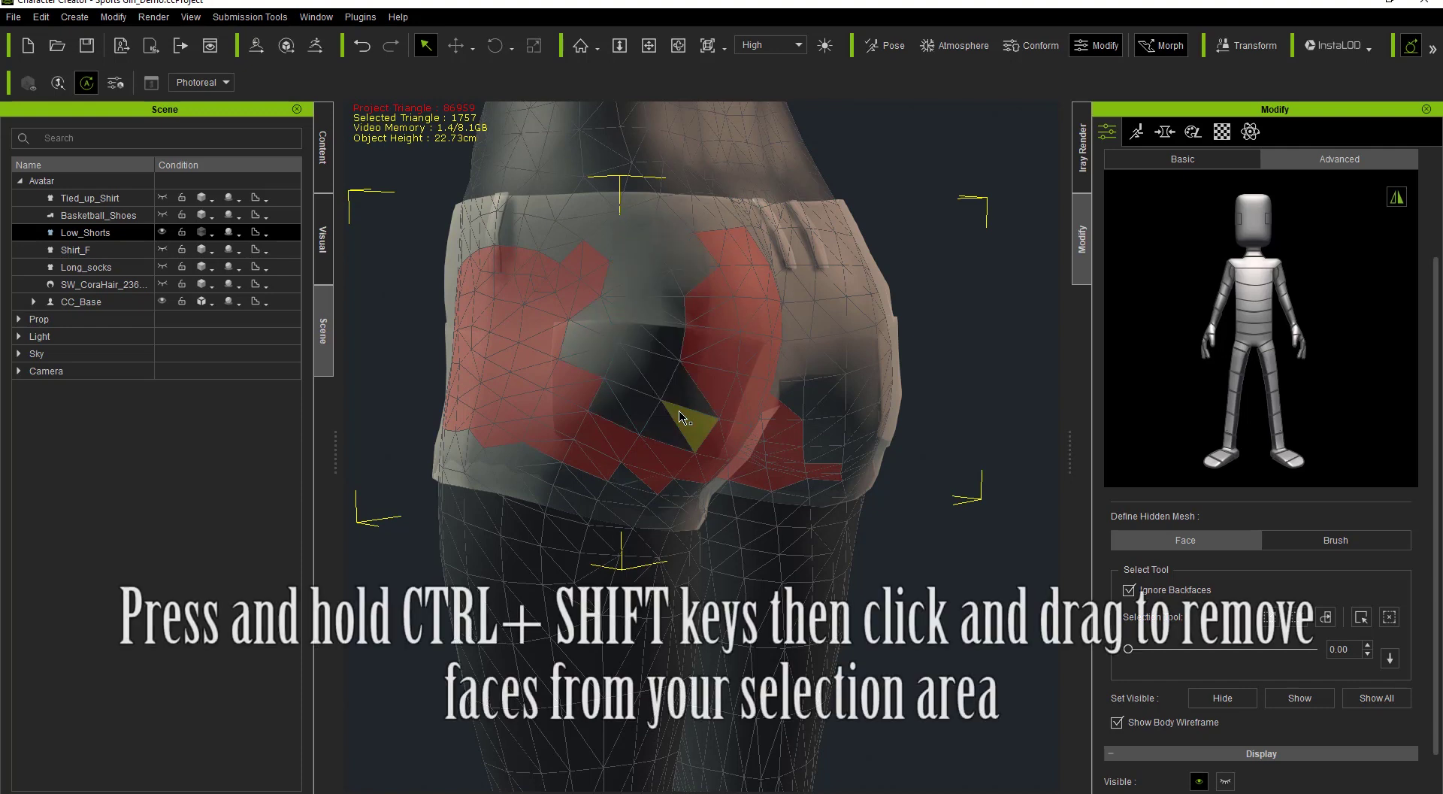
pyautogui.keyDown('ctrl'); pyautogui.keyDown('shift'); pyautogui.moveTo(523, 254); pyautogui.dragTo(623, 449); pyautogui.keyUp('shift'); pyautogui.keyUp('ctrl')
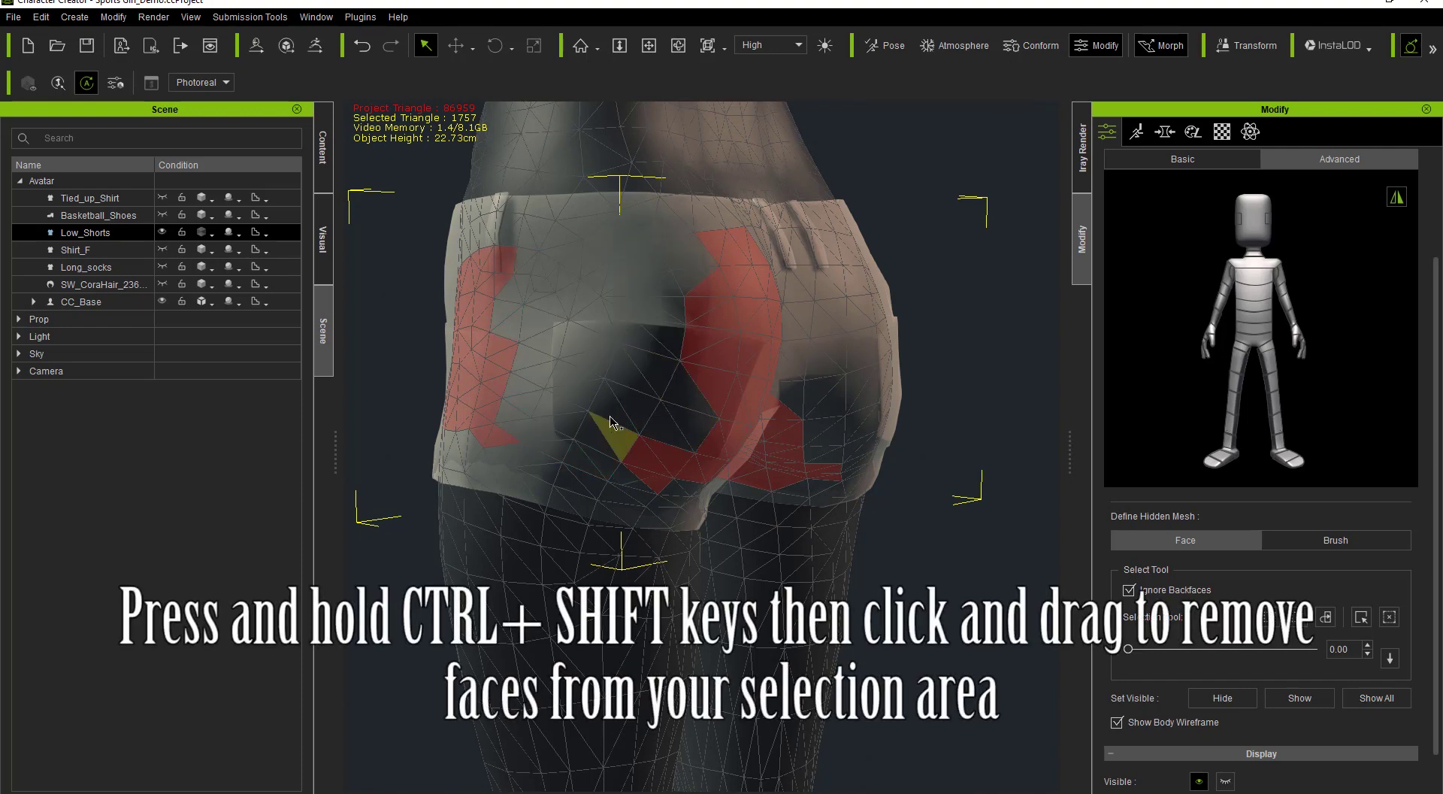
pyautogui.keyDown('ctrl'); pyautogui.keyDown('shift'); pyautogui.moveTo(486, 248); pyautogui.dragTo(705, 480); pyautogui.keyUp('shift'); pyautogui.keyUp('ctrl')
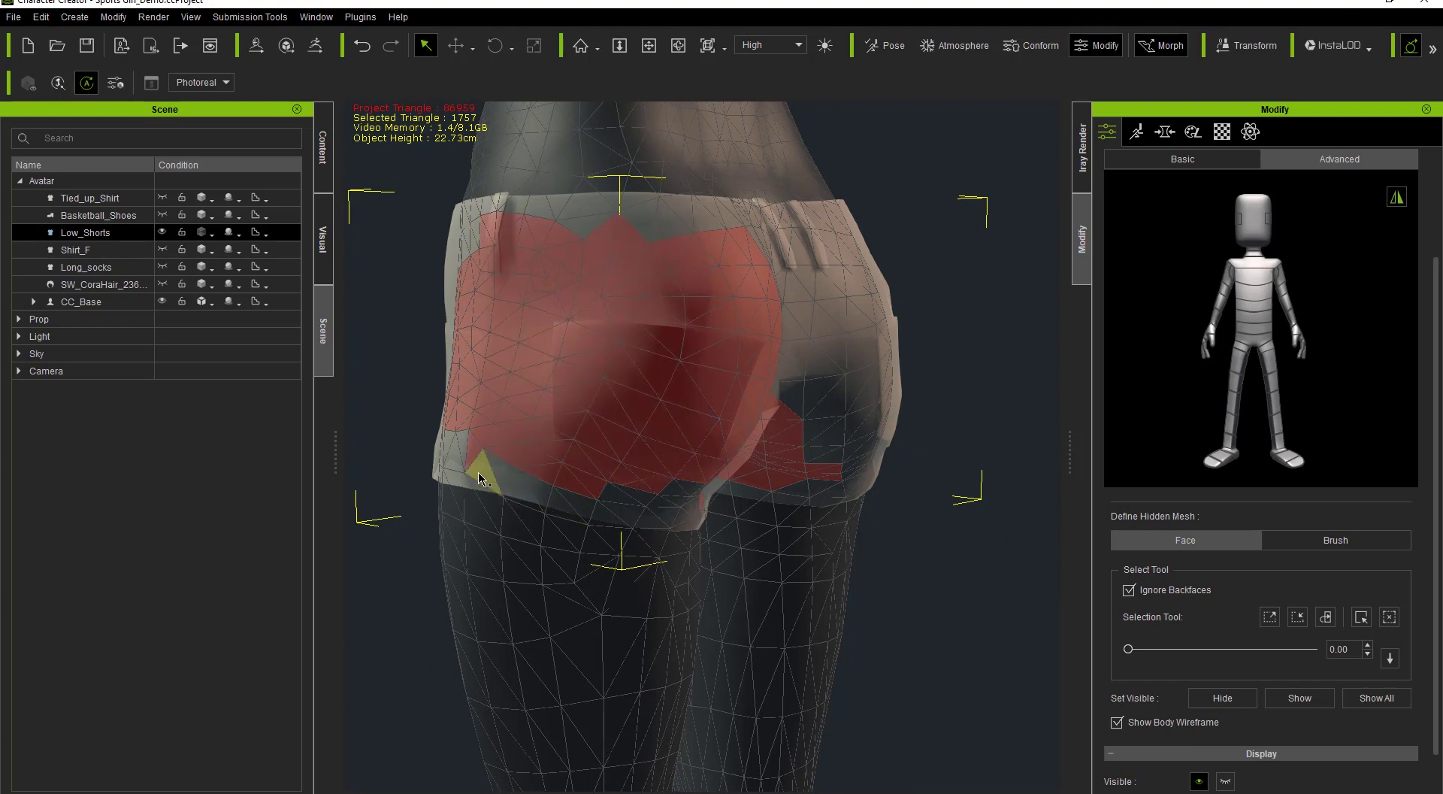
# - Extend the face selection around to the shorts' front and across the avatar's right half
pyautogui.moveTo(826, 495); pyautogui.dragTo(765, 503, button='right')
pyautogui.moveTo(600, 263); pyautogui.dragTo(659, 464)
pyautogui.moveTo(620, 433); pyautogui.dragTo(1073, 404, button='right')
pyautogui.moveTo(744, 401); pyautogui.dragTo(803, 394, button='right')
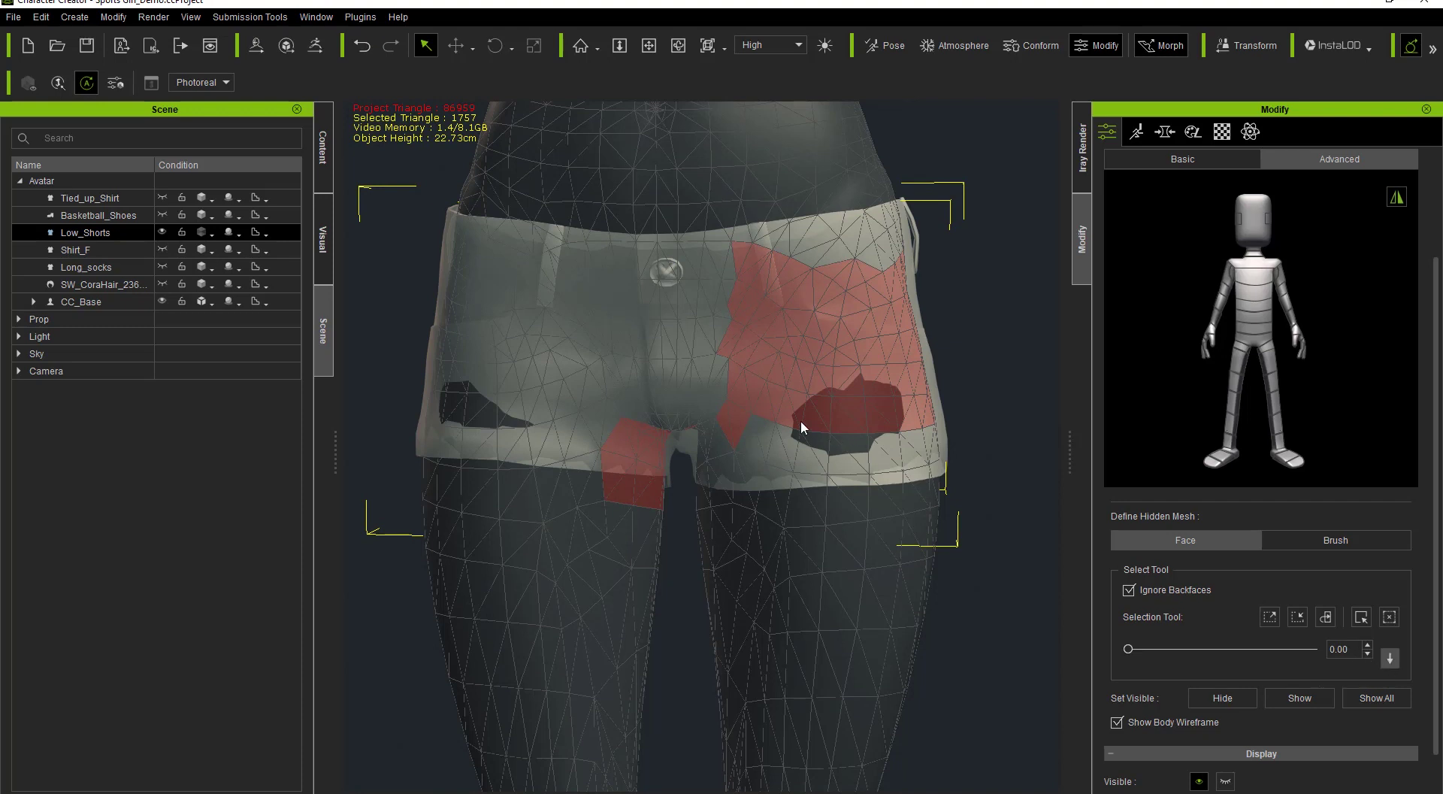
pyautogui.click(569, 366)
pyautogui.moveTo(725, 508); pyautogui.dragTo(944, 520, button='right')
pyautogui.moveTo(754, 651); pyautogui.dragTo(833, 627, button='right')
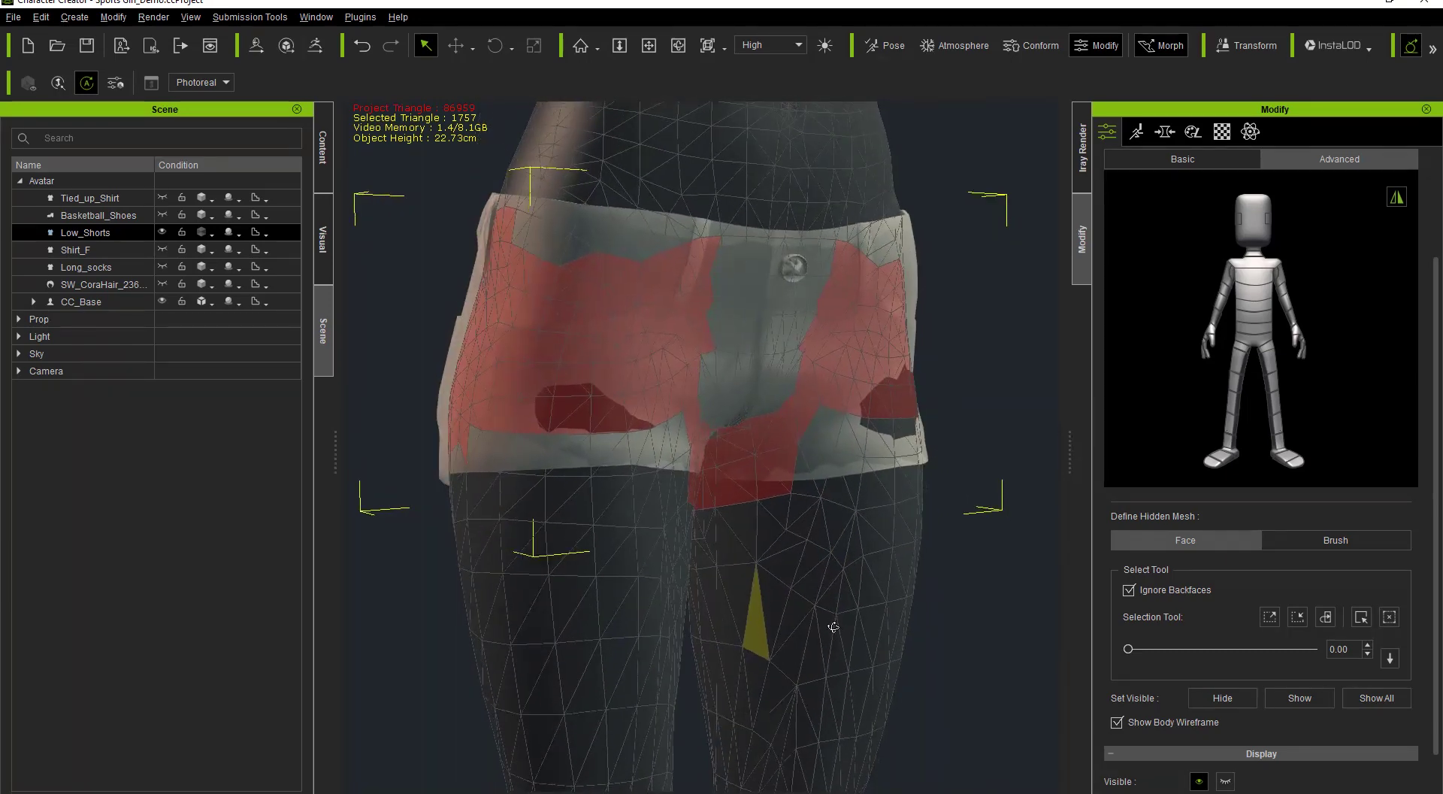
# - Remove the inner-thigh faces that extend below the shorts' hem from the selection
pyautogui.scroll(4, 831, 621)
pyautogui.moveTo(822, 602); pyautogui.dragTo(759, 571, button='middle')
pyautogui.moveTo(715, 548); pyautogui.dragTo(682, 560, button='right')
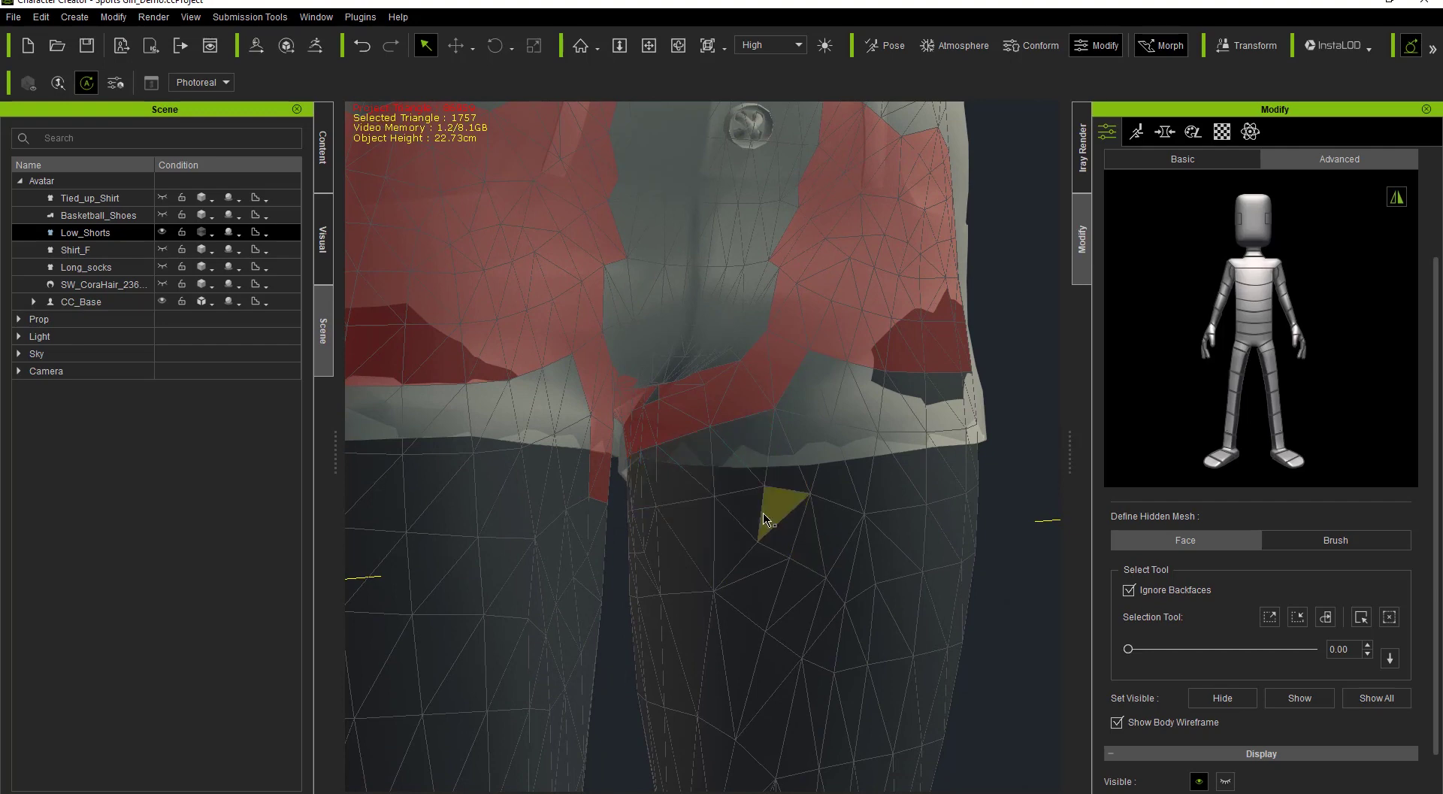
pyautogui.moveTo(784, 627); pyautogui.dragTo(632, 583, button='right')
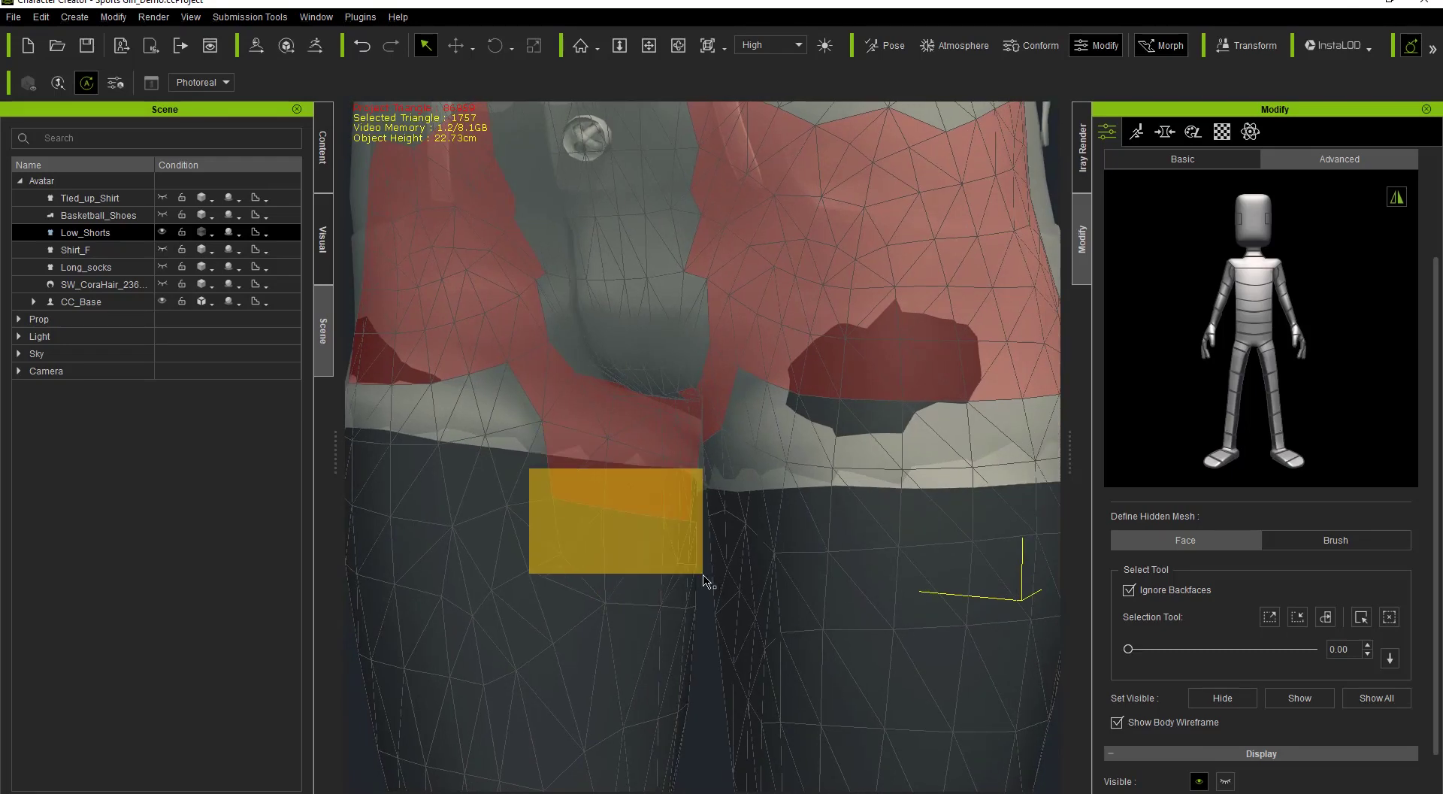
pyautogui.moveTo(612, 502); pyautogui.dragTo(609, 579, button='middle')
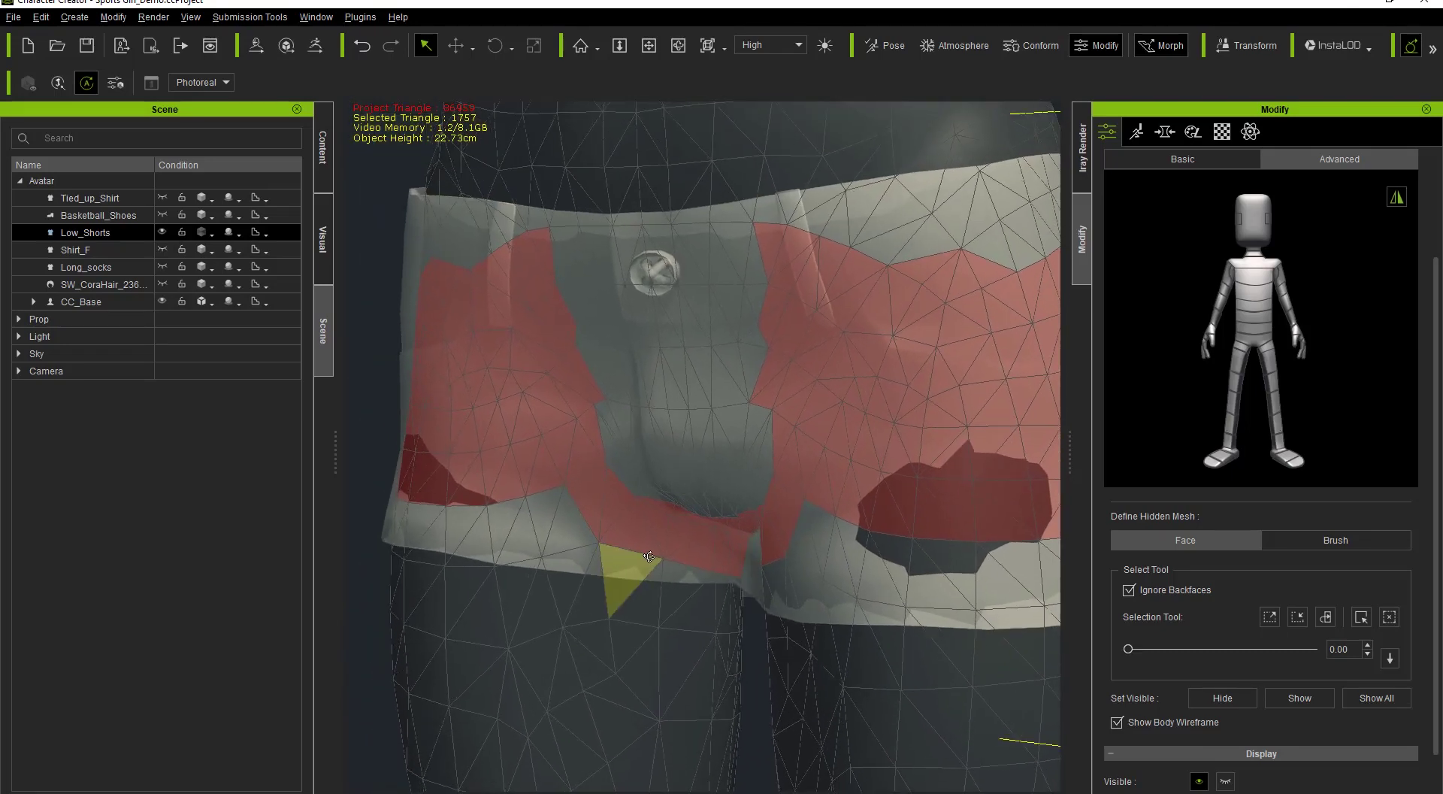
# - Add the body faces beneath the shorts' front centre and crotch to the selection
pyautogui.moveTo(611, 579); pyautogui.dragTo(731, 557, button='right')
pyautogui.moveTo(593, 248); pyautogui.dragTo(936, 530)
pyautogui.moveTo(836, 593); pyautogui.dragTo(841, 407, button='middle')
pyautogui.moveTo(841, 407); pyautogui.dragTo(828, 232, button='right')
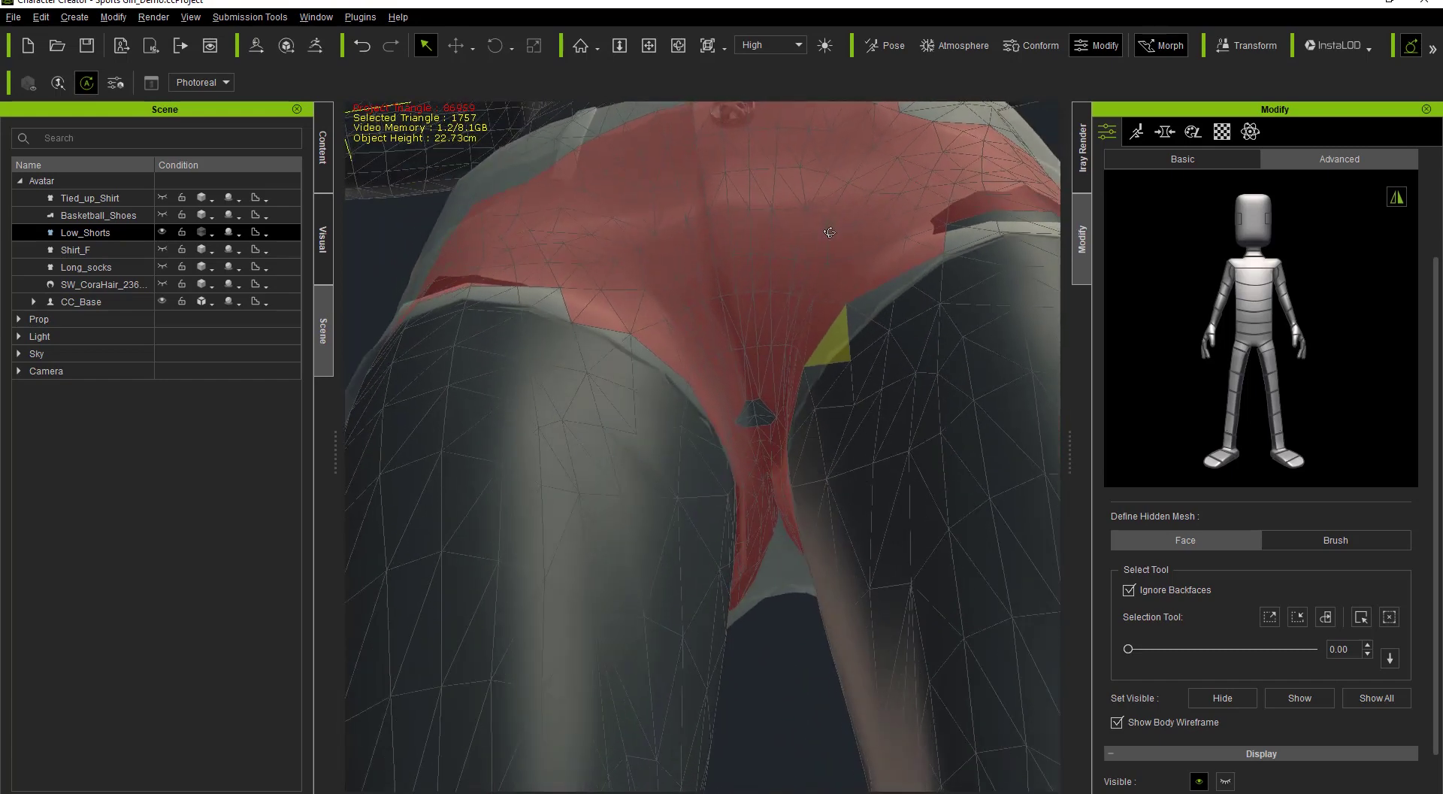
pyautogui.keyDown('ctrl'); pyautogui.moveTo(775, 440); pyautogui.dragTo(777, 440); pyautogui.keyUp('ctrl')
# - Check the selection around the front and back of the shorts, and hide the selected body faces
pyautogui.moveTo(737, 332); pyautogui.dragTo(981, 634, button='right')
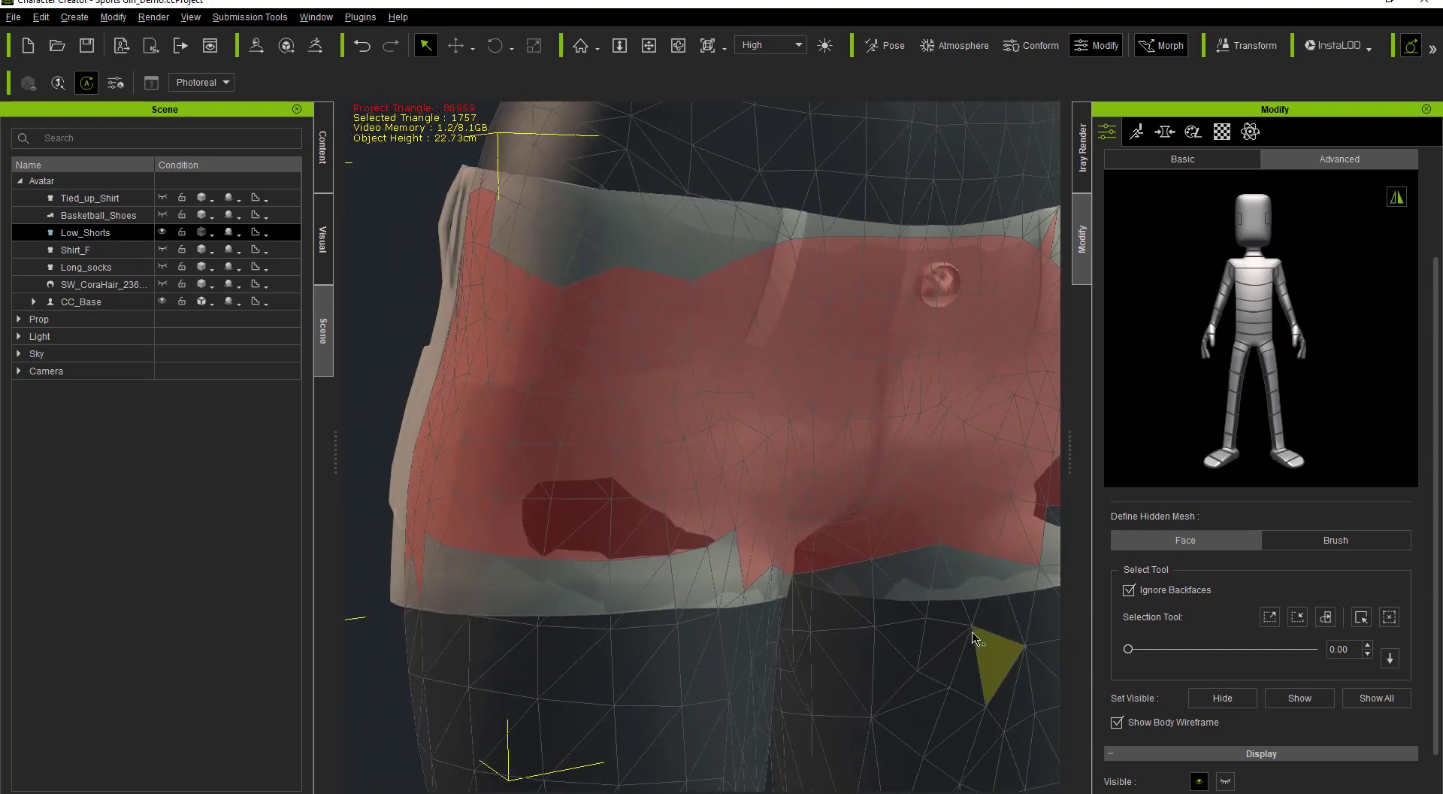
pyautogui.moveTo(585, 466); pyautogui.dragTo(1015, 477, button='right')
pyautogui.moveTo(731, 475); pyautogui.dragTo(933, 568, button='right')
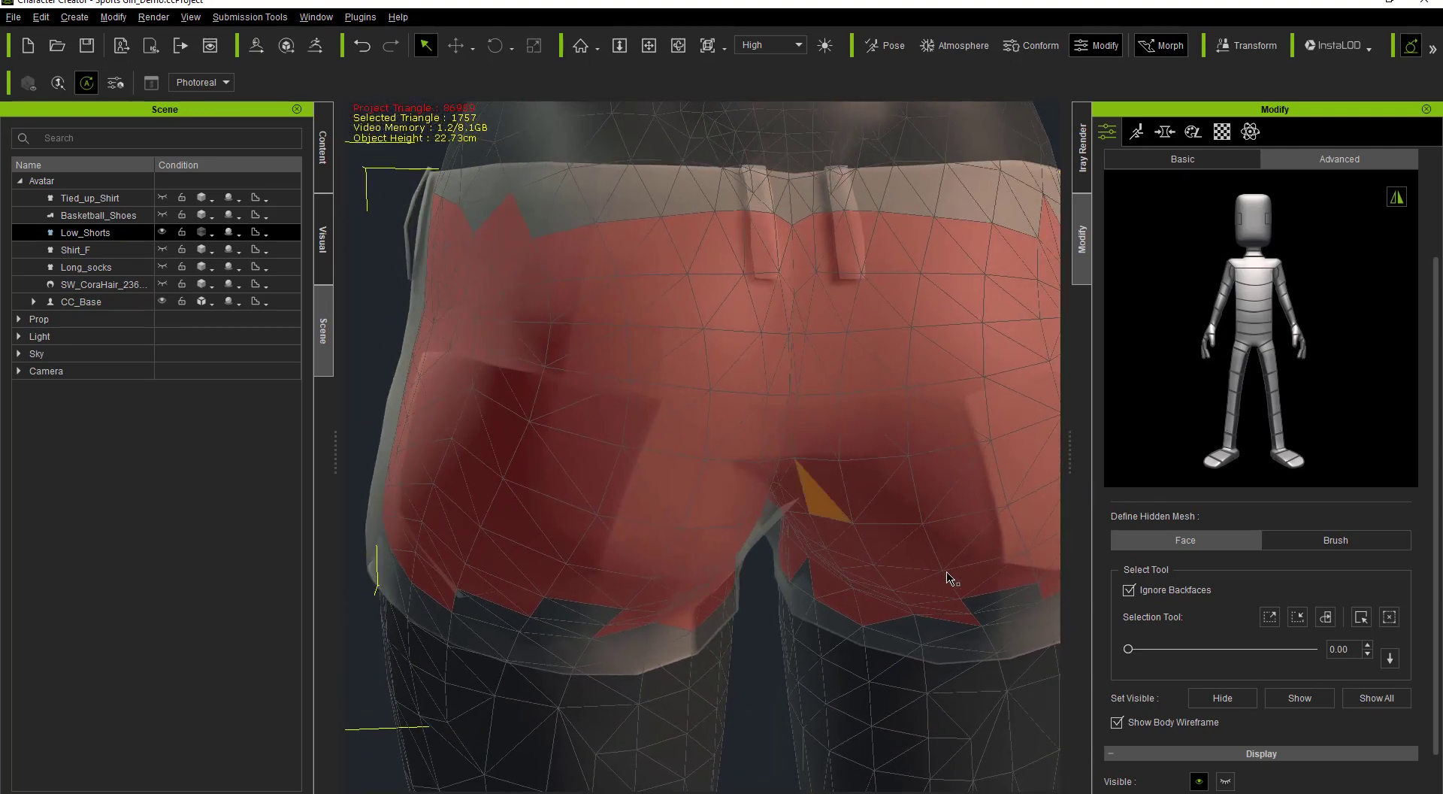
pyautogui.click(1228, 703)
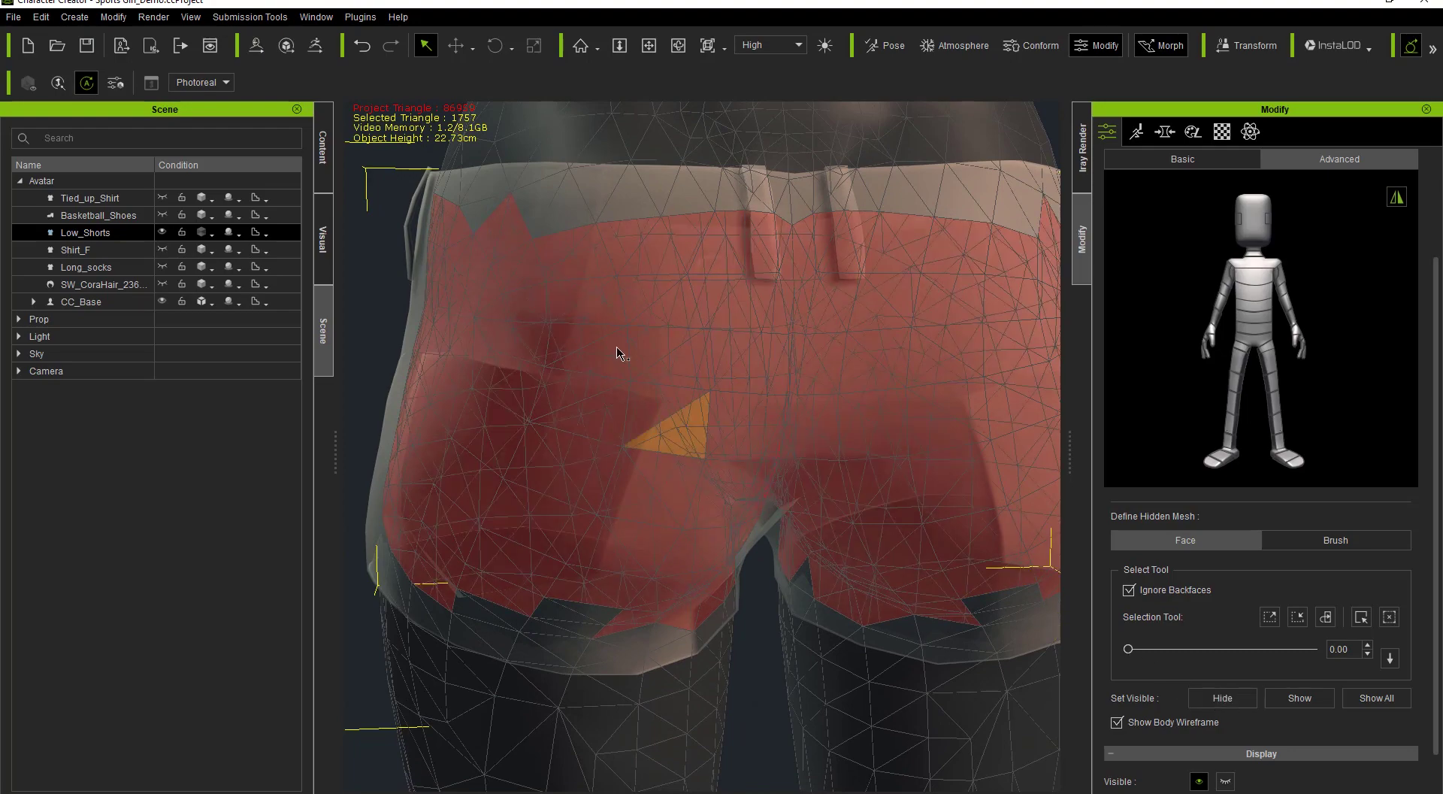
# - Check the hidden body area with the low shorts turned off, clear the face selection, and show the shorts again
pyautogui.moveTo(484, 410); pyautogui.dragTo(945, 442, button='right')
pyautogui.moveTo(628, 422); pyautogui.dragTo(863, 370, button='right')
pyautogui.scroll(-5, 856, 356)
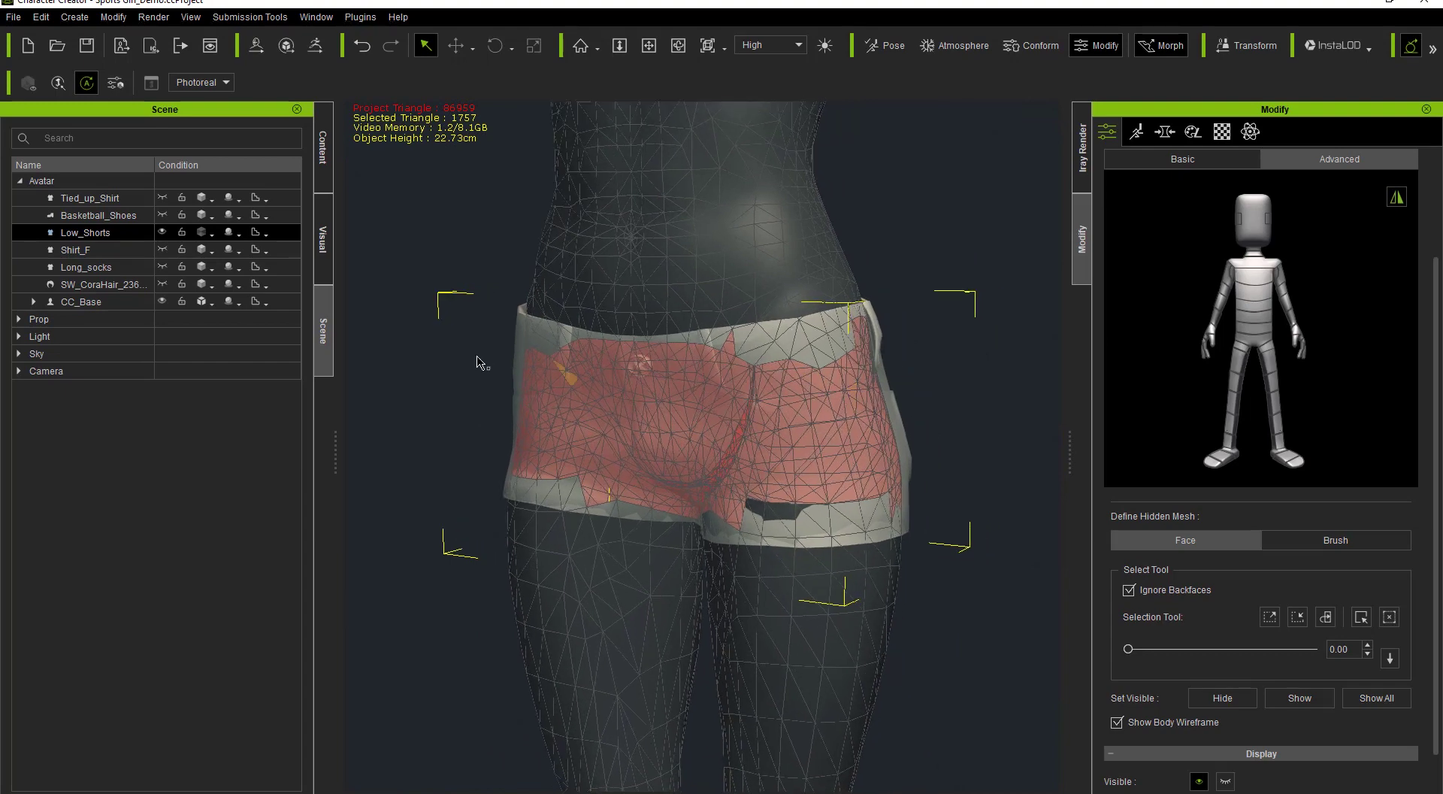
pyautogui.click(162, 233)
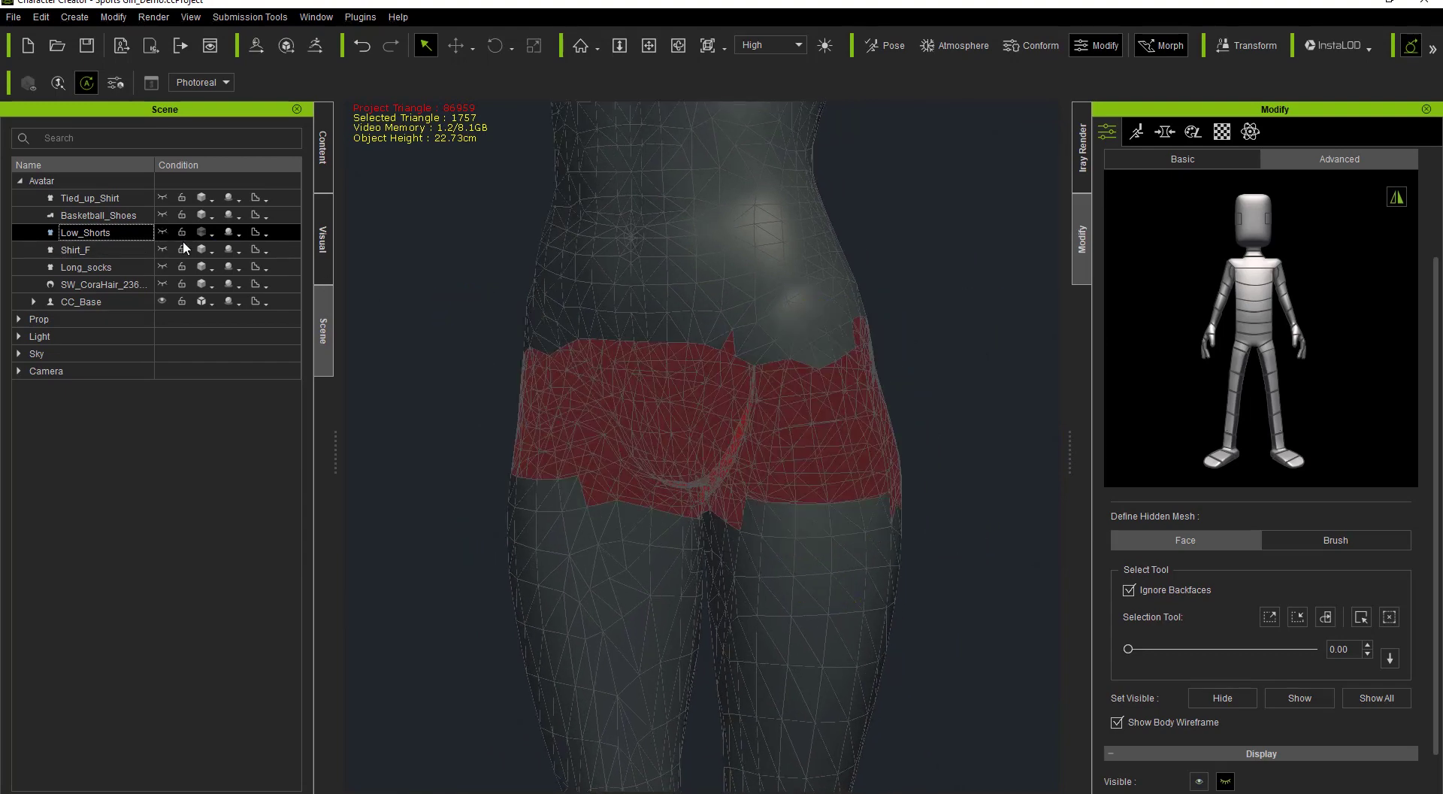
pyautogui.click(930, 385)
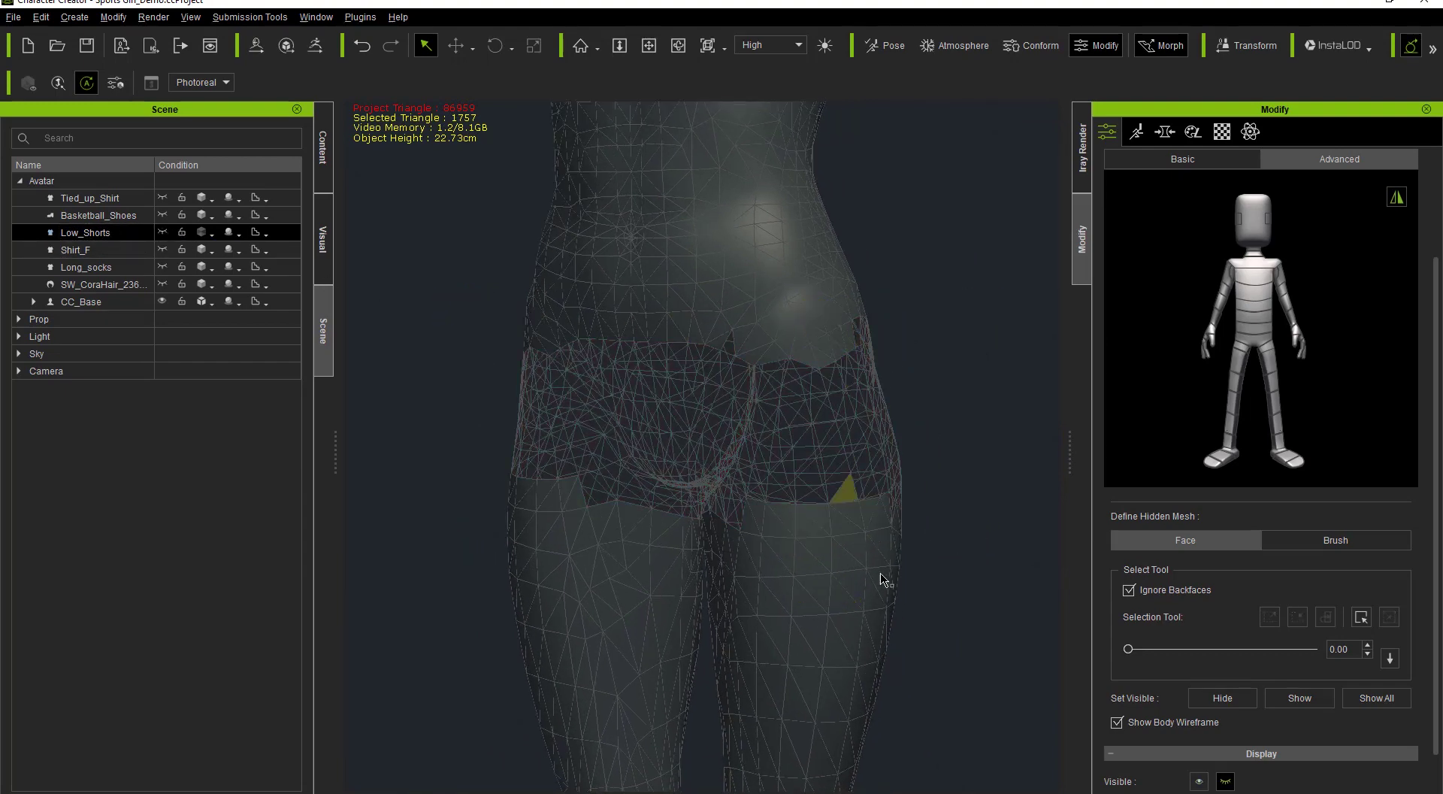
pyautogui.scroll(2, 866, 552)
pyautogui.scroll(-1, 866, 563)
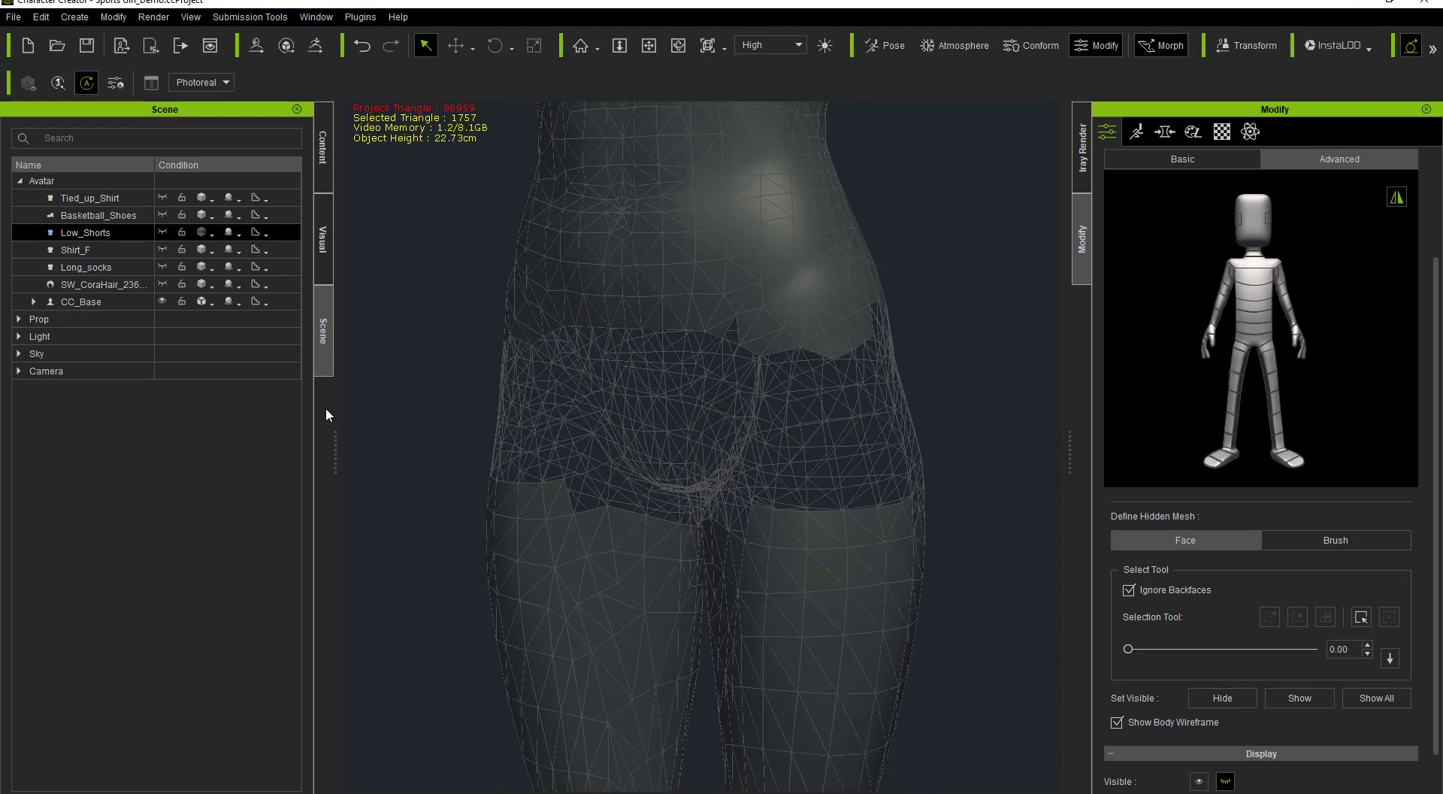
pyautogui.click(163, 233)
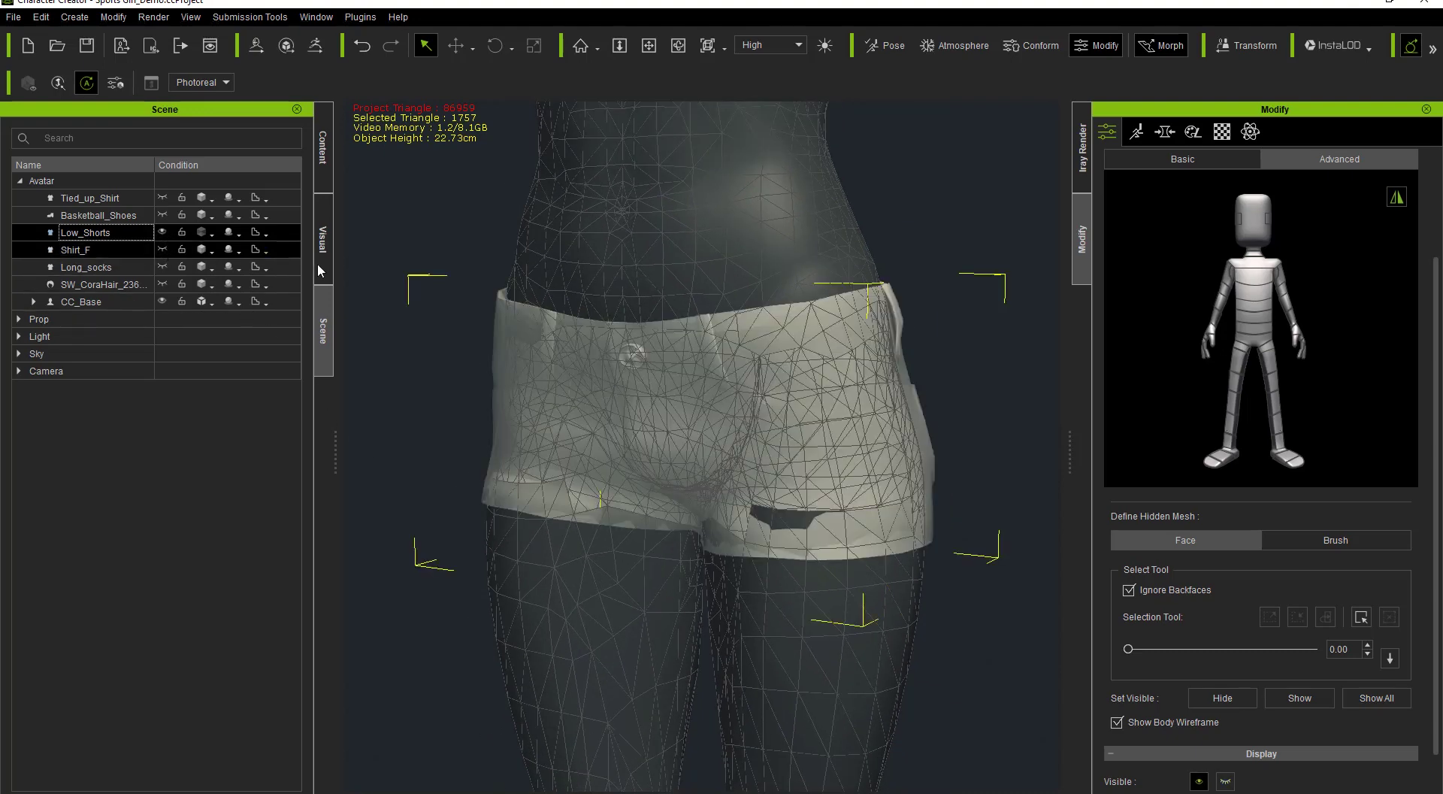
# - Select the body faces around the skin patch poking through the shorts' front hem and hide them
pyautogui.moveTo(816, 613); pyautogui.dragTo(808, 515, button='right')
pyautogui.moveTo(807, 559); pyautogui.dragTo(872, 551)
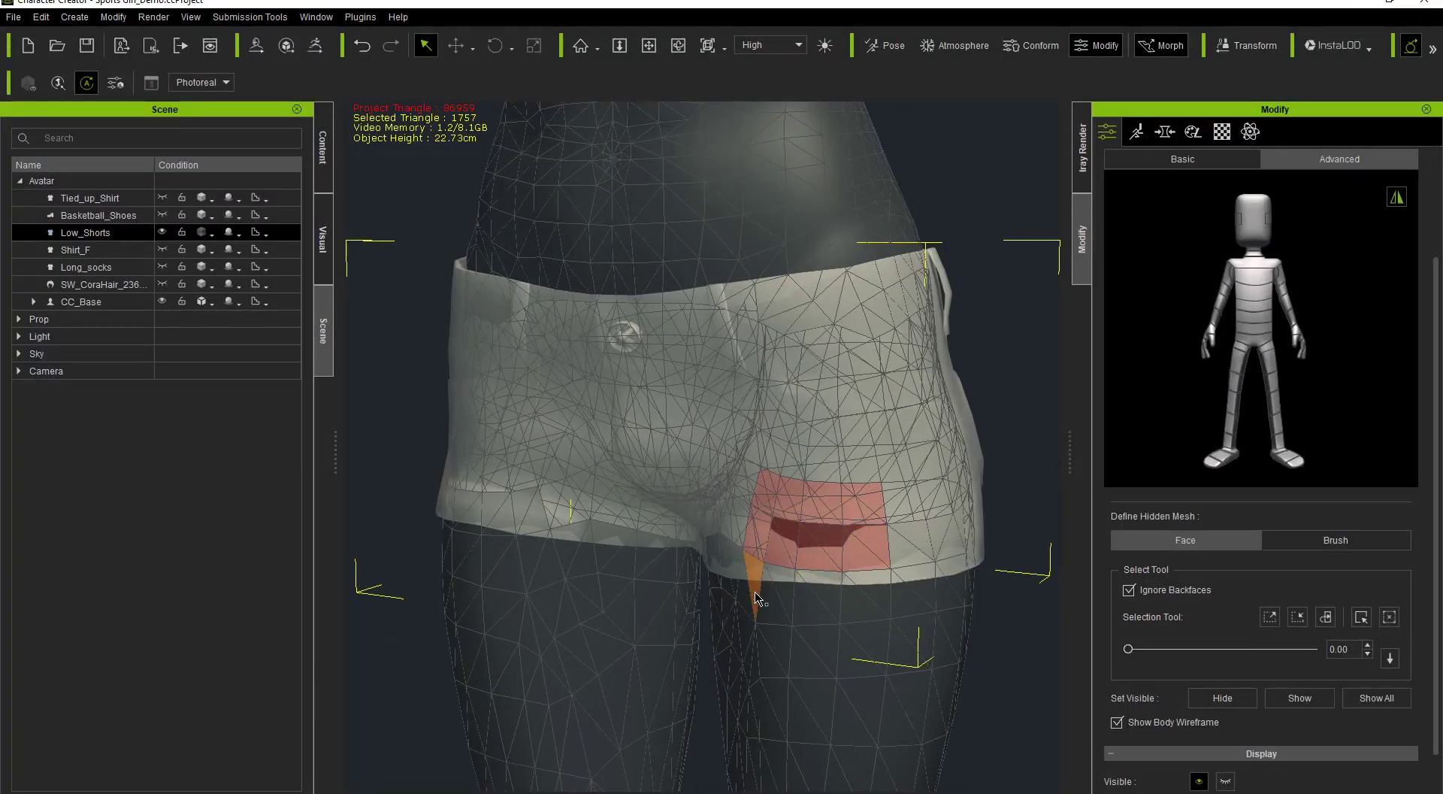
pyautogui.click(1223, 698)
pyautogui.keyDown('alt'); pyautogui.moveTo(984, 547); pyautogui.dragTo(574, 562); pyautogui.keyUp('alt')
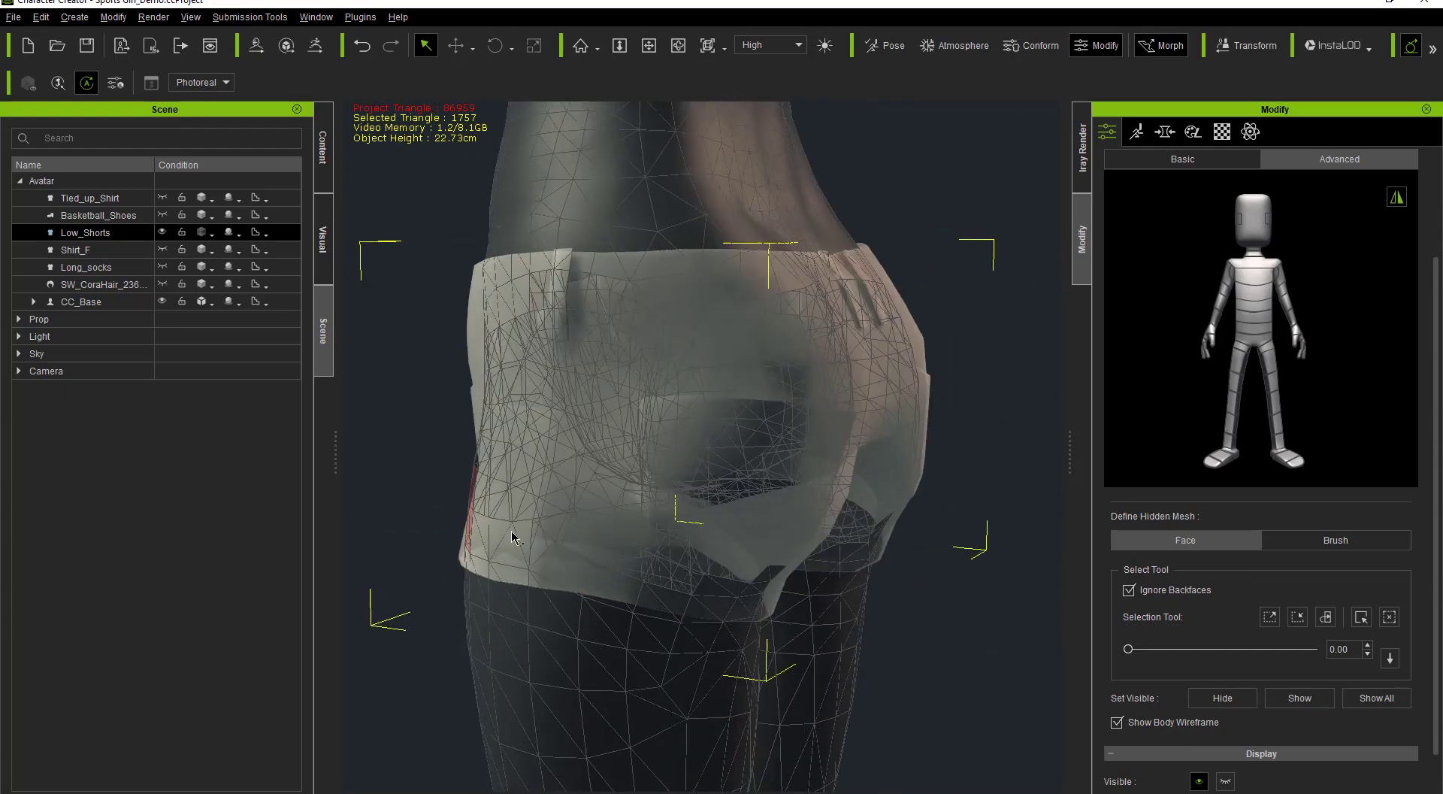
# - Show and select the Shirt_F top, and switch the hidden mesh definition to Brush mode
pyautogui.keyDown('alt'); pyautogui.moveTo(960, 440); pyautogui.dragTo(593, 464); pyautogui.keyUp('alt')
pyautogui.keyDown('alt'); pyautogui.moveTo(854, 413); pyautogui.dragTo(150, 474); pyautogui.keyUp('alt')
pyautogui.keyDown('alt'); pyautogui.moveTo(729, 361); pyautogui.dragTo(712, 607, button='middle'); pyautogui.keyUp('alt')
pyautogui.keyDown('alt'); pyautogui.moveTo(712, 607); pyautogui.dragTo(460, 499); pyautogui.keyUp('alt')
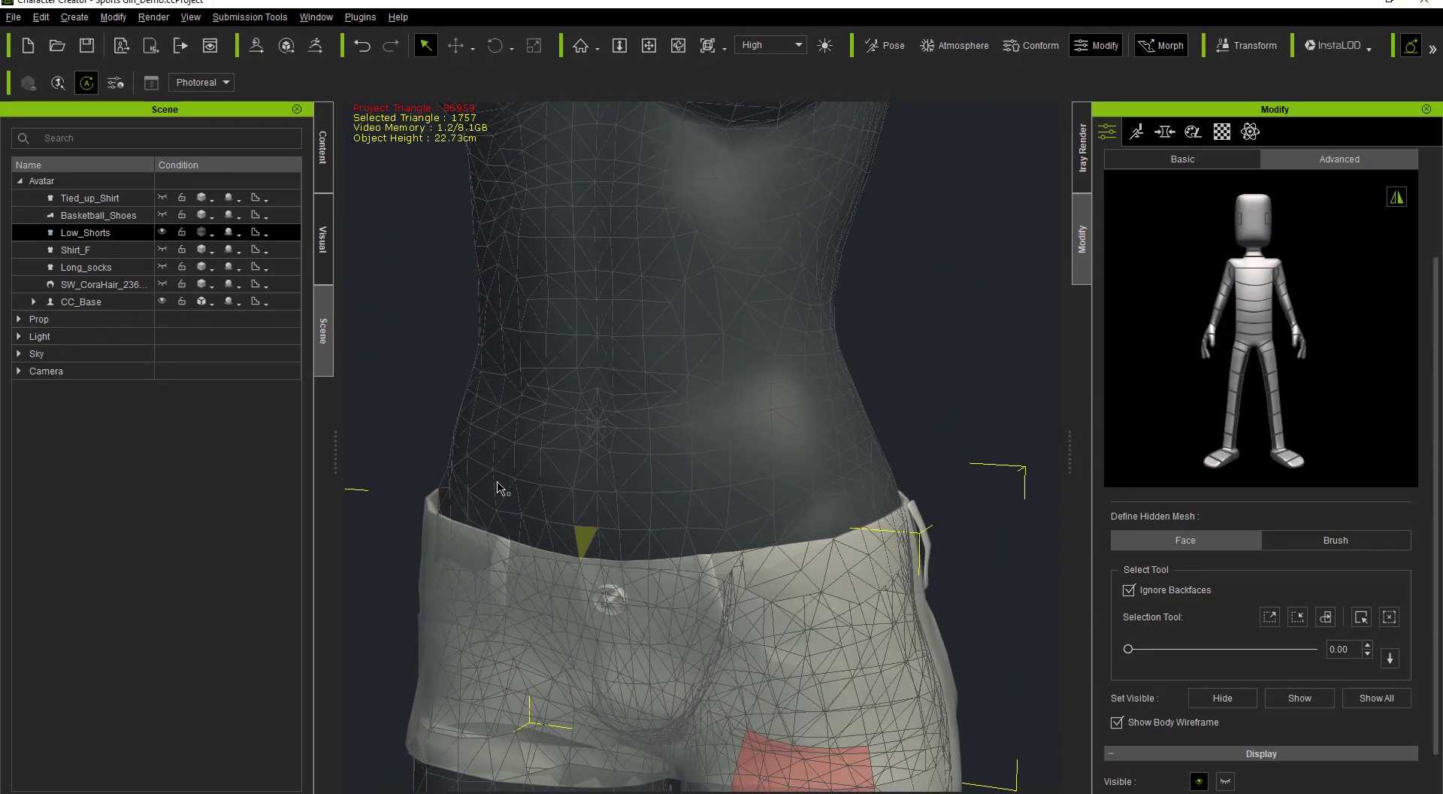
pyautogui.keyDown('alt'); pyautogui.moveTo(750, 325); pyautogui.dragTo(811, 699, button='middle'); pyautogui.keyUp('alt')
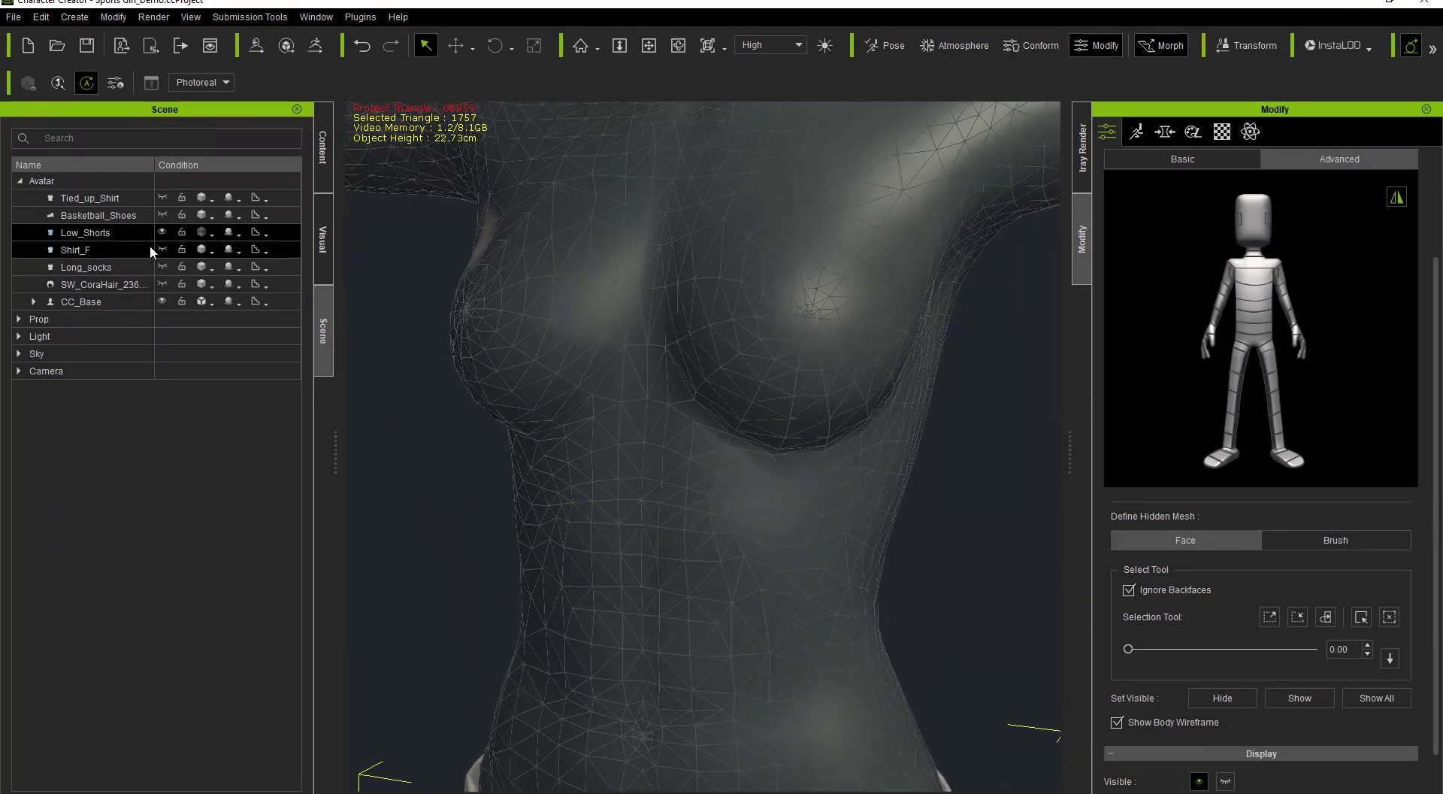
pyautogui.click(88, 242)
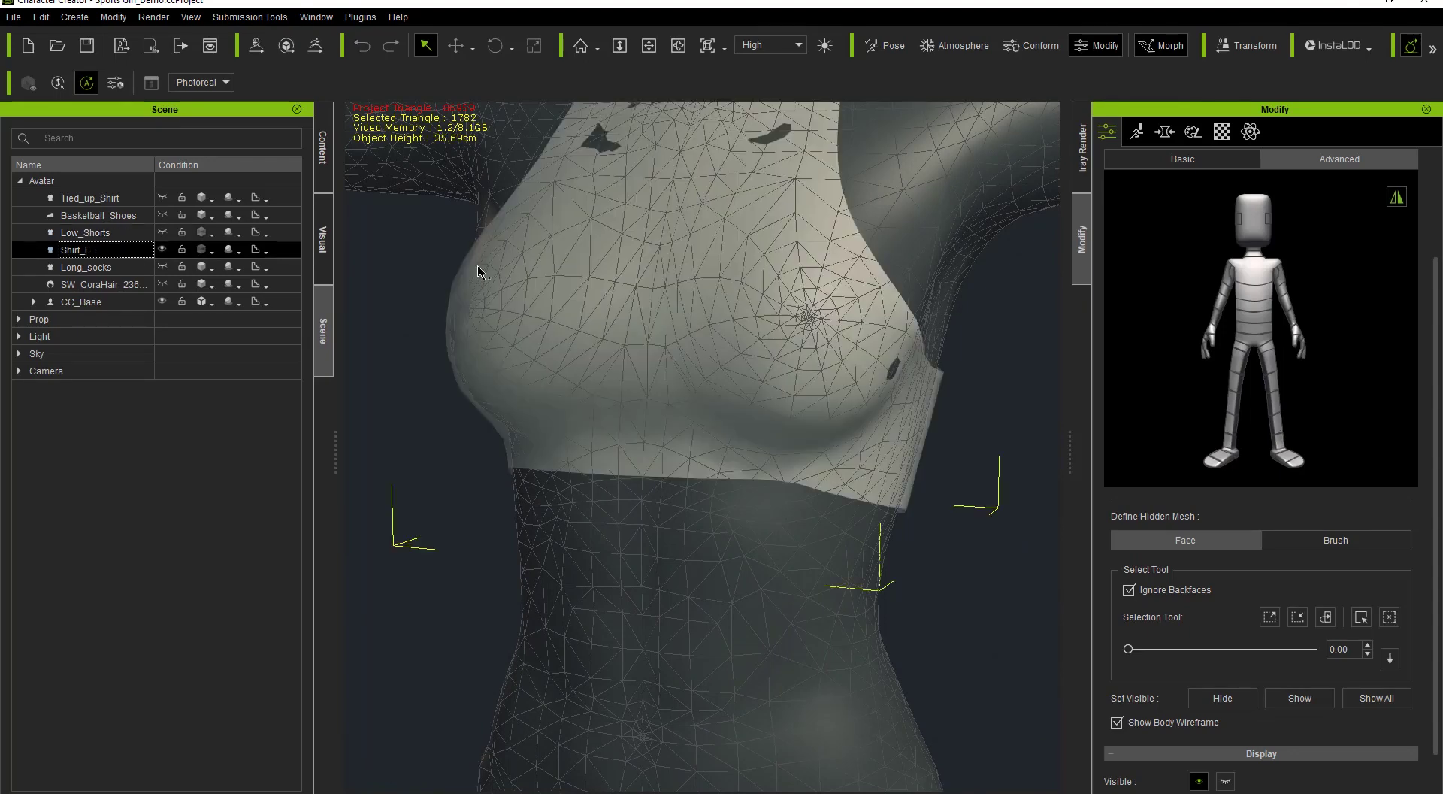
pyautogui.moveTo(744, 183); pyautogui.dragTo(749, 523, button='middle')
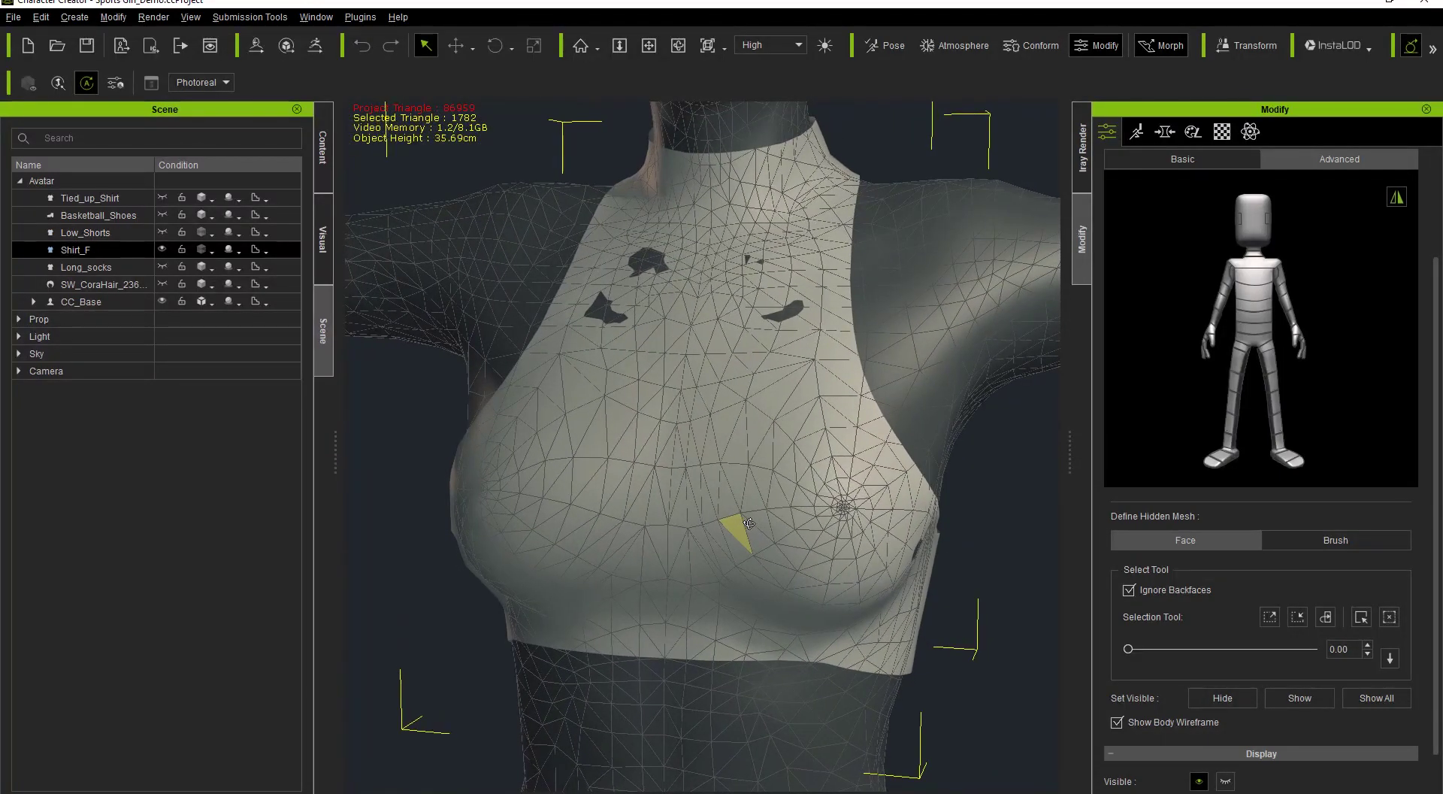
pyautogui.click(1365, 539)
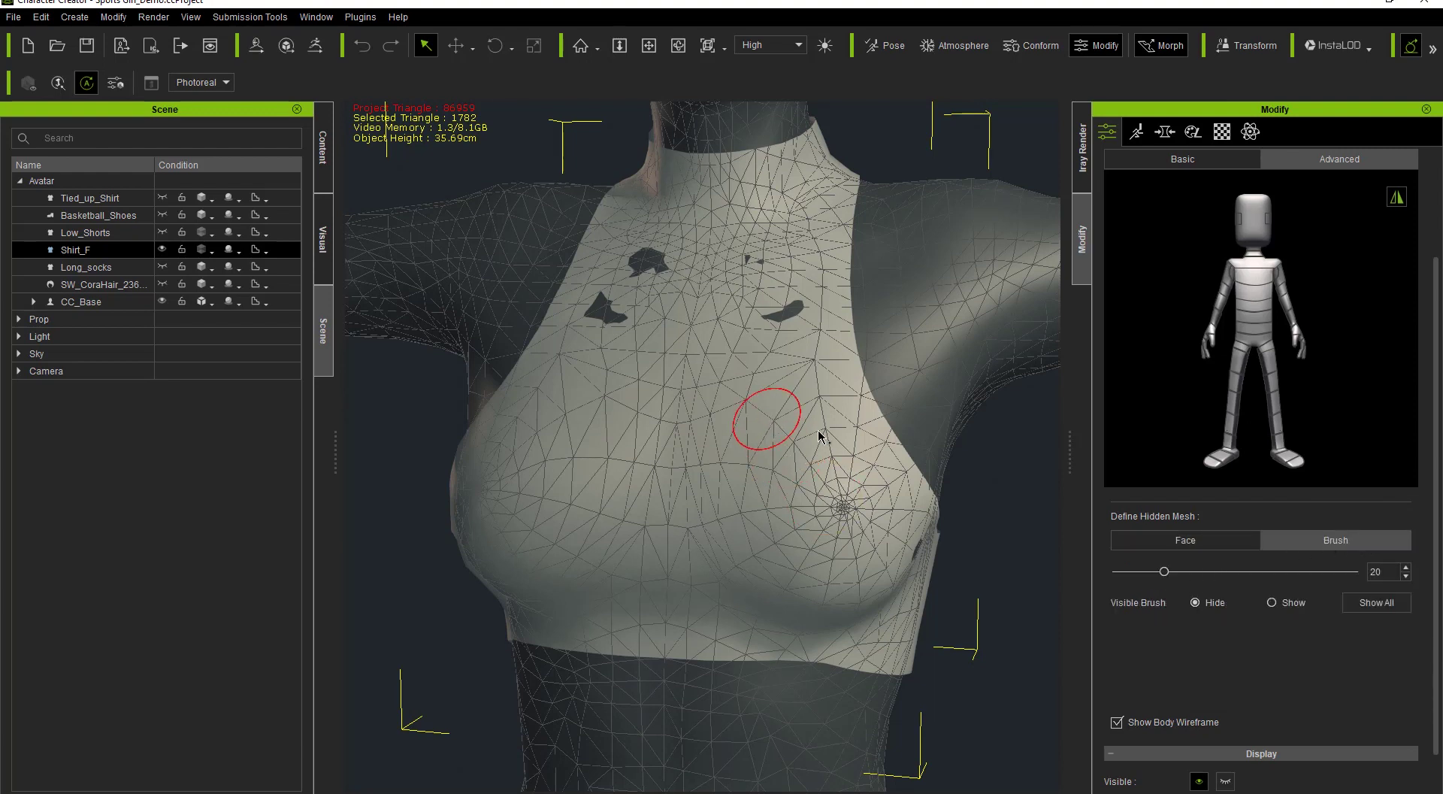
# - Paint with the Hide brush over the body faces beneath the shirt's chest and up to the collar
pyautogui.moveTo(676, 419)
pyautogui.mouseDown()
pyautogui.moveTo(689, 331)
pyautogui.moveTo(676, 313)
pyautogui.moveTo(671, 390)
pyautogui.moveTo(670, 318)
pyautogui.moveTo(641, 325)
pyautogui.moveTo(604, 428)
pyautogui.moveTo(680, 515)
pyautogui.moveTo(732, 383)
pyautogui.mouseUp()
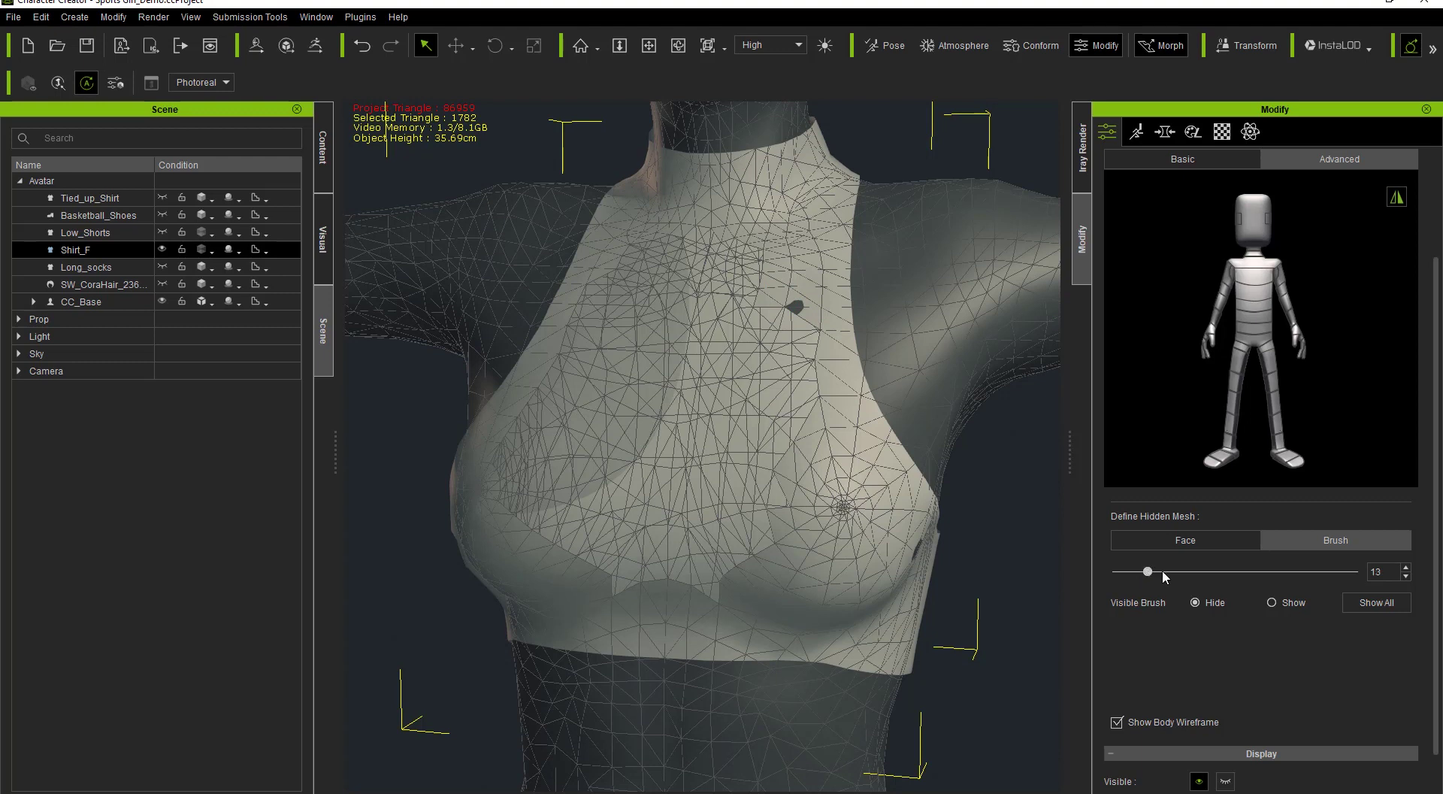
pyautogui.moveTo(736, 248)
pyautogui.mouseDown()
pyautogui.moveTo(776, 372)
pyautogui.moveTo(763, 232)
pyautogui.moveTo(706, 235)
pyautogui.moveTo(666, 271)
pyautogui.moveTo(638, 376)
pyautogui.moveTo(792, 505)
pyautogui.moveTo(822, 574)
pyautogui.moveTo(551, 567)
pyautogui.moveTo(542, 554)
pyautogui.moveTo(680, 487)
pyautogui.moveTo(720, 346)
pyautogui.mouseUp()
pyautogui.keyDown('alt'); pyautogui.moveTo(726, 154); pyautogui.dragTo(731, 438, button='middle'); pyautogui.keyUp('alt')
pyautogui.moveTo(731, 438)
pyautogui.keyDown('alt'); pyautogui.mouseDown(button='right')
pyautogui.moveTo(739, 665)
pyautogui.moveTo(741, 628)
pyautogui.mouseUp(button='right'); pyautogui.keyUp('alt')
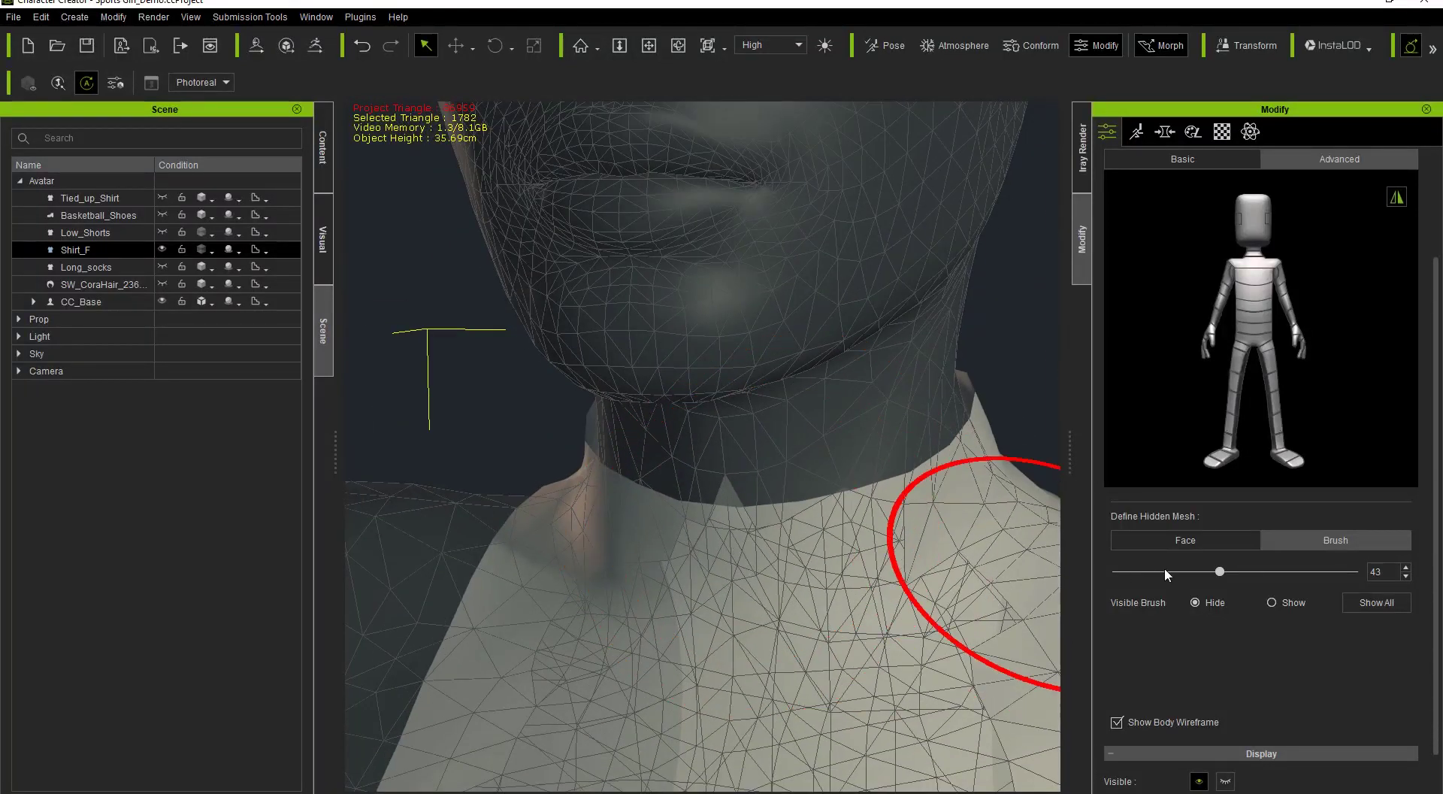
# - Restore the front neck faces above the shirt collar with the Show brush at size 22
pyautogui.click(1272, 601)
pyautogui.moveTo(1177, 577); pyautogui.dragTo(1172, 577)
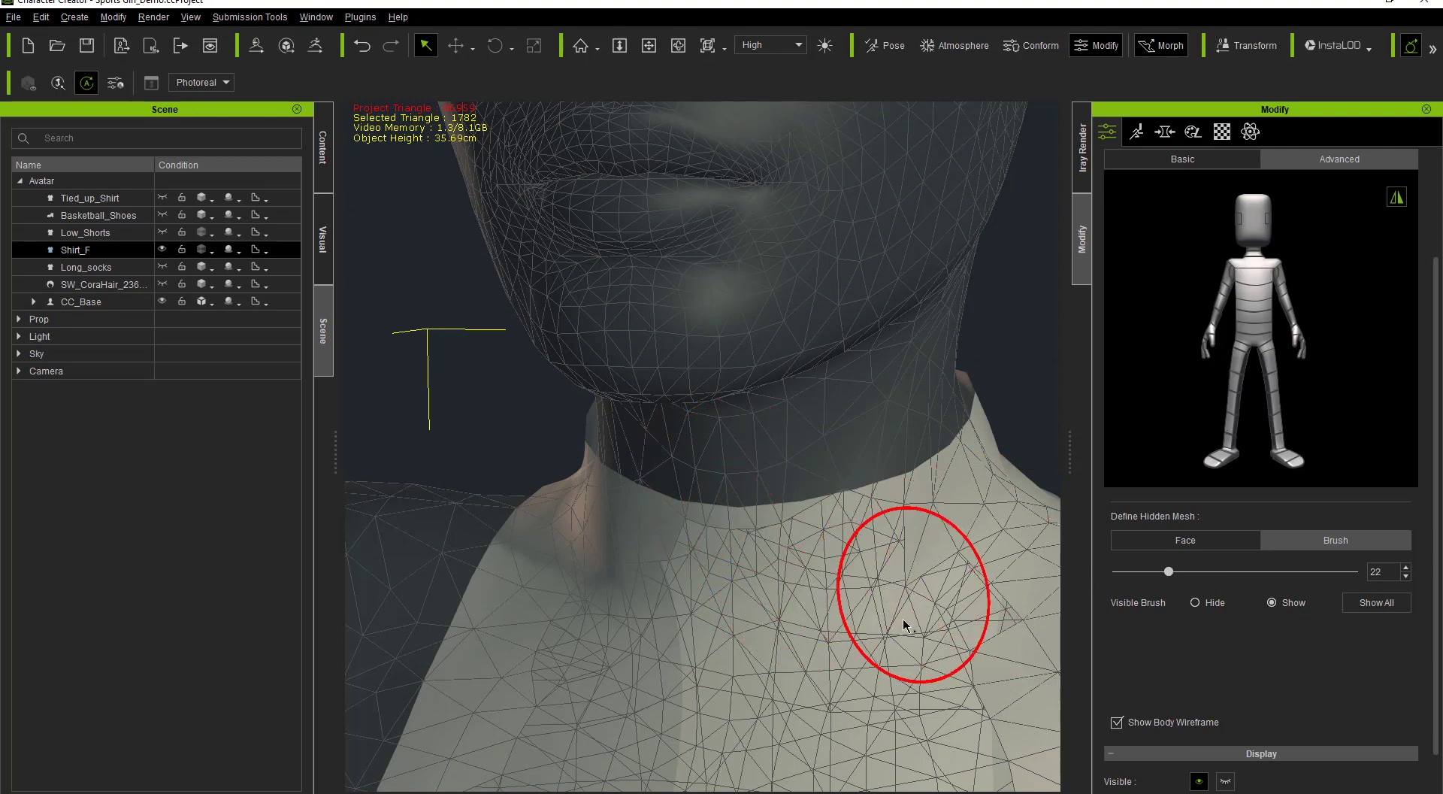
pyautogui.moveTo(911, 612); pyautogui.dragTo(877, 283, button='middle')
pyautogui.scroll(-10, 880, 300)
pyautogui.moveTo(889, 399); pyautogui.dragTo(918, 306, button='middle')
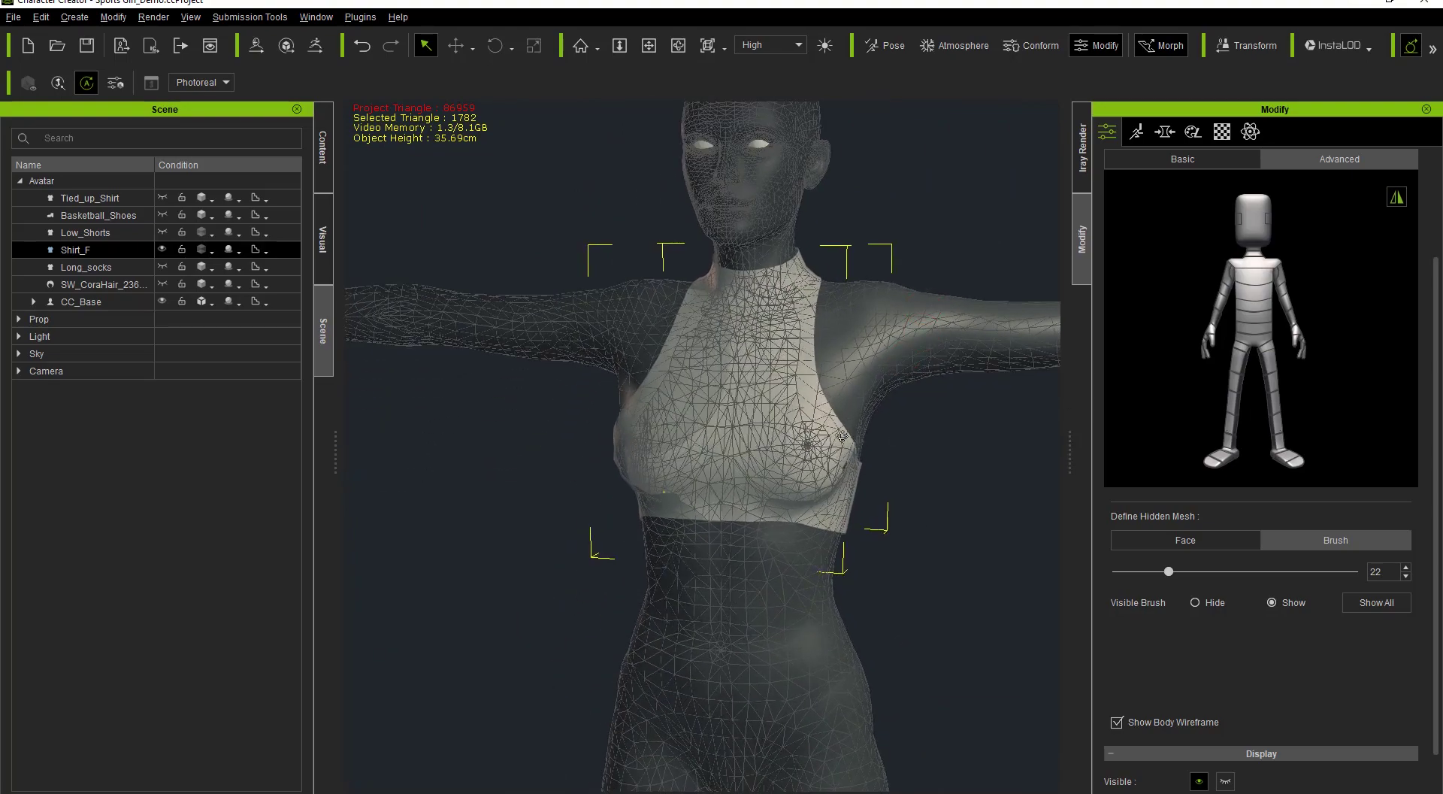
# - Hide the body faces beneath the bust and side of the shirt with the Hide brush at size 36
pyautogui.moveTo(887, 361); pyautogui.dragTo(661, 421, button='right')
pyautogui.scroll(6, 827, 664)
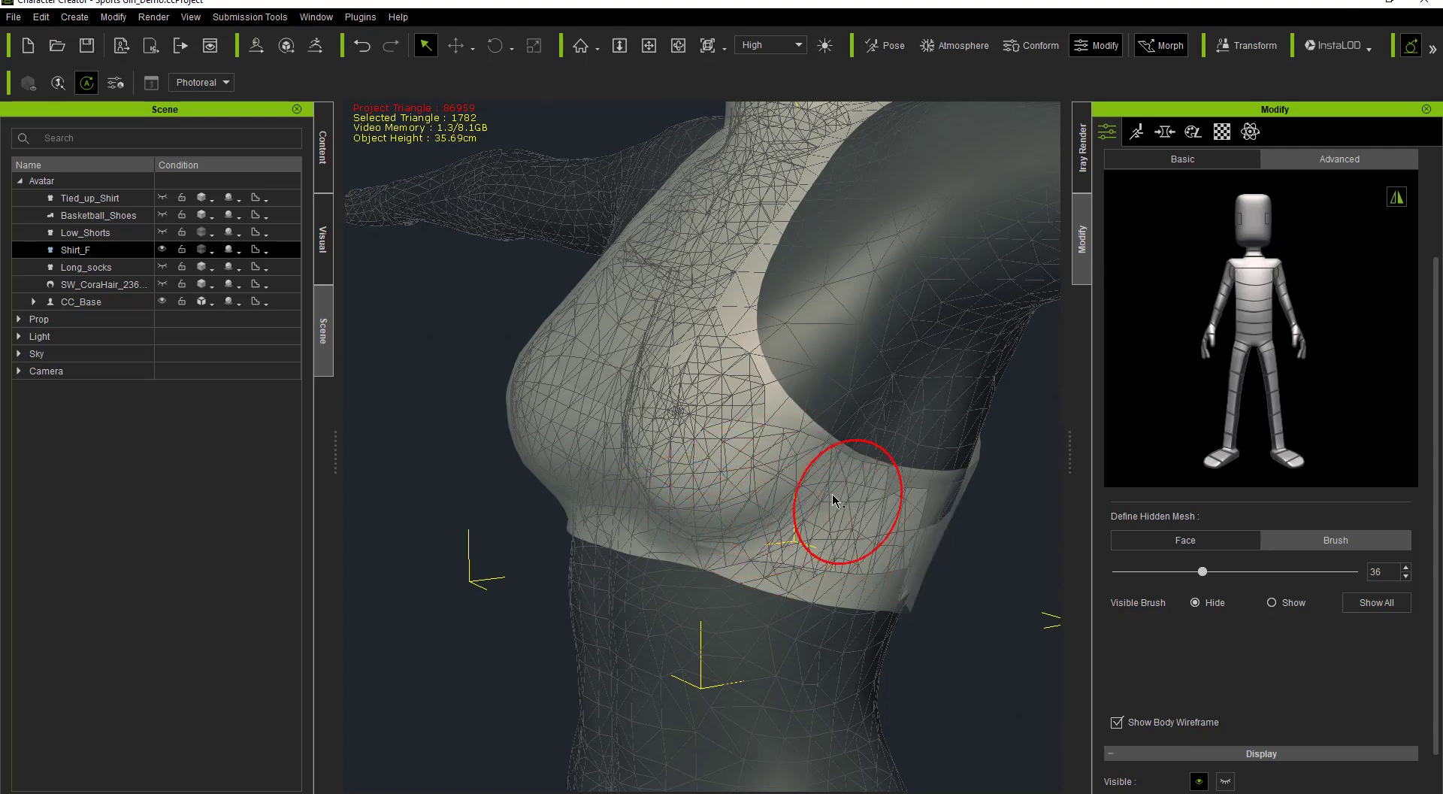
pyautogui.moveTo(1003, 615); pyautogui.dragTo(993, 565, button='middle')
pyautogui.moveTo(950, 581); pyautogui.dragTo(747, 587, button='right')
pyautogui.moveTo(839, 610); pyautogui.dragTo(857, 485, button='middle')
pyautogui.moveTo(895, 530)
pyautogui.mouseDown(button='right')
pyautogui.moveTo(861, 537)
pyautogui.moveTo(853, 444)
pyautogui.mouseUp(button='right')
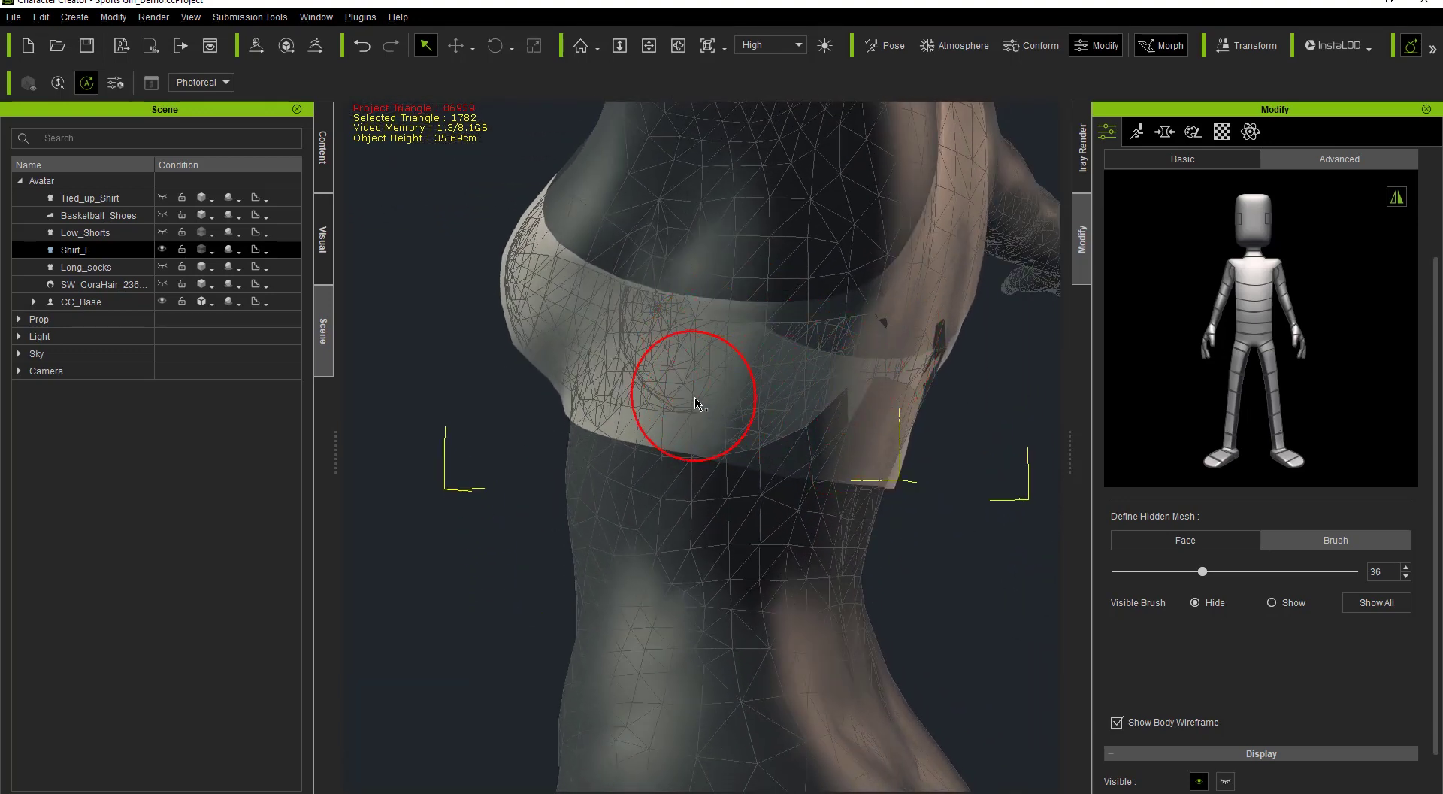
# - Brush away the body faces beneath the shirt's lower back, continuing up towards the shoulder blades
pyautogui.moveTo(934, 547); pyautogui.dragTo(759, 610, button='middle')
pyautogui.moveTo(759, 610); pyautogui.dragTo(483, 628, button='right')
pyautogui.moveTo(733, 434)
pyautogui.mouseDown()
pyautogui.moveTo(792, 430)
pyautogui.moveTo(744, 362)
pyautogui.moveTo(809, 419)
pyautogui.moveTo(763, 425)
pyautogui.mouseUp()
pyautogui.moveTo(755, 310)
pyautogui.mouseDown()
pyautogui.moveTo(736, 207)
pyautogui.moveTo(579, 379)
pyautogui.moveTo(661, 214)
pyautogui.mouseUp()
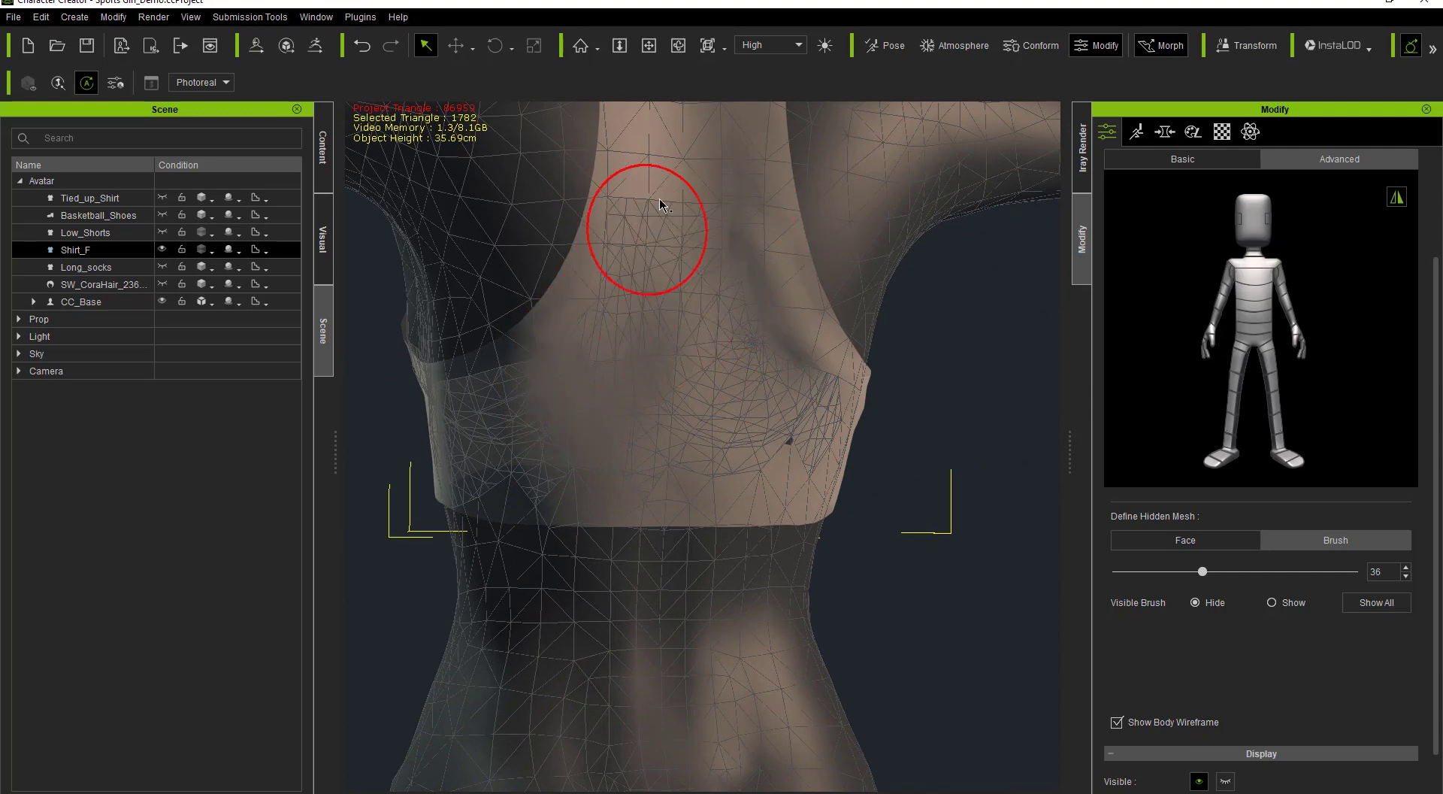
# - Hide the body faces beneath the shirt's upper back and up to the rear collar
pyautogui.moveTo(678, 405); pyautogui.dragTo(660, 516, button='middle')
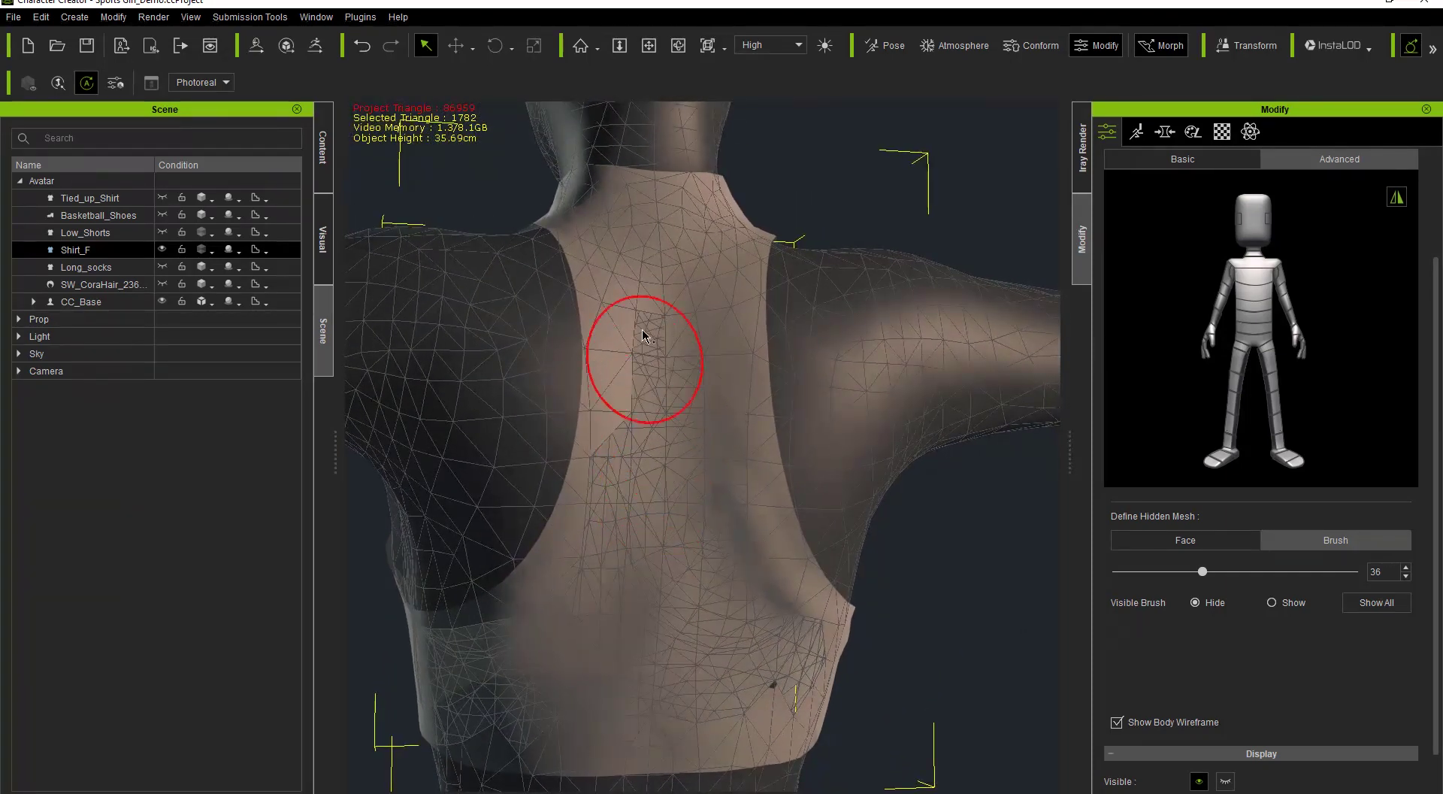
pyautogui.moveTo(610, 231)
pyautogui.mouseDown()
pyautogui.moveTo(665, 212)
pyautogui.moveTo(699, 269)
pyautogui.mouseUp()
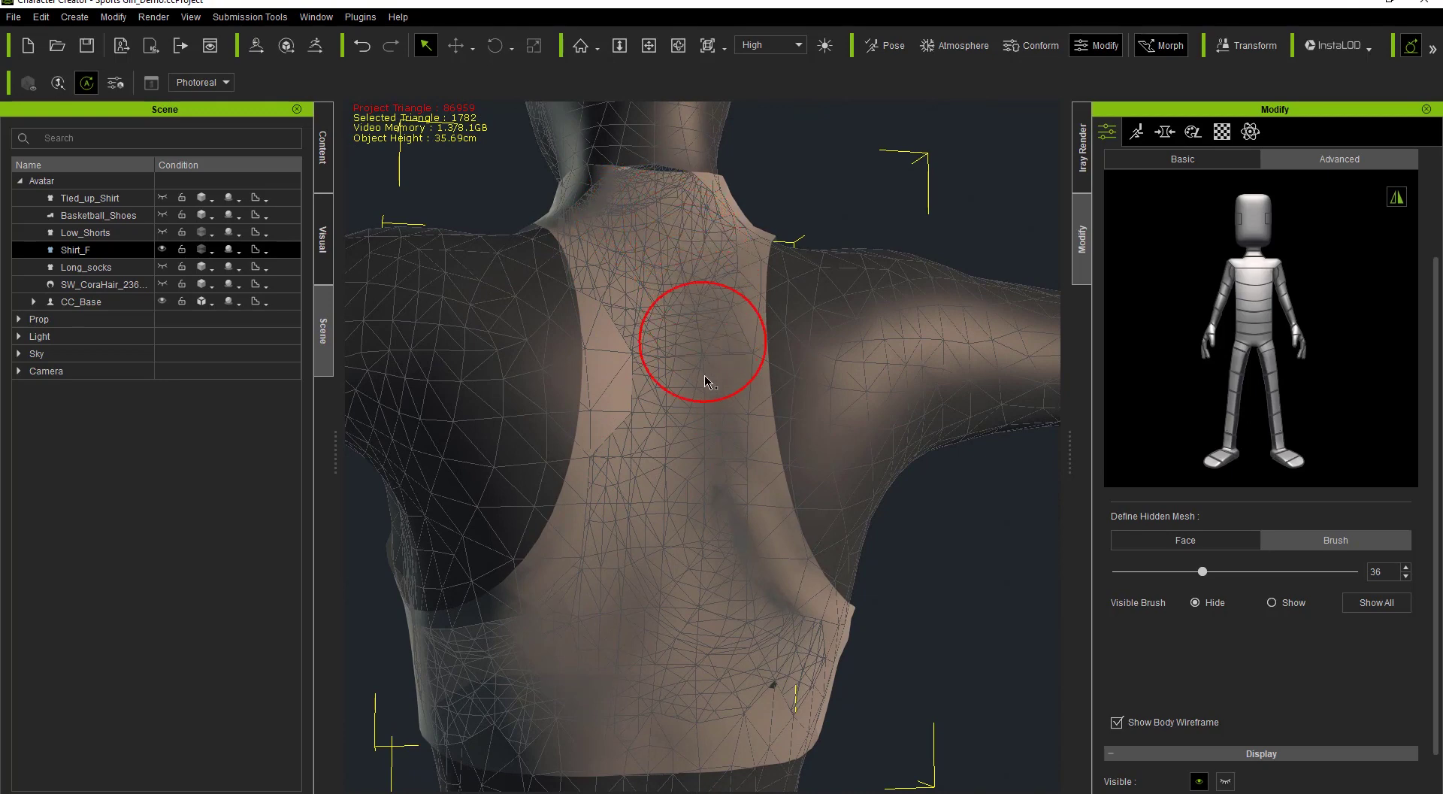
pyautogui.moveTo(728, 521)
pyautogui.mouseDown()
pyautogui.moveTo(789, 629)
pyautogui.moveTo(657, 451)
pyautogui.mouseUp()
pyautogui.moveTo(621, 325); pyautogui.dragTo(628, 283)
# - Restore the rear neck faces above the shirt collar with the Show brush
pyautogui.moveTo(685, 229); pyautogui.dragTo(671, 465, button='middle')
pyautogui.scroll(4, 671, 466)
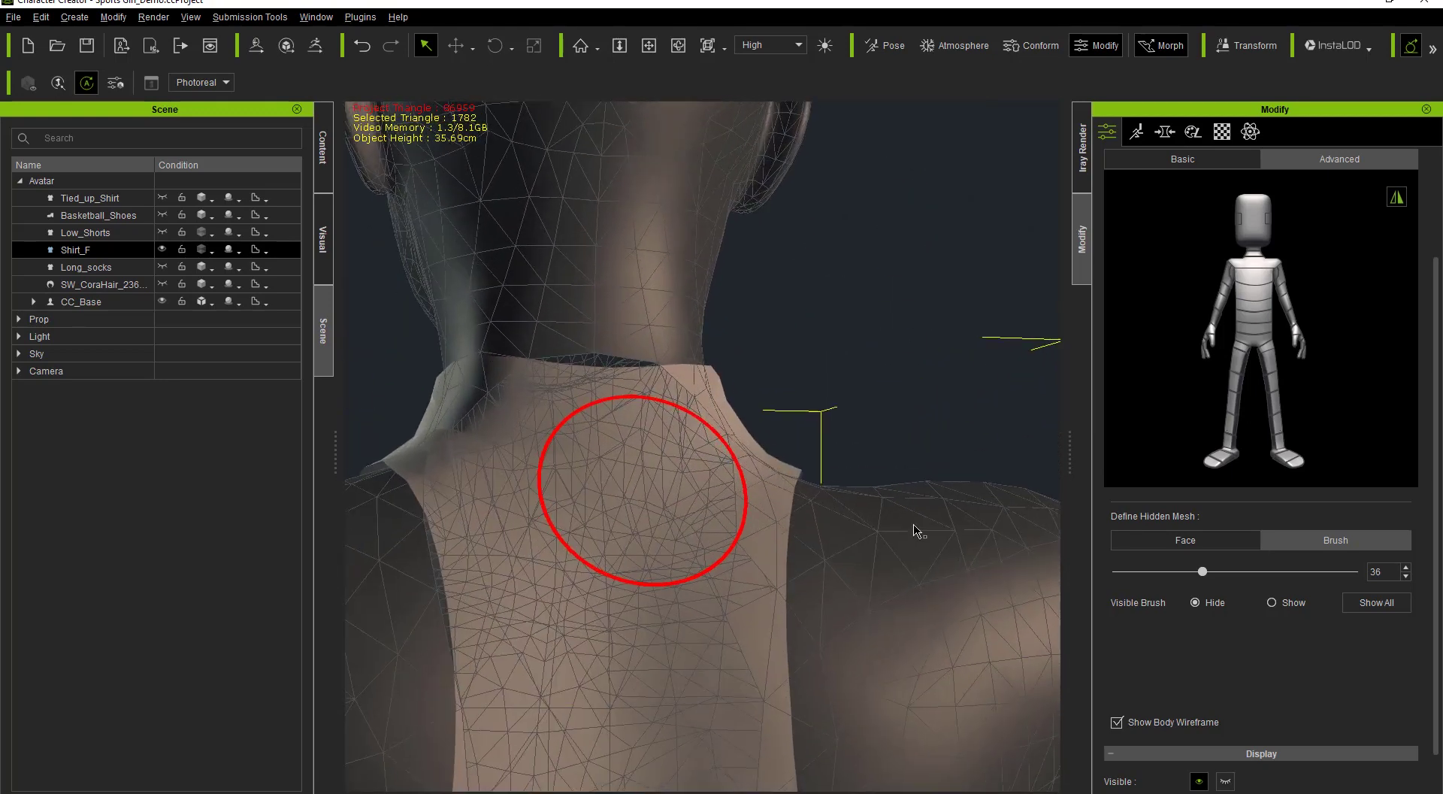
pyautogui.click(1278, 606)
pyautogui.click(590, 356)
pyautogui.click(660, 361)
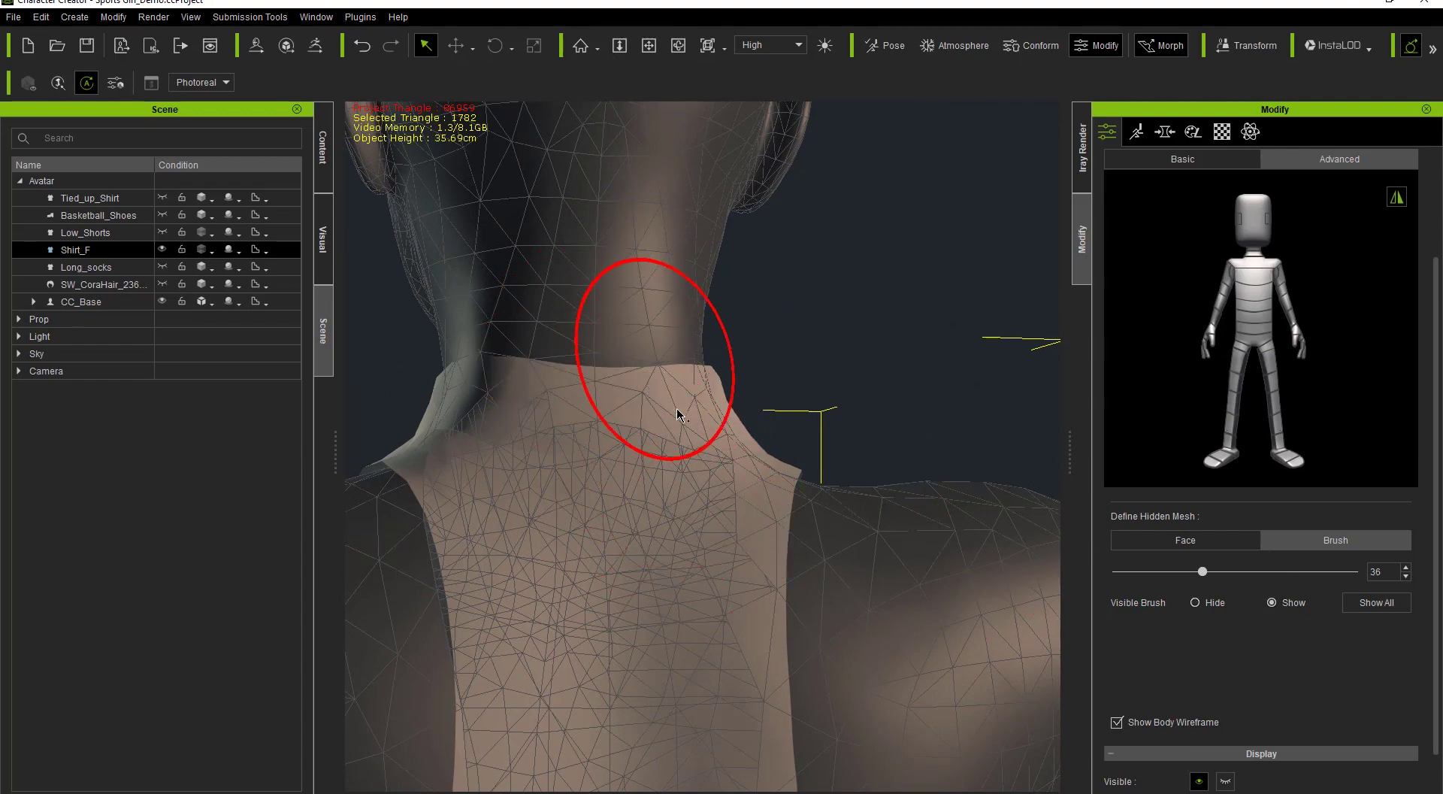
# - Check the shirt's back and opposite side for exposed skin, and return the brush to Hide mode
pyautogui.moveTo(741, 655); pyautogui.dragTo(536, 603, button='right')
pyautogui.moveTo(536, 604); pyautogui.dragTo(756, 169, button='middle')
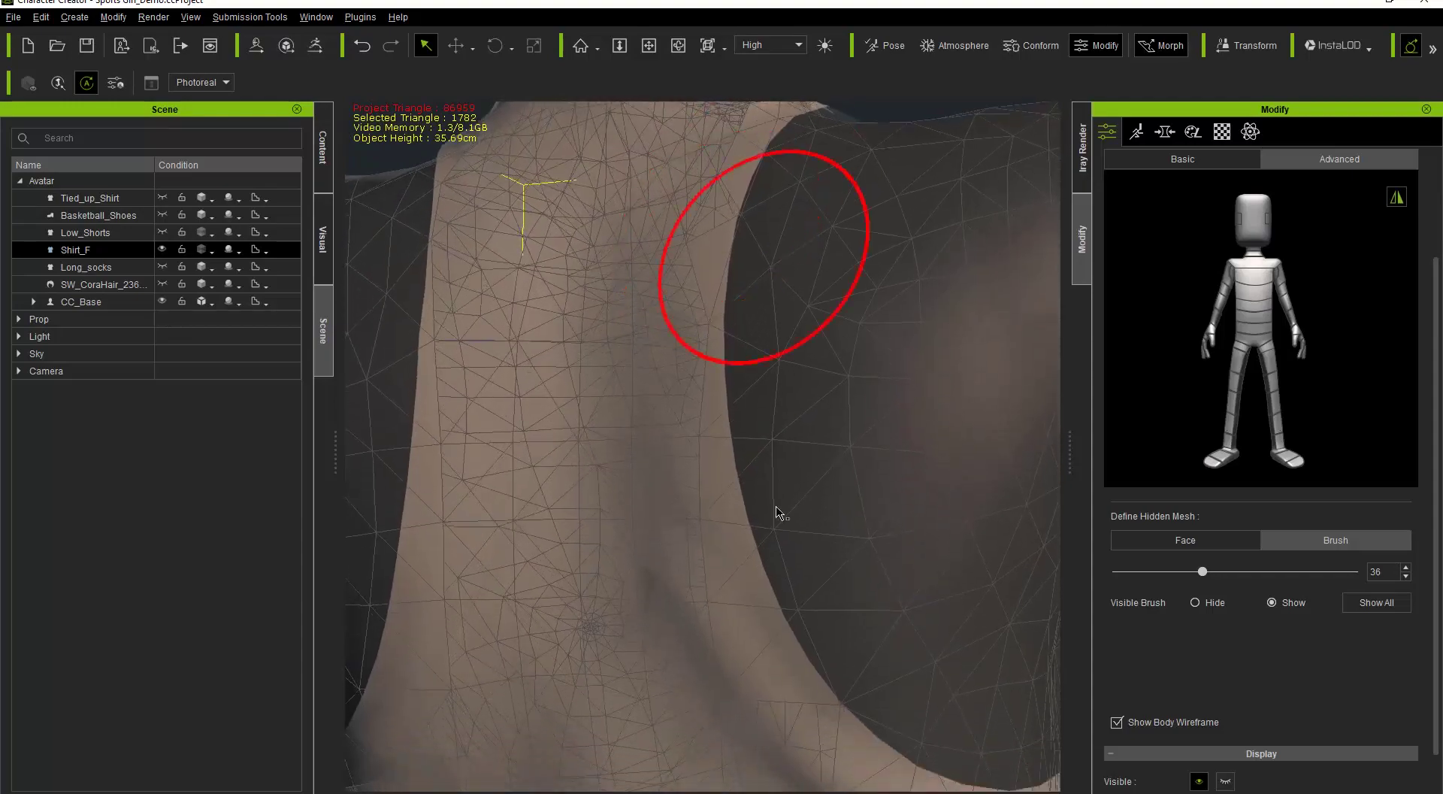
pyautogui.moveTo(804, 620); pyautogui.dragTo(754, 365, button='middle')
pyautogui.scroll(-5, 753, 364)
pyautogui.moveTo(778, 652); pyautogui.dragTo(688, 637, button='right')
pyautogui.scroll(2, 767, 665)
pyautogui.moveTo(783, 569); pyautogui.dragTo(740, 505, button='middle')
pyautogui.moveTo(798, 534)
pyautogui.mouseDown(button='right')
pyautogui.moveTo(683, 526)
pyautogui.moveTo(679, 590)
pyautogui.moveTo(593, 499)
pyautogui.moveTo(358, 420)
pyautogui.mouseUp(button='right')
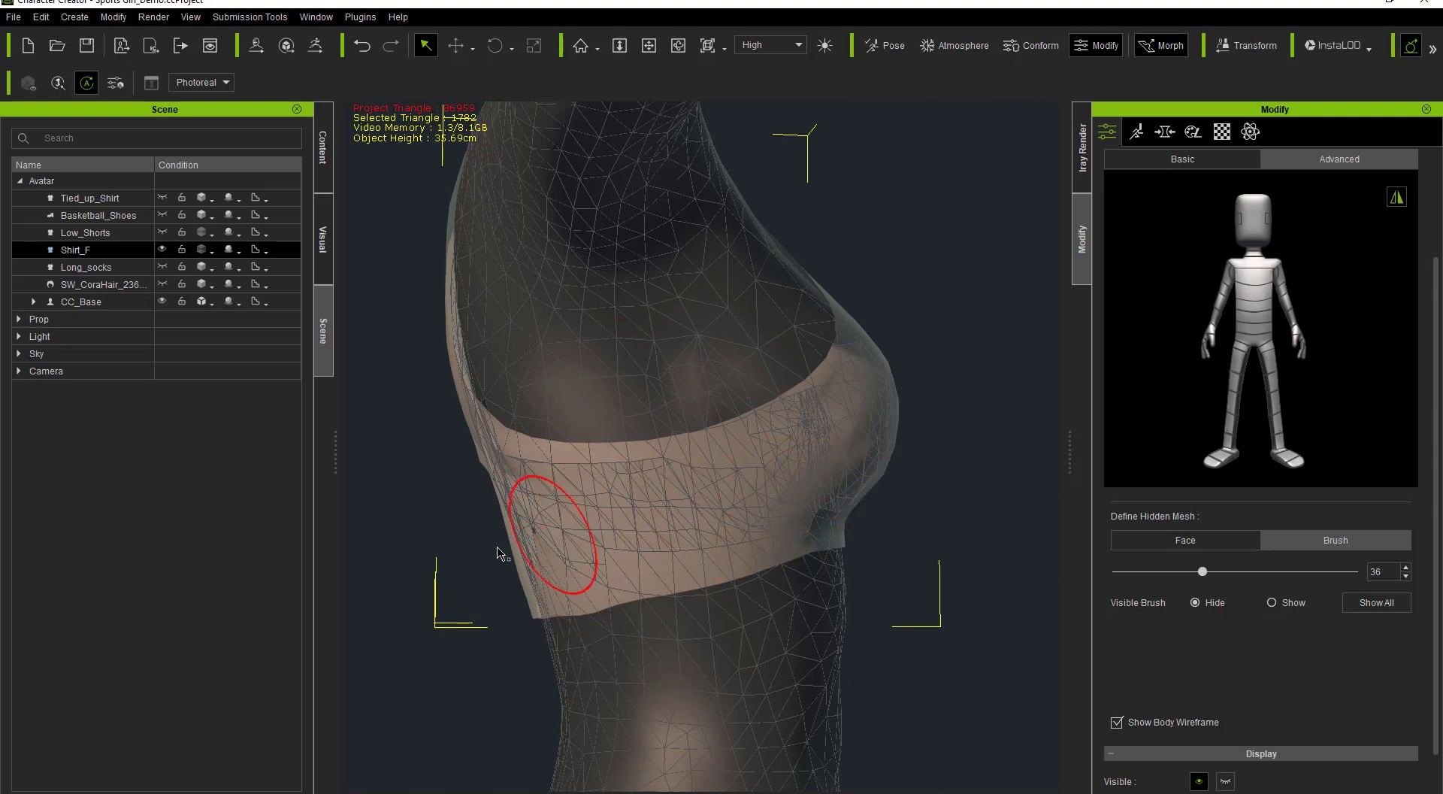
# - Inspect the hidden torso area from front and back with the shirt turned off, and show the shirt again
pyautogui.click(163, 248)
pyautogui.moveTo(873, 394); pyautogui.dragTo(335, 454, button='right')
pyautogui.moveTo(646, 396); pyautogui.dragTo(652, 503, button='right')
pyautogui.moveTo(679, 407); pyautogui.dragTo(634, 462, button='middle')
pyautogui.click(774, 429)
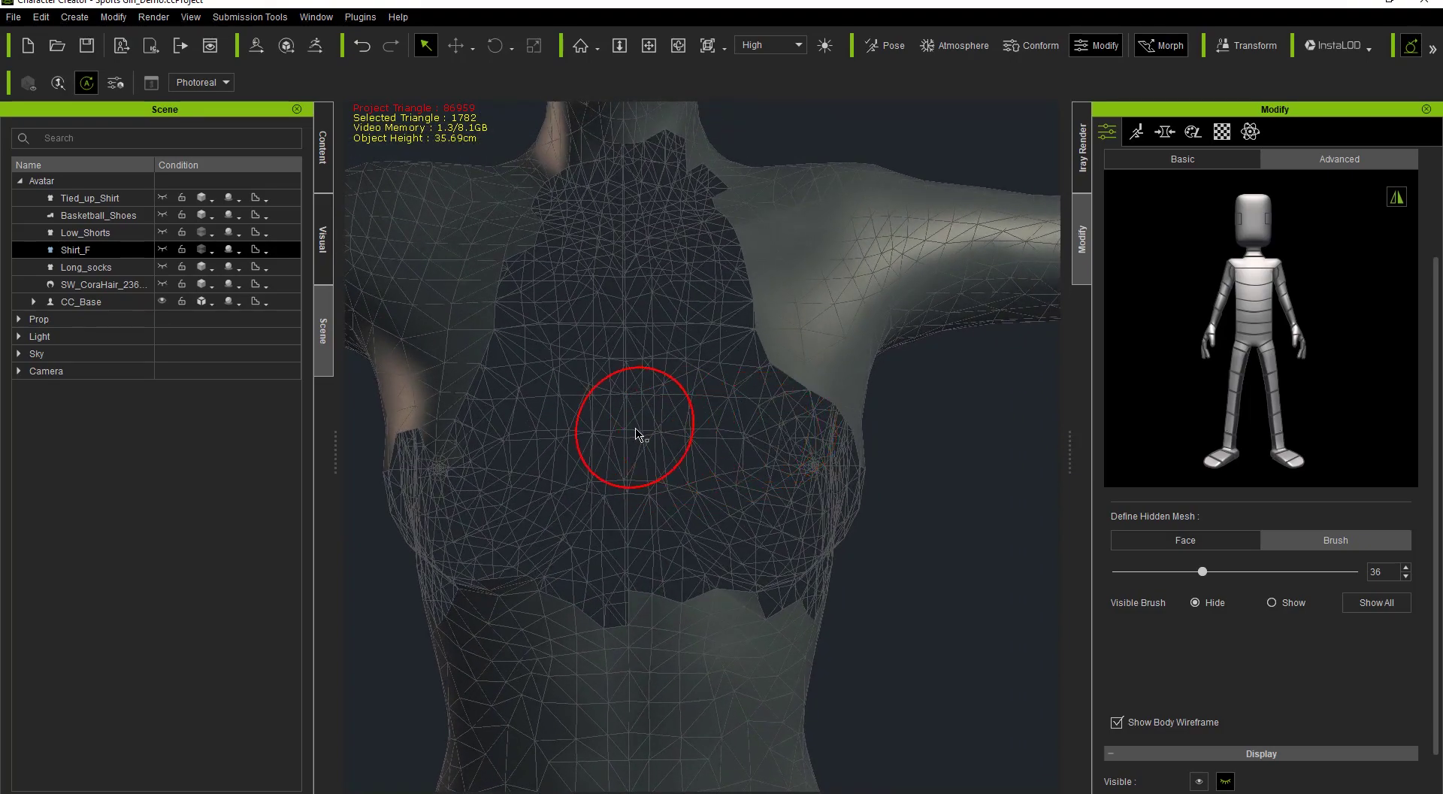
pyautogui.moveTo(776, 521)
pyautogui.mouseDown(button='right')
pyautogui.moveTo(808, 535)
pyautogui.moveTo(467, 541)
pyautogui.moveTo(507, 481)
pyautogui.moveTo(403, 258)
pyautogui.mouseUp(button='right')
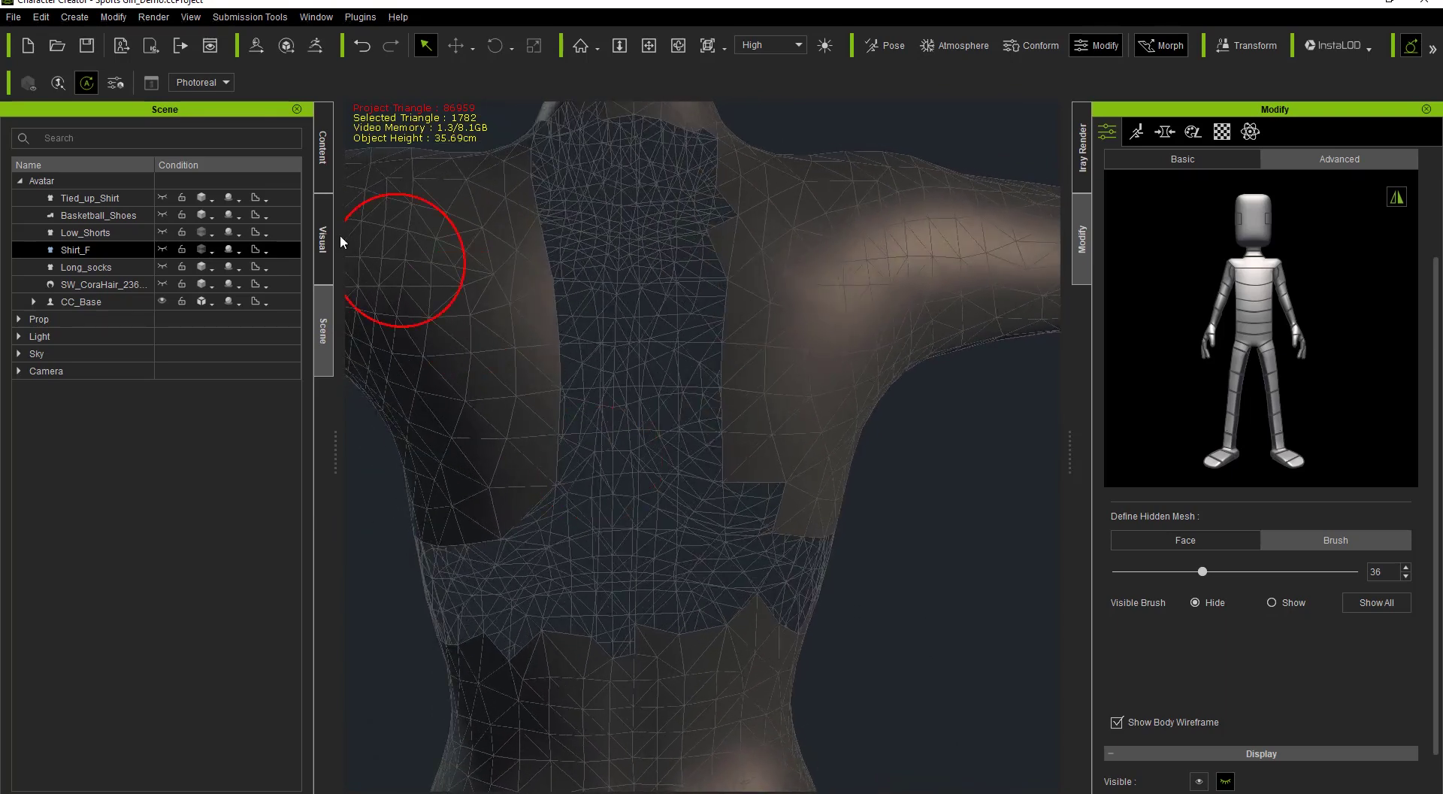
pyautogui.click(161, 250)
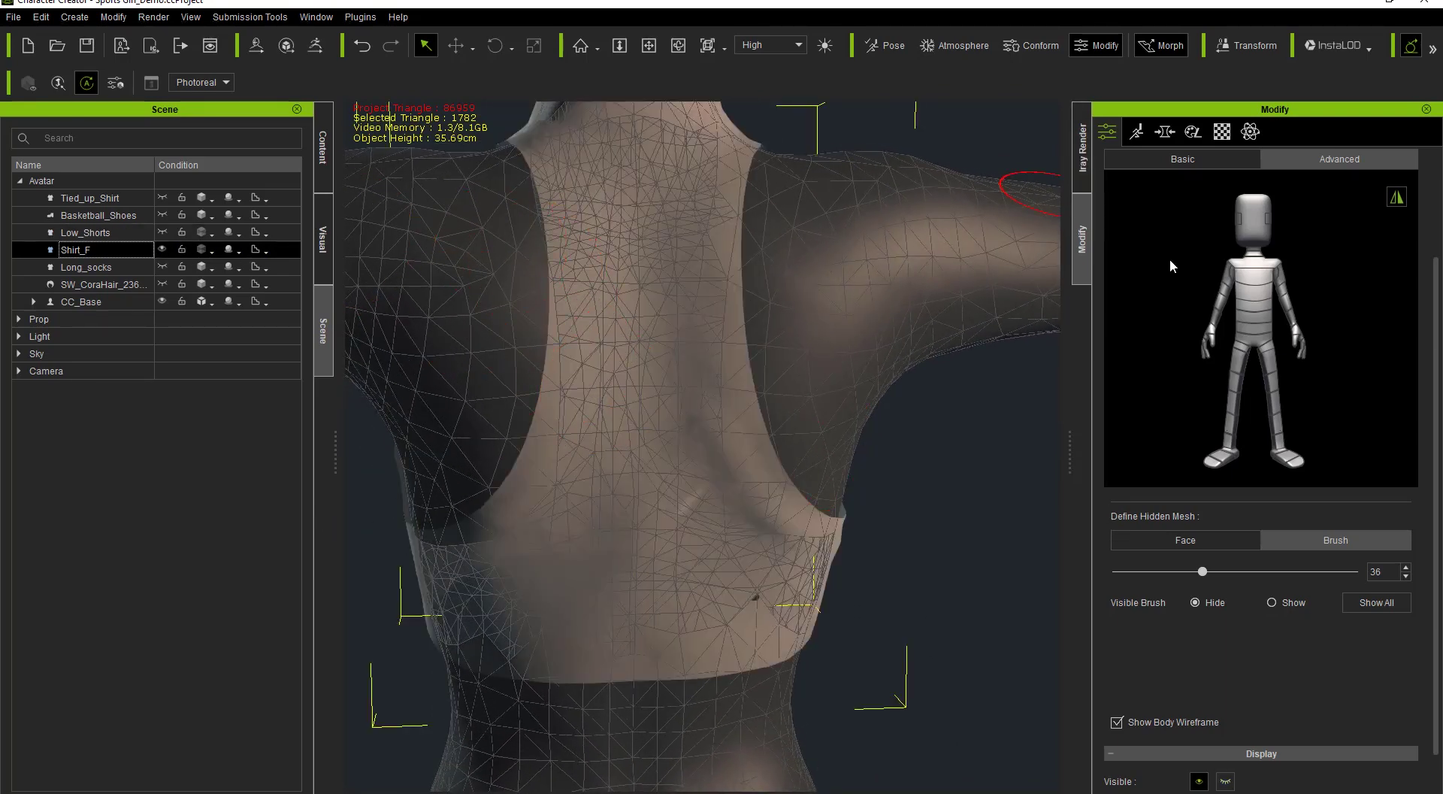
# - Leave the Hide Body Mesh mode and view the fully dressed avatar from the front
pyautogui.scroll(3, 1307, 225)
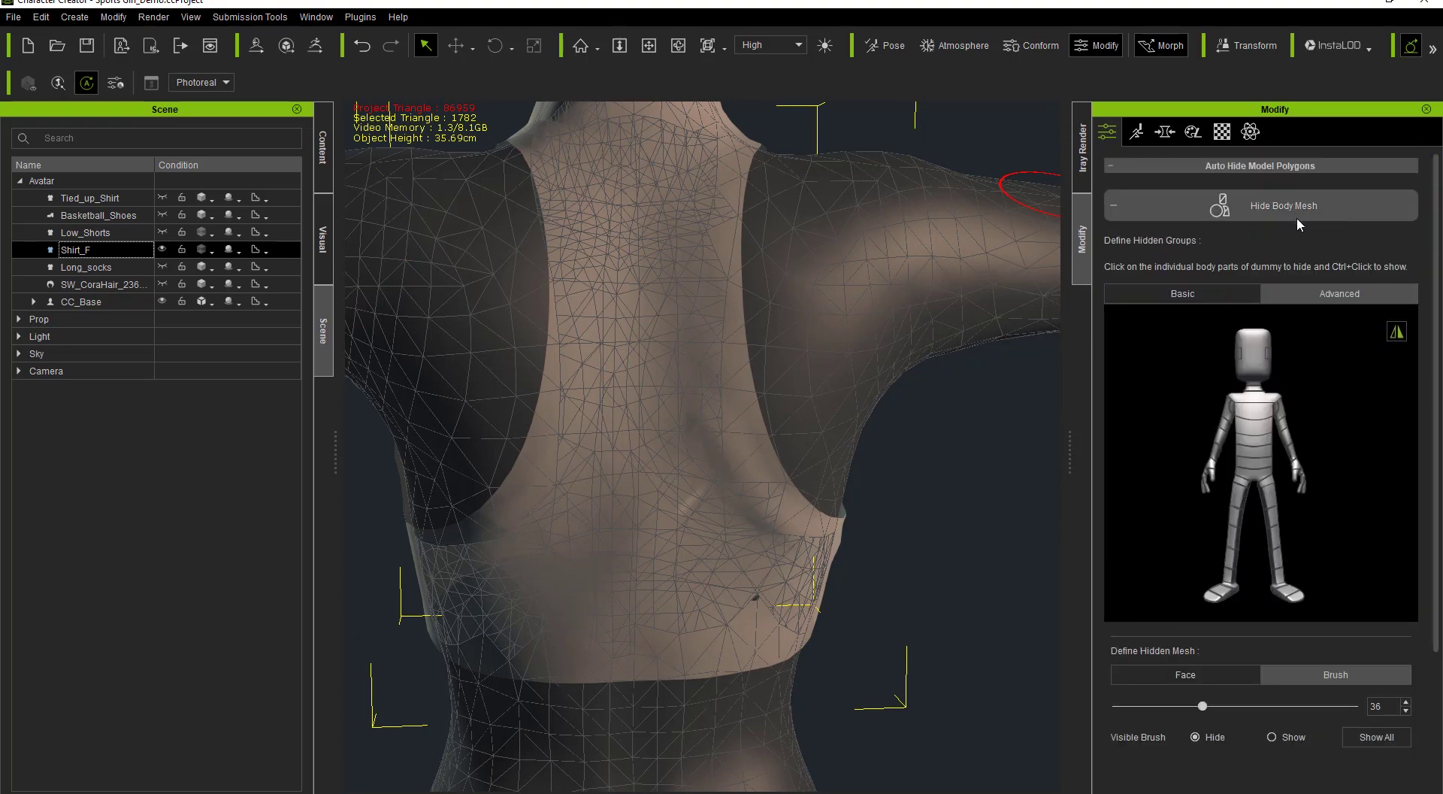
pyautogui.click(1321, 220)
pyautogui.moveTo(560, 413); pyautogui.dragTo(951, 547, button='right')
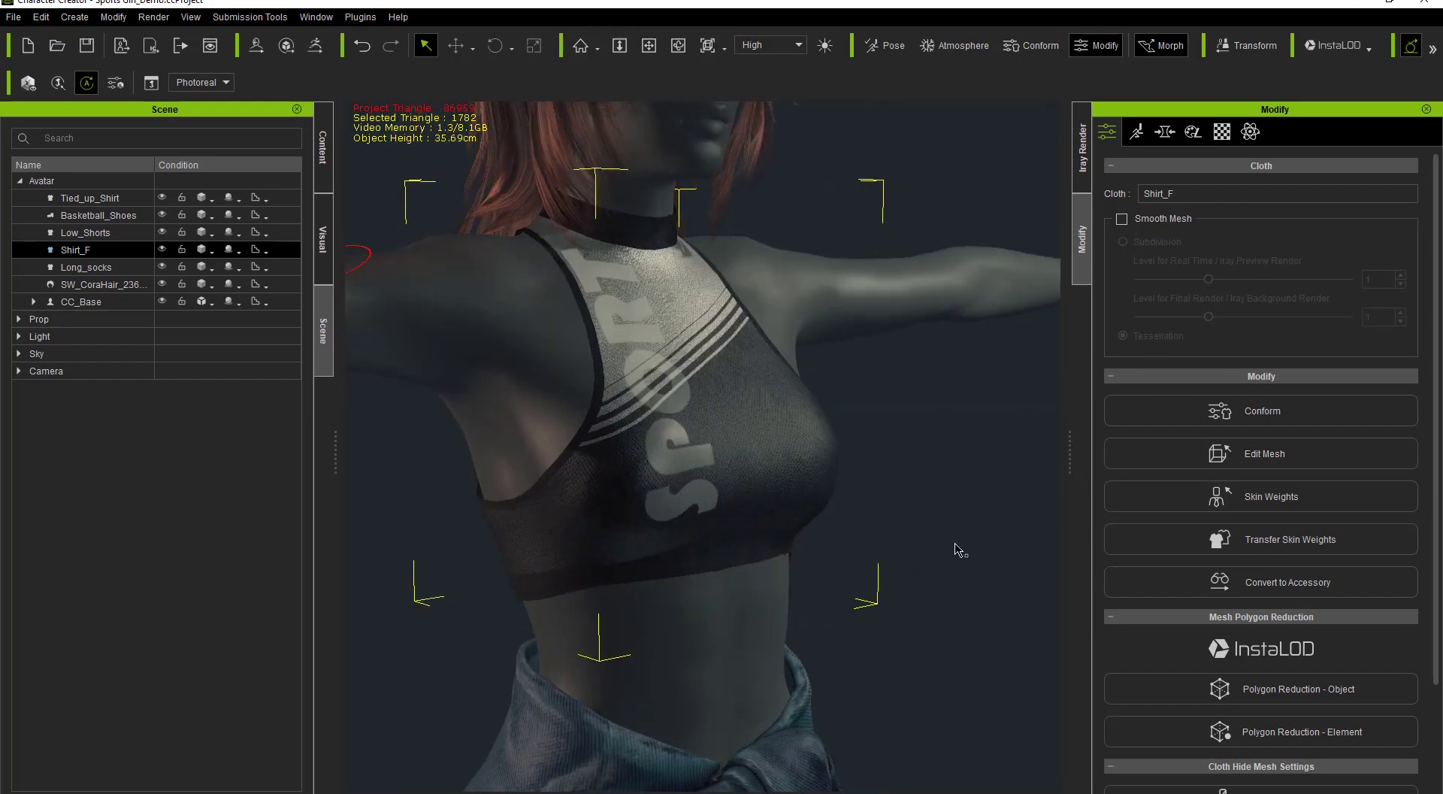
# - Apply the custom Show Girl Pose to the avatar and check around the outfit for skin poking through
pyautogui.click(318, 138)
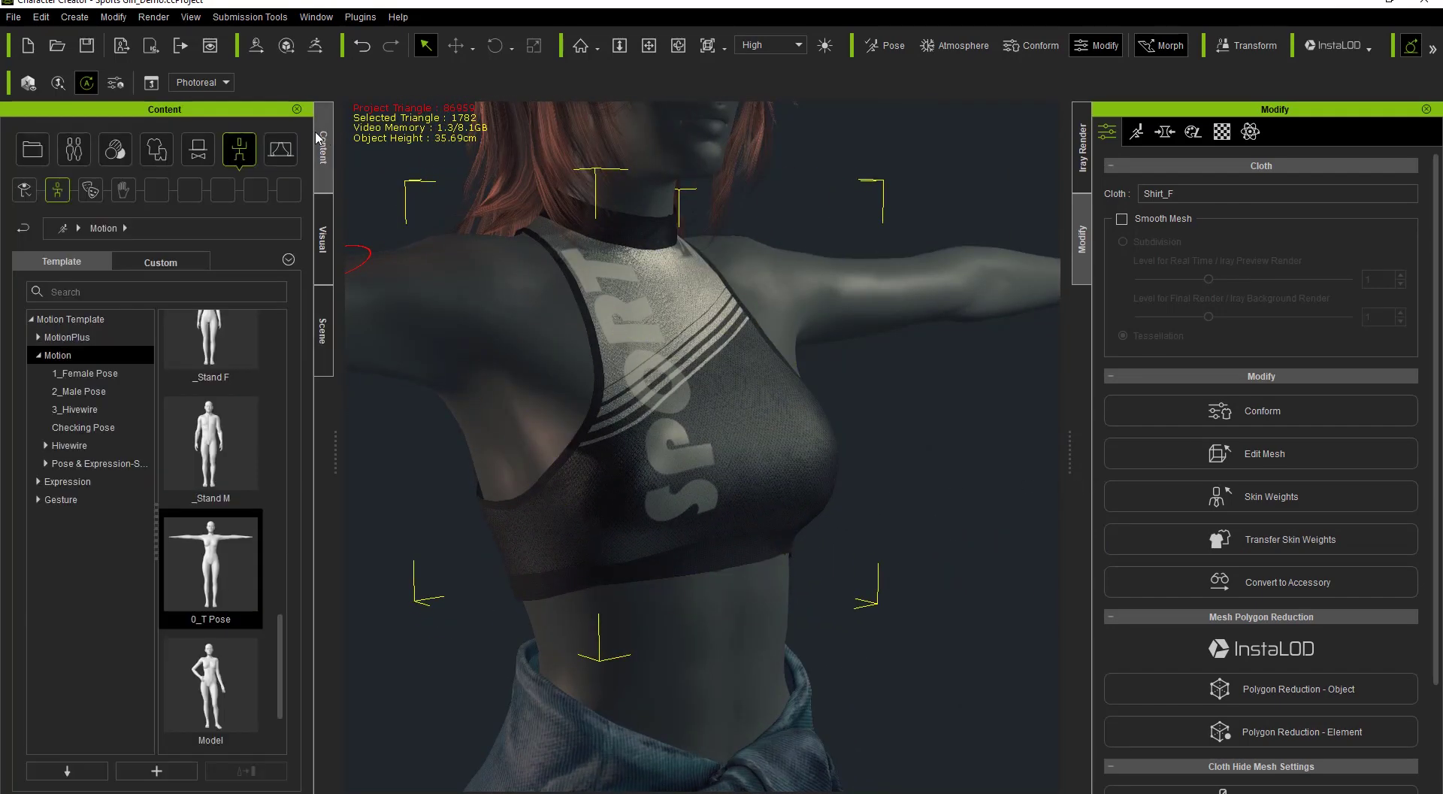
pyautogui.click(177, 266)
pyautogui.doubleClick(210, 358)
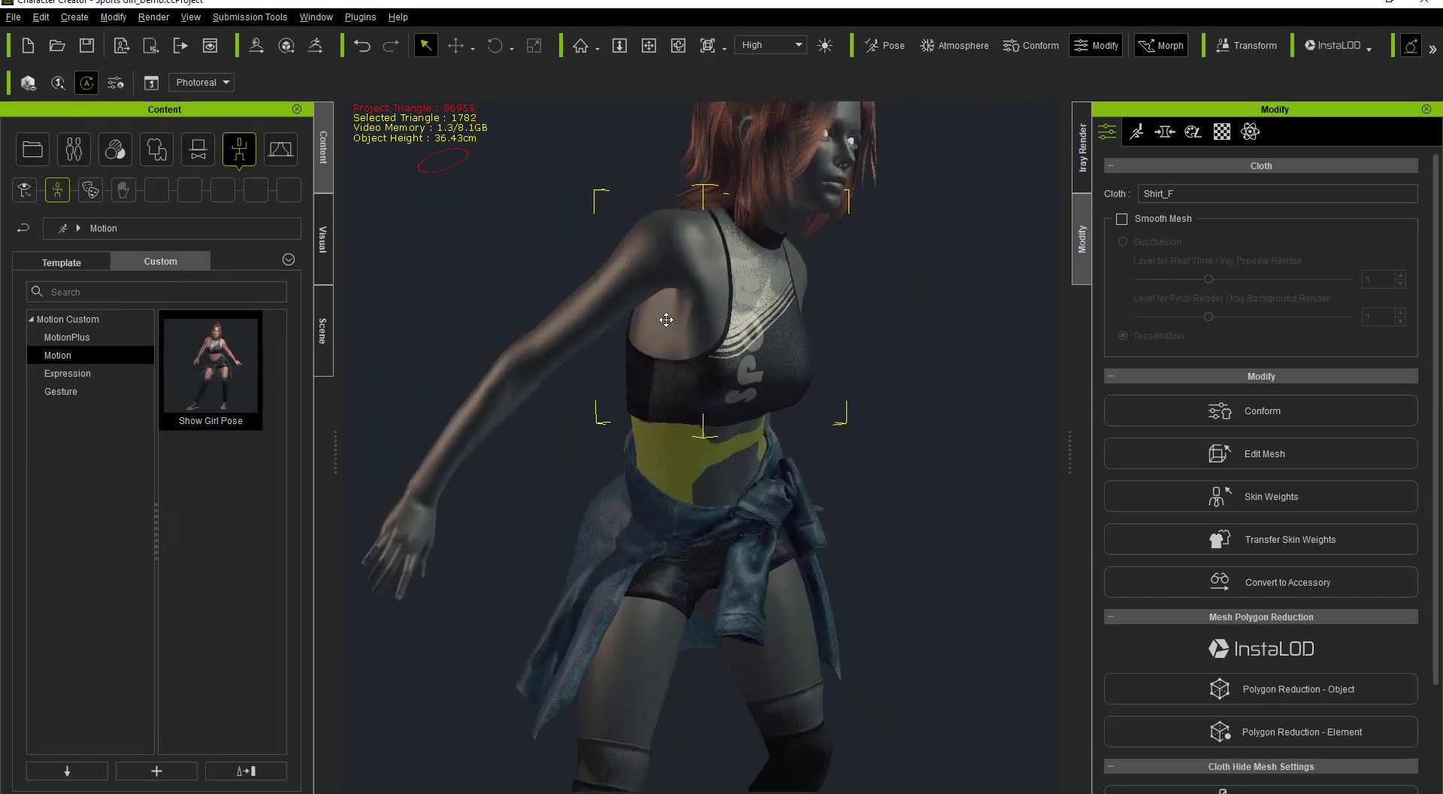
pyautogui.moveTo(668, 337); pyautogui.dragTo(671, 161, button='middle')
pyautogui.moveTo(865, 507); pyautogui.dragTo(841, 280, button='middle')
pyautogui.moveTo(882, 467); pyautogui.dragTo(241, 553, button='right')
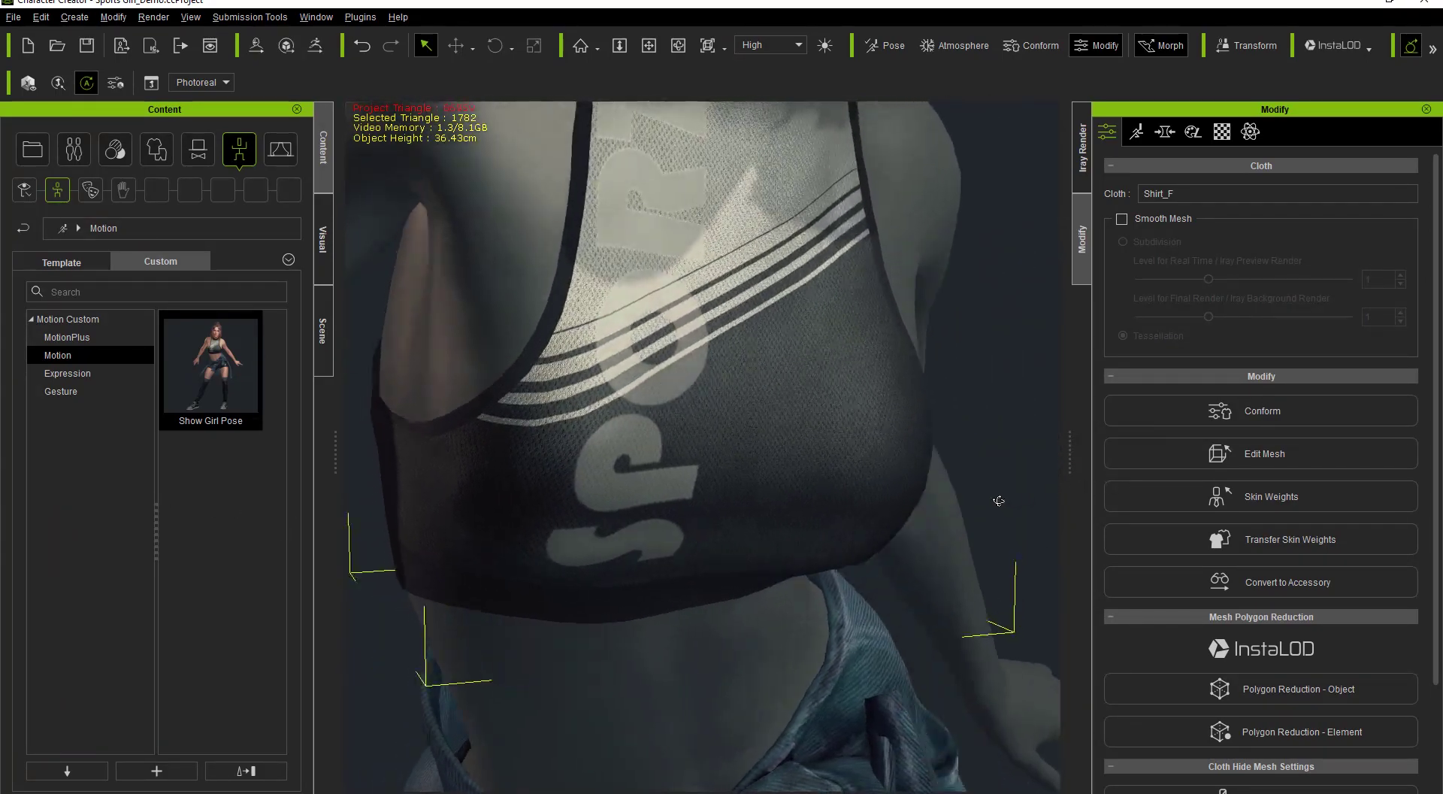
pyautogui.scroll(-6, 828, 426)
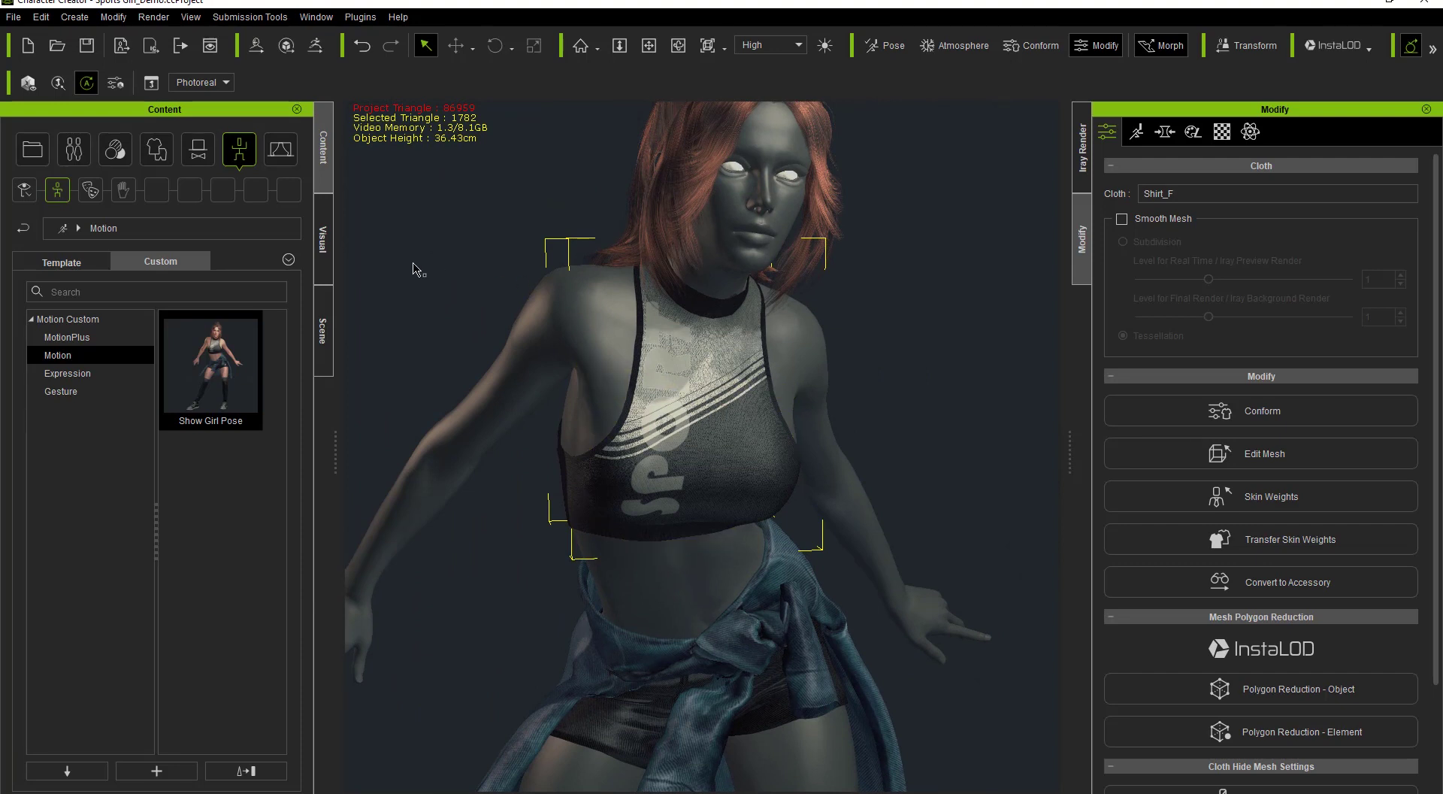
# - Save the selected sports shirt to the custom cloth library's Others category under the name Top
pyautogui.click(158, 159)
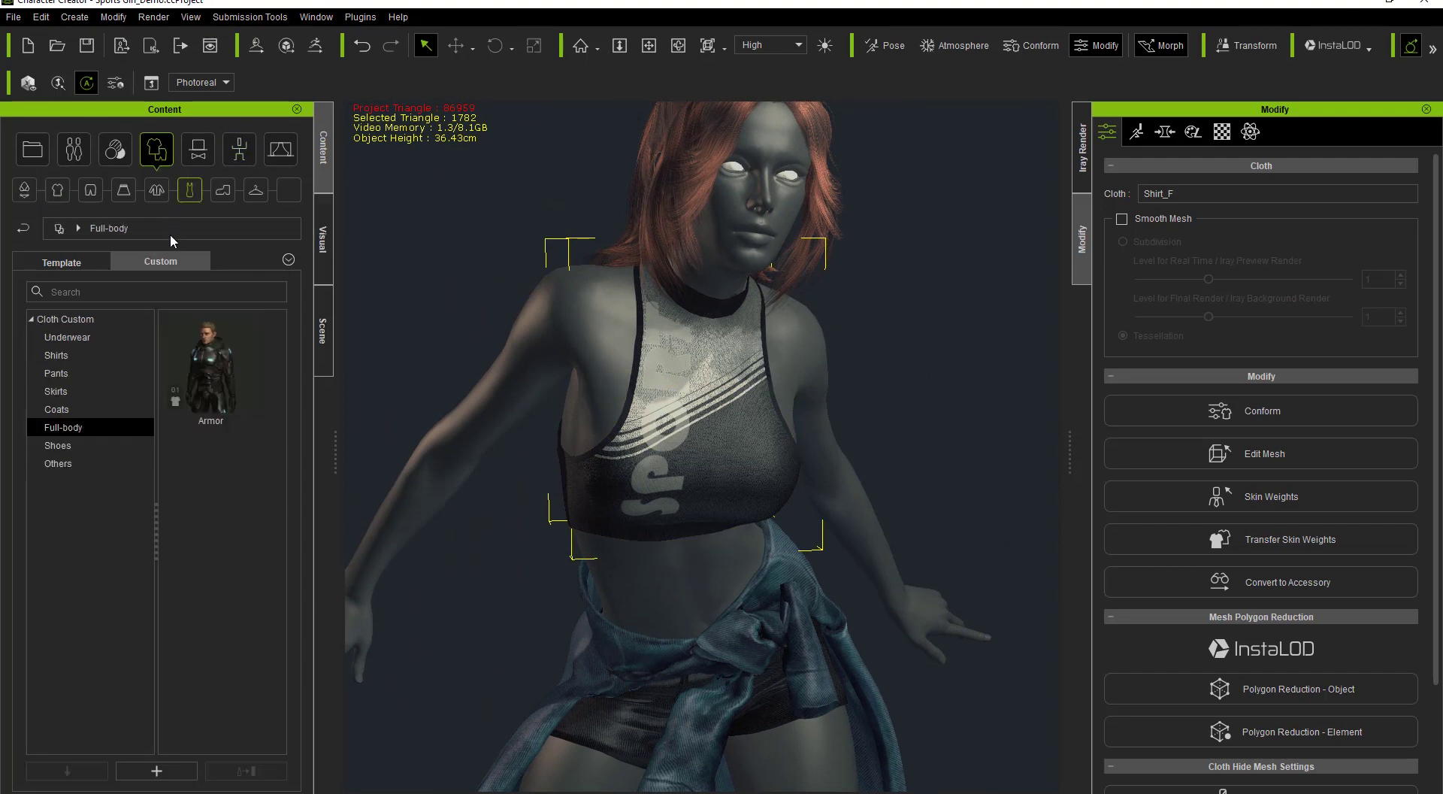
pyautogui.click(256, 191)
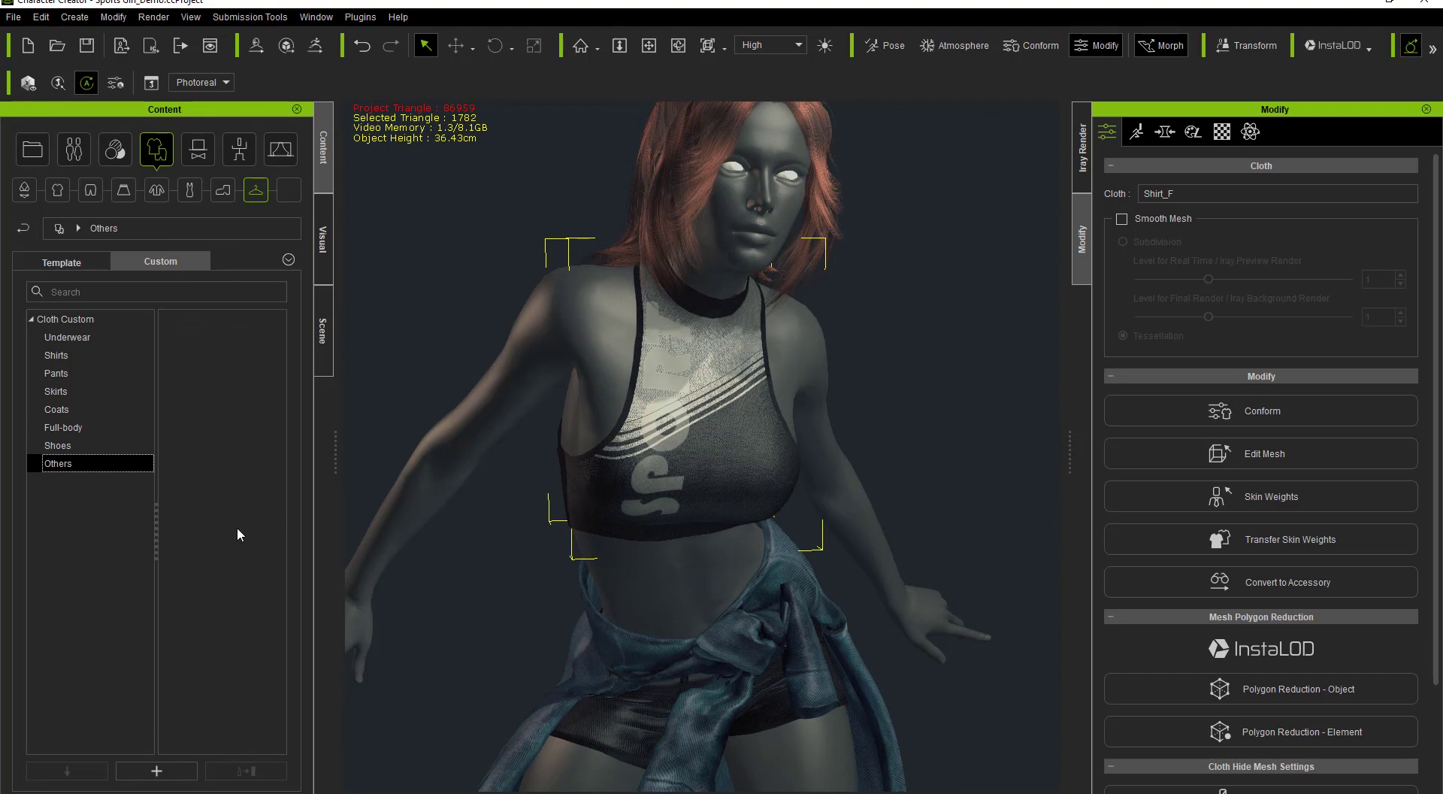
pyautogui.click(156, 771)
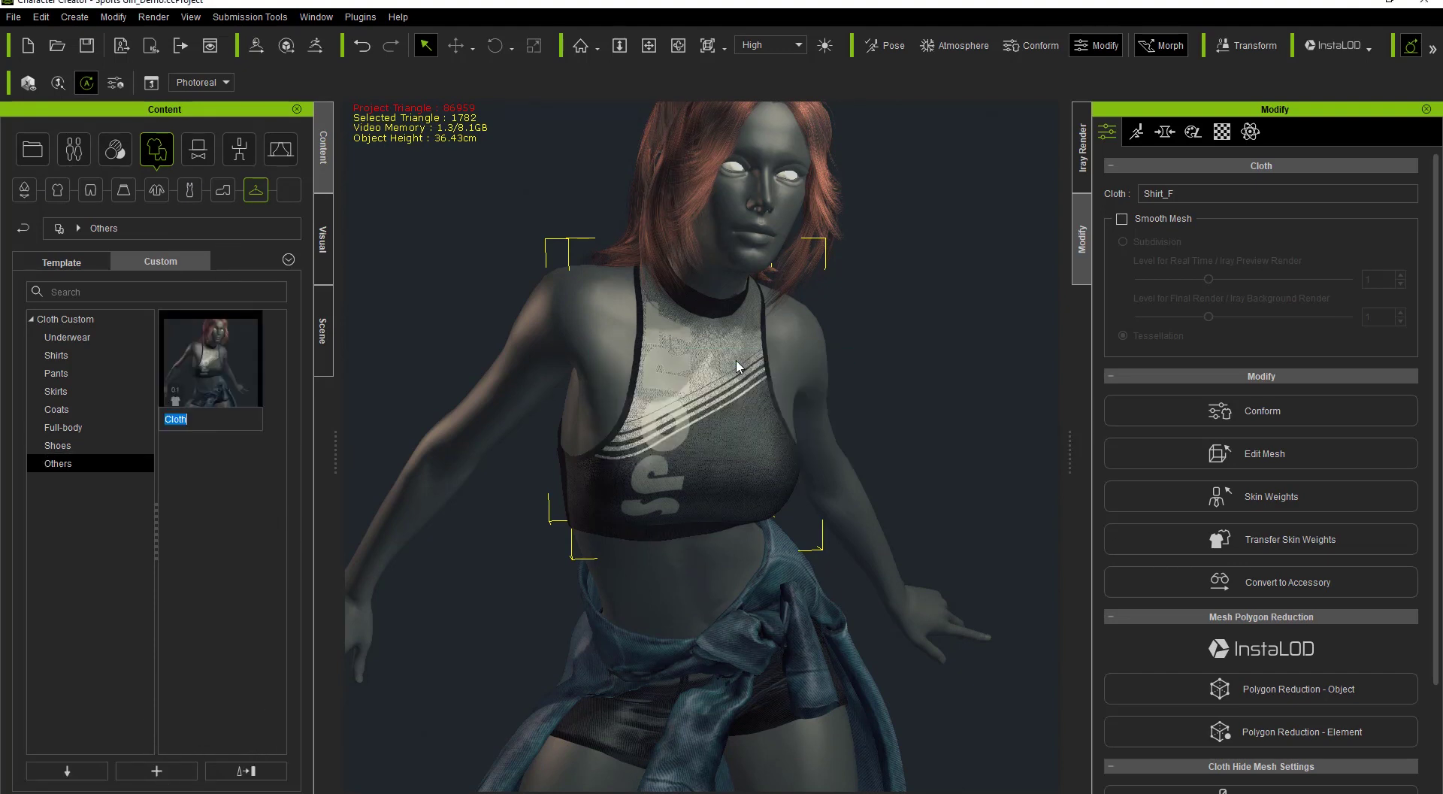
pyautogui.write('Top')
pyautogui.press('Return')
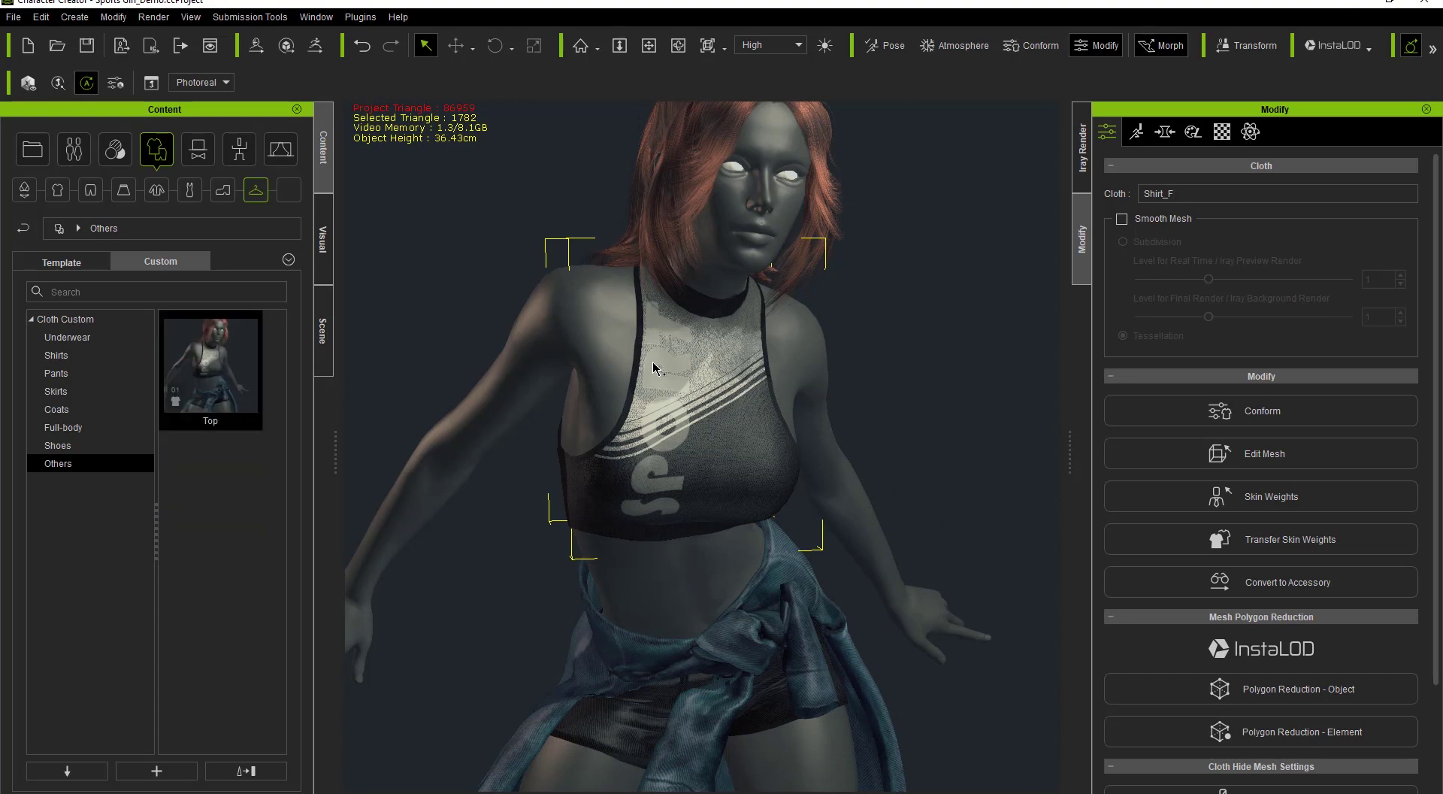
# - Save the avatar's low shorts to the custom Others cloth category under the name Shorts
pyautogui.click(640, 735)
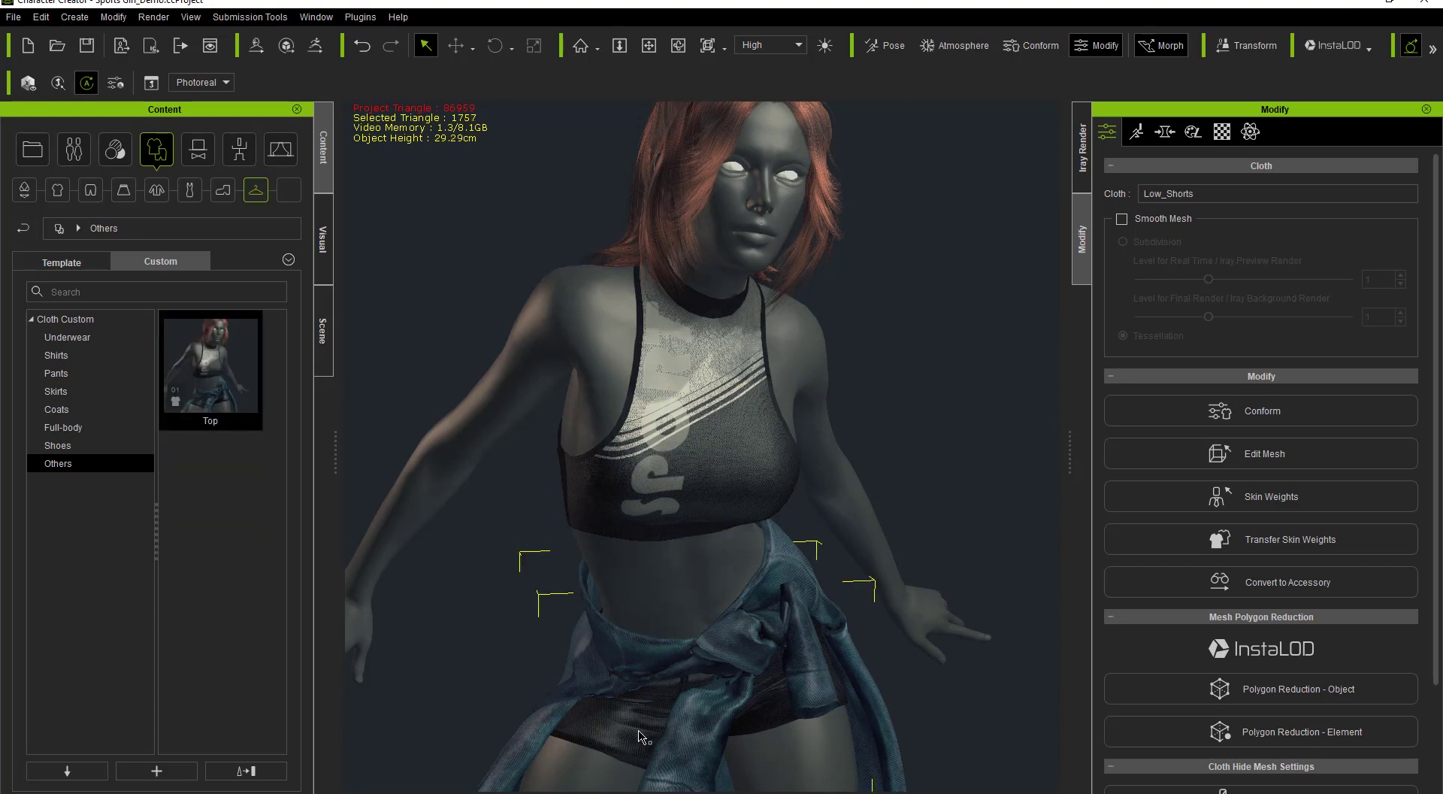
pyautogui.click(324, 323)
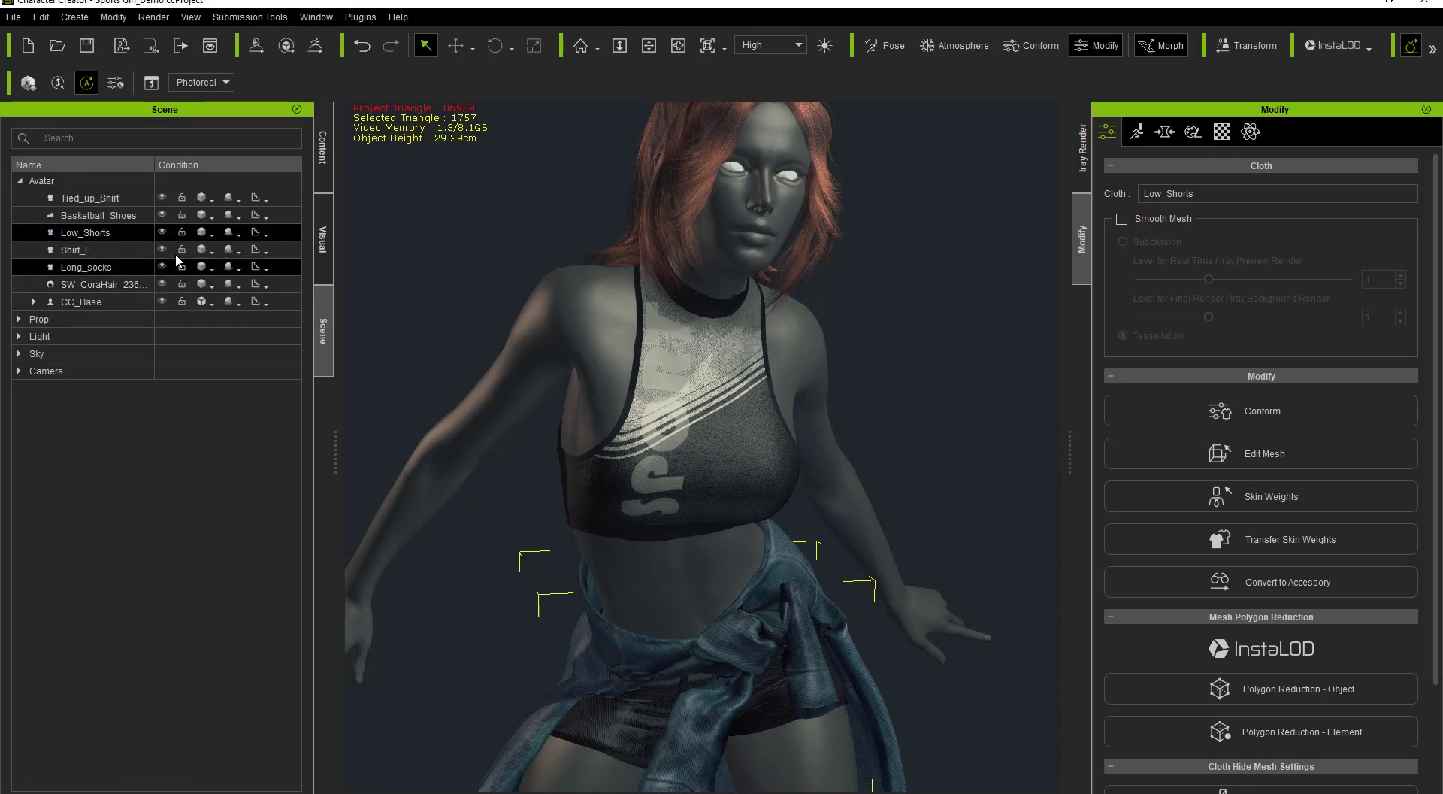
pyautogui.click(323, 147)
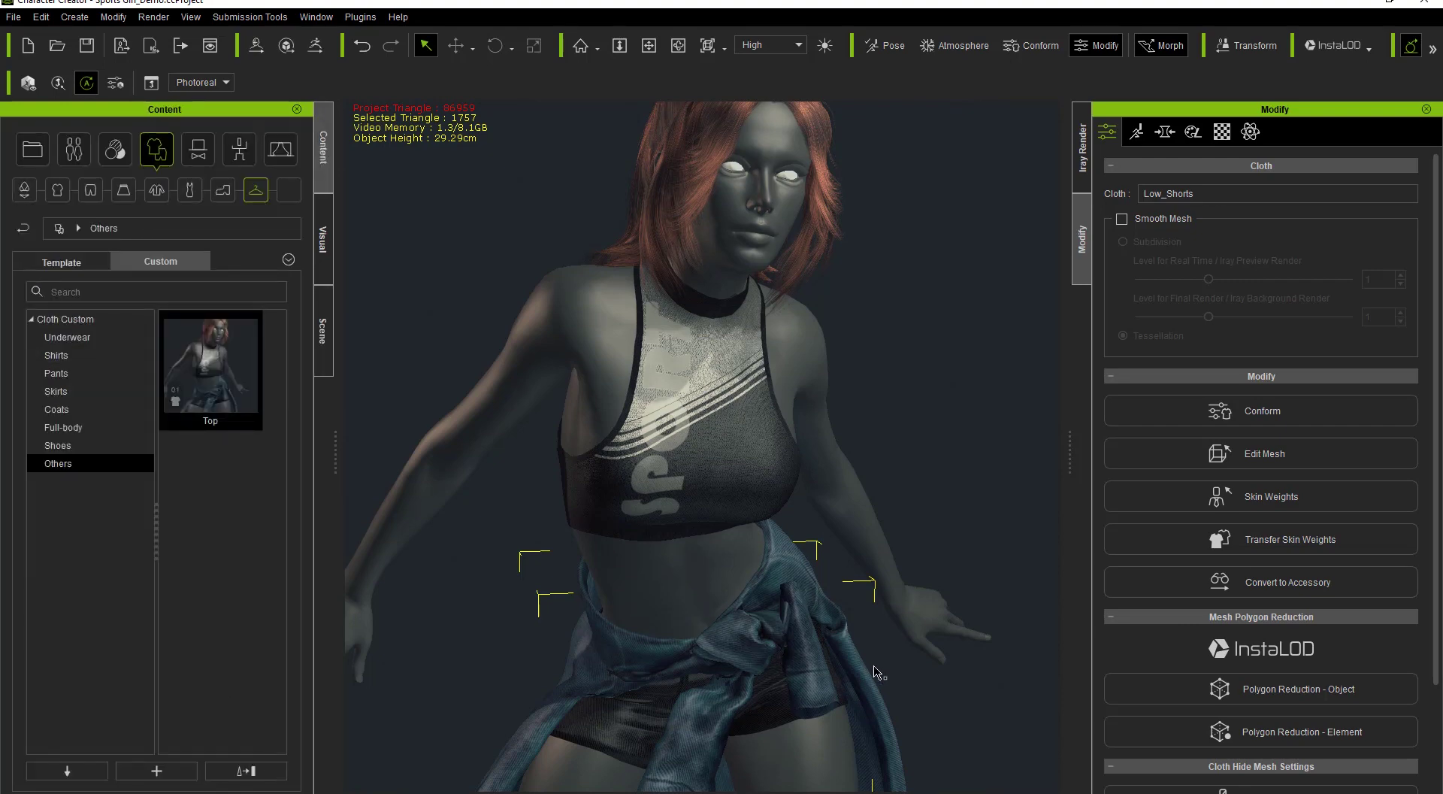
pyautogui.moveTo(911, 619); pyautogui.dragTo(901, 436, button='middle')
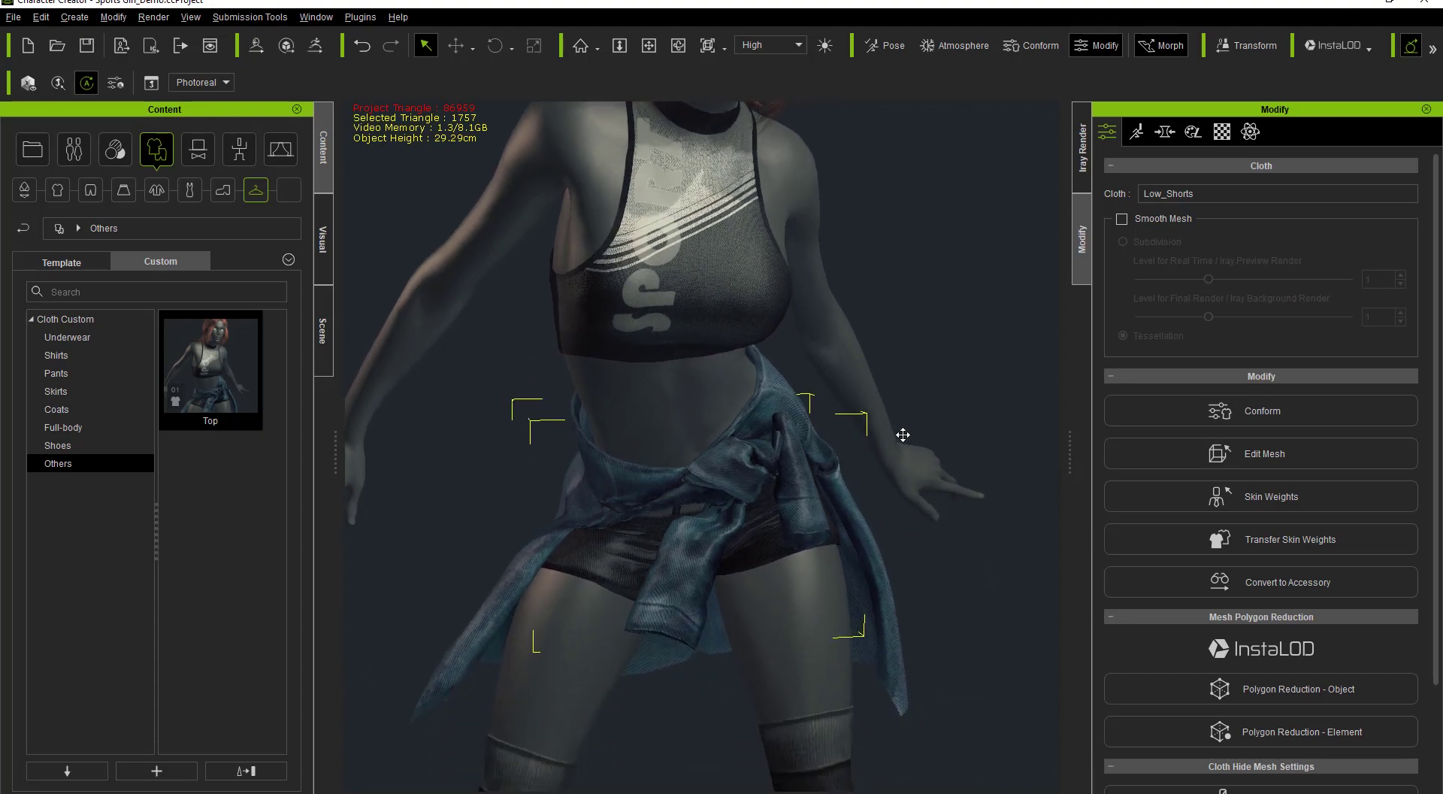
pyautogui.click(156, 770)
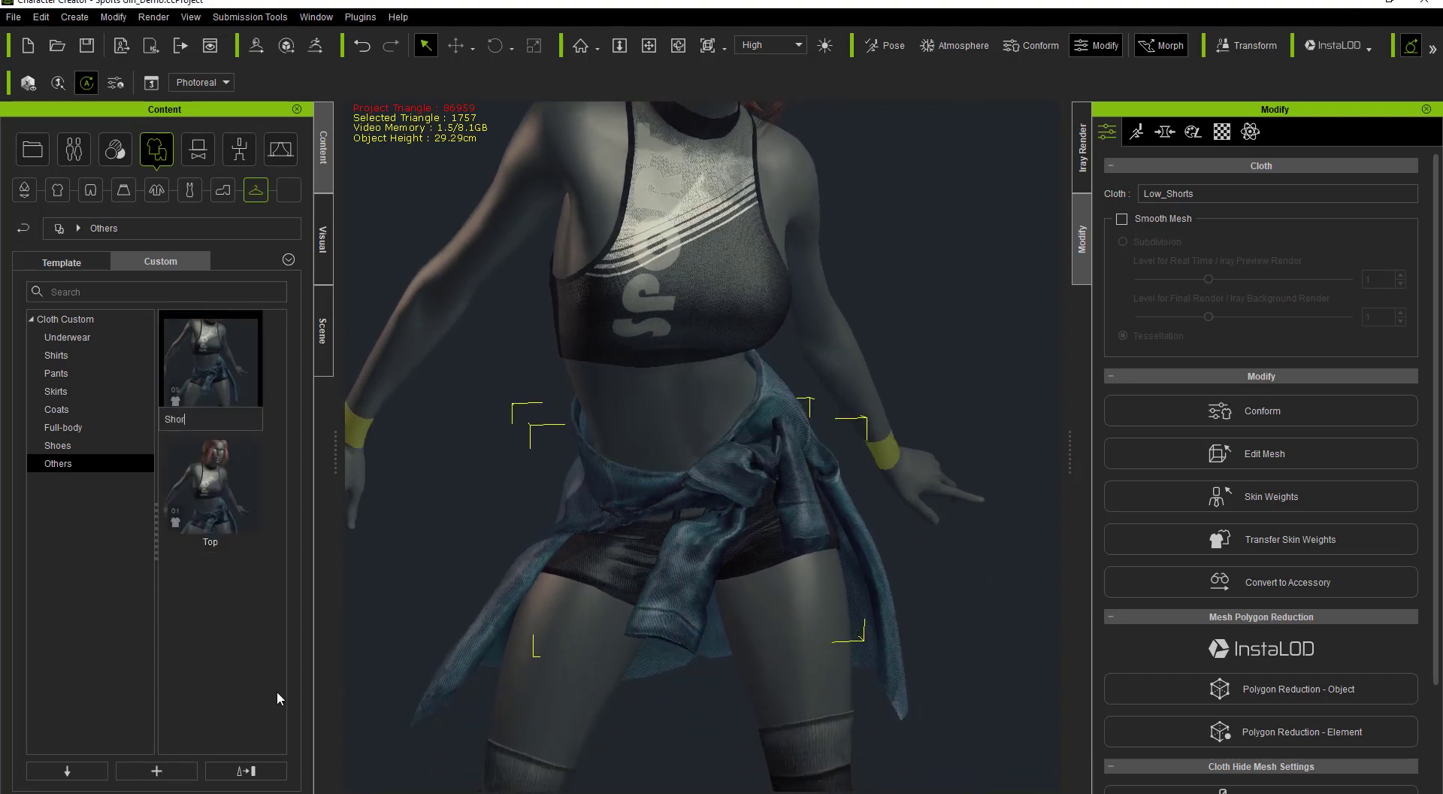
pyautogui.press('Return')
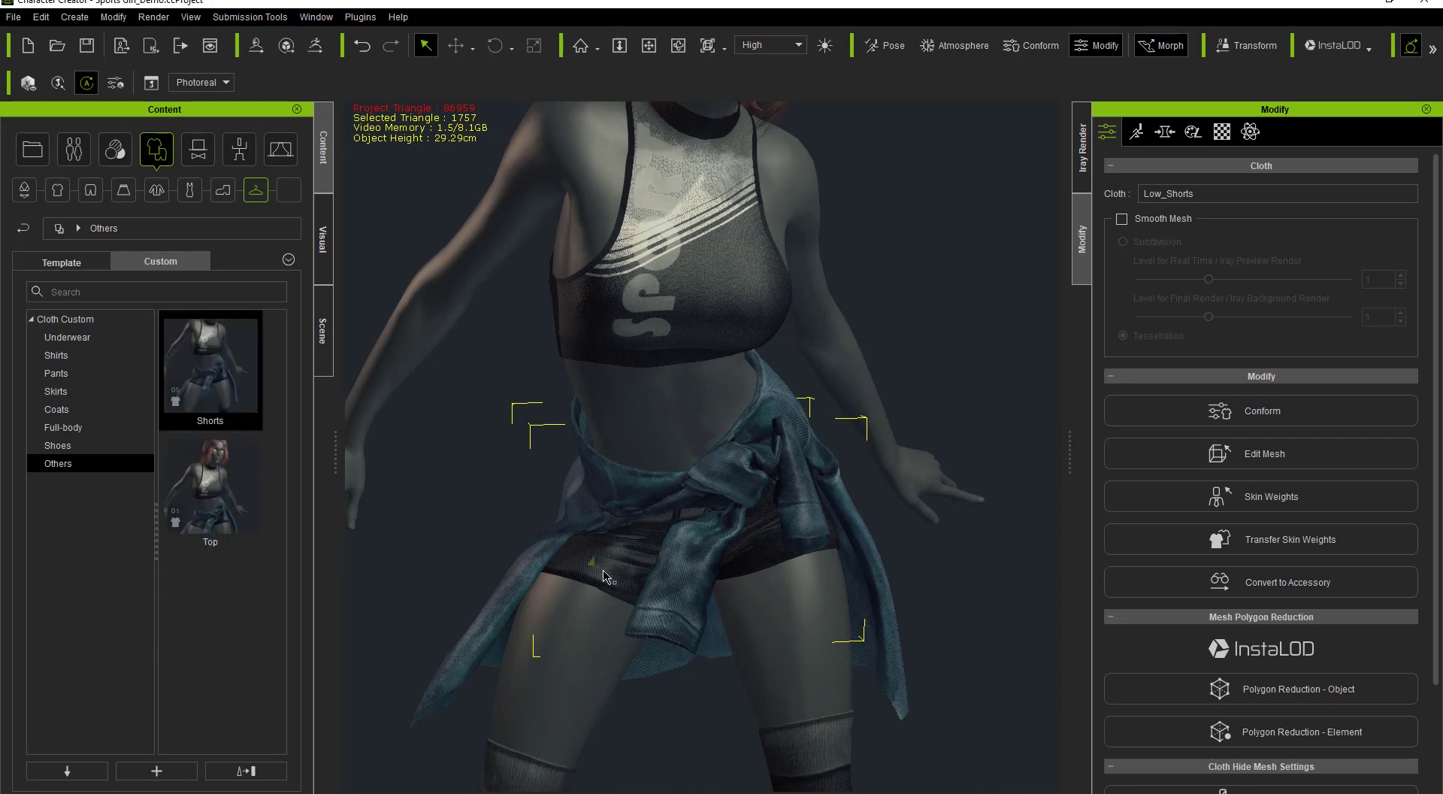
# - Save the long socks to the custom Others cloth category under the name Socks
pyautogui.moveTo(653, 610); pyautogui.dragTo(687, 85, button='middle')
pyautogui.click(844, 485)
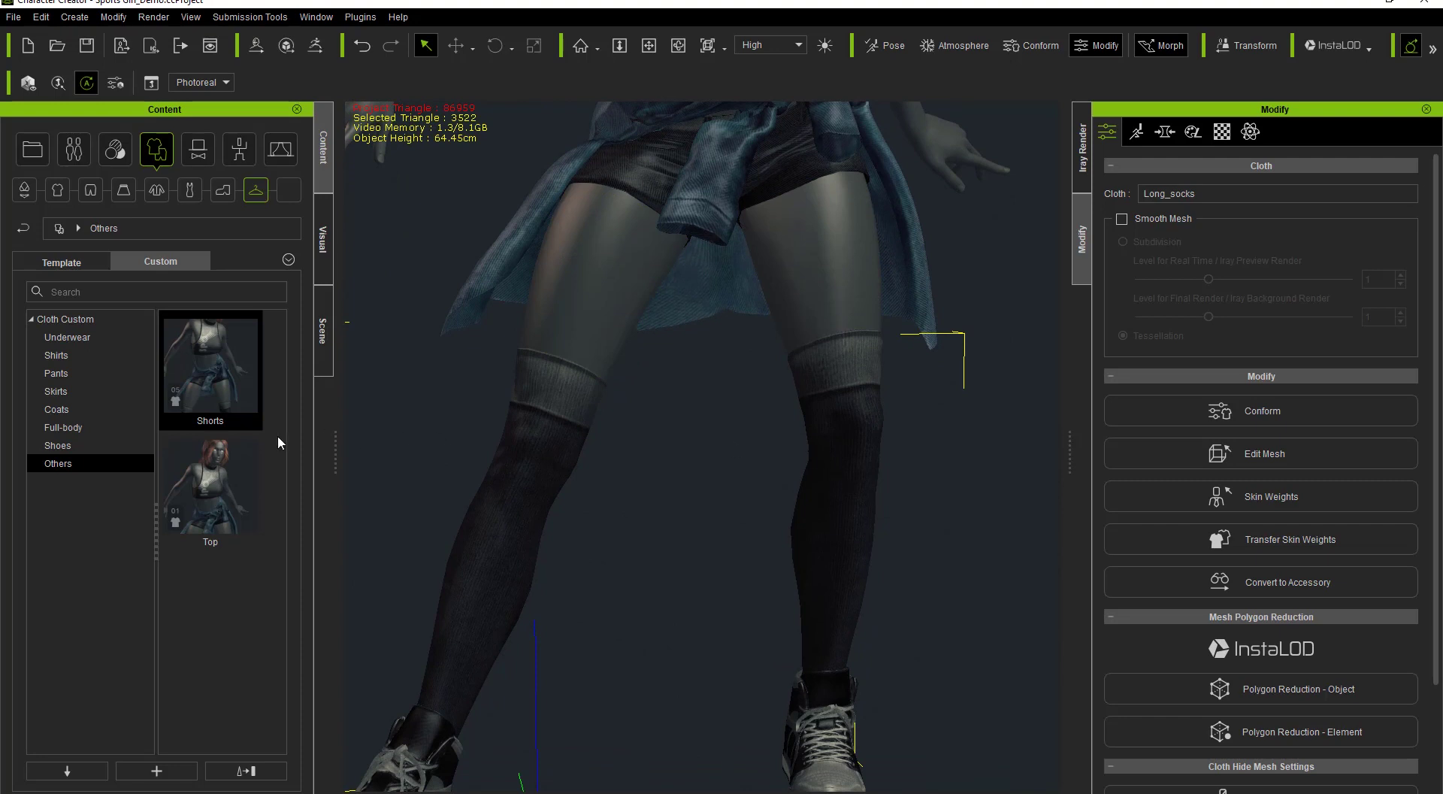
pyautogui.moveTo(823, 589); pyautogui.dragTo(824, 476, button='middle')
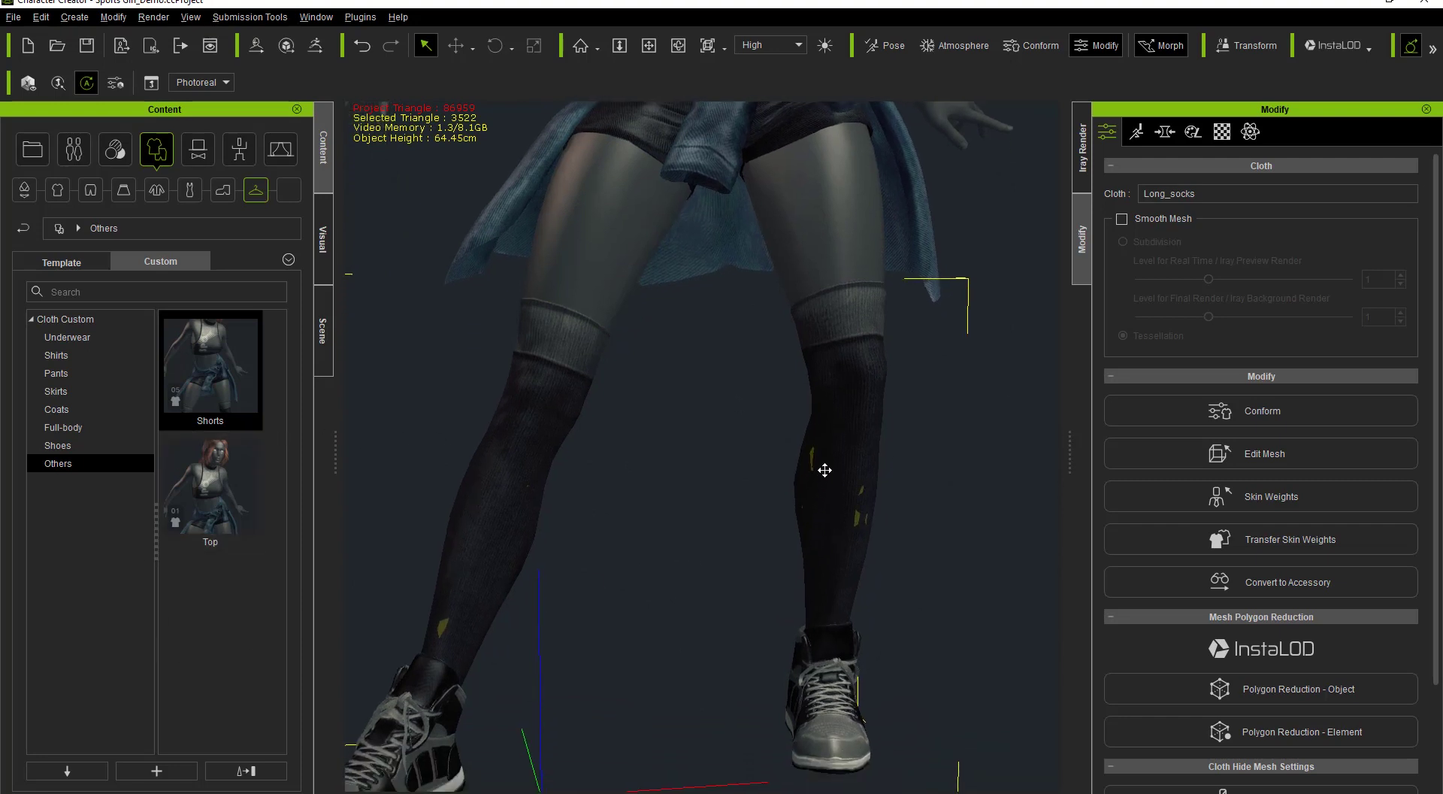
pyautogui.click(157, 770)
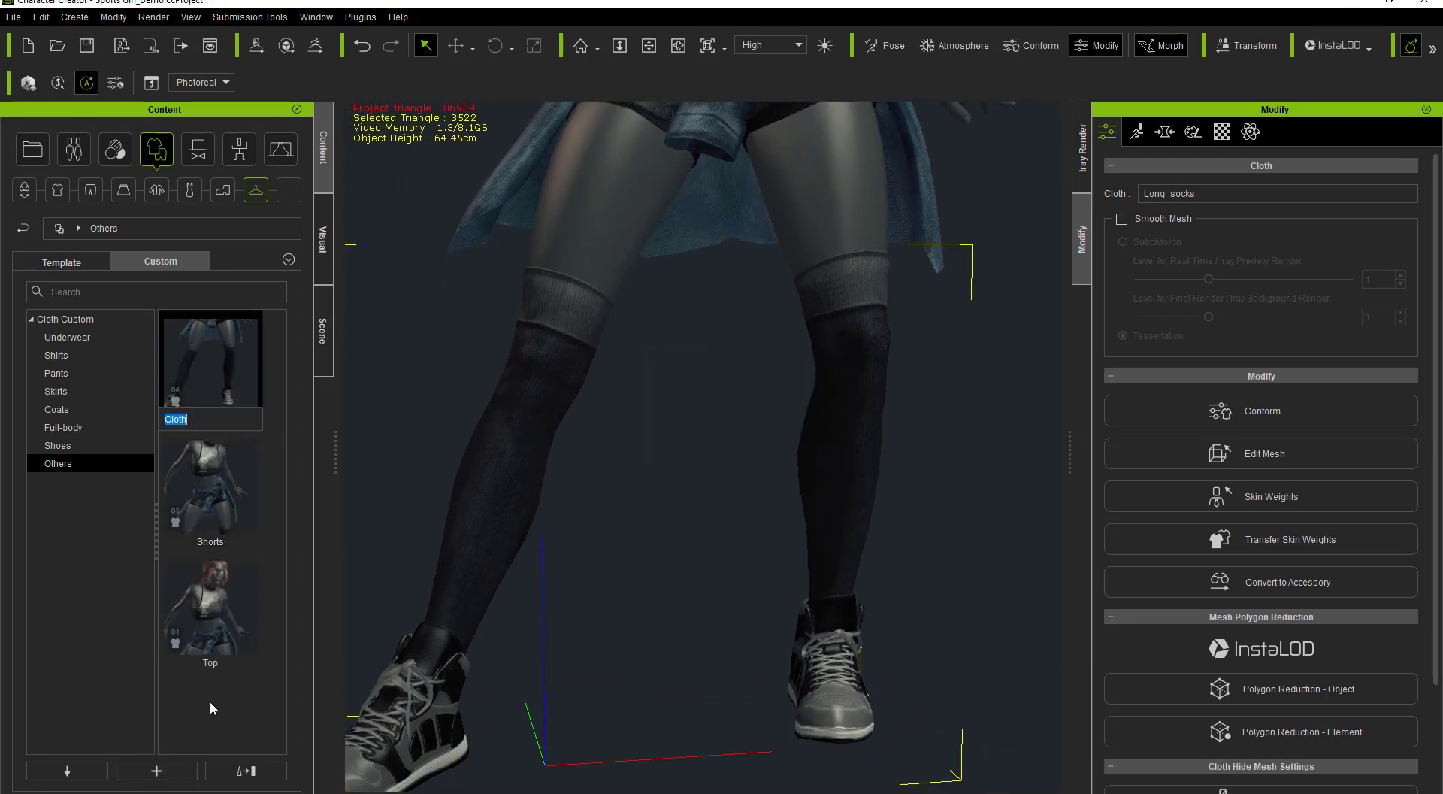
pyautogui.write('Socks')
pyautogui.press('Return')
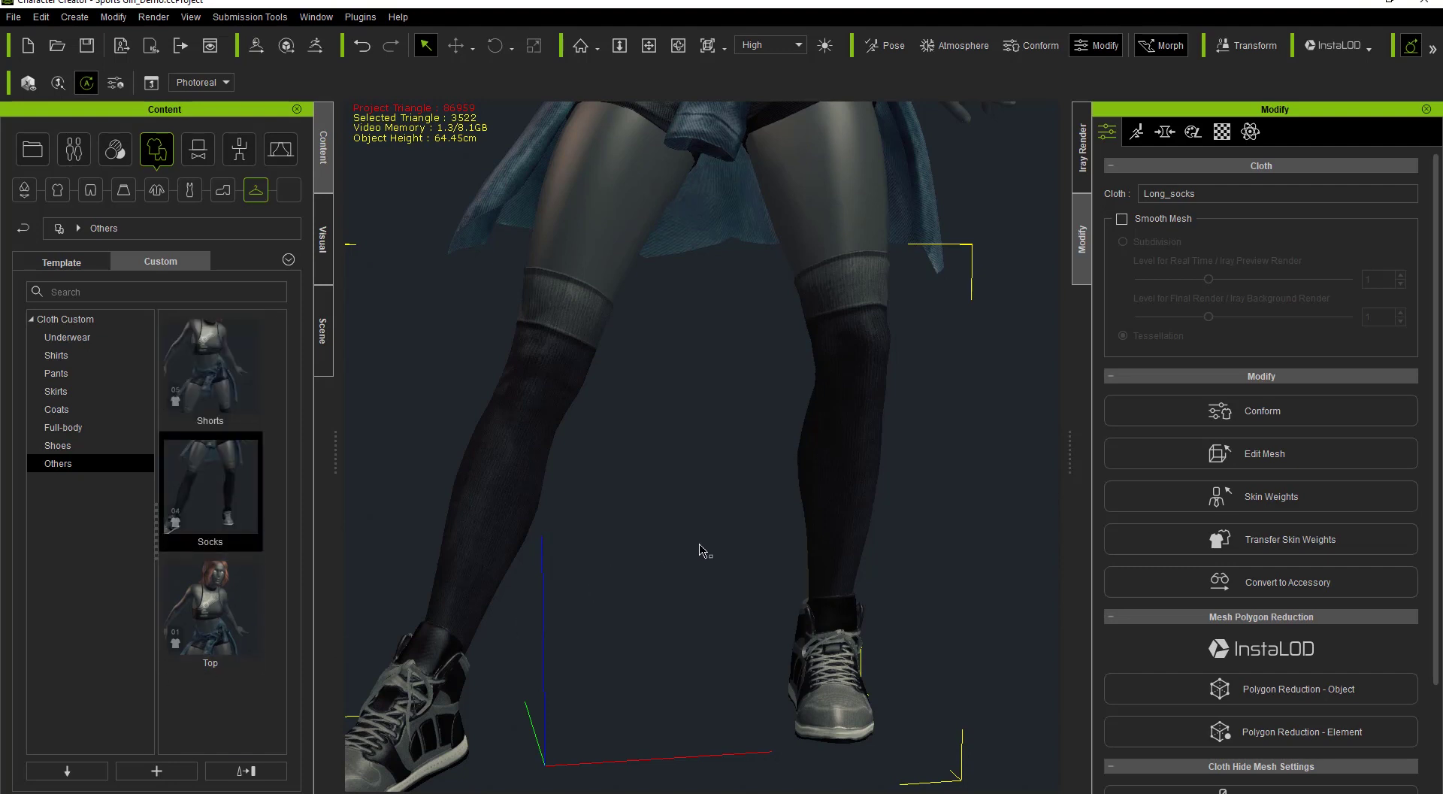
# - Save the basketball shoes to the custom Others cloth category under the name Shoes
pyautogui.moveTo(700, 549); pyautogui.dragTo(825, 315, button='middle')
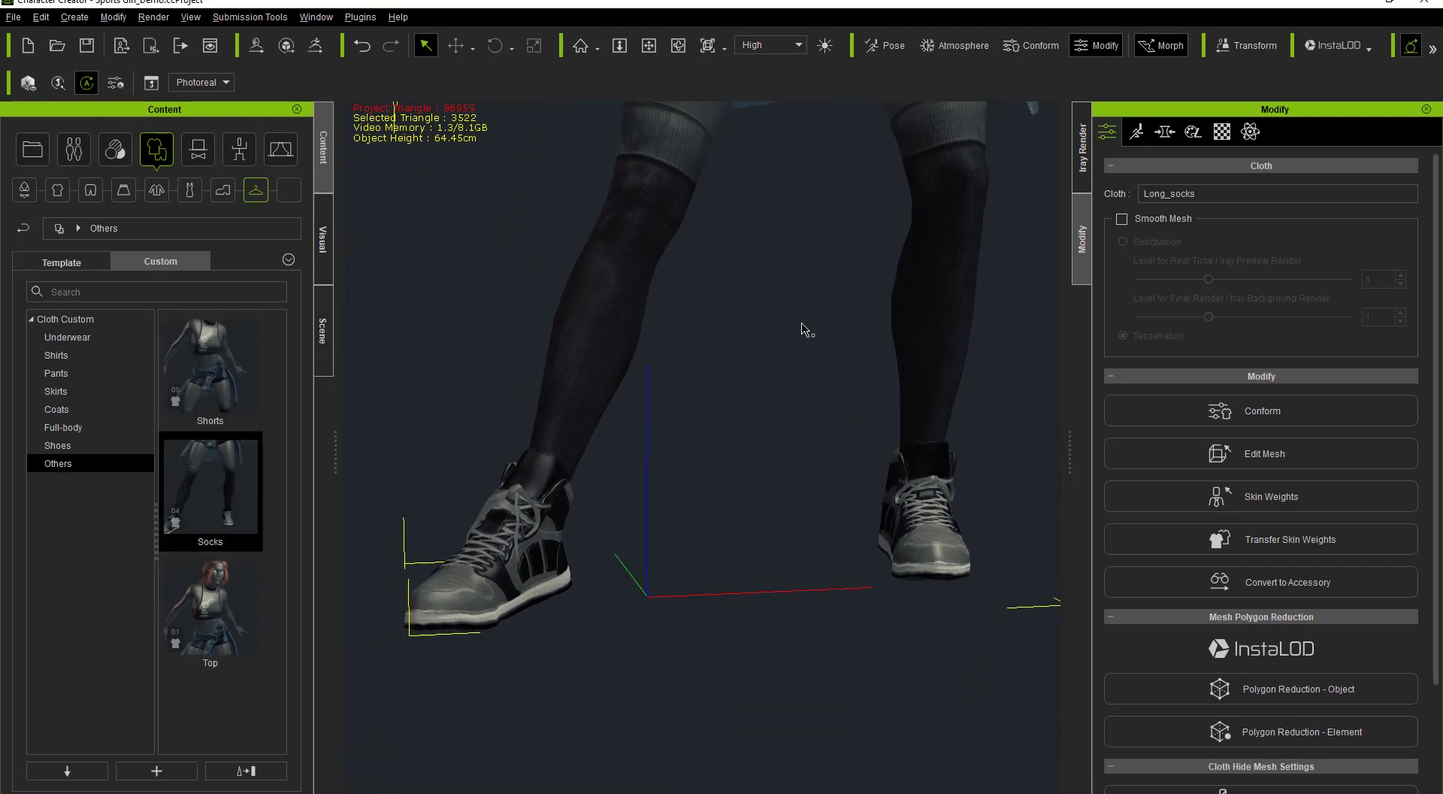
pyautogui.click(536, 571)
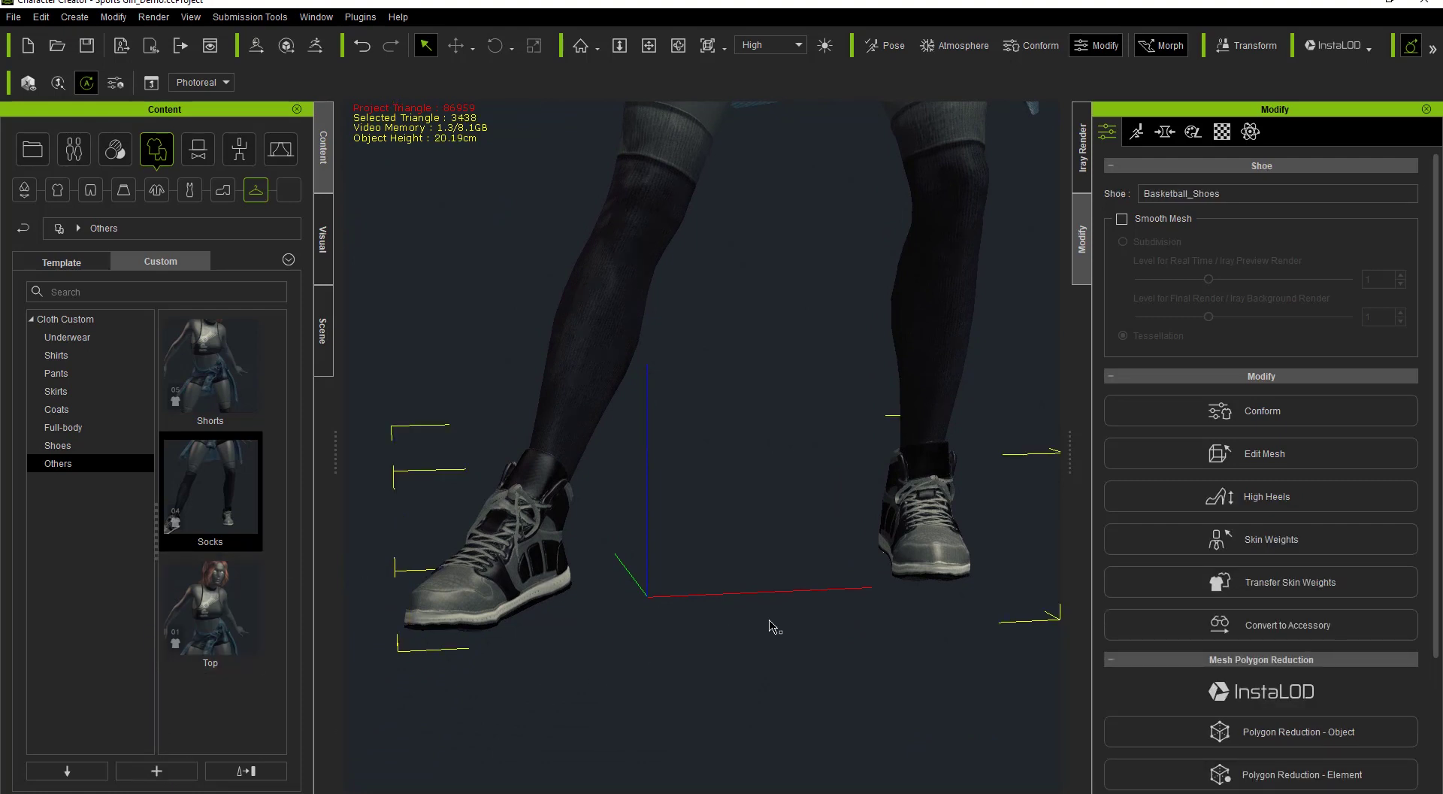
pyautogui.moveTo(804, 605); pyautogui.dragTo(825, 541, button='middle')
pyautogui.scroll(3, 825, 542)
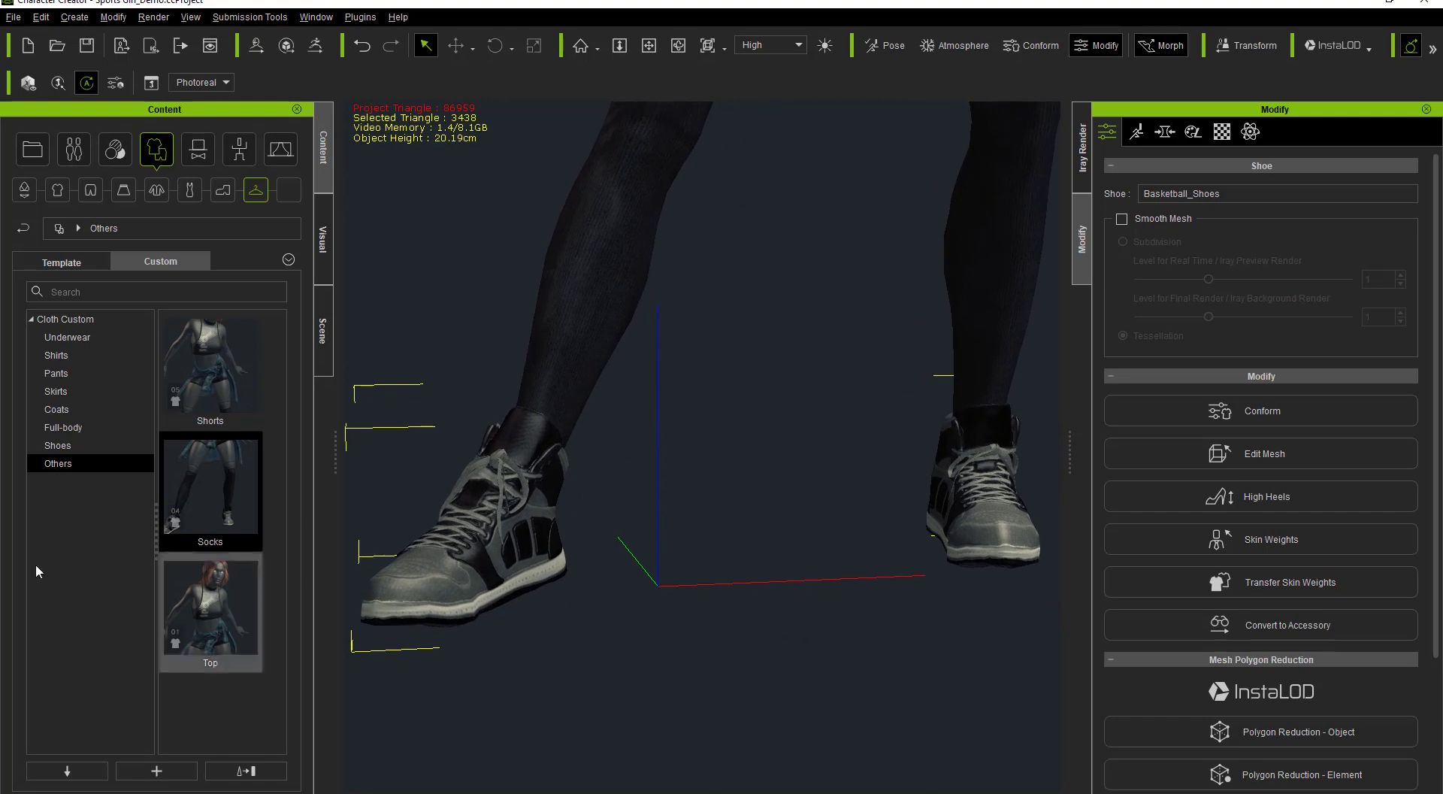
pyautogui.click(175, 770)
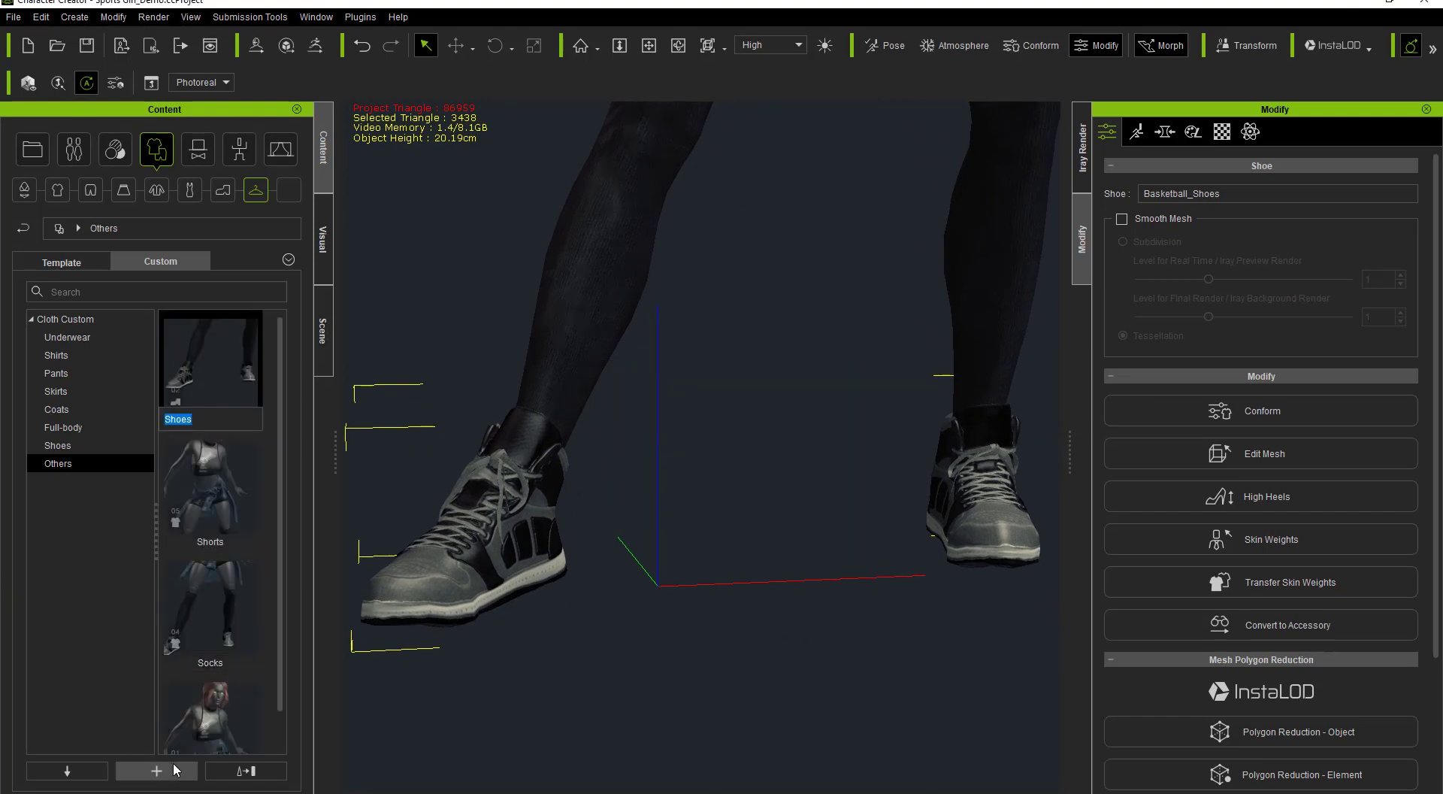
pyautogui.press('Return')
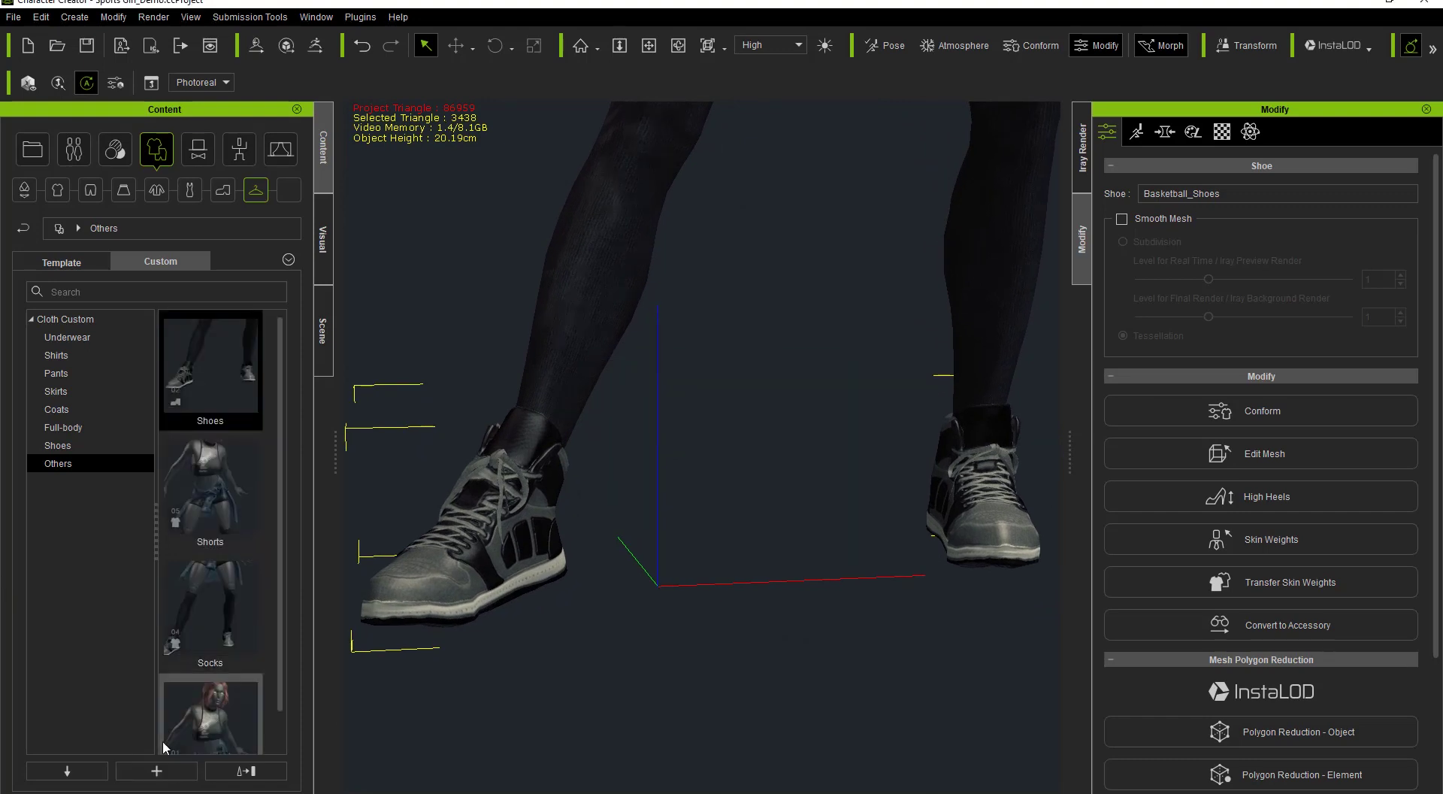
# - Open the GameBase_Female custom project from the CC1 and GameBase Female folder, saving the current project first
pyautogui.click(32, 148)
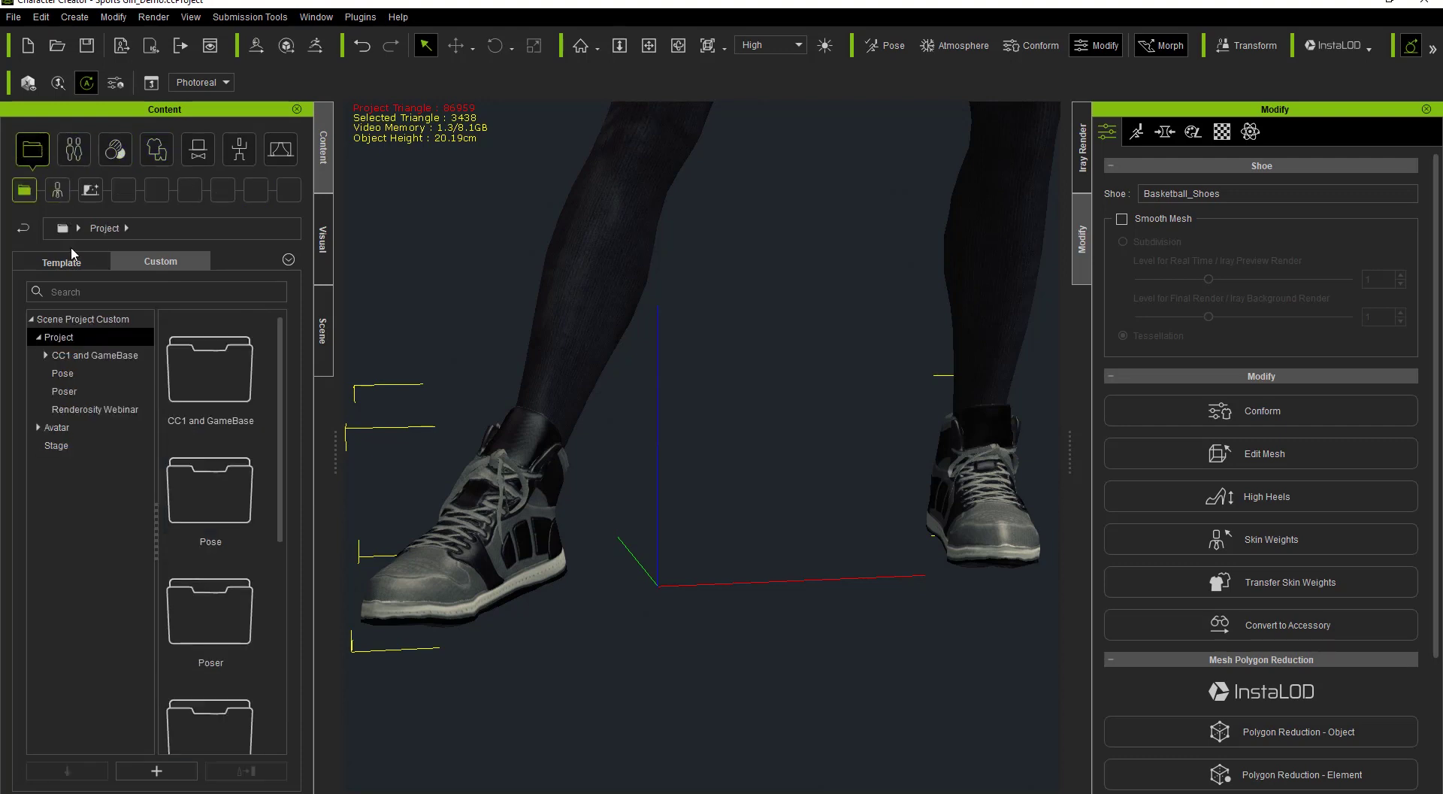
pyautogui.click(44, 357)
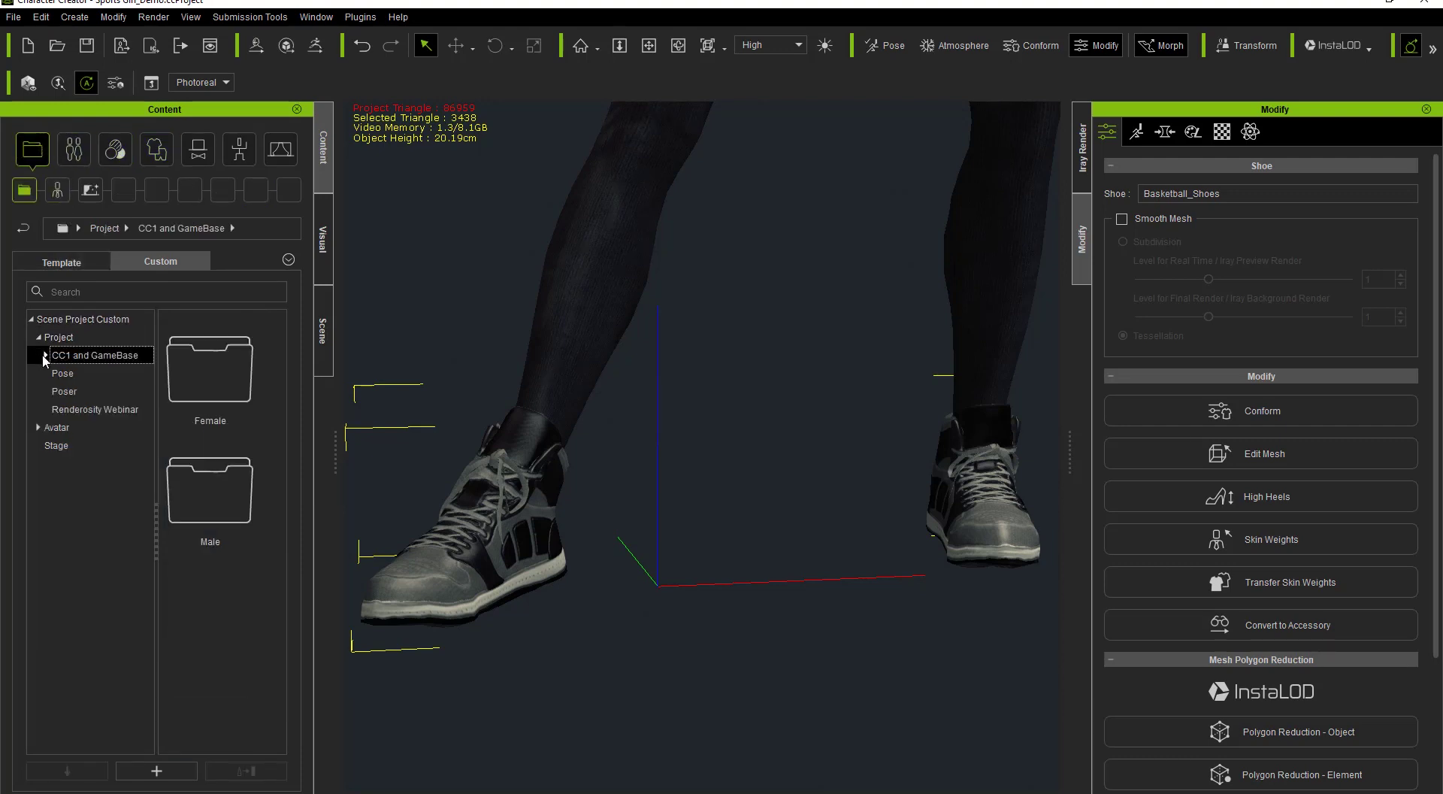
pyautogui.click(71, 375)
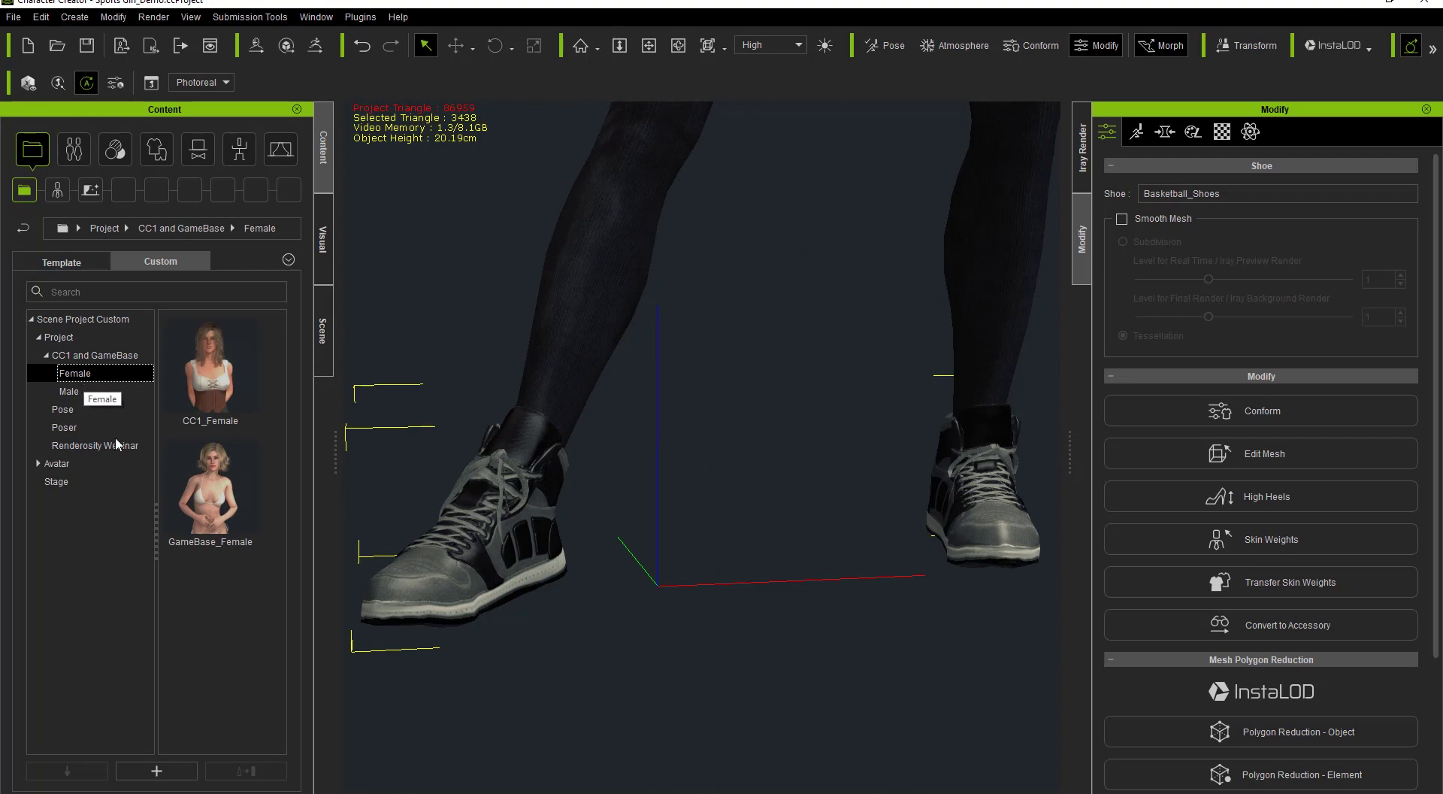
pyautogui.moveTo(227, 516)
pyautogui.doubleClick(220, 492)
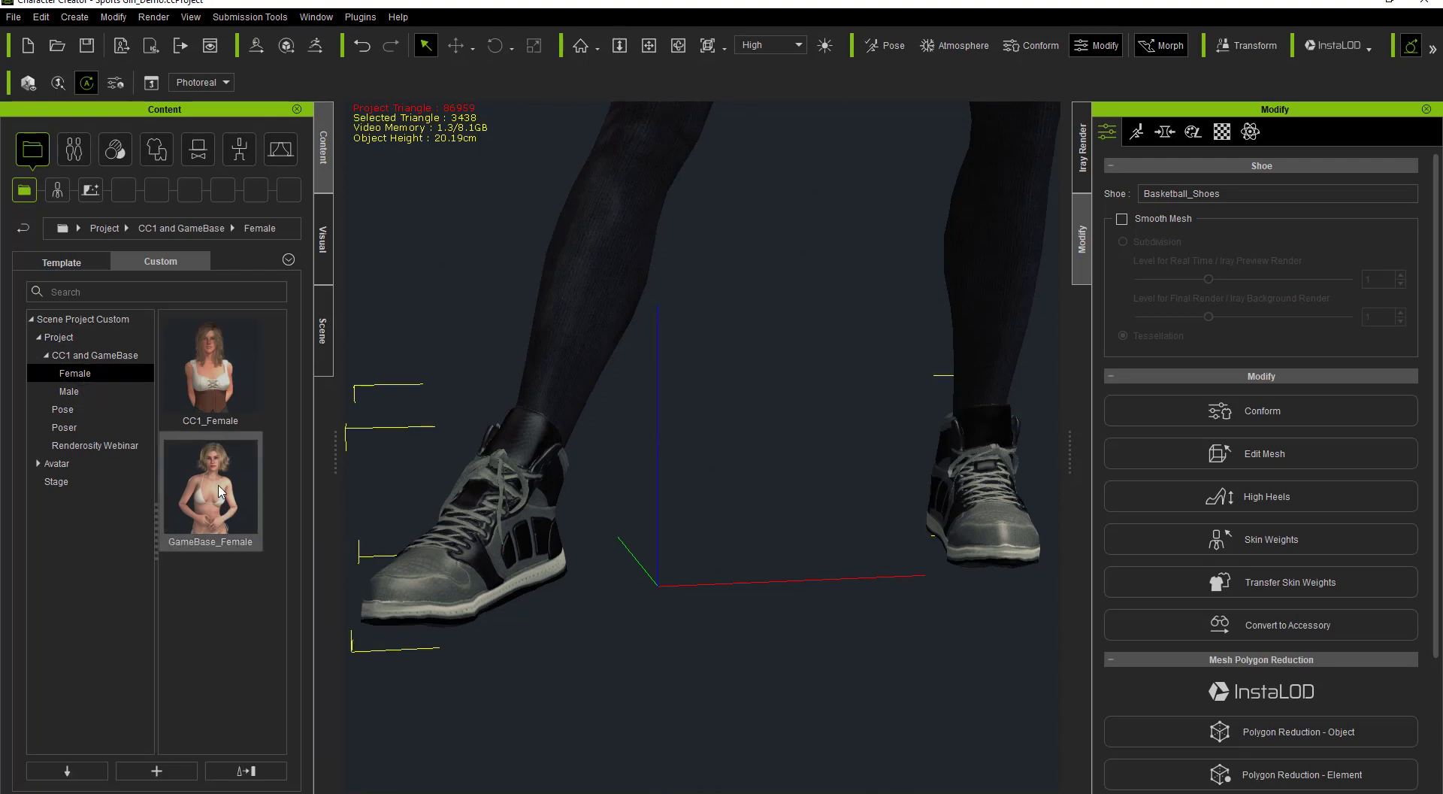
pyautogui.click(621, 437)
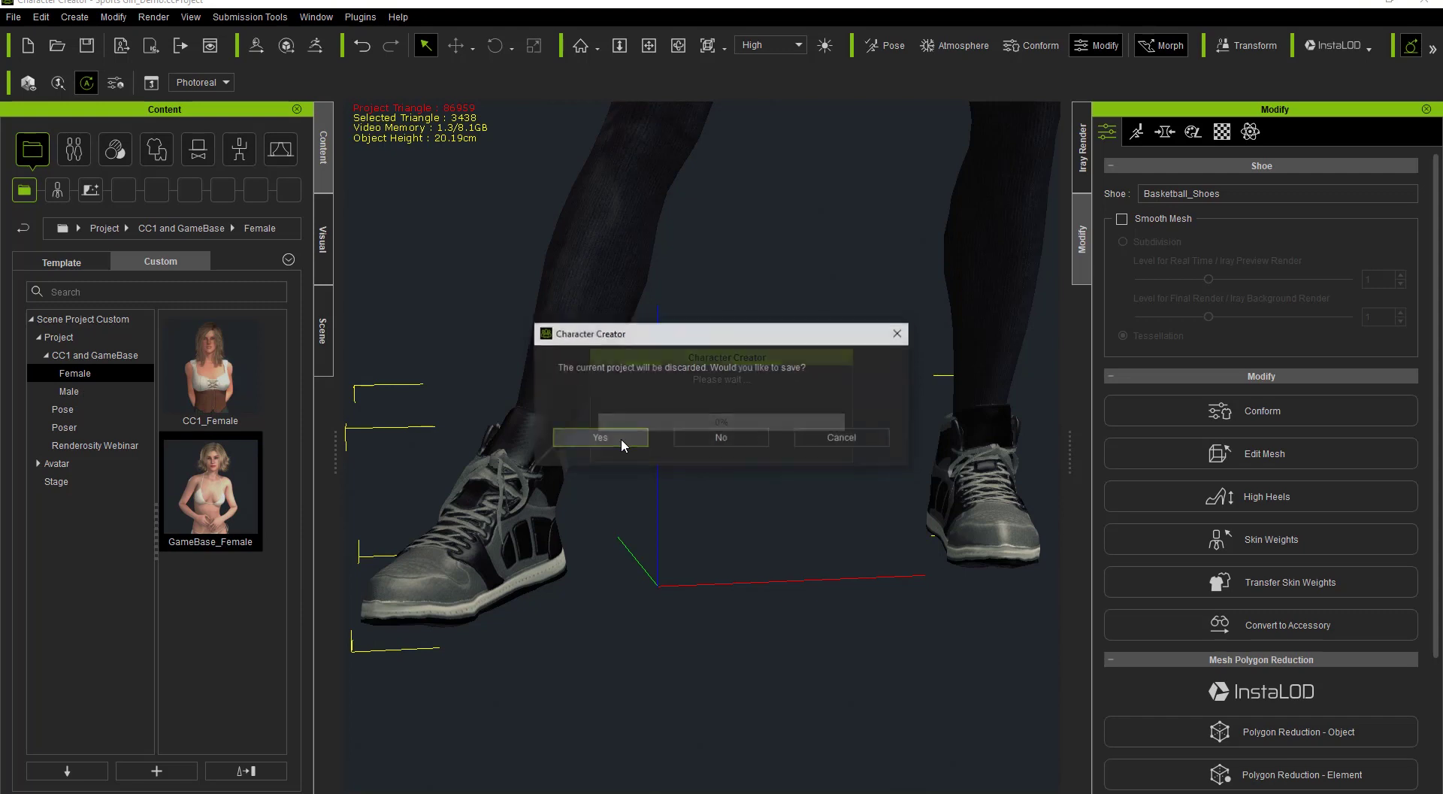
pyautogui.click(687, 439)
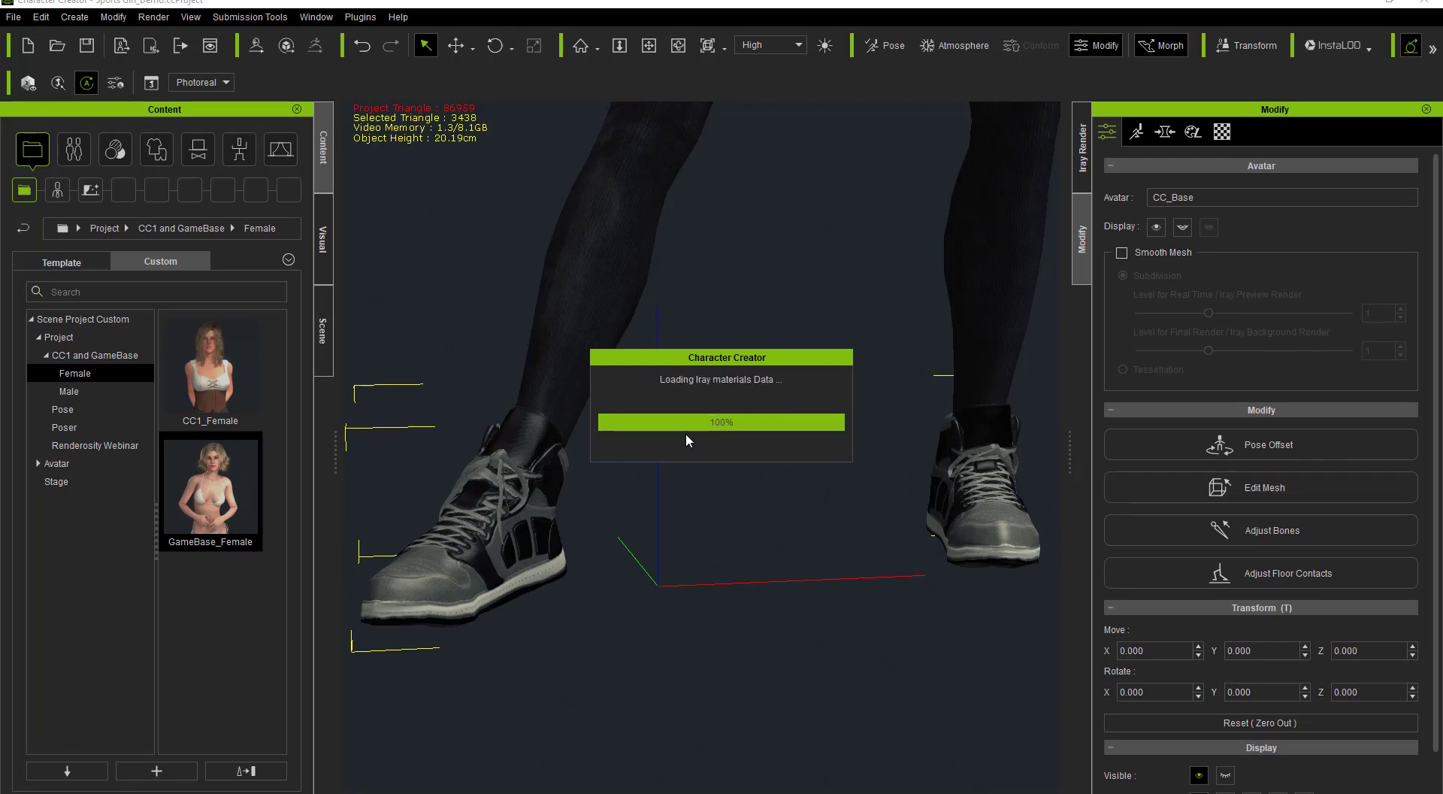
# - Dress the GameBase female avatar in the saved custom Shorts, Top, Socks and Shoes
pyautogui.moveTo(792, 668); pyautogui.dragTo(825, 441, button='middle')
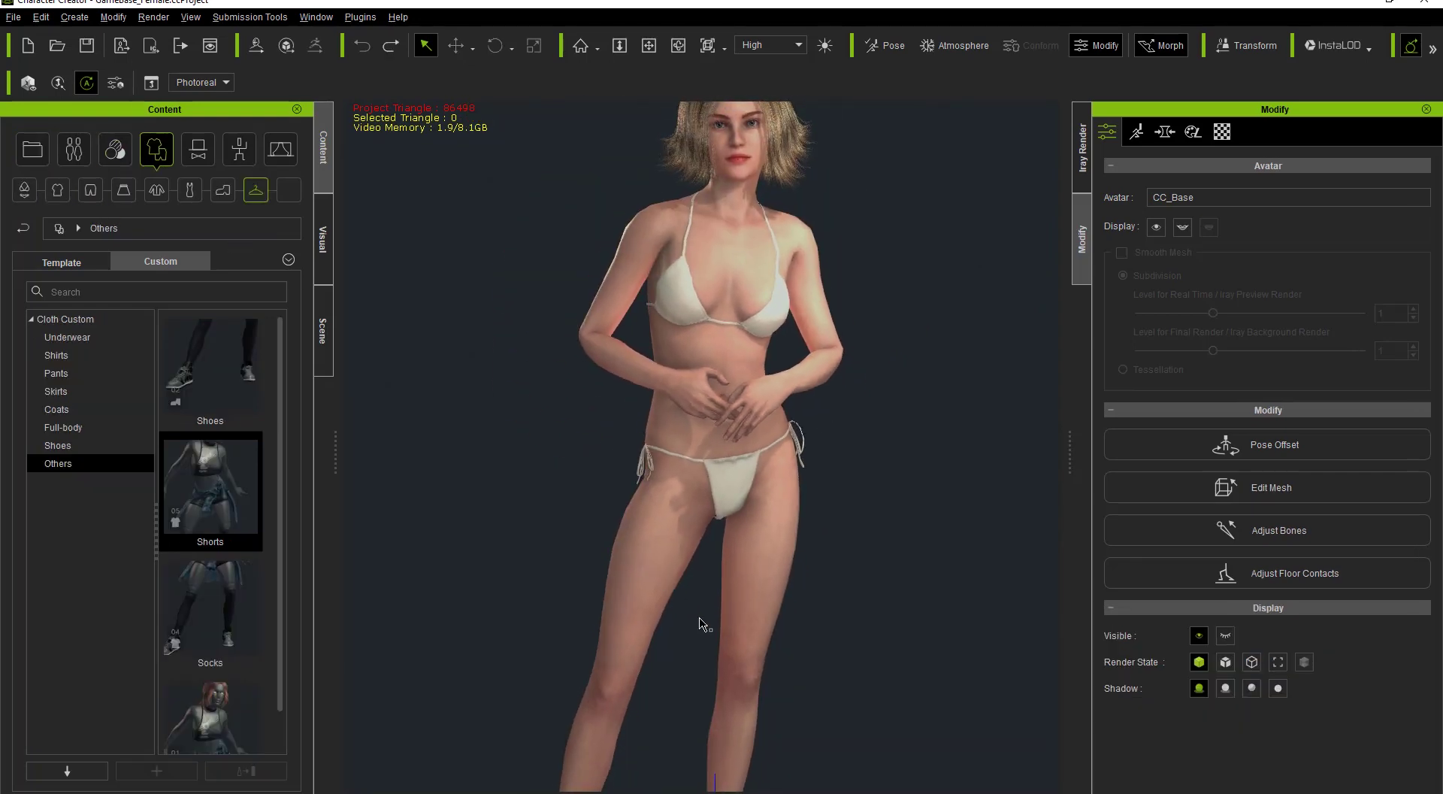
pyautogui.scroll(7, 725, 565)
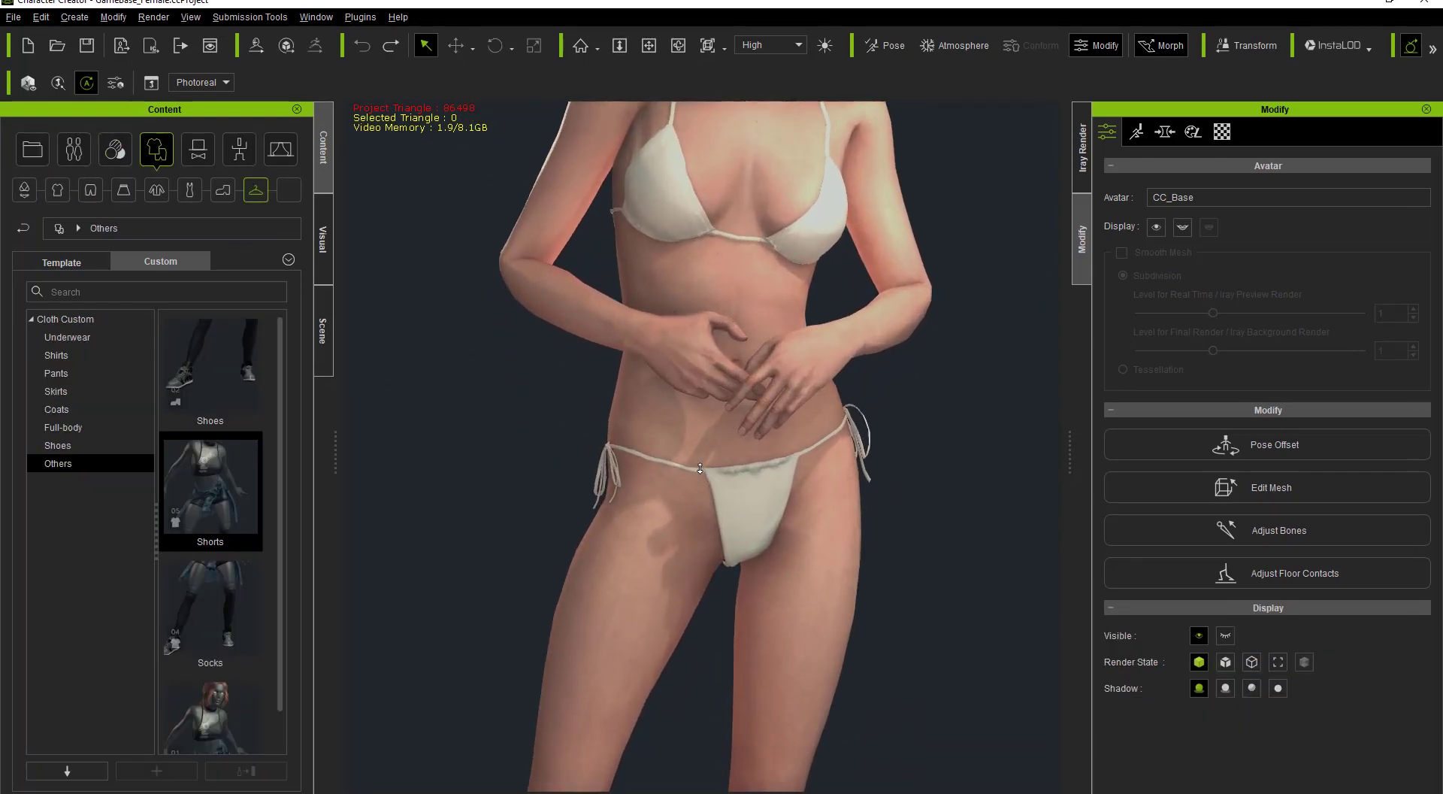
pyautogui.moveTo(705, 558); pyautogui.dragTo(751, 239, button='middle')
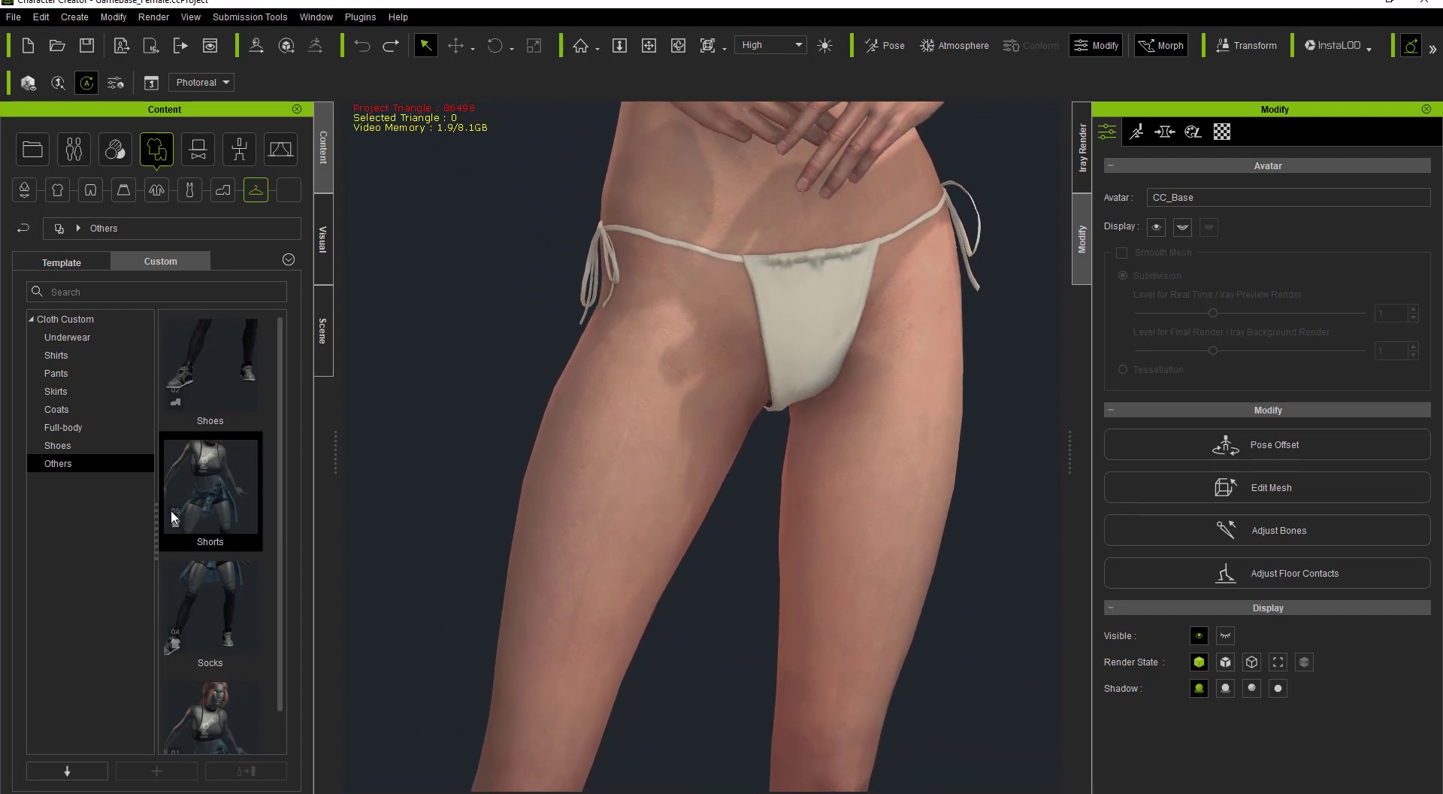
pyautogui.doubleClick(184, 505)
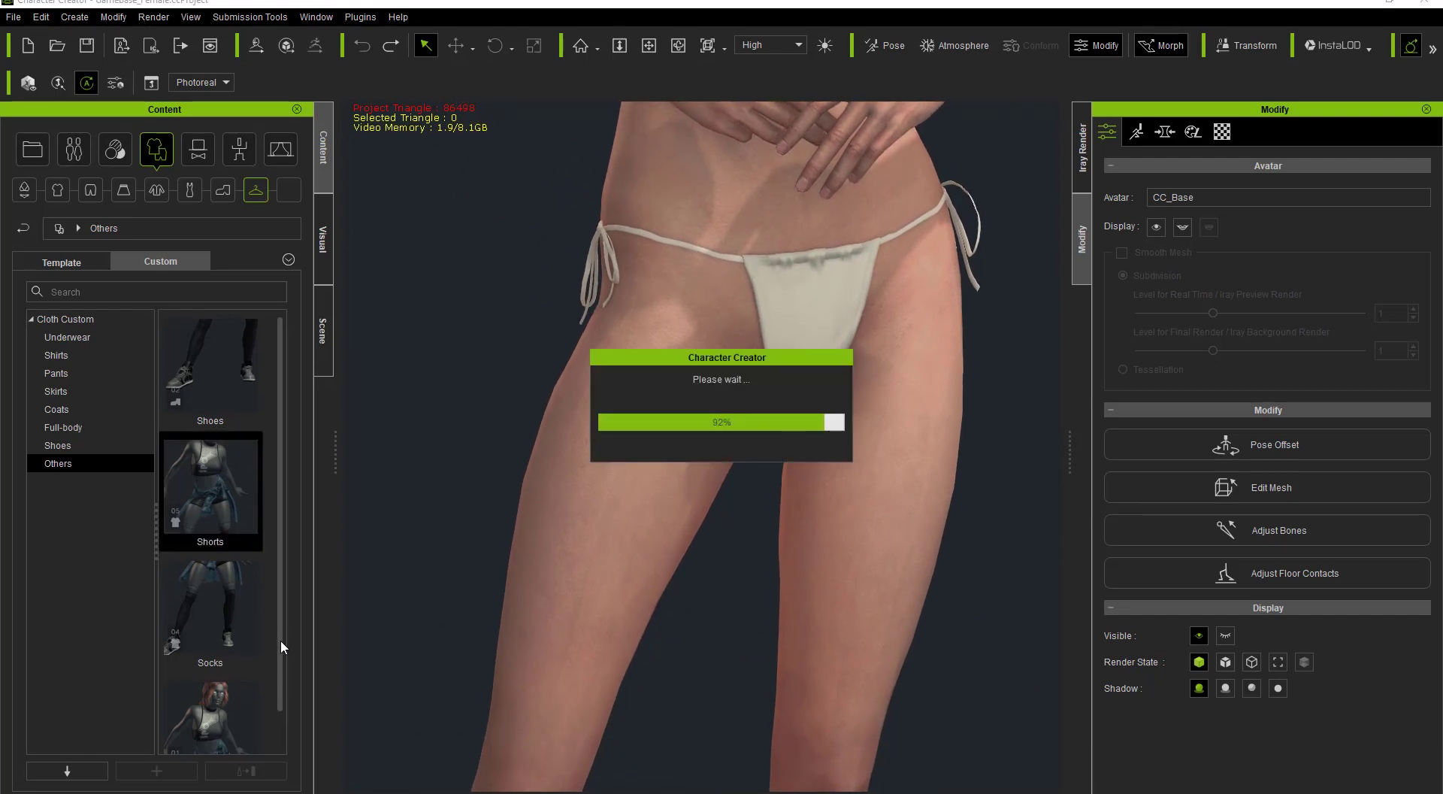
pyautogui.scroll(-1, 282, 616)
pyautogui.doubleClick(219, 687)
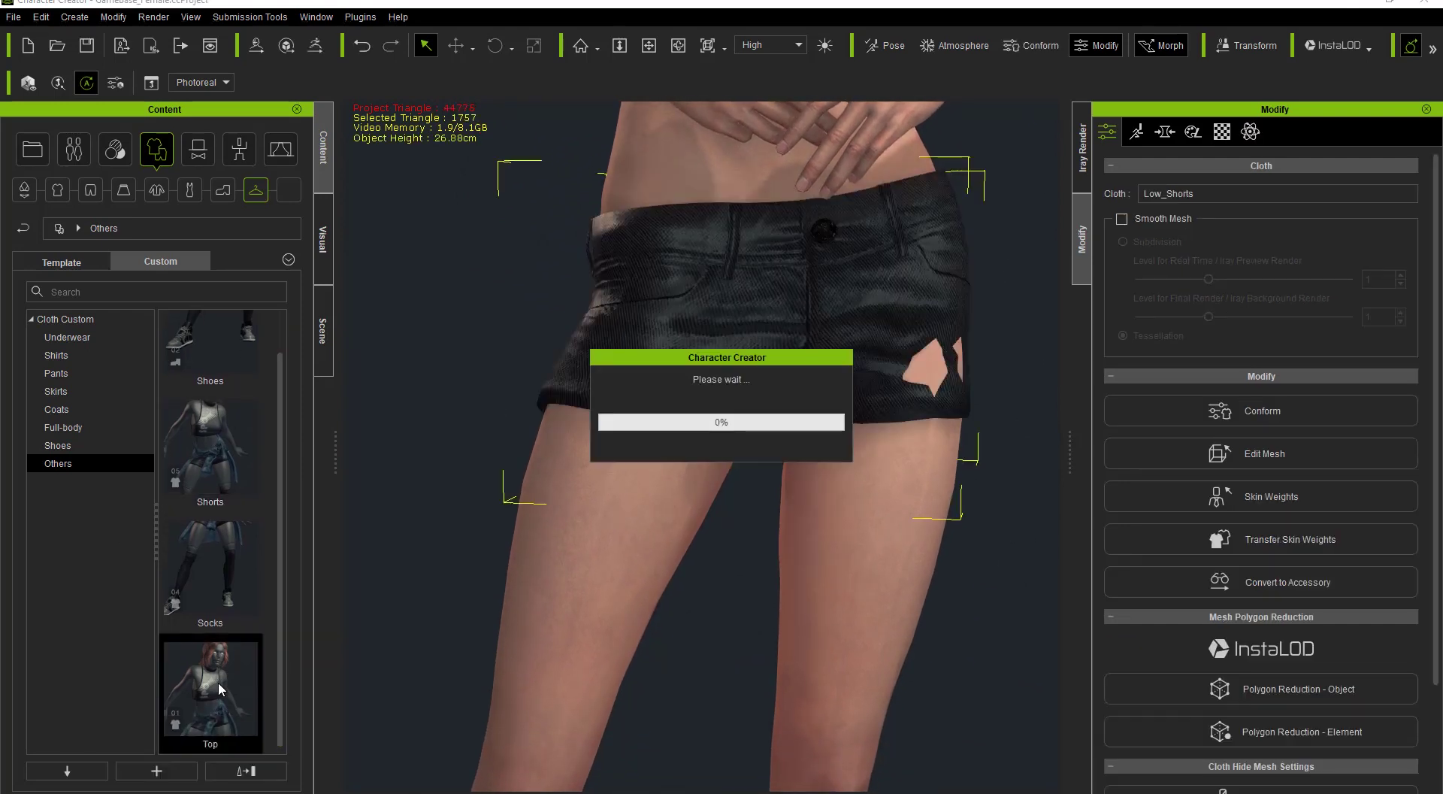
pyautogui.doubleClick(227, 576)
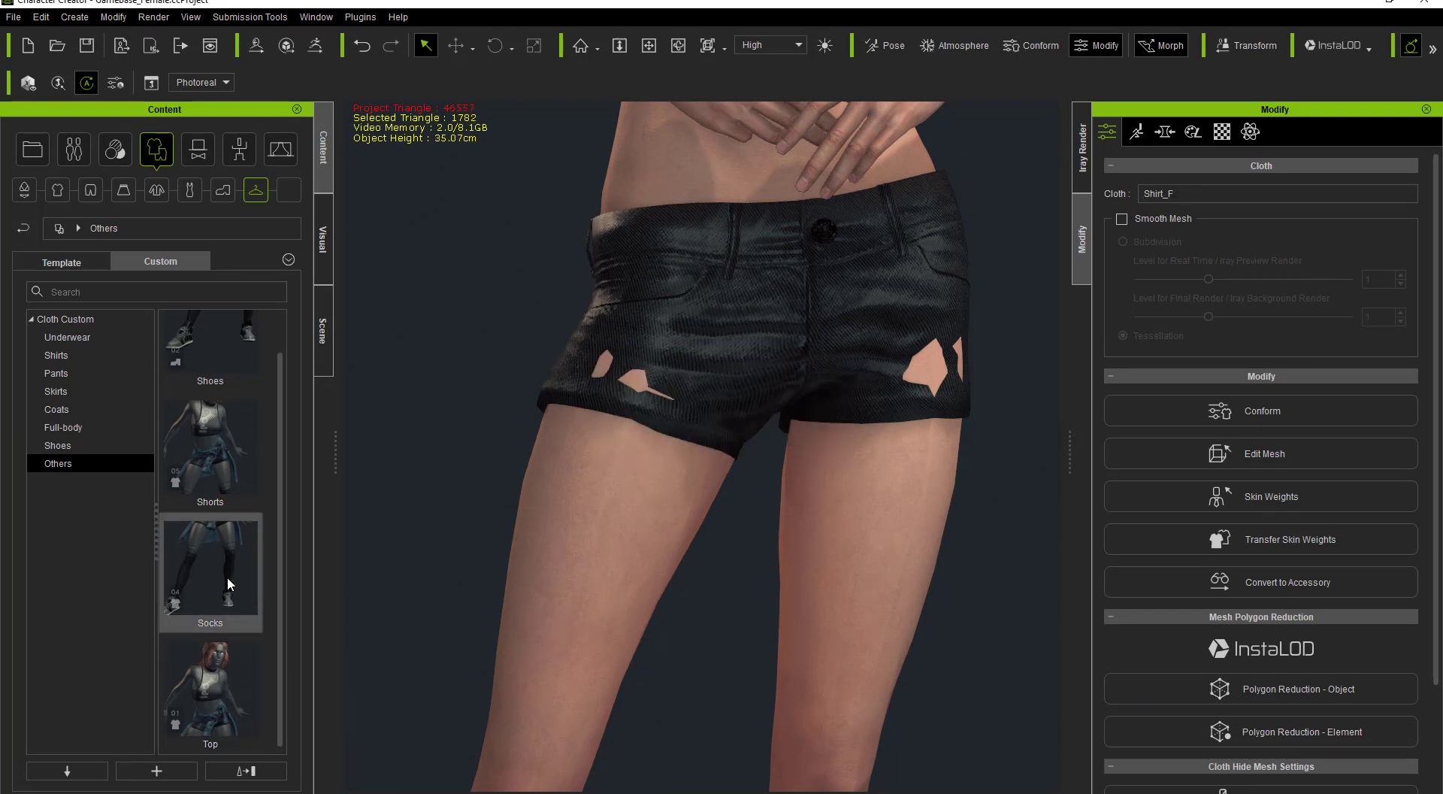
pyautogui.doubleClick(232, 348)
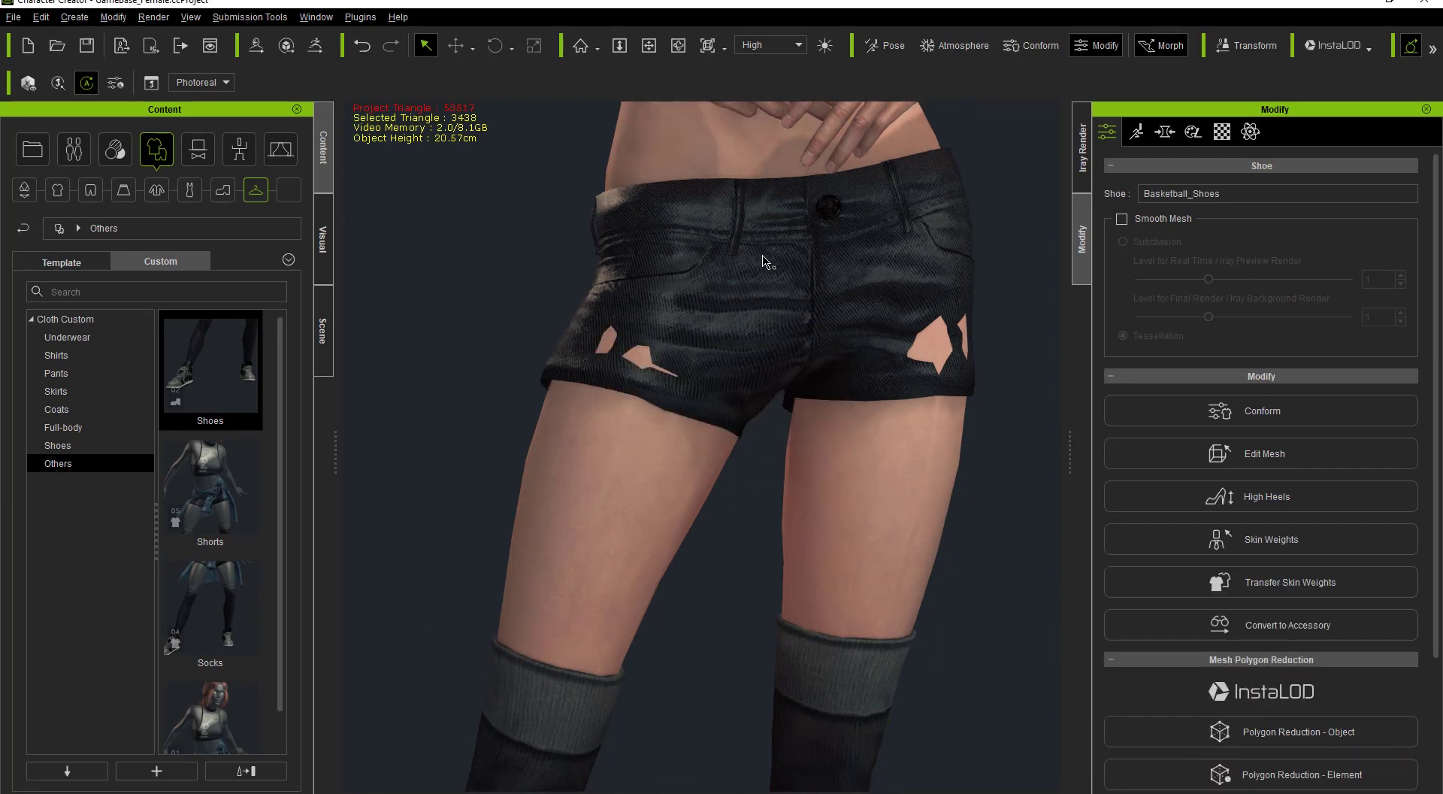
# - Examine the newly dressed avatar, looking closely at the front of the shirt for skin poking through
pyautogui.scroll(-8, 762, 262)
pyautogui.scroll(3, 750, 339)
pyautogui.moveTo(750, 339); pyautogui.dragTo(747, 594, button='middle')
pyautogui.moveTo(740, 498); pyautogui.dragTo(735, 608, button='middle')
pyautogui.scroll(3, 719, 562)
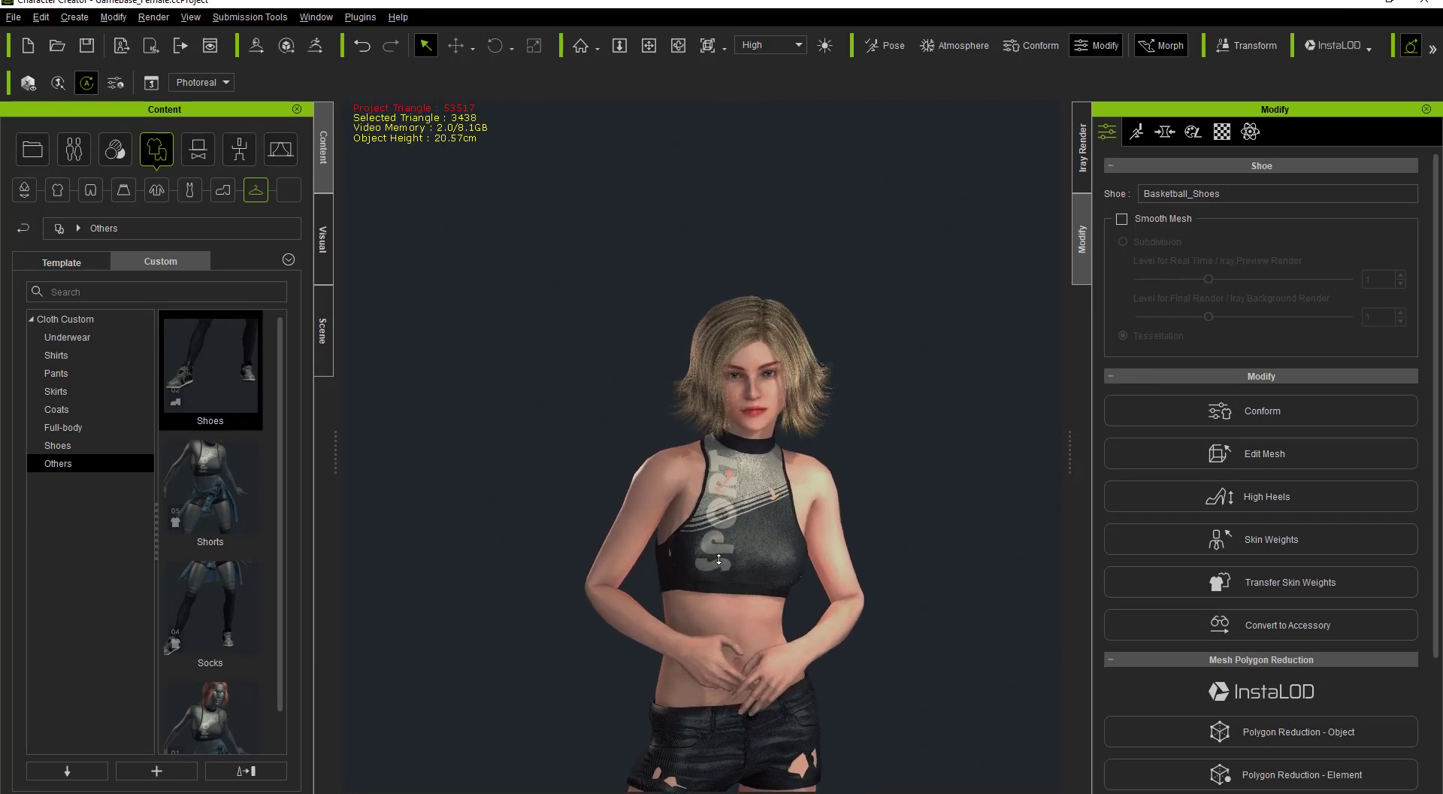
pyautogui.scroll(6, 719, 562)
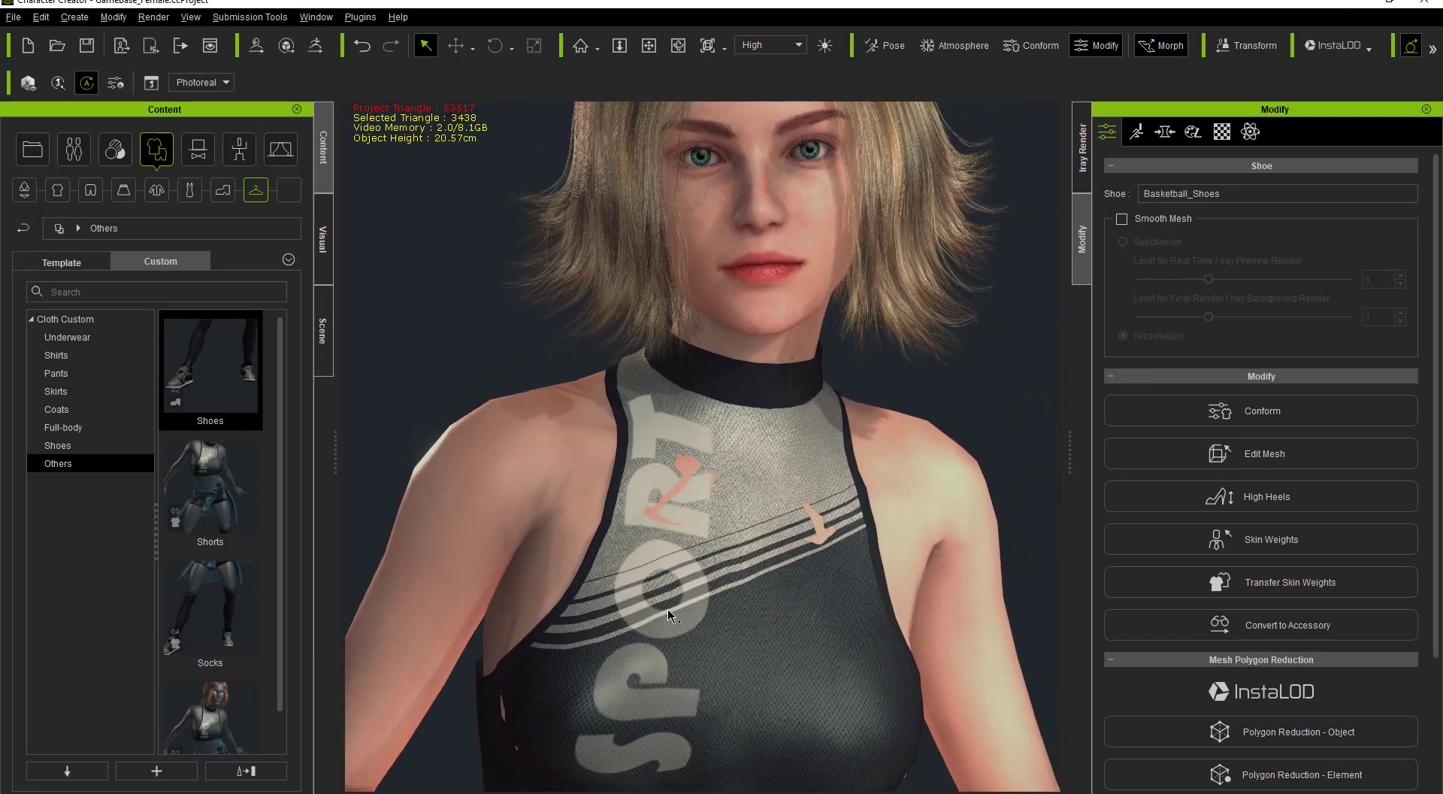
pyautogui.moveTo(679, 539); pyautogui.dragTo(671, 419, button='middle')
pyautogui.moveTo(602, 568); pyautogui.dragTo(594, 596, button='right')
pyautogui.moveTo(596, 624); pyautogui.dragTo(634, 527, button='middle')
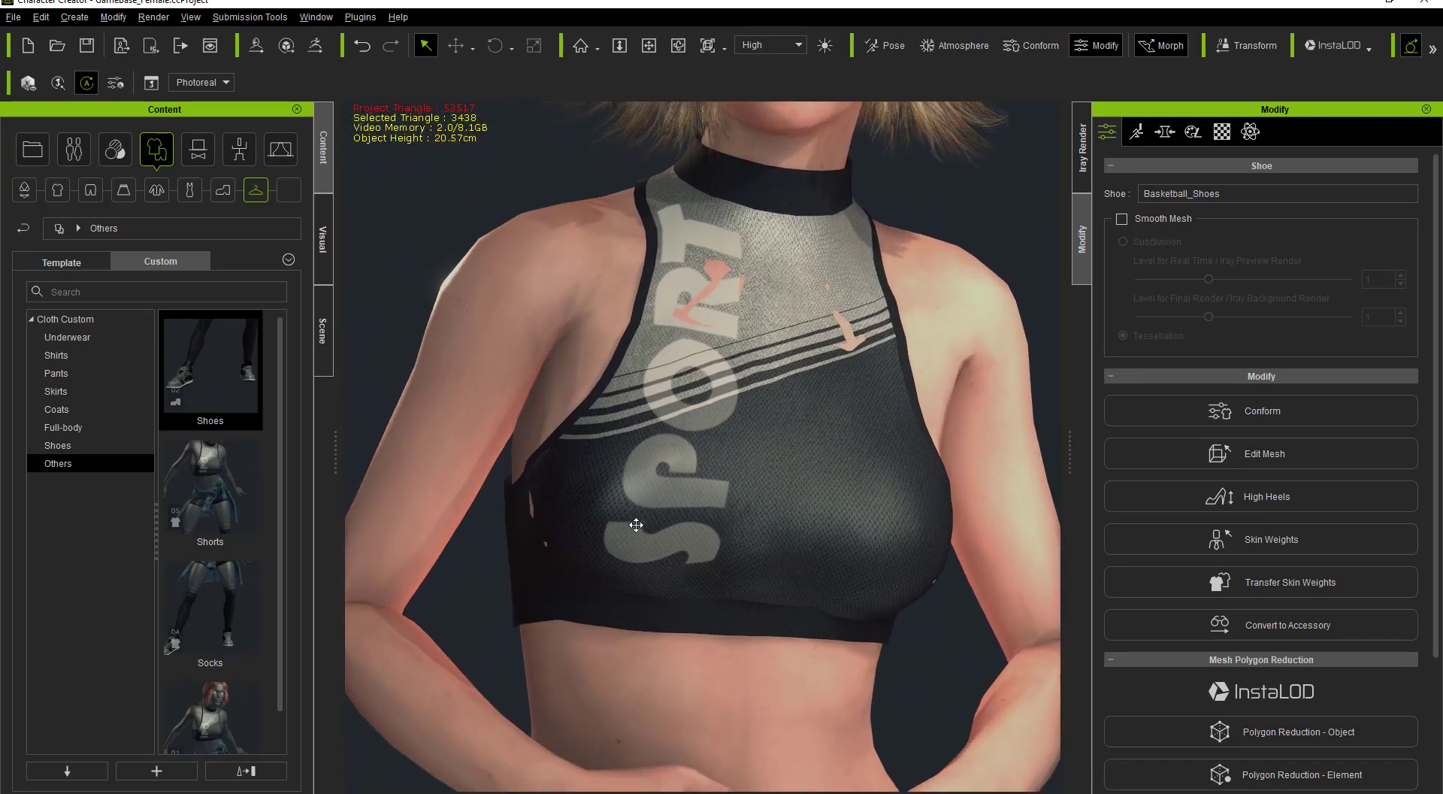
# - Set the render state of the CC_Base body to Wireframe on Shaded
pyautogui.scroll(-3, 637, 542)
pyautogui.moveTo(658, 418); pyautogui.dragTo(661, 260, button='middle')
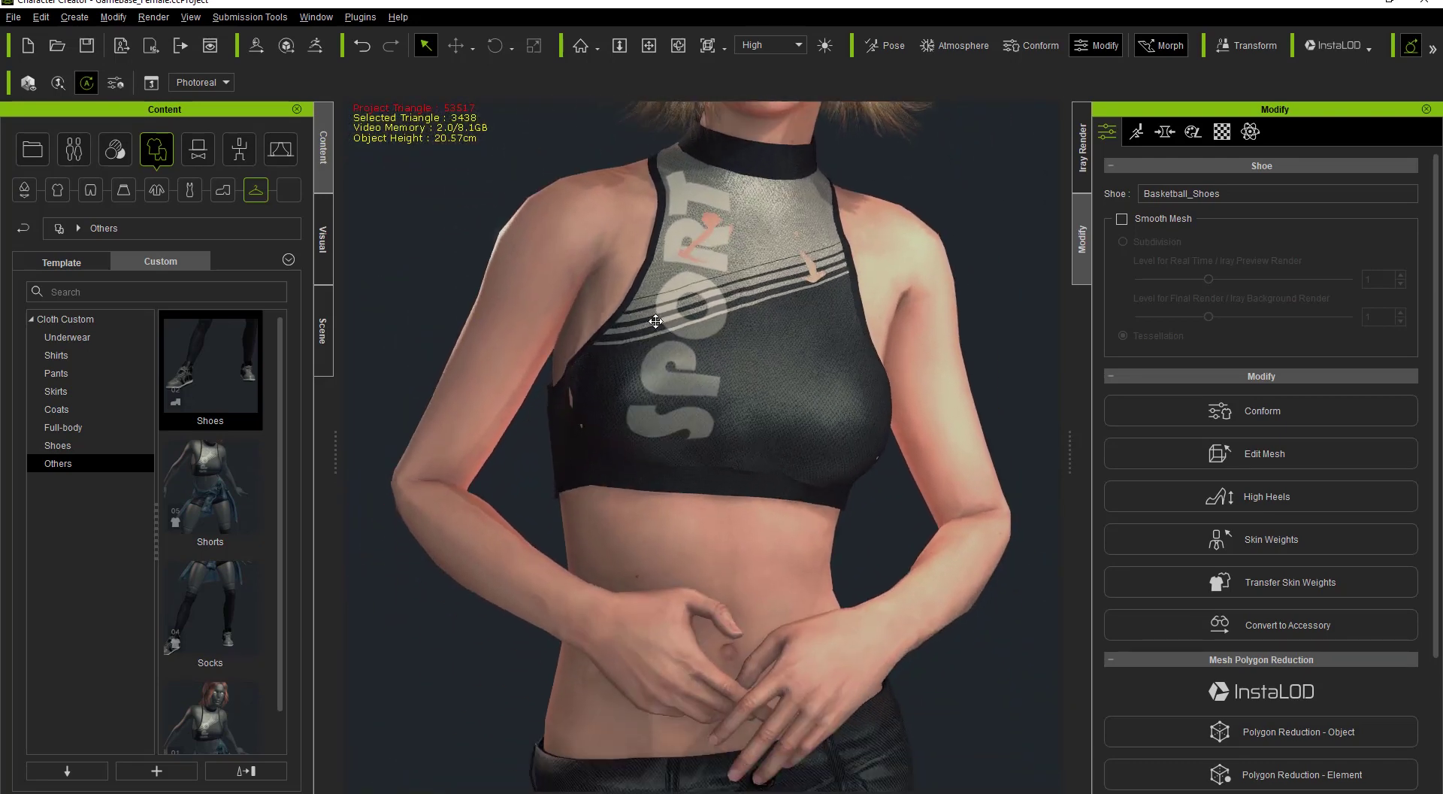
pyautogui.moveTo(660, 573); pyautogui.dragTo(669, 379, button='middle')
pyautogui.moveTo(677, 223); pyautogui.dragTo(642, 791, button='middle')
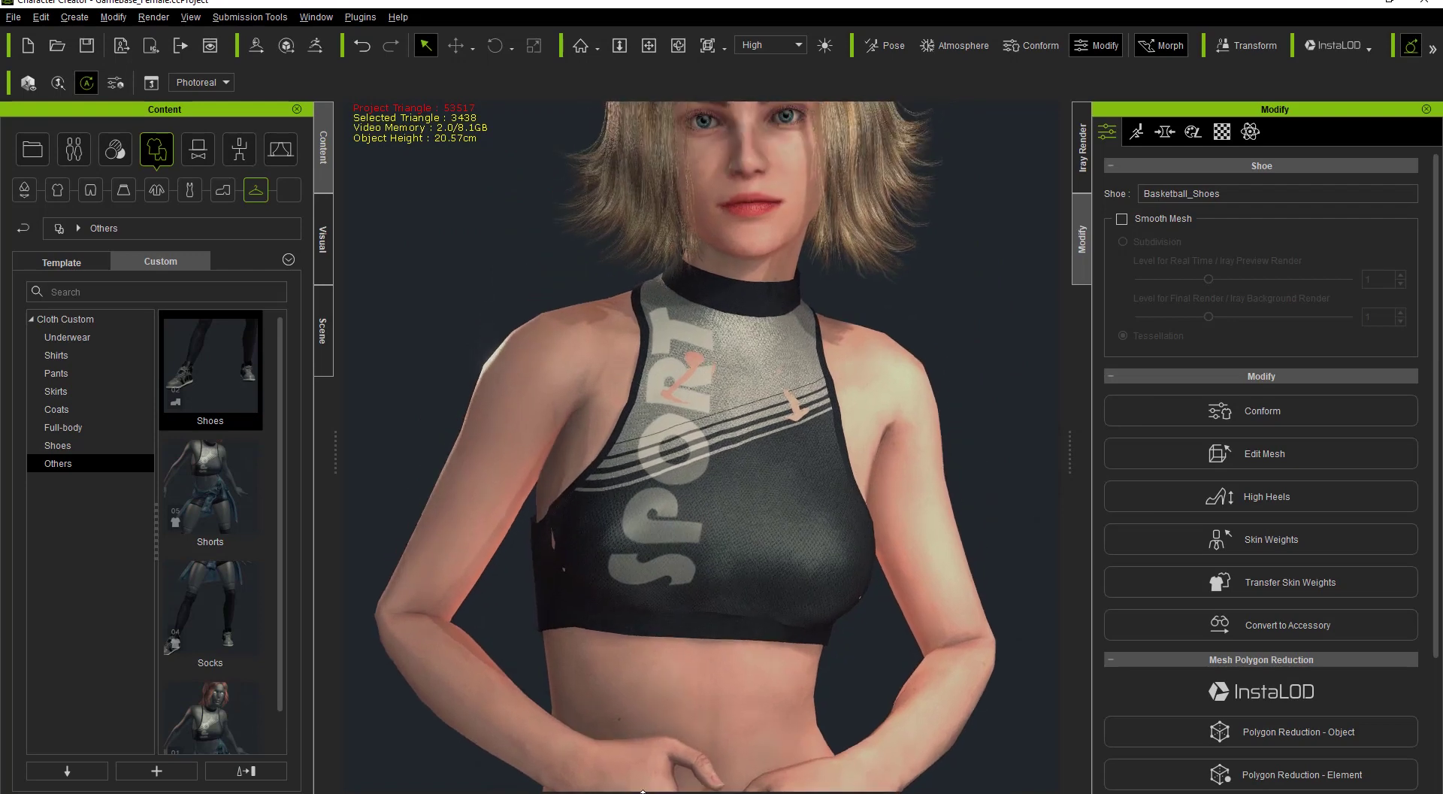
pyautogui.click(323, 331)
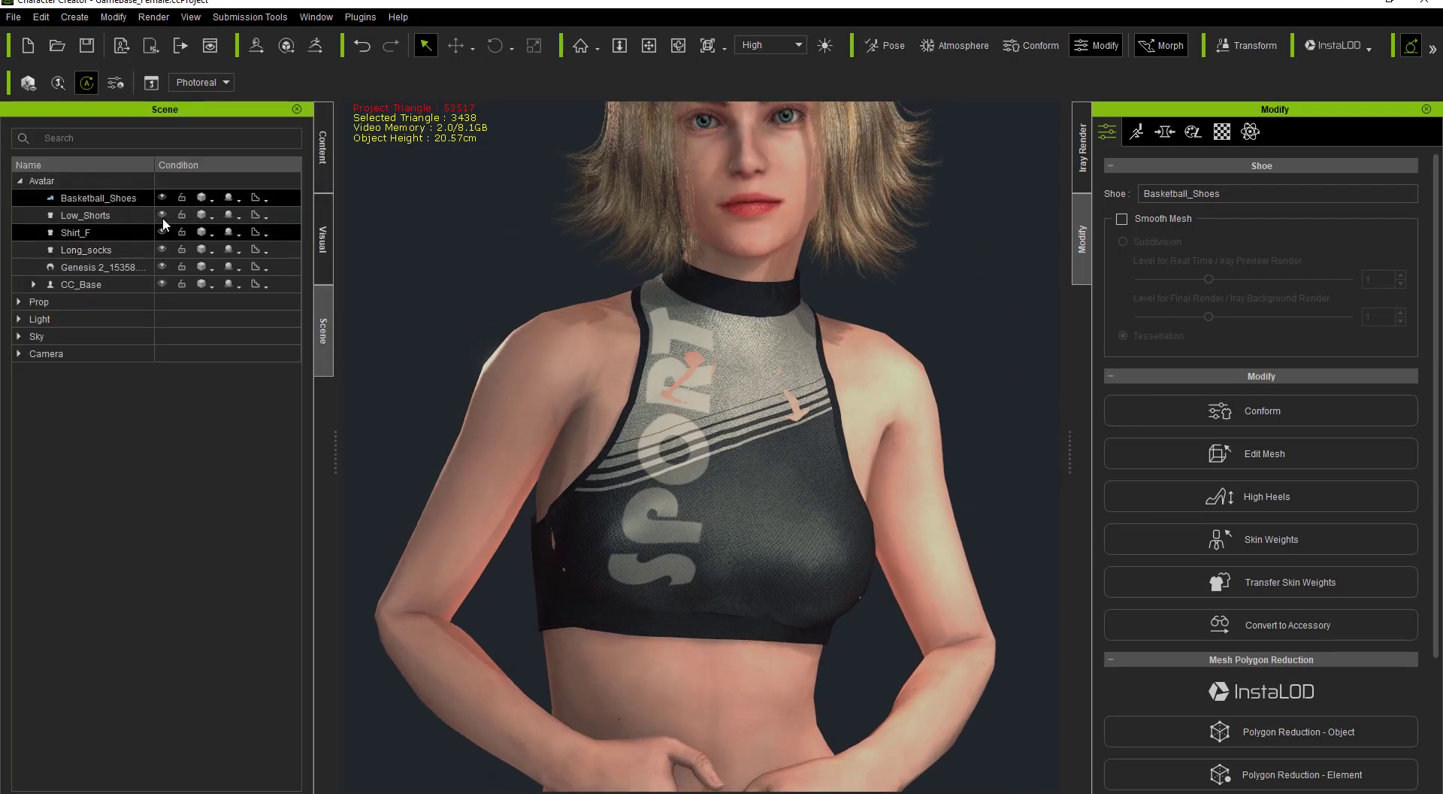
pyautogui.rightClick(210, 286)
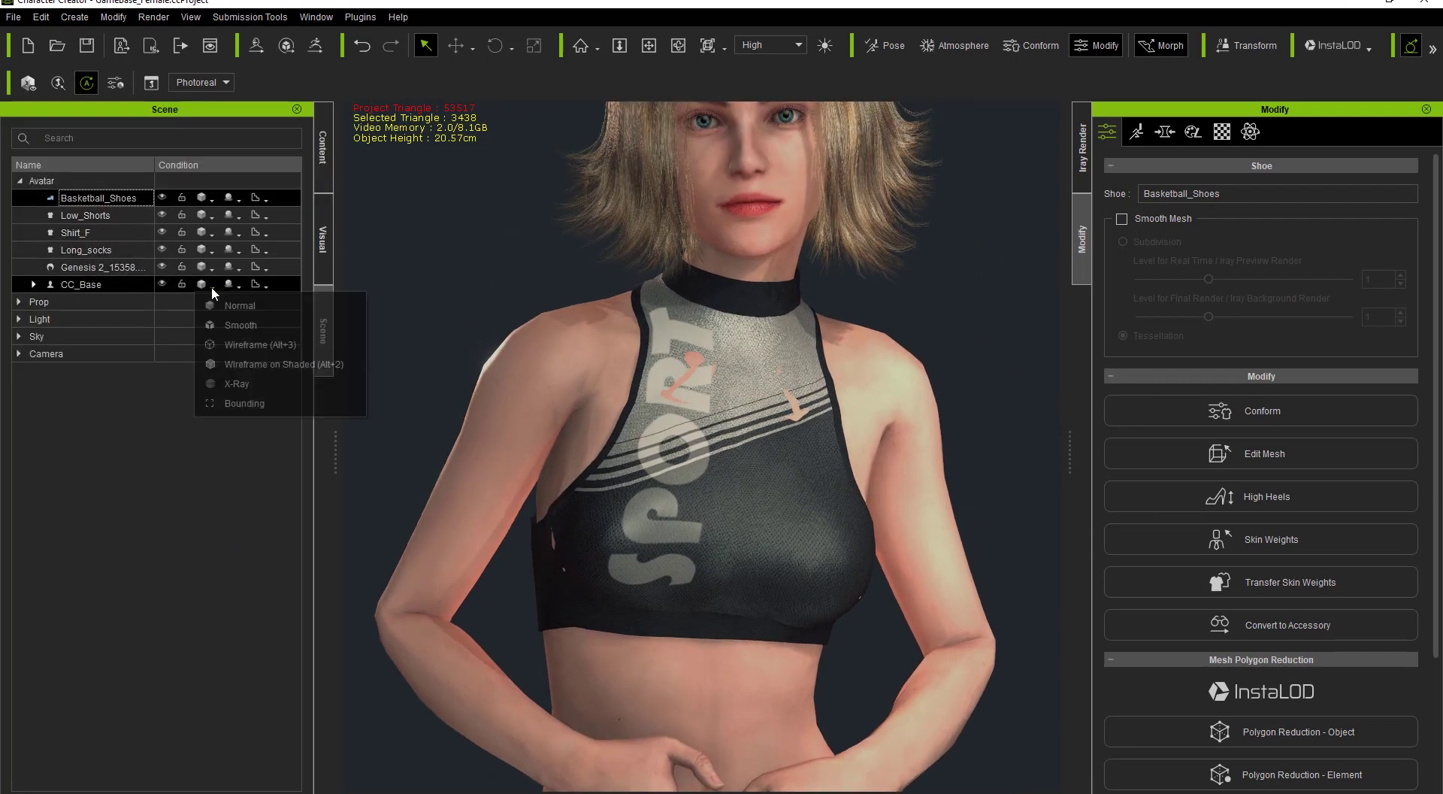
pyautogui.click(268, 359)
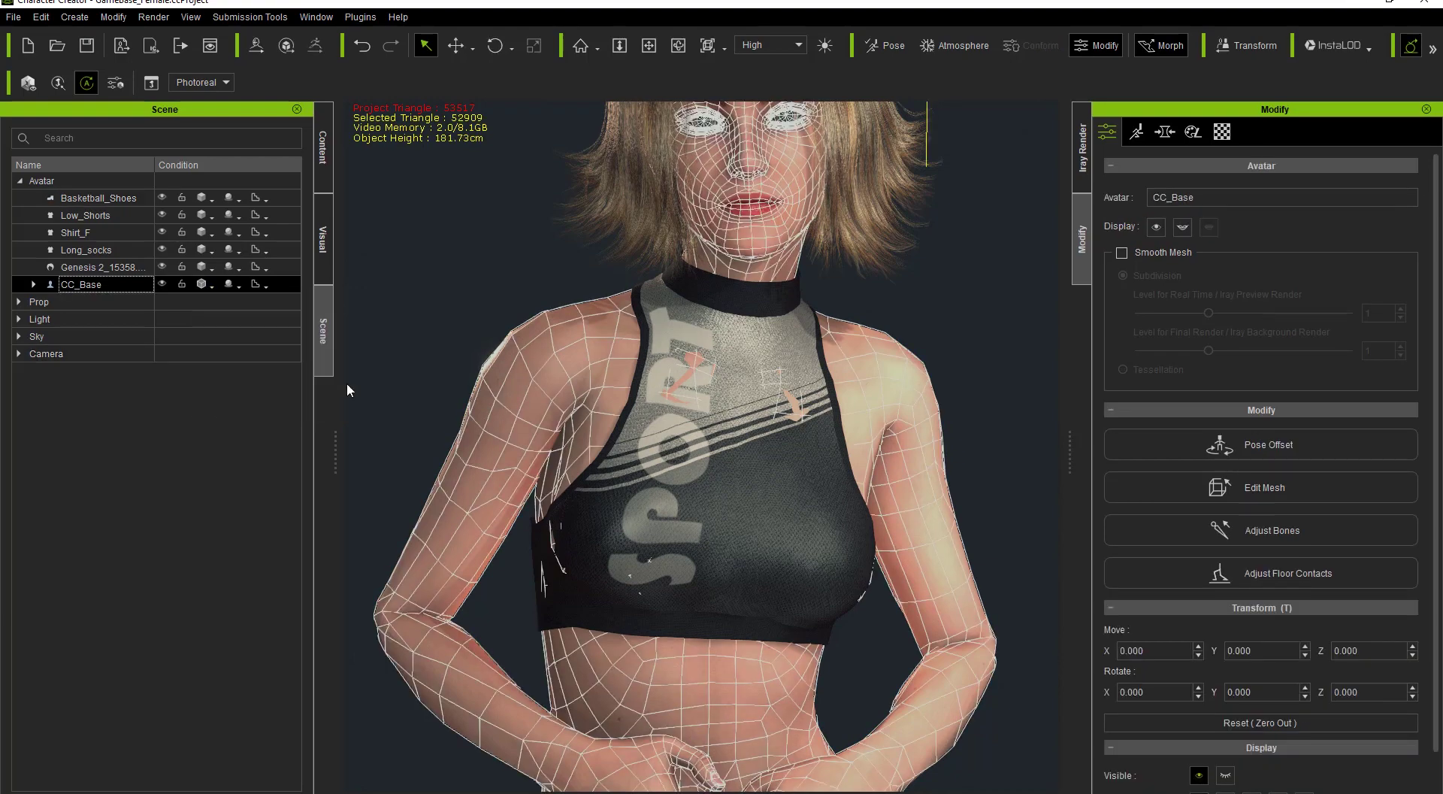
# - Examine the low-poly body wireframe where it meets the edges of the shirt, shorts and long socks
pyautogui.scroll(-3, 692, 313)
pyautogui.moveTo(714, 474); pyautogui.dragTo(722, 380, button='middle')
pyautogui.moveTo(902, 449); pyautogui.dragTo(796, 554, button='right')
pyautogui.moveTo(765, 594); pyautogui.dragTo(673, 602, button='middle')
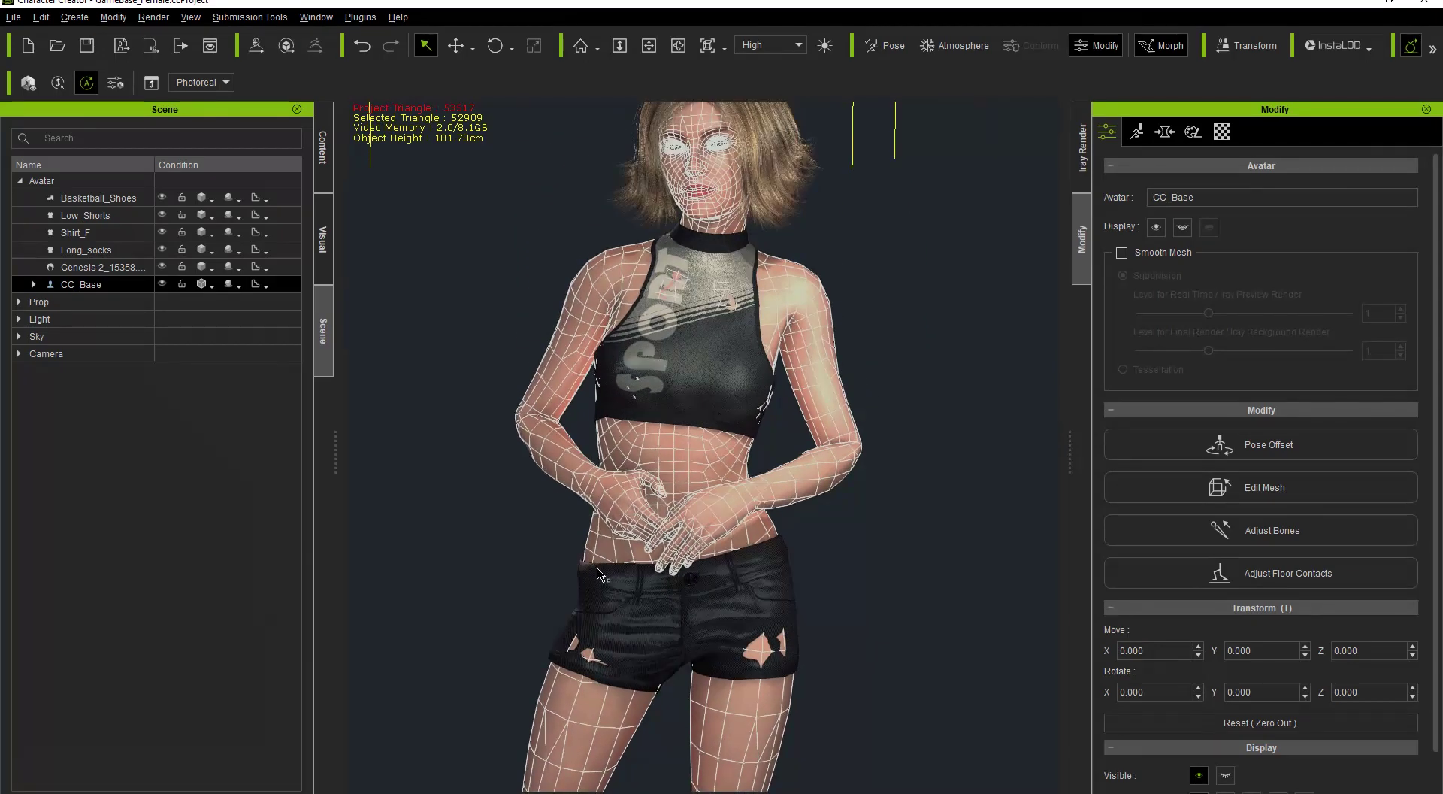
pyautogui.moveTo(604, 575); pyautogui.dragTo(646, 574, button='right')
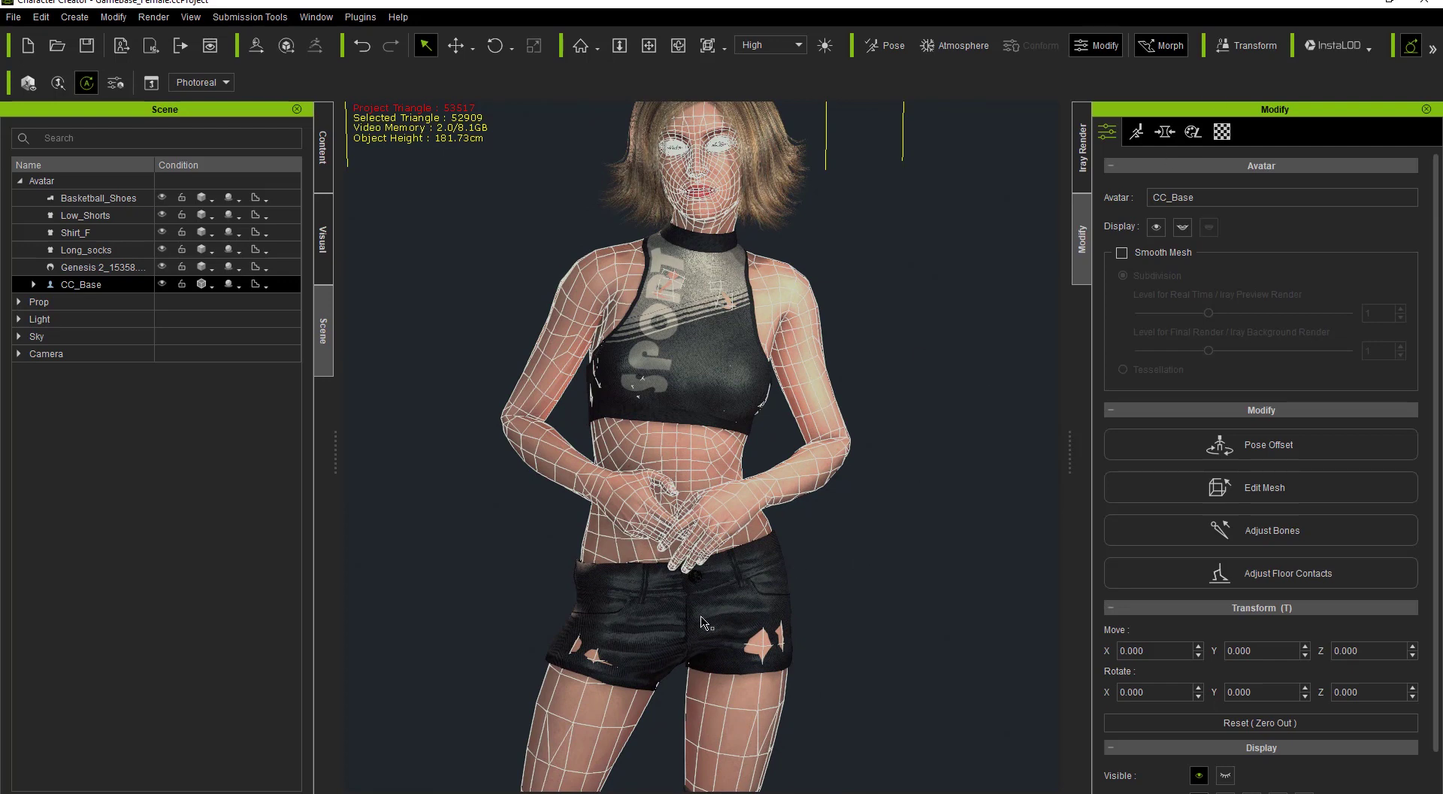
pyautogui.scroll(5, 654, 667)
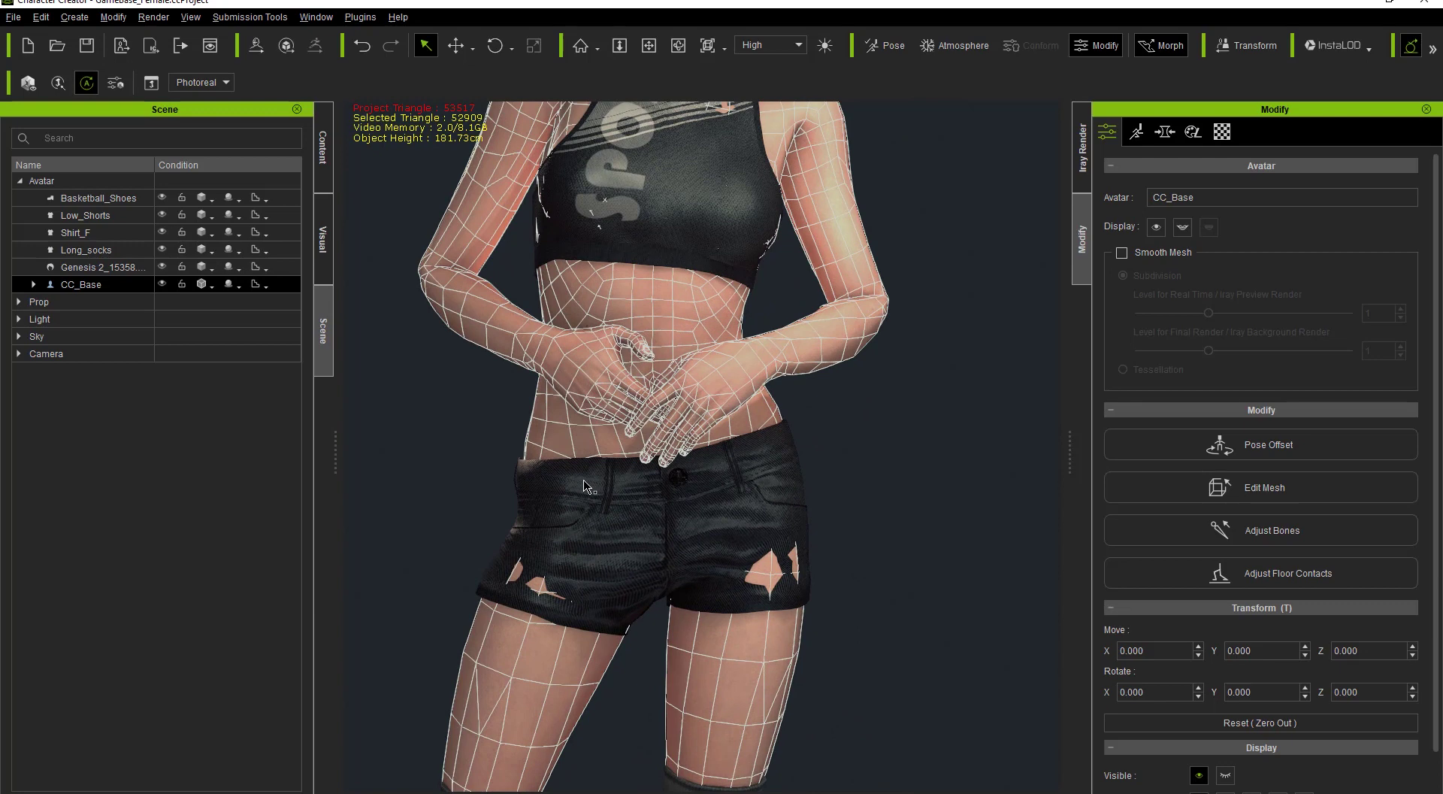
pyautogui.moveTo(584, 482); pyautogui.dragTo(560, 588, button='middle')
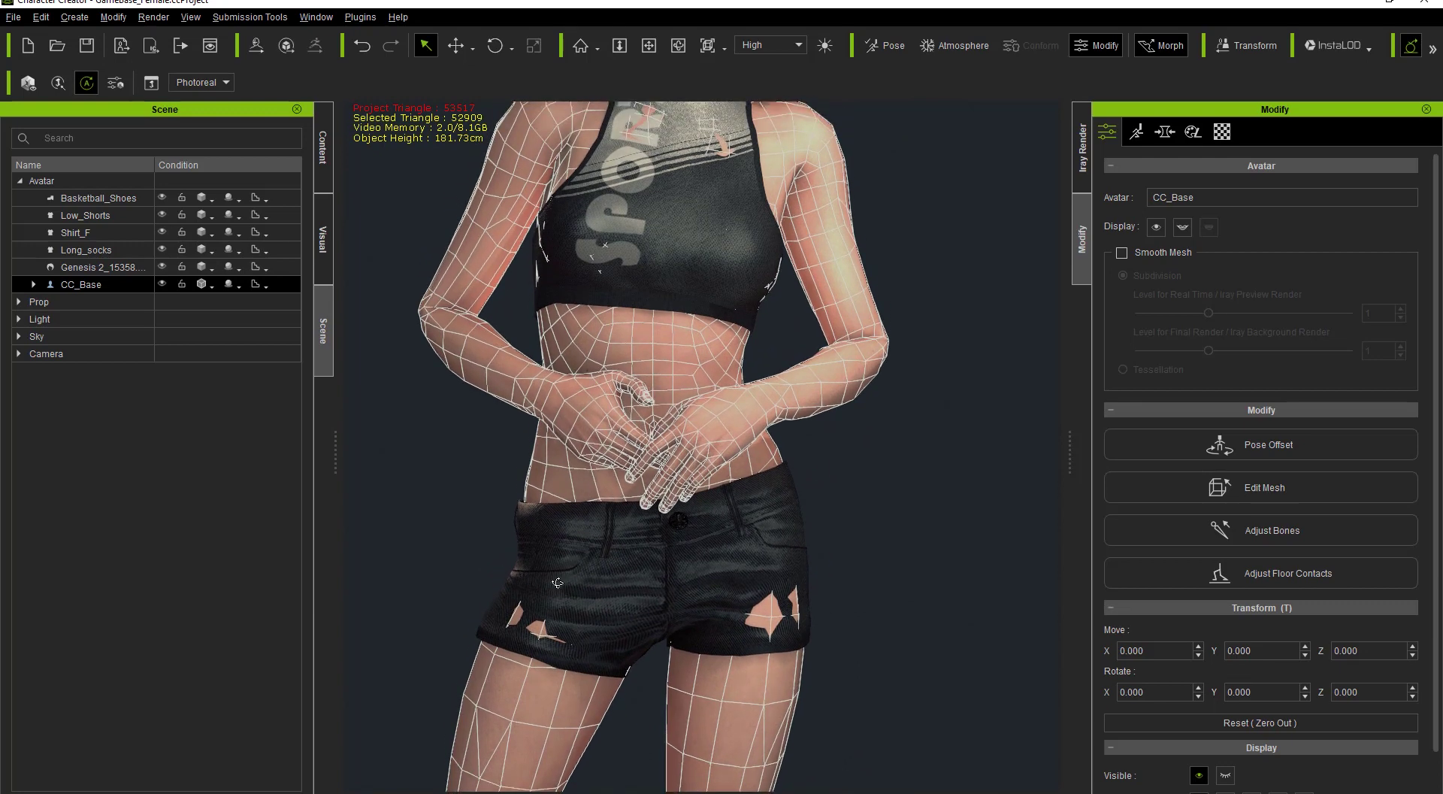
pyautogui.moveTo(560, 588); pyautogui.dragTo(659, 578, button='right')
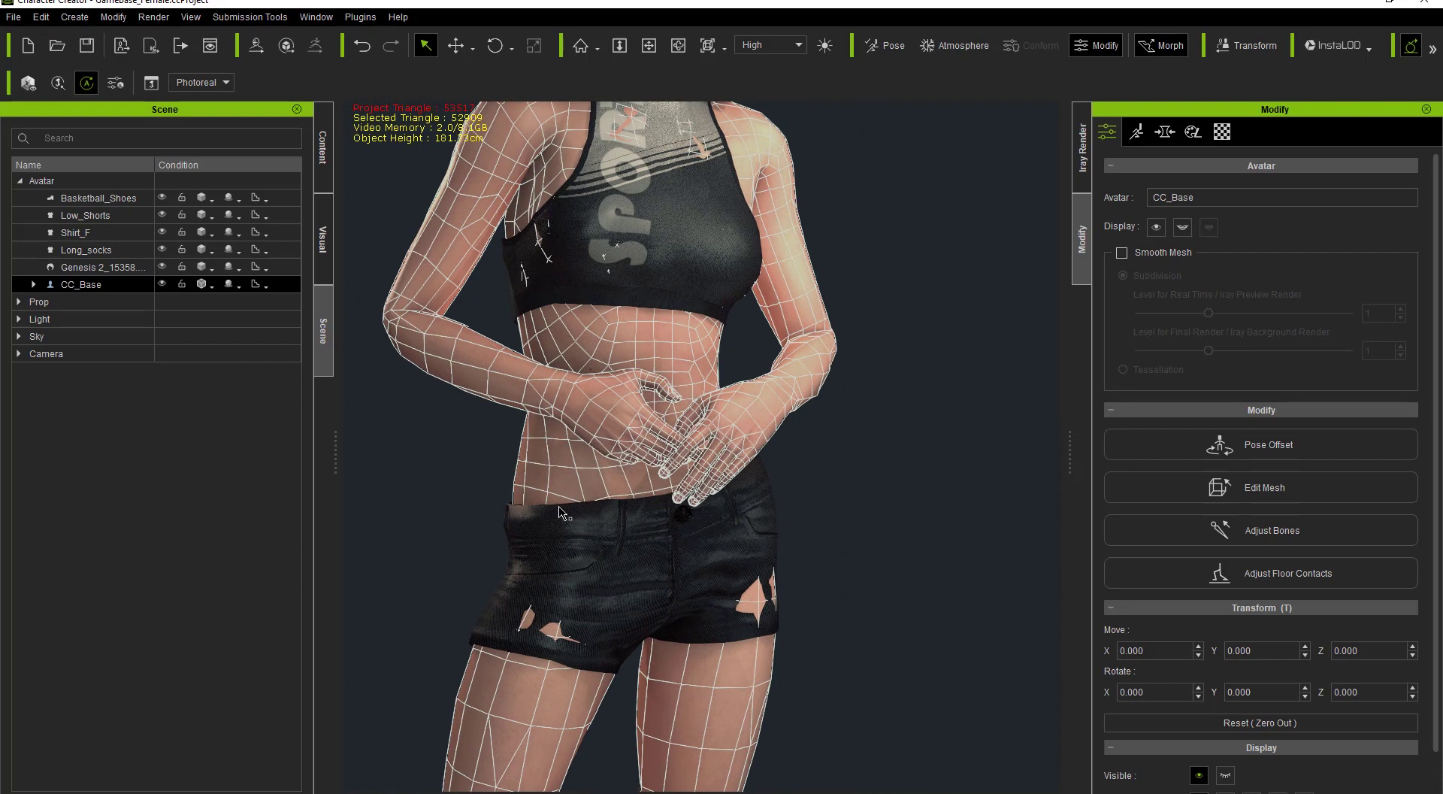
pyautogui.moveTo(592, 664); pyautogui.dragTo(652, 259, button='middle')
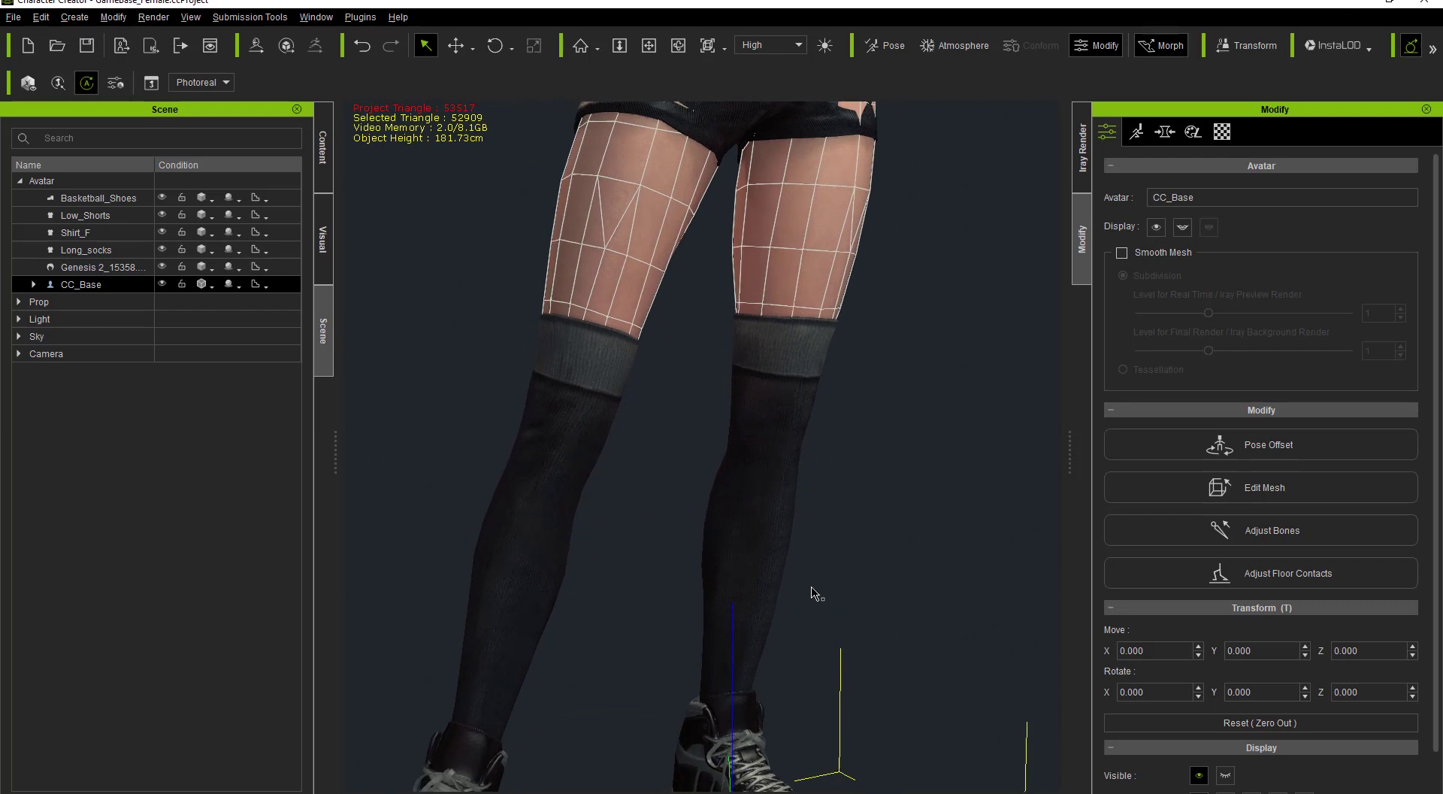
pyautogui.moveTo(523, 576); pyautogui.dragTo(917, 555, button='right')
pyautogui.moveTo(508, 591); pyautogui.dragTo(29, 583, button='right')
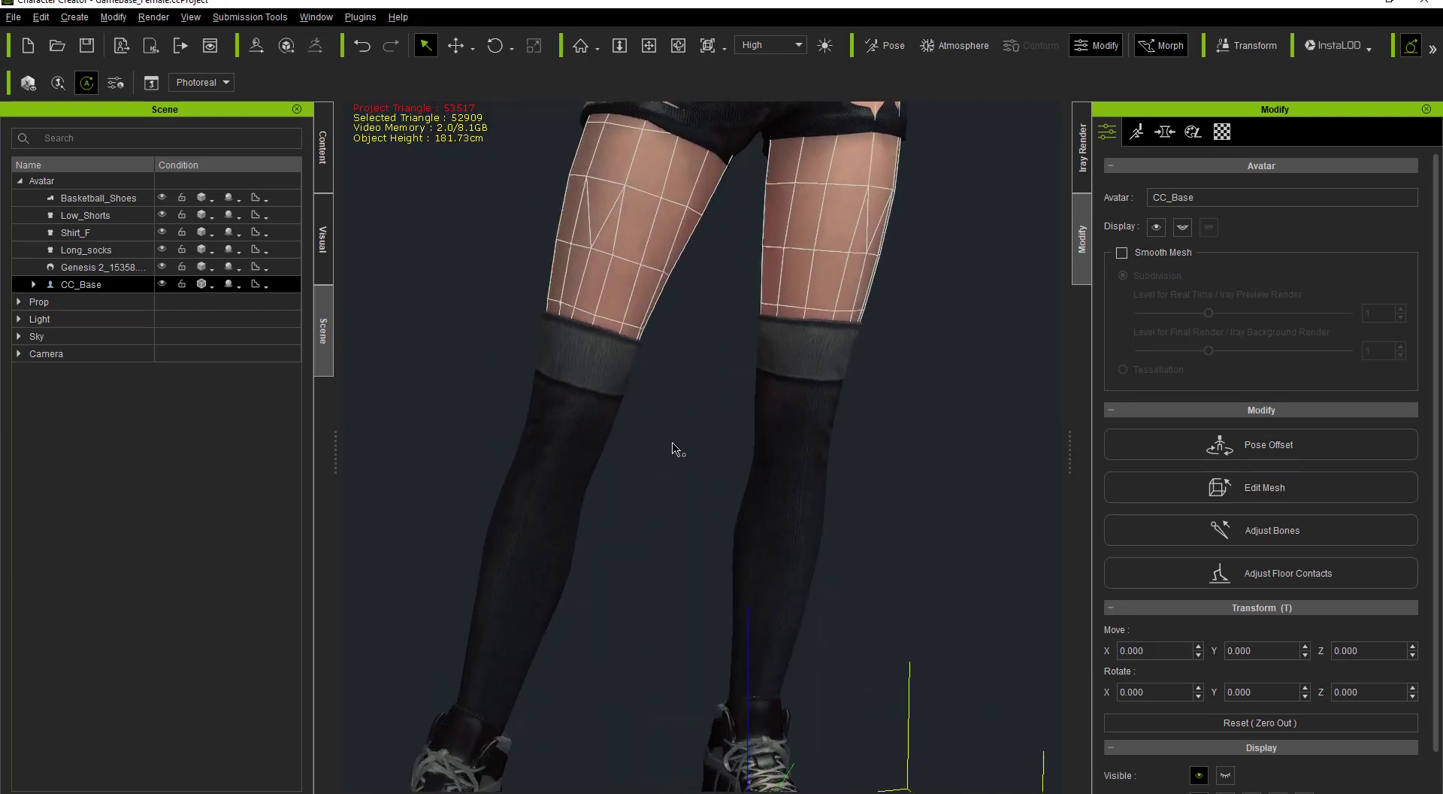
pyautogui.moveTo(673, 444); pyautogui.dragTo(706, 302, button='middle')
pyautogui.moveTo(799, 374); pyautogui.dragTo(748, 373, button='right')
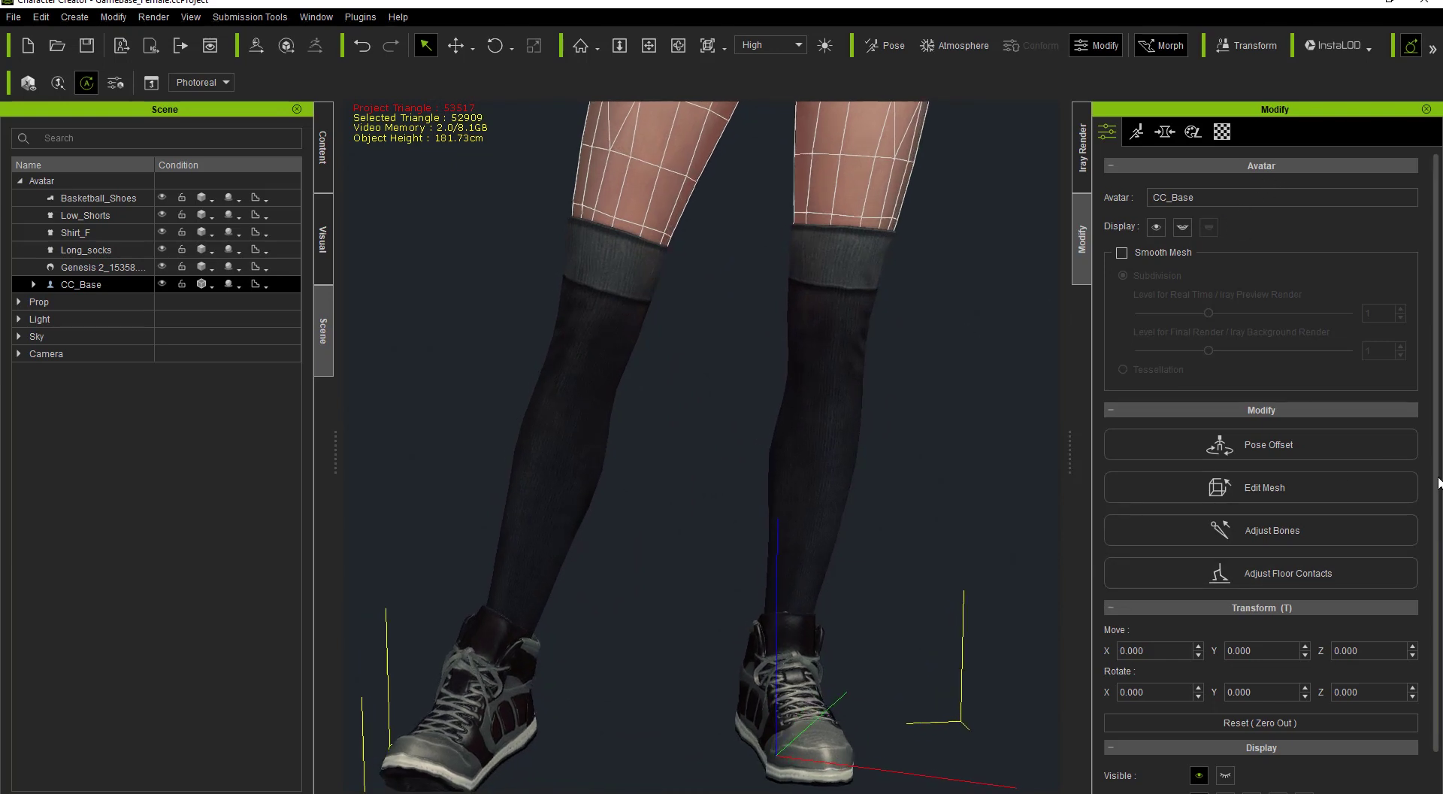
# - Inspect the body faces under the long socks with the advanced Hide Body Mesh Tool, and leave the tool without edits
pyautogui.click(844, 312)
pyautogui.scroll(-3, 1428, 577)
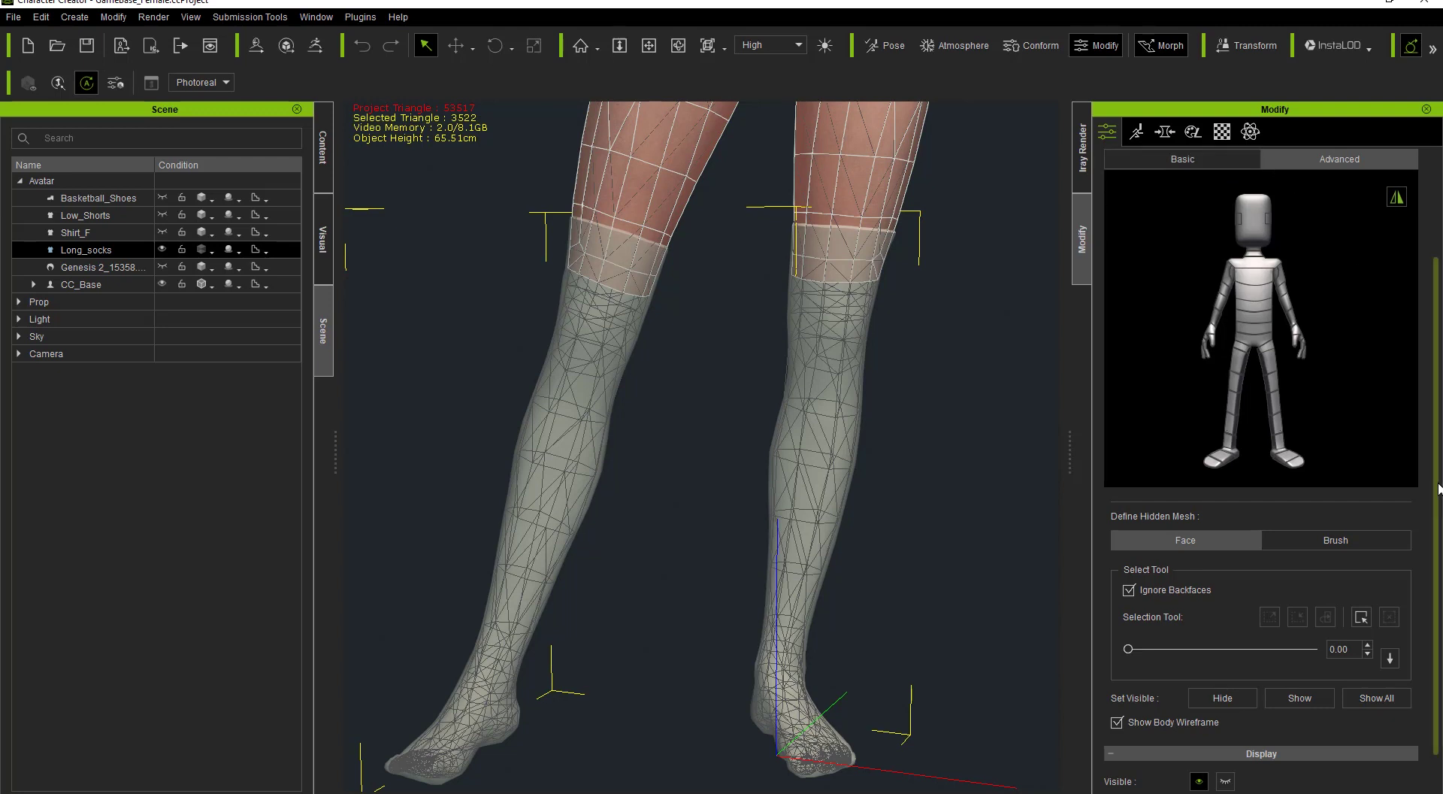
pyautogui.scroll(-1, 1278, 500)
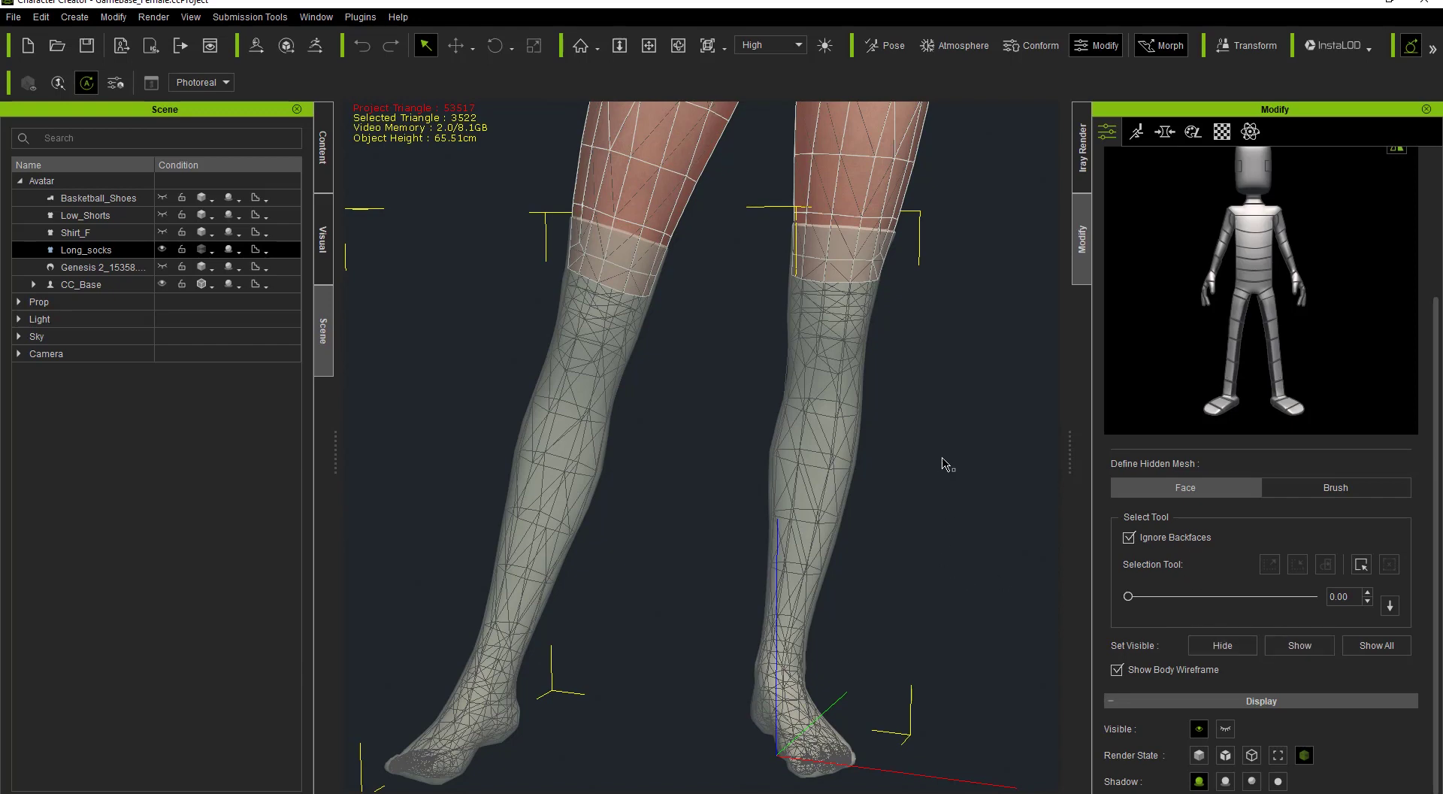
pyautogui.moveTo(916, 233); pyautogui.dragTo(909, 184, button='middle')
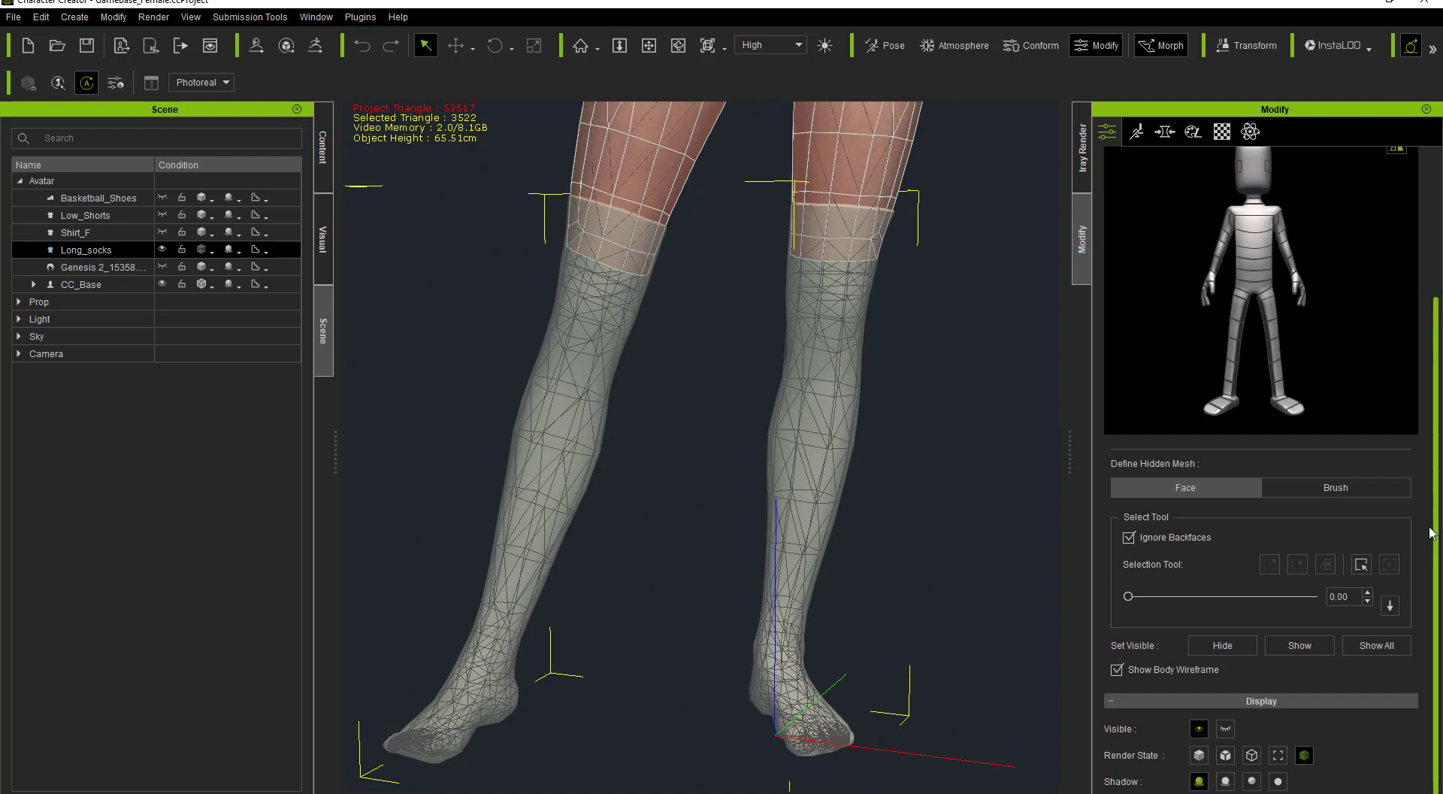
pyautogui.click(1437, 248)
pyautogui.click(1360, 203)
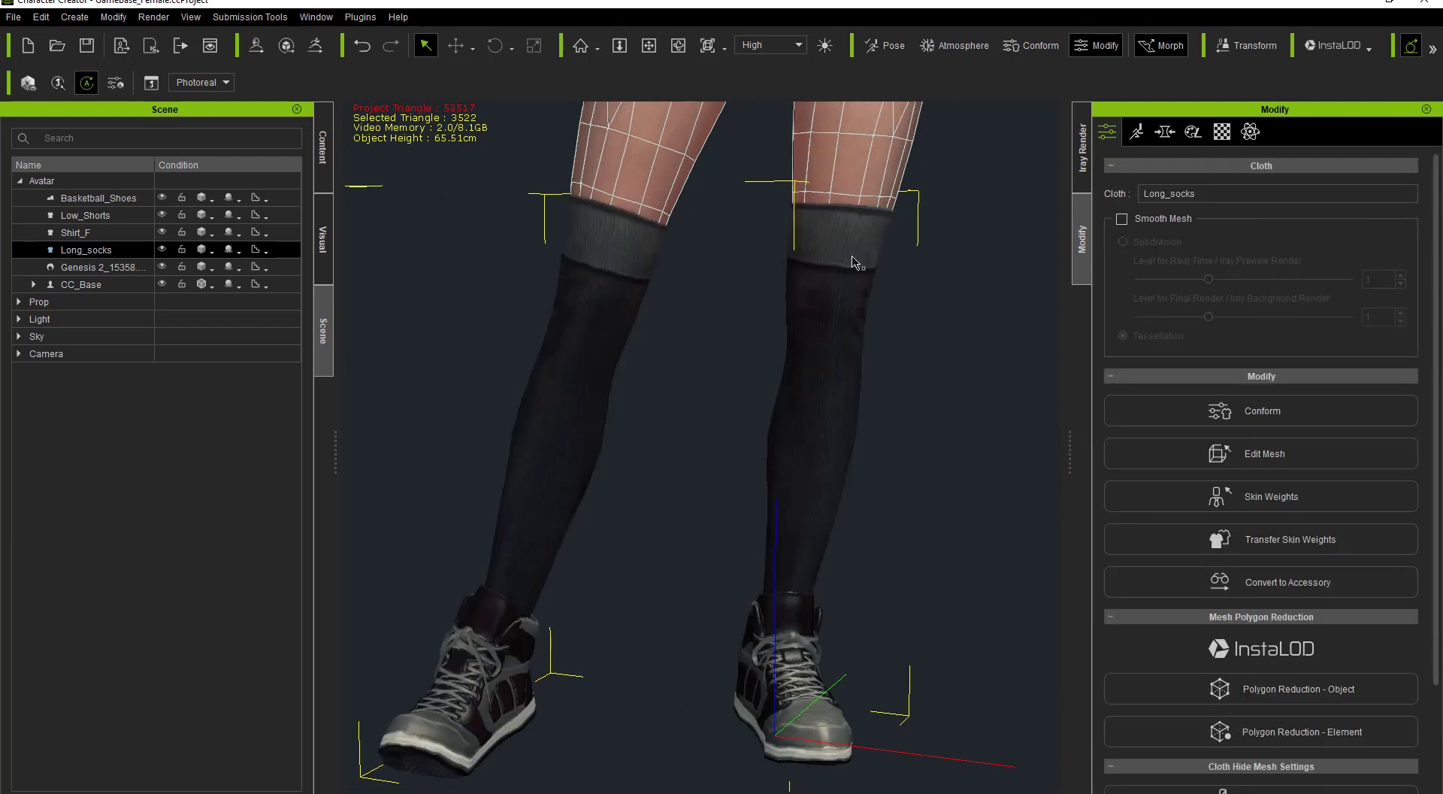
# - Open the CC1_Female custom project from the CC1 and GameBase Female folder
pyautogui.moveTo(754, 223); pyautogui.dragTo(759, 583, button='middle')
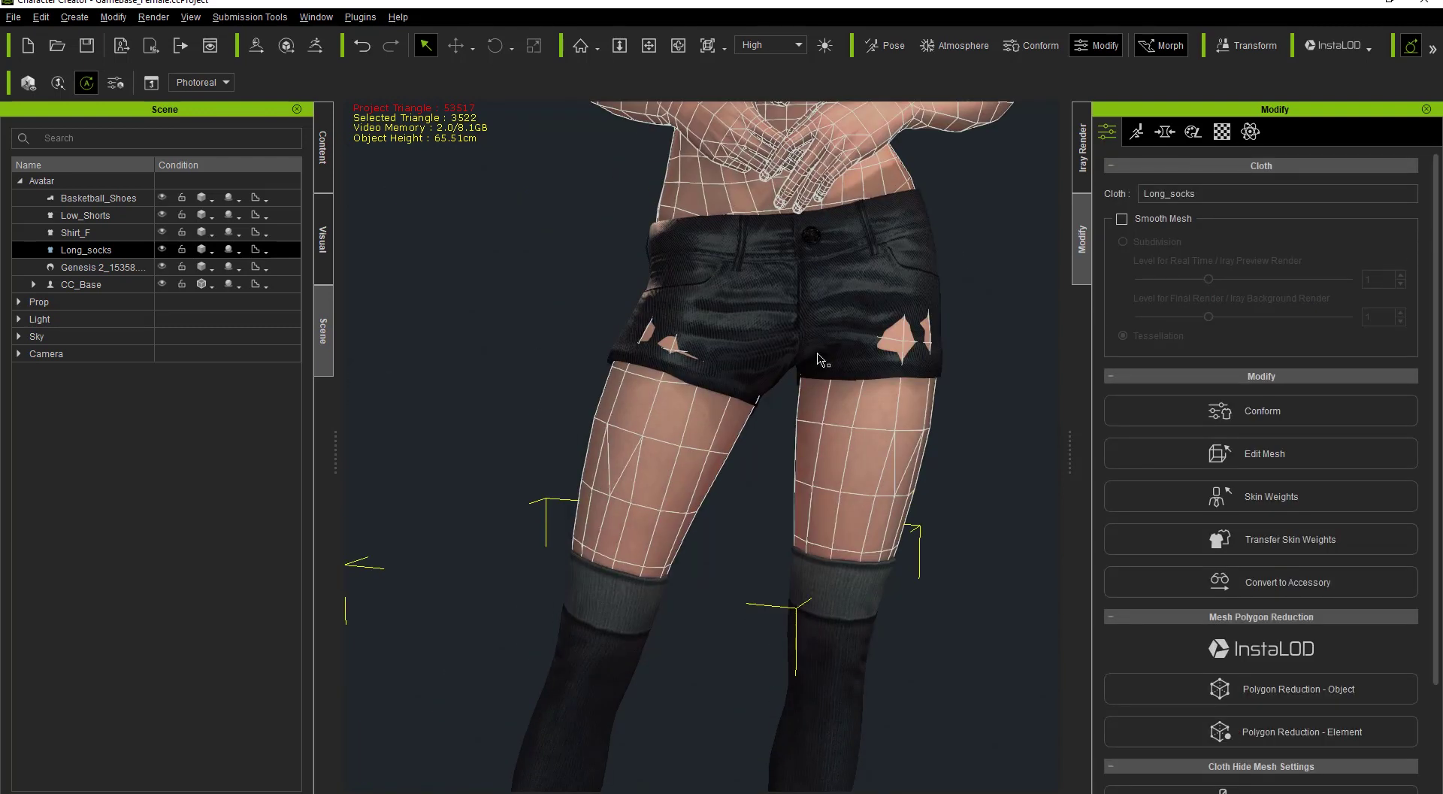
pyautogui.scroll(-5, 814, 421)
pyautogui.moveTo(798, 305); pyautogui.dragTo(805, 406, button='middle')
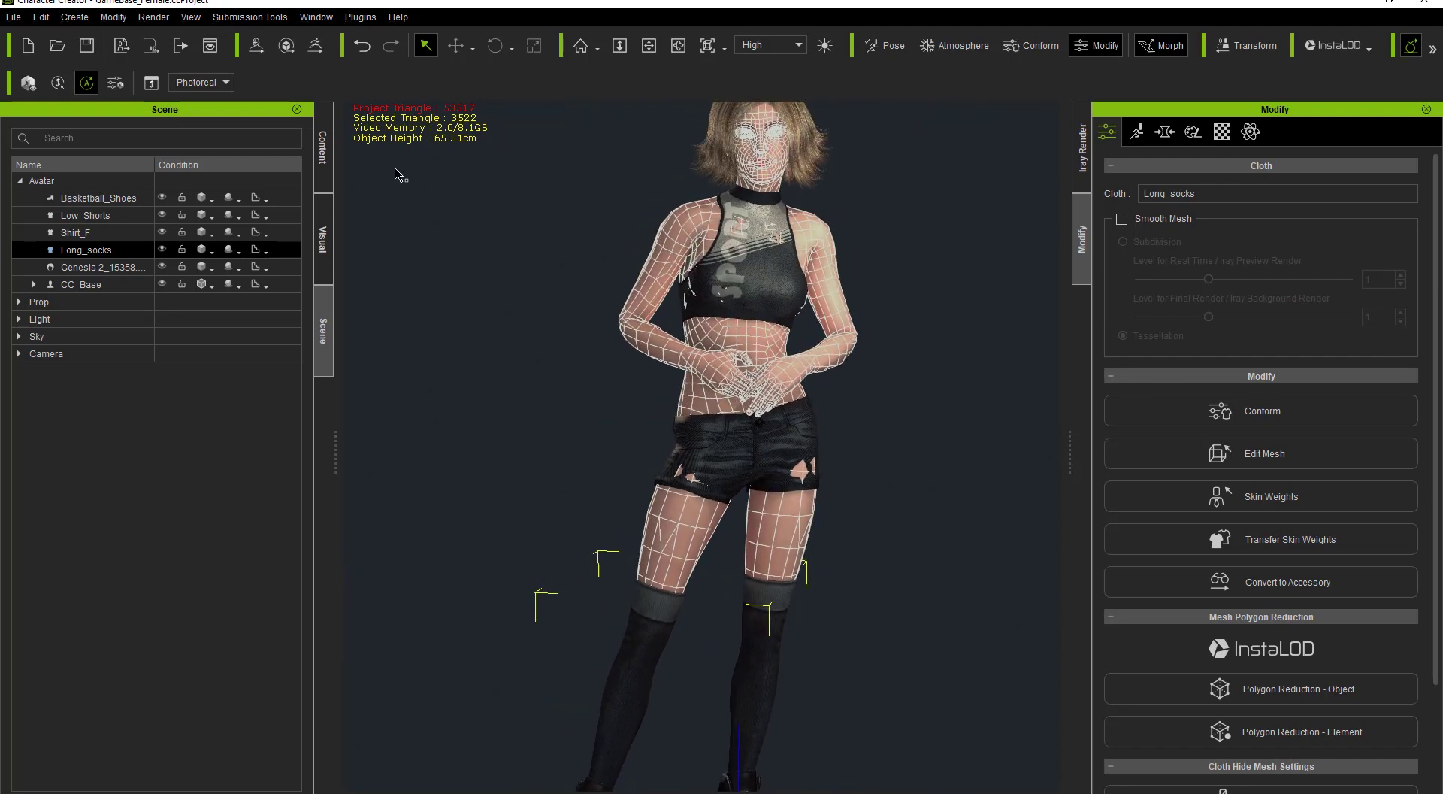
pyautogui.click(321, 148)
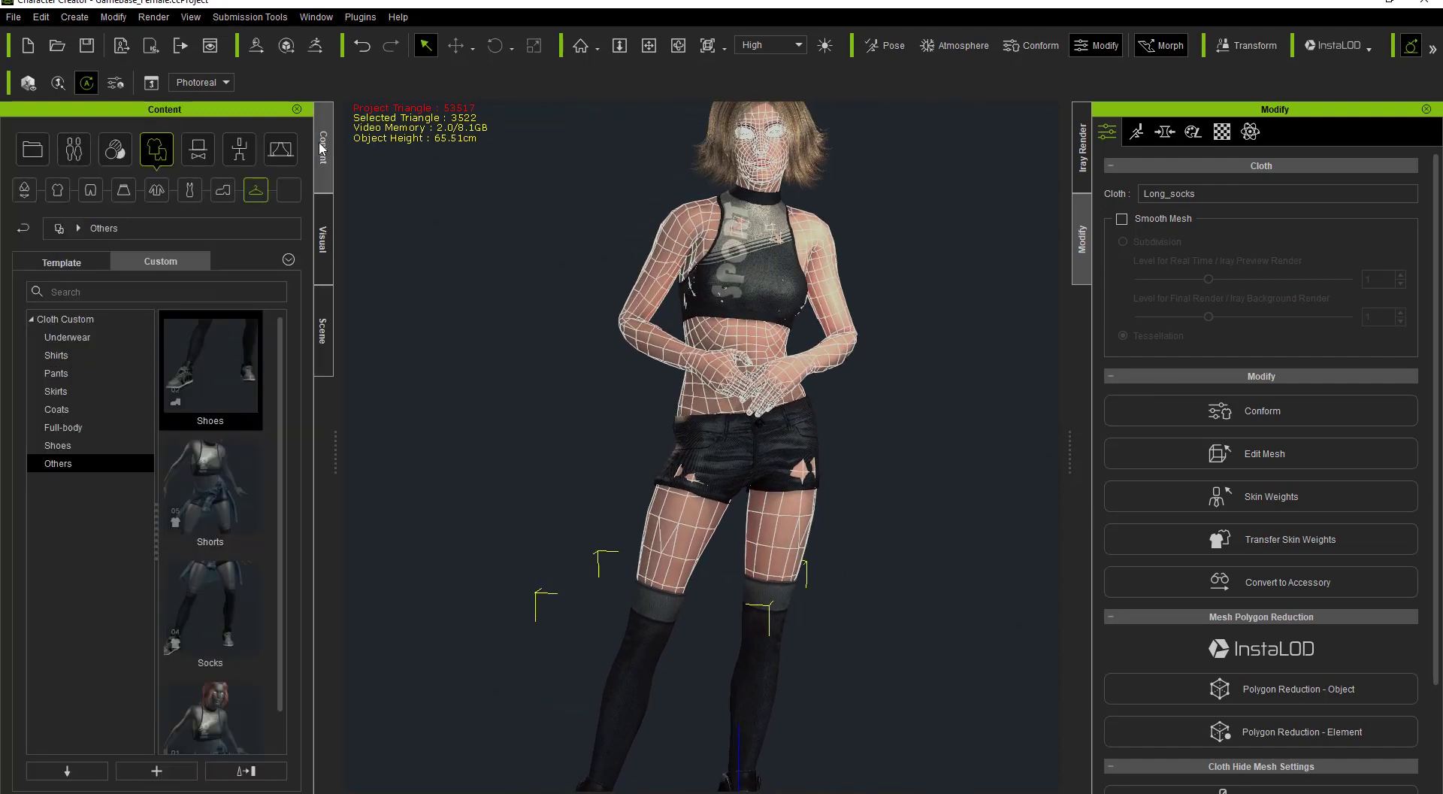
pyautogui.click(34, 154)
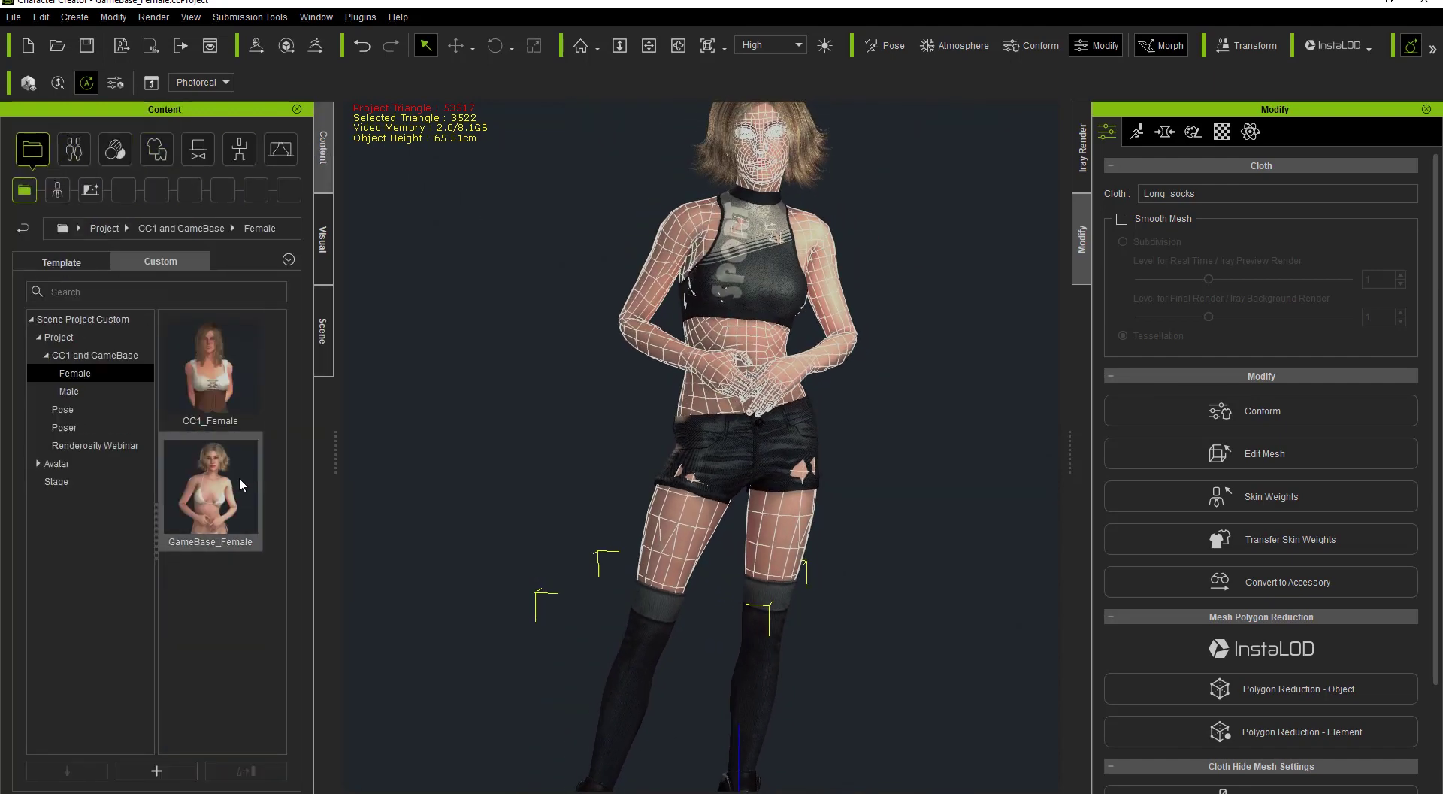
pyautogui.doubleClick(212, 373)
pyautogui.click(634, 436)
pyautogui.click(715, 432)
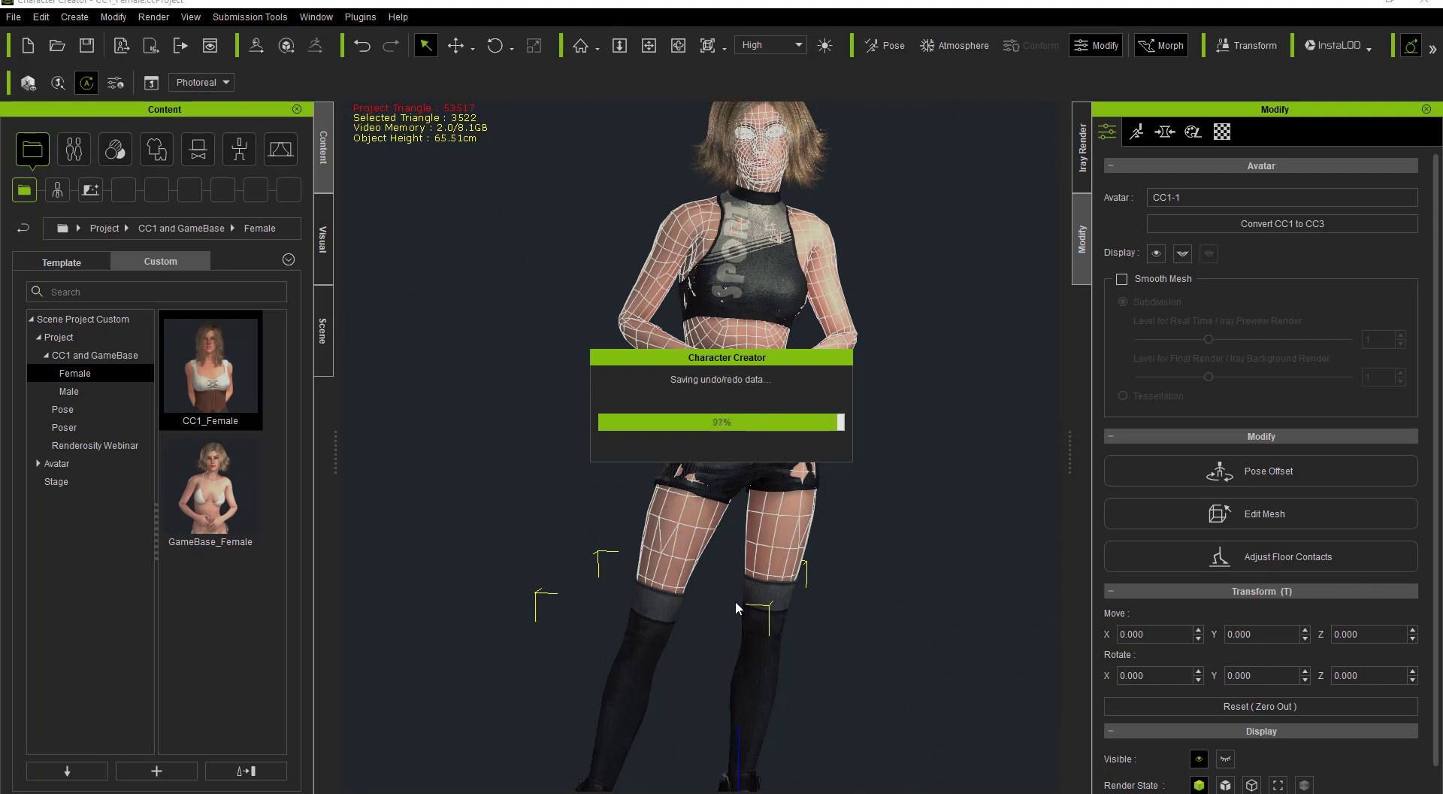
# - Dress the CC1 female avatar in the saved custom Socks and Shoes
pyautogui.moveTo(643, 596); pyautogui.dragTo(598, 449, button='middle')
pyautogui.moveTo(646, 613); pyautogui.dragTo(770, 516, button='right')
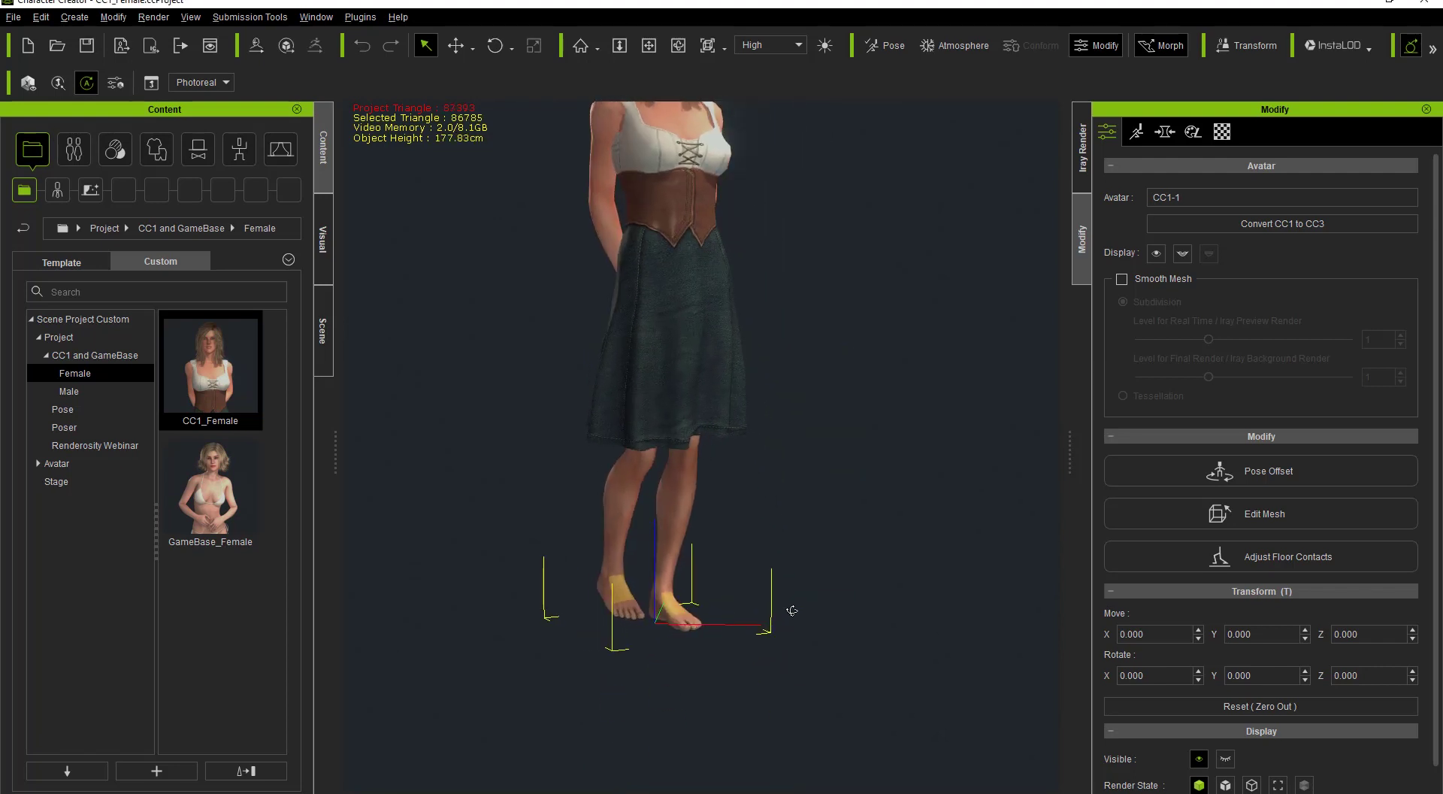
pyautogui.scroll(4, 654, 500)
pyautogui.moveTo(672, 421); pyautogui.dragTo(705, 318, button='middle')
pyautogui.scroll(-1, 690, 385)
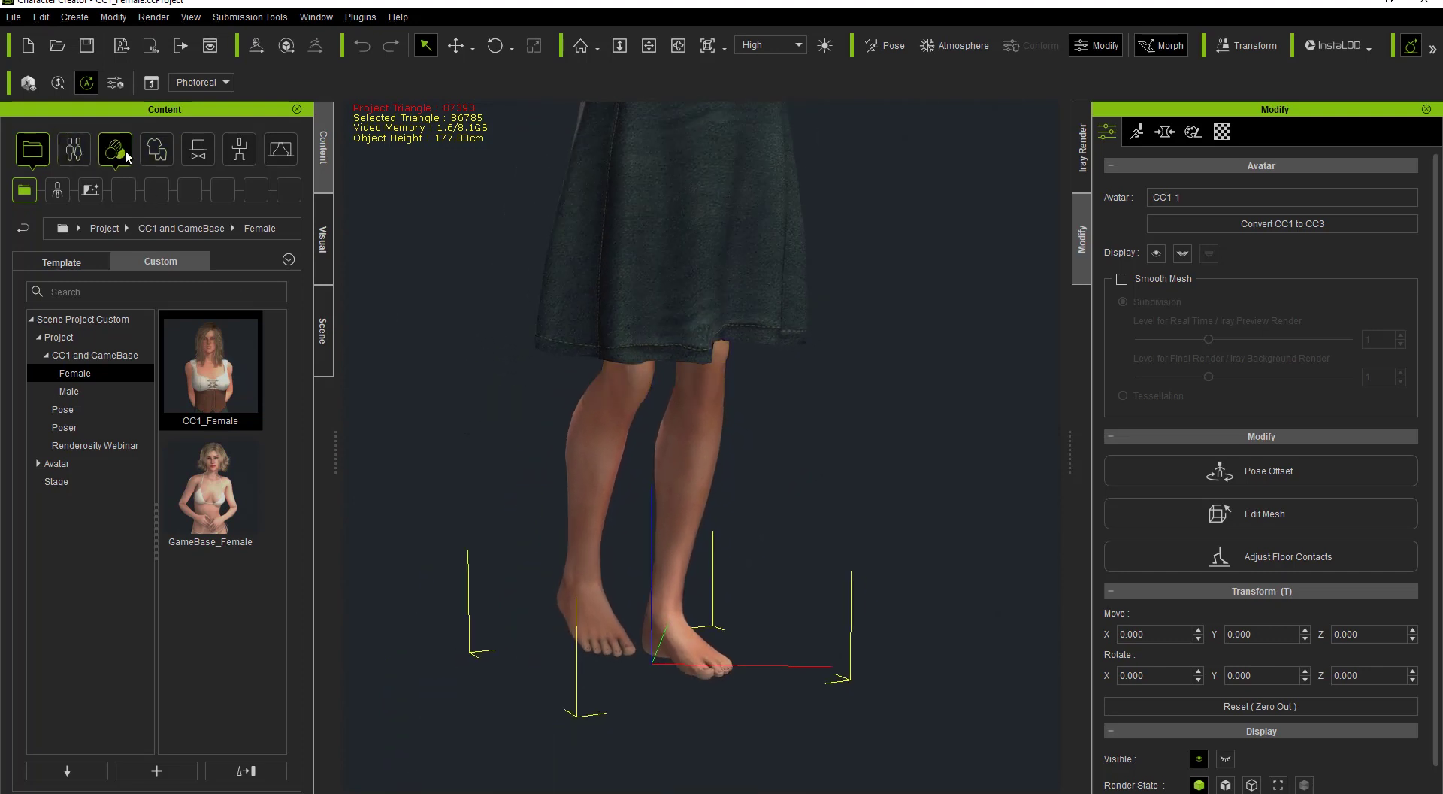
pyautogui.click(149, 147)
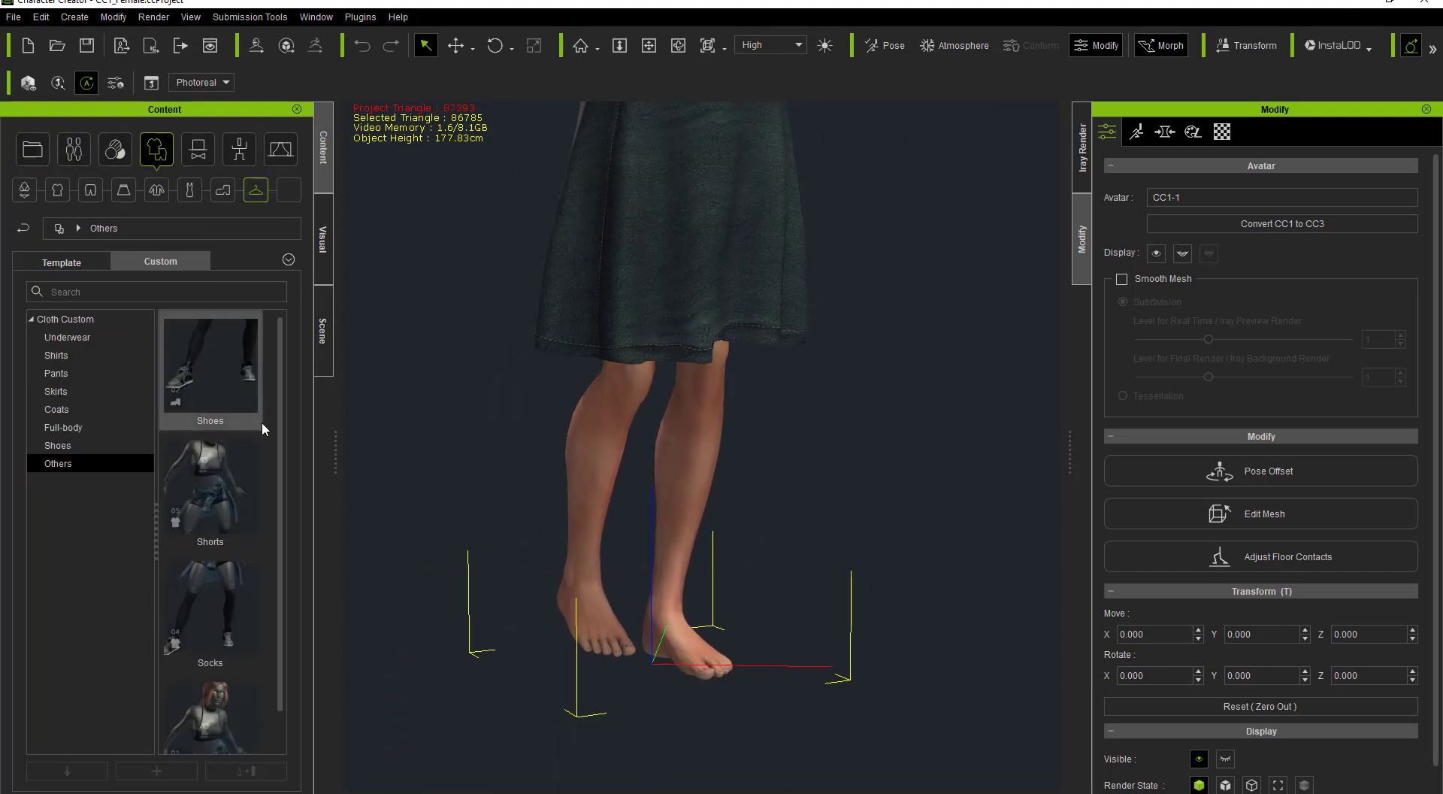
pyautogui.doubleClick(222, 593)
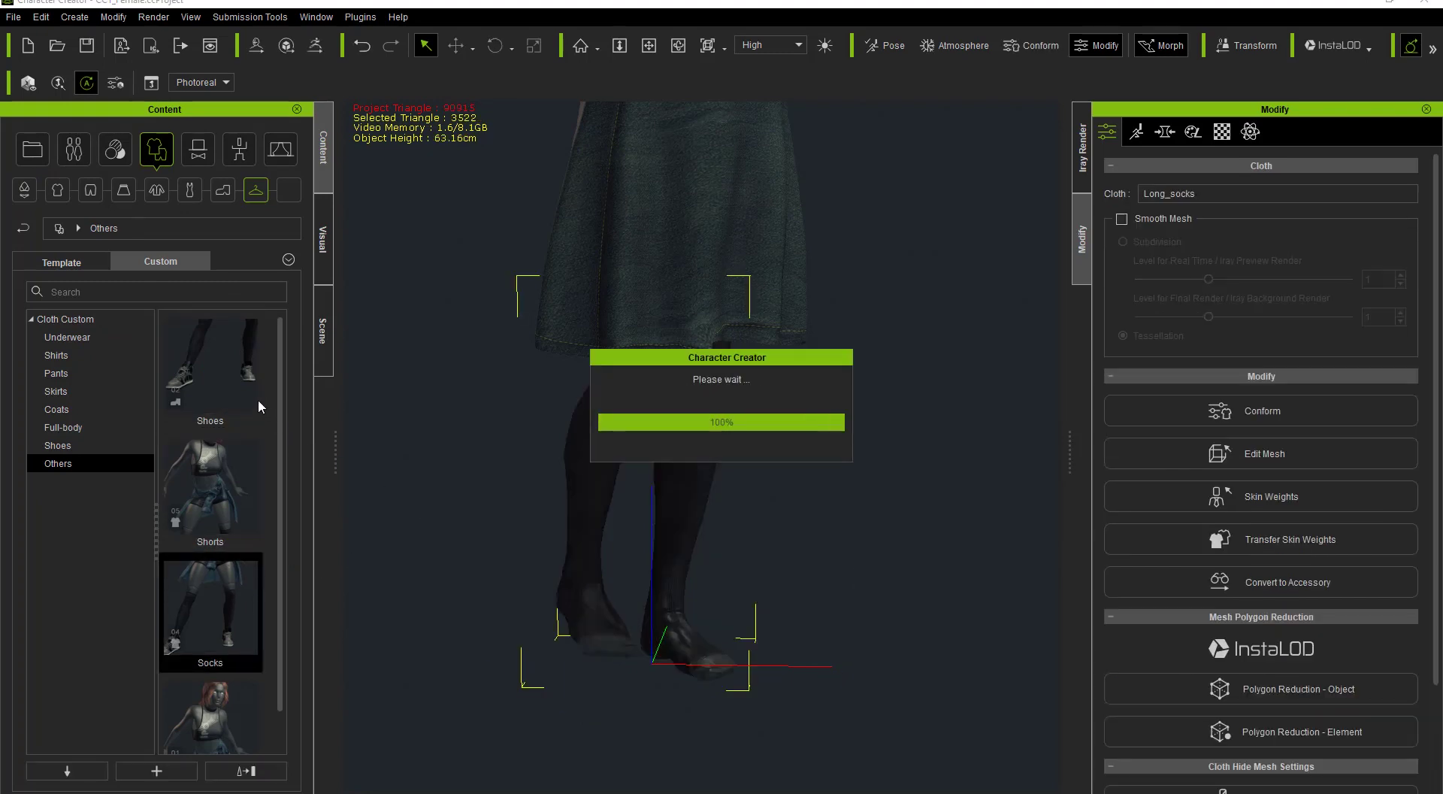
pyautogui.doubleClick(230, 376)
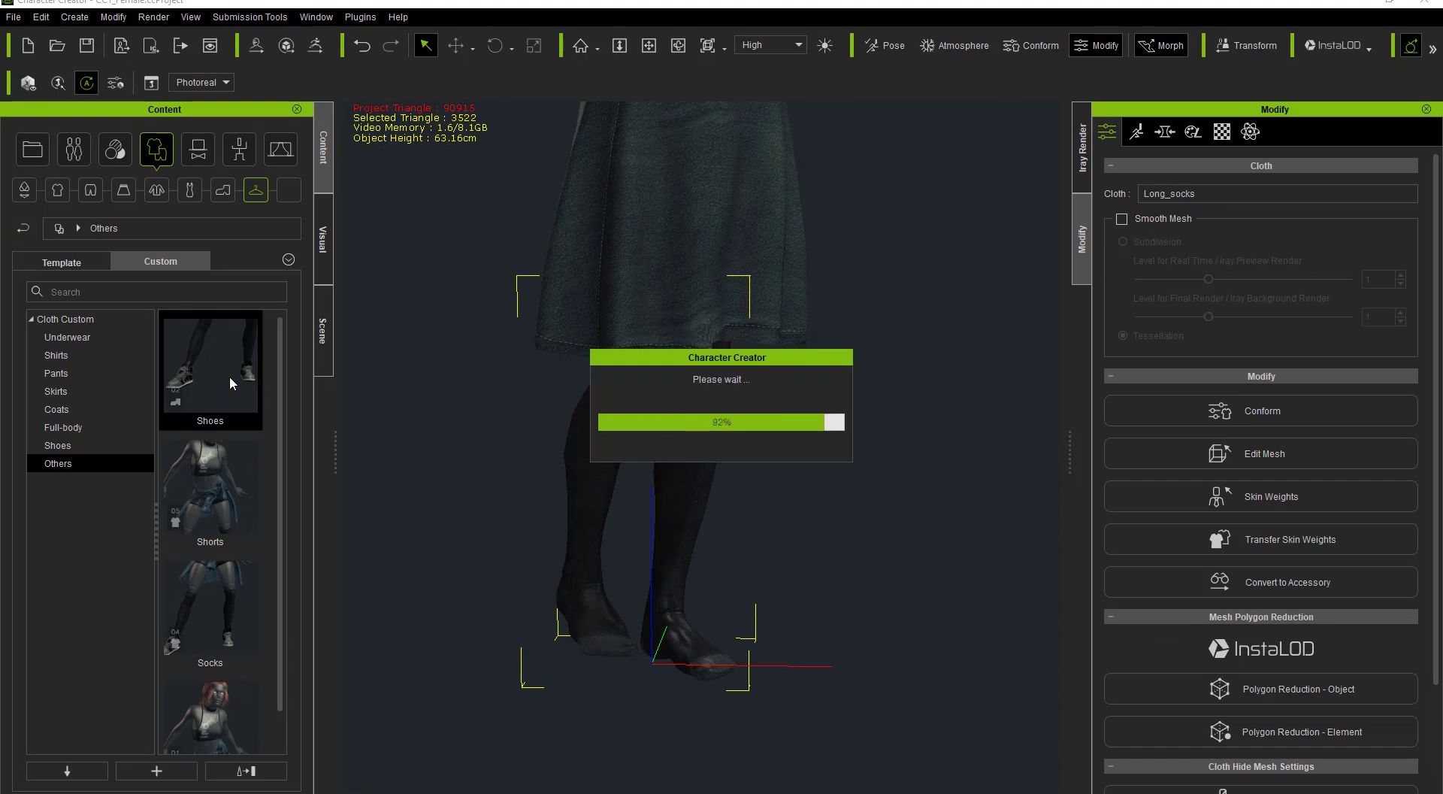
# - Examine the socks and shoes on the CC1 avatar from all sides, along with her full outfit
pyautogui.keyDown('alt'); pyautogui.moveTo(487, 634); pyautogui.dragTo(892, 565, button='right'); pyautogui.keyUp('alt')
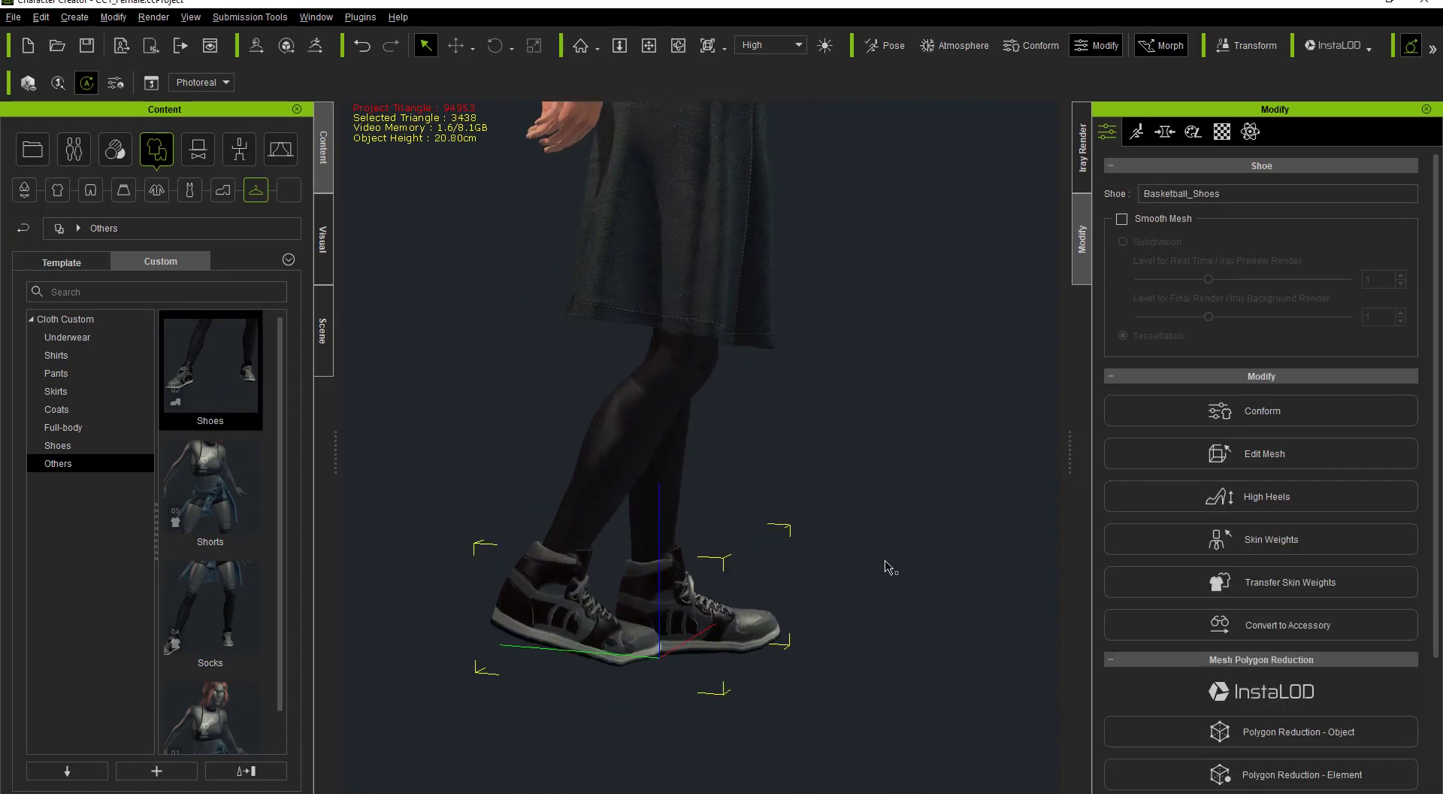
pyautogui.keyDown('alt'); pyautogui.moveTo(598, 423); pyautogui.dragTo(975, 431, button='right'); pyautogui.keyUp('alt')
pyautogui.keyDown('alt'); pyautogui.moveTo(571, 444); pyautogui.dragTo(977, 446, button='right'); pyautogui.keyUp('alt')
pyautogui.keyDown('alt'); pyautogui.moveTo(504, 421); pyautogui.dragTo(1063, 408, button='right'); pyautogui.keyUp('alt')
pyautogui.keyDown('alt'); pyautogui.moveTo(529, 474); pyautogui.dragTo(823, 475, button='right'); pyautogui.keyUp('alt')
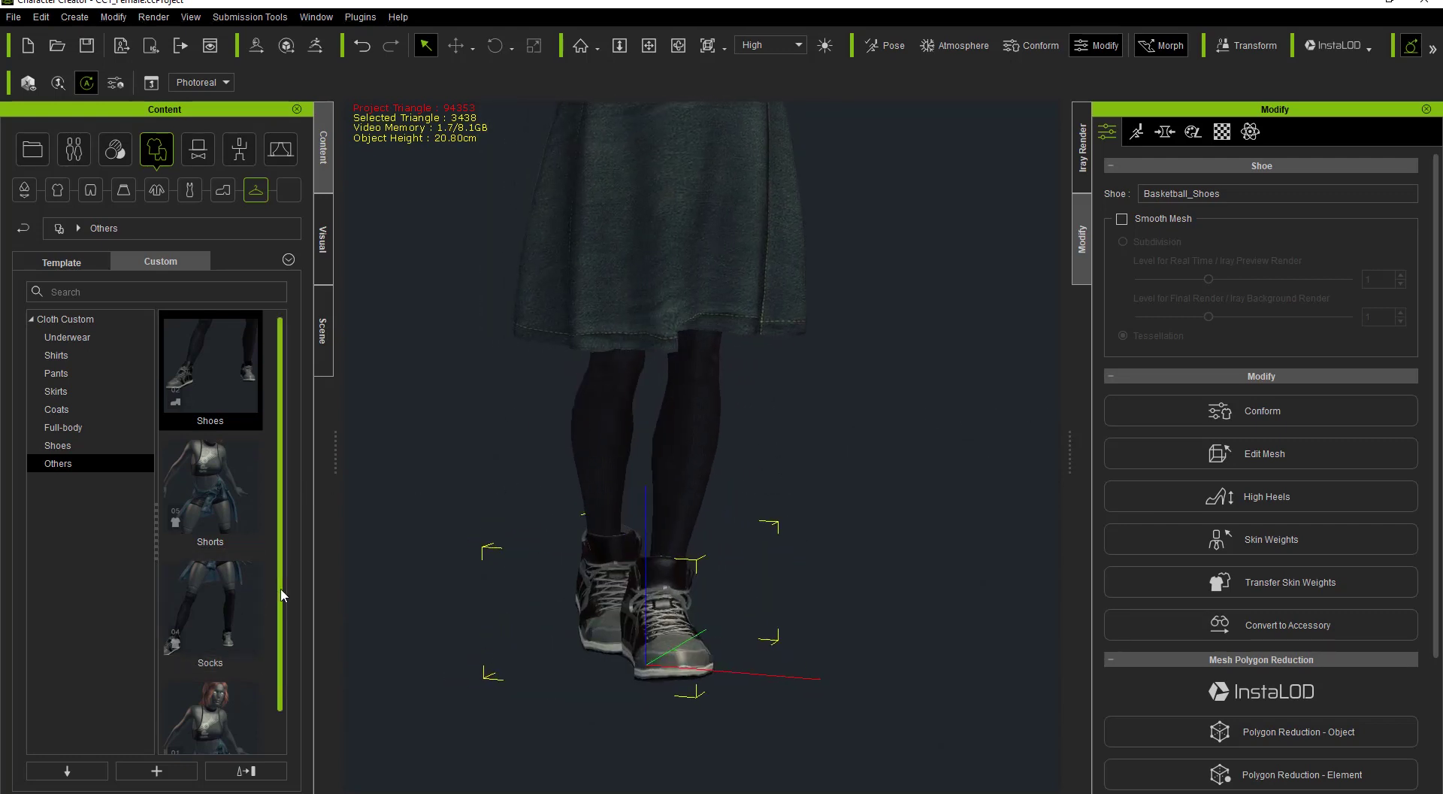
pyautogui.scroll(-1, 276, 639)
pyautogui.moveTo(667, 387); pyautogui.dragTo(662, 791, button='middle')
pyautogui.keyDown('alt'); pyautogui.moveTo(686, 375); pyautogui.dragTo(674, 504); pyautogui.keyUp('alt')
pyautogui.moveTo(675, 580); pyautogui.dragTo(683, 492, button='middle')
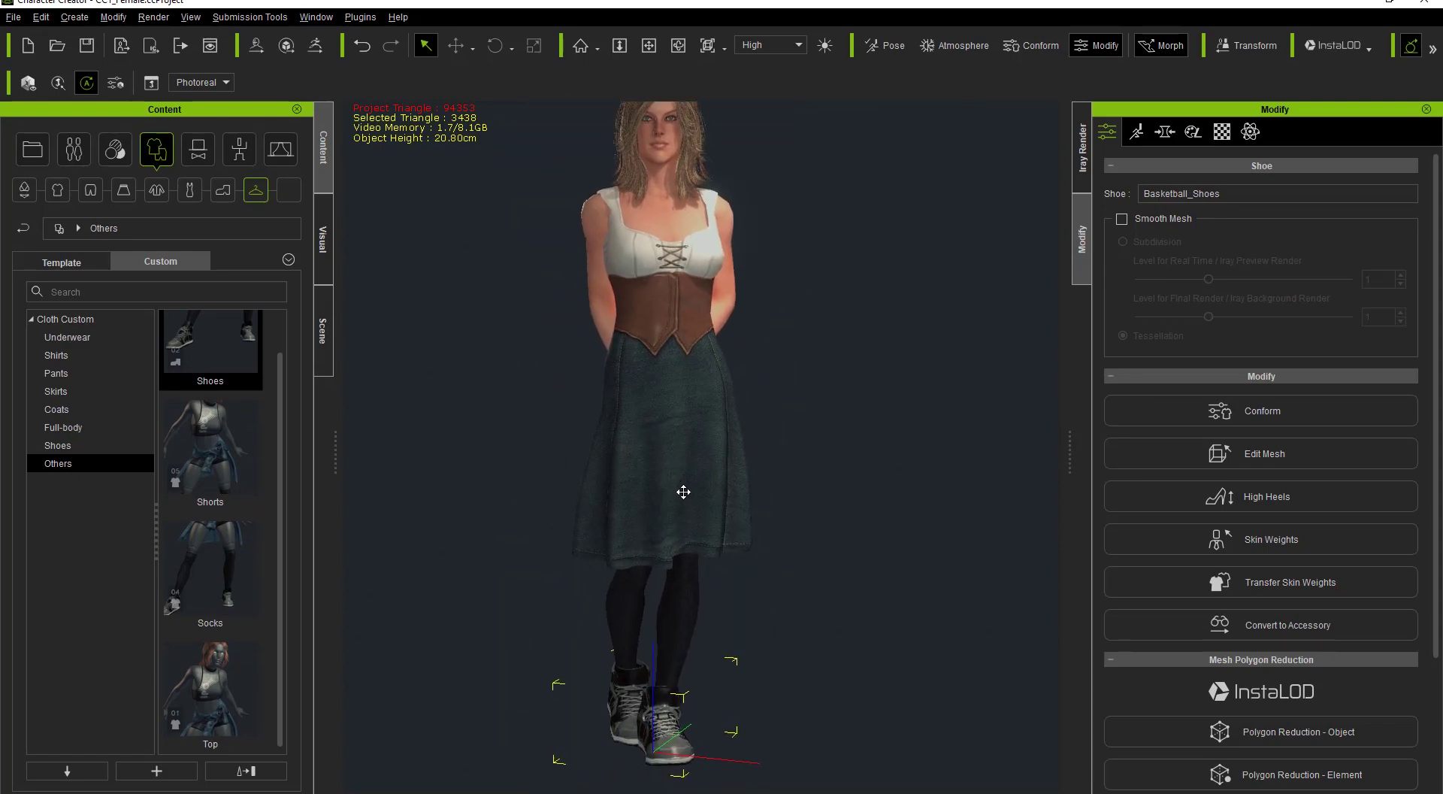
pyautogui.keyDown('alt'); pyautogui.moveTo(683, 492); pyautogui.dragTo(681, 532); pyautogui.keyUp('alt')
pyautogui.keyDown('alt'); pyautogui.moveTo(681, 532); pyautogui.dragTo(789, 589, button='right'); pyautogui.keyUp('alt')
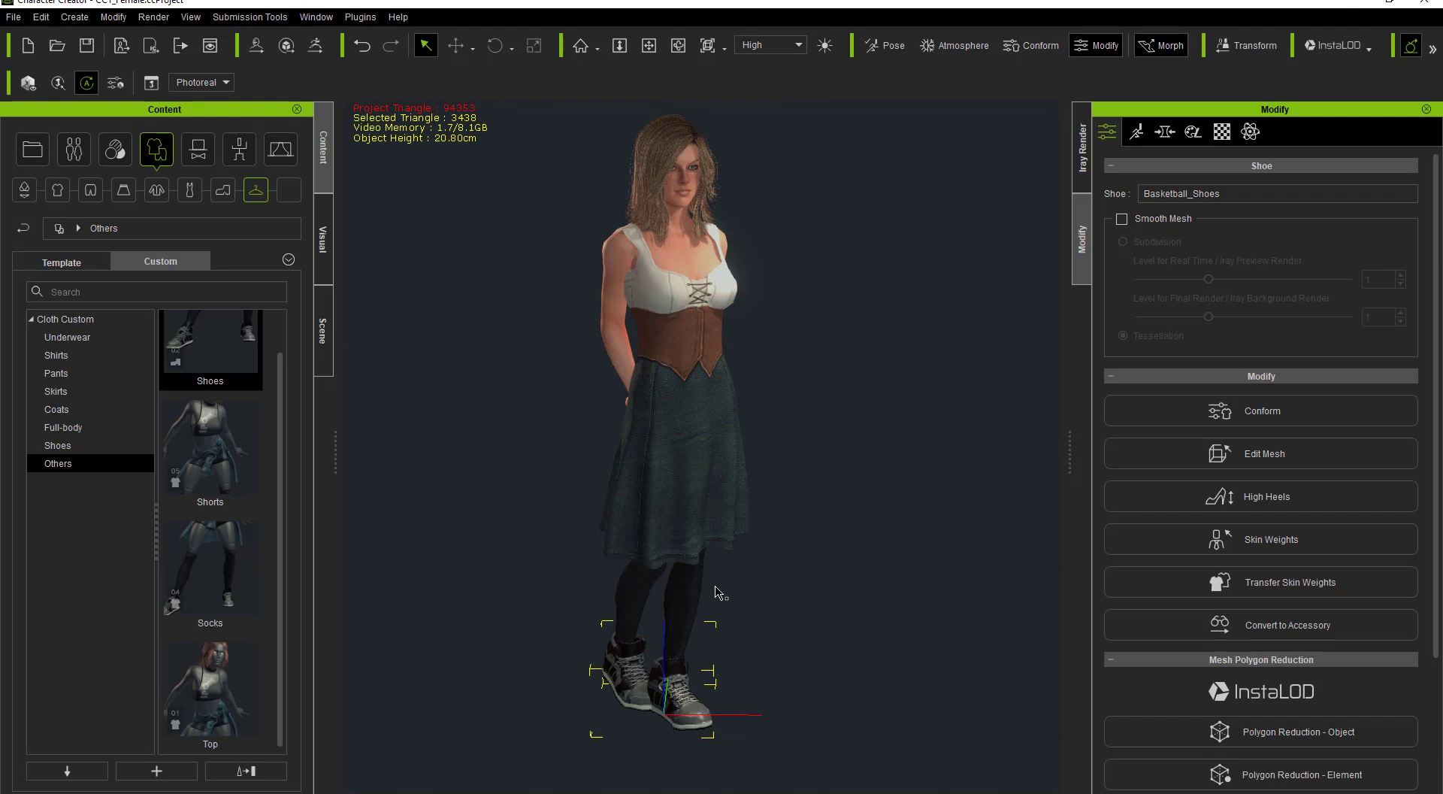
pyautogui.moveTo(760, 349); pyautogui.dragTo(765, 384, button='middle')
pyautogui.moveTo(796, 518); pyautogui.dragTo(707, 507, button='right')
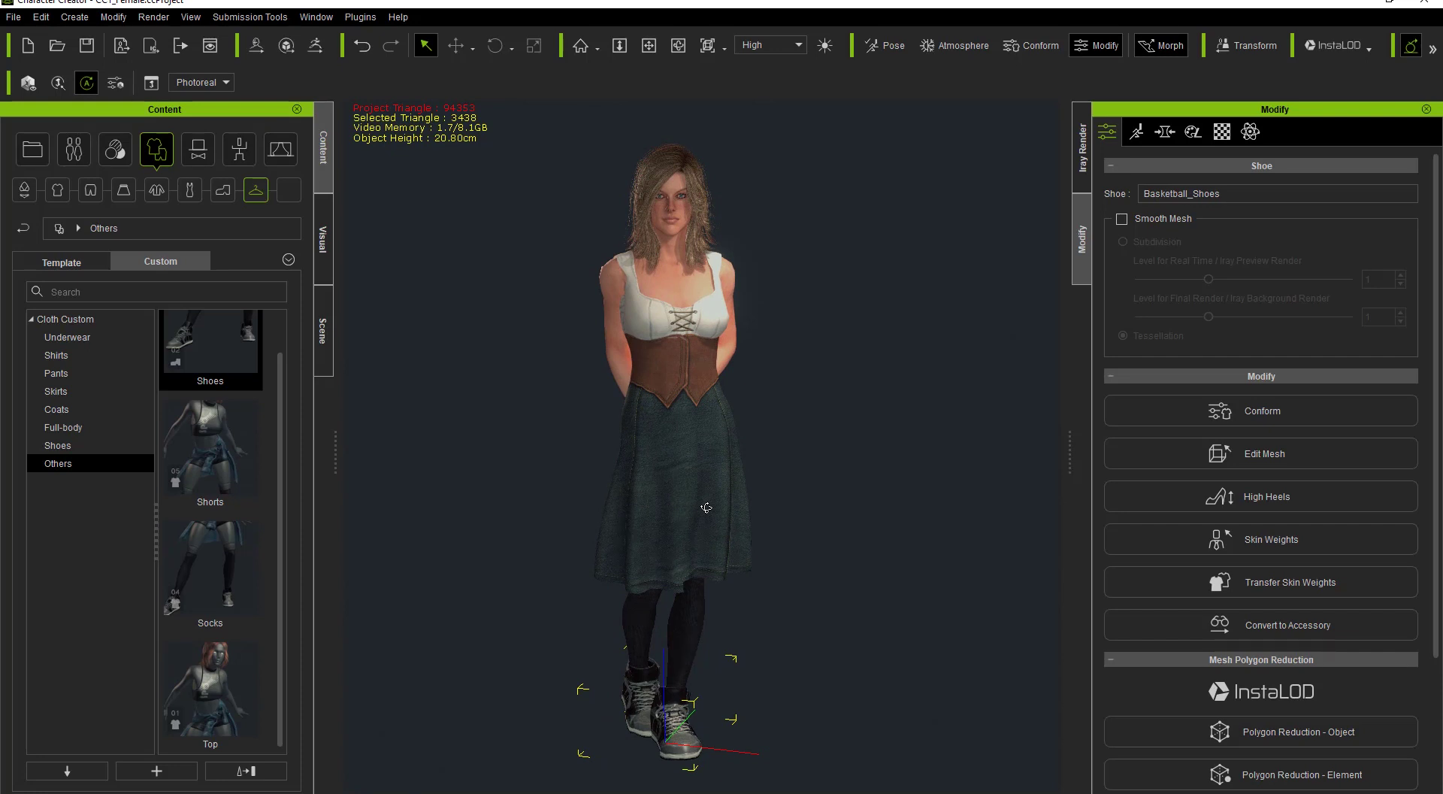
pyautogui.moveTo(1441, 376); pyautogui.dragTo(1441, 508)
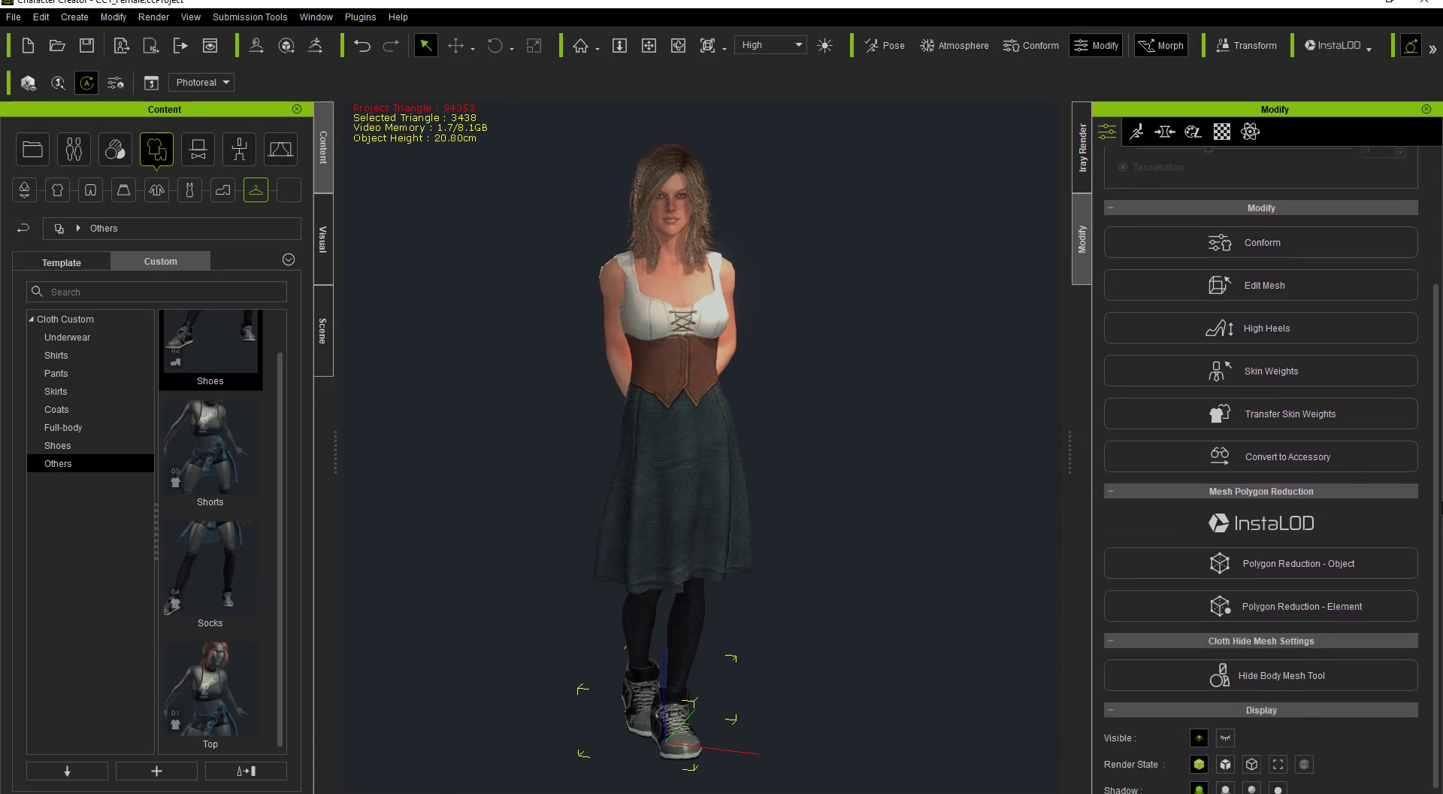